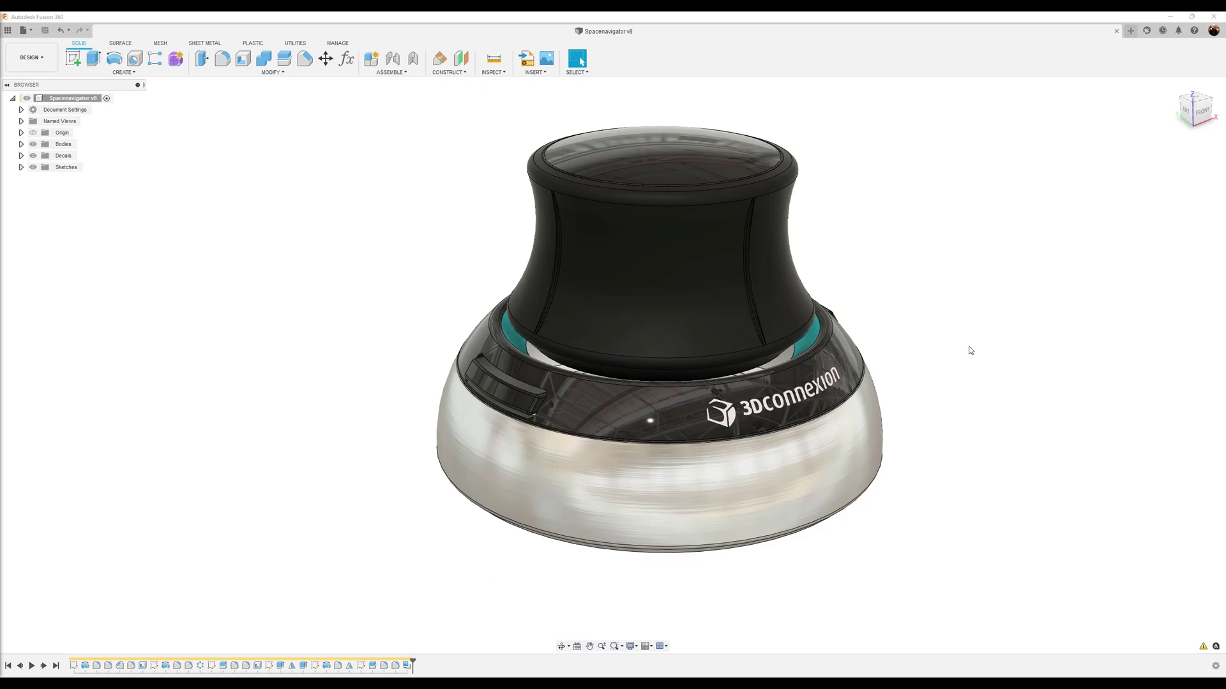
Step: Create a new design and add an internal, activated component named 3D Mouse
click(1130, 30)
right_click(73, 99)
click(101, 105)
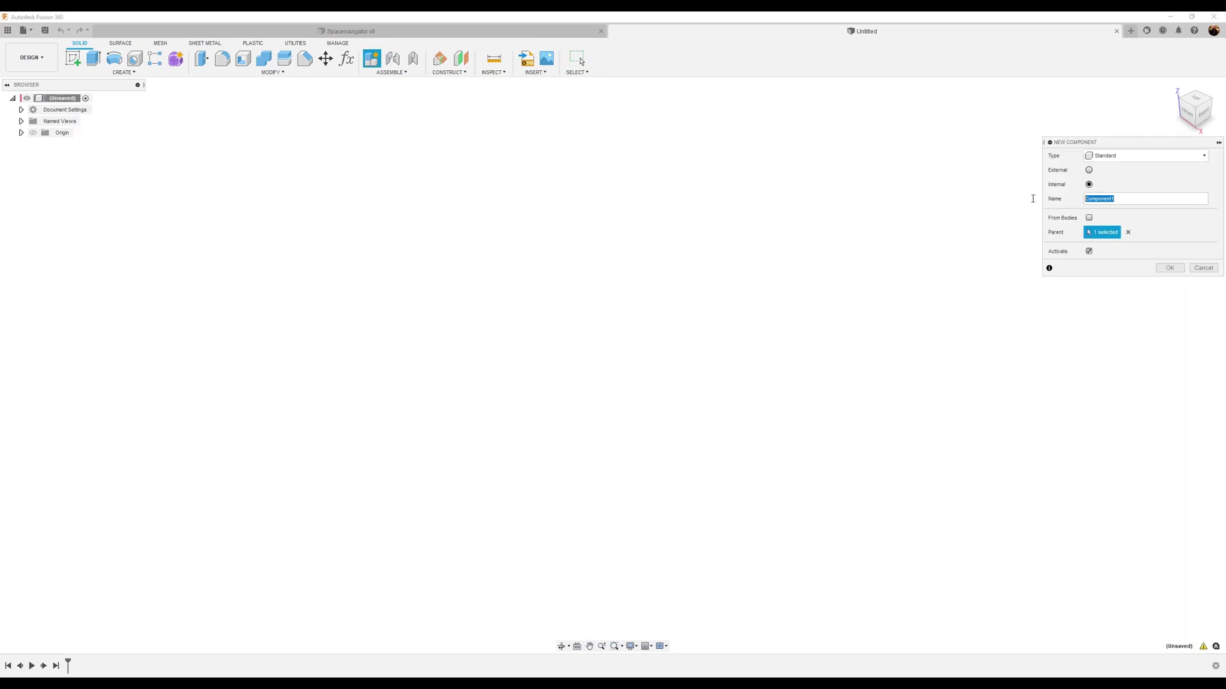
text(3D Mouse)
key(Return)
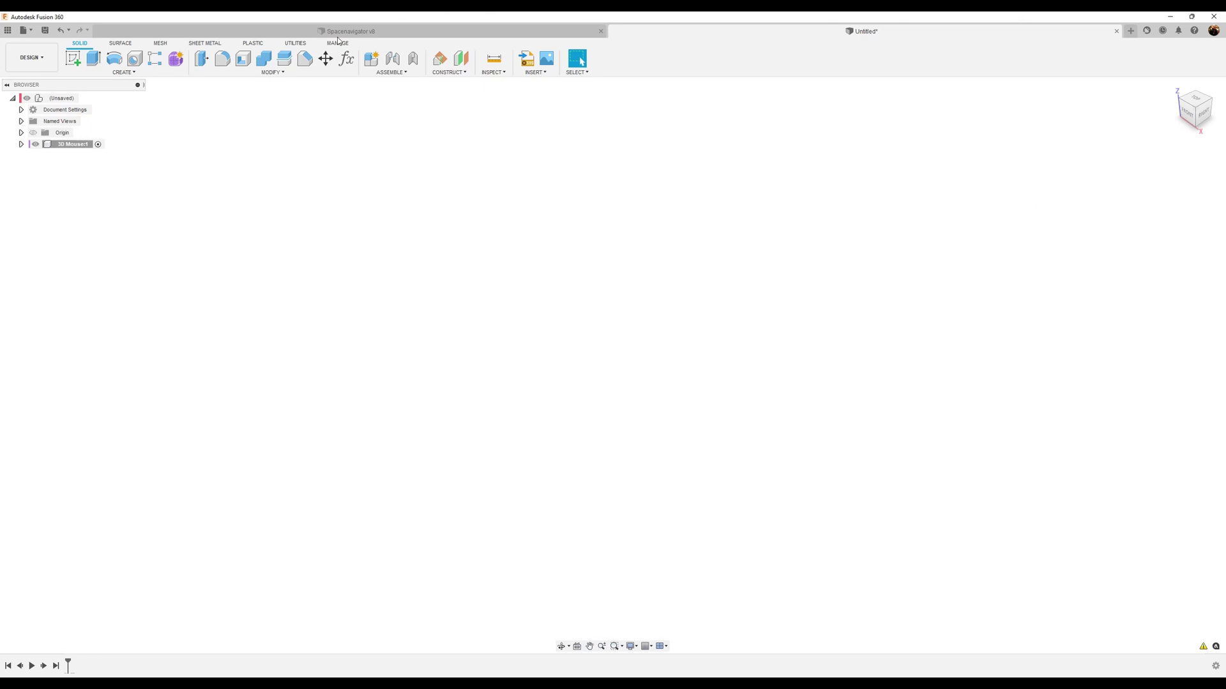
Step: Sketch on the front plane a base line and vertical line from the origin, a top line about 50 mm long, and a short upward diagonal
click(73, 58)
click(625, 350)
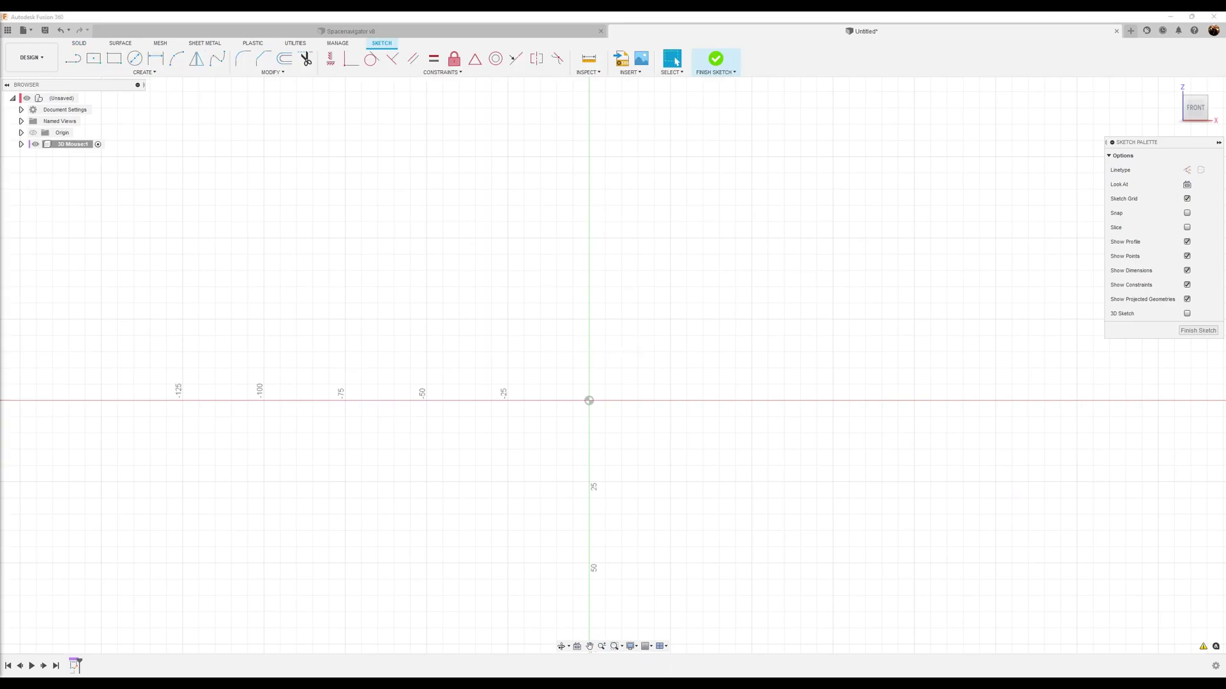
click(73, 58)
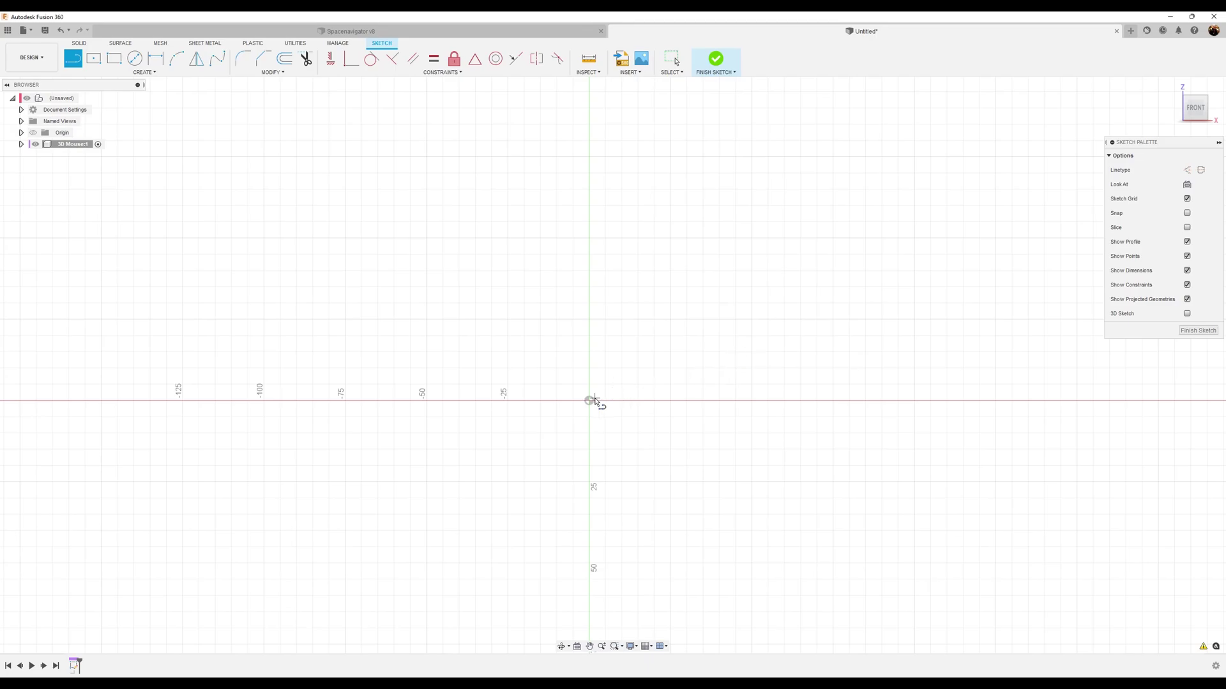
click(753, 400)
click(589, 400)
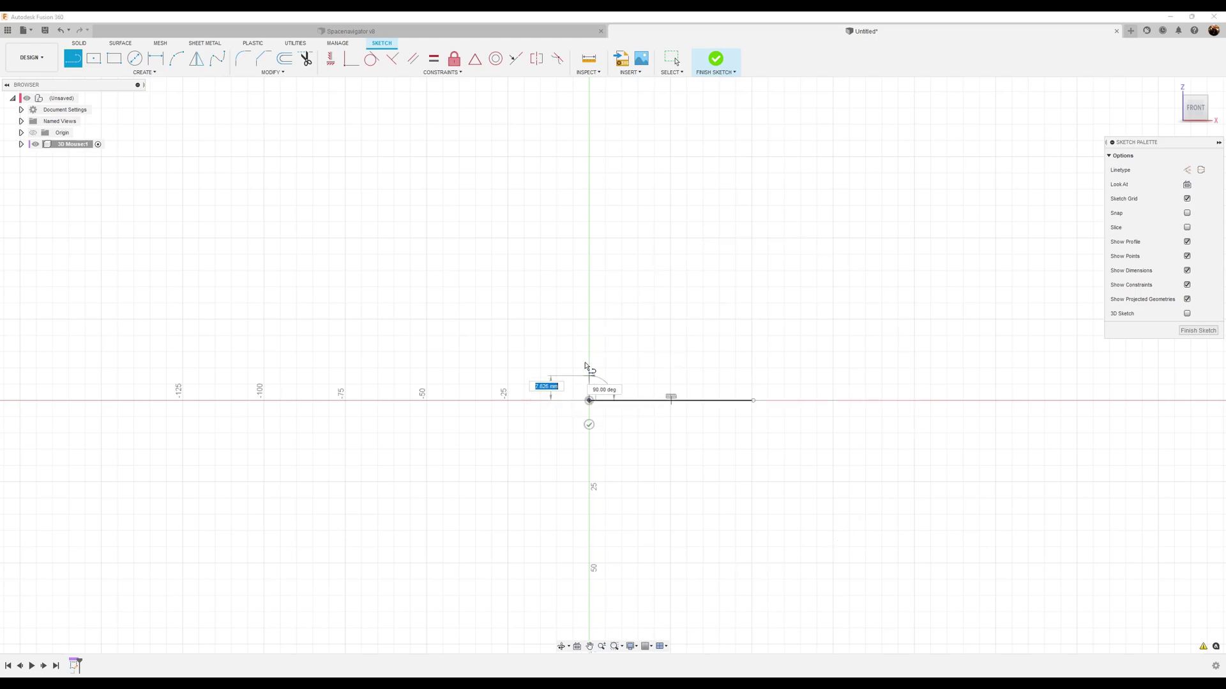
click(590, 248)
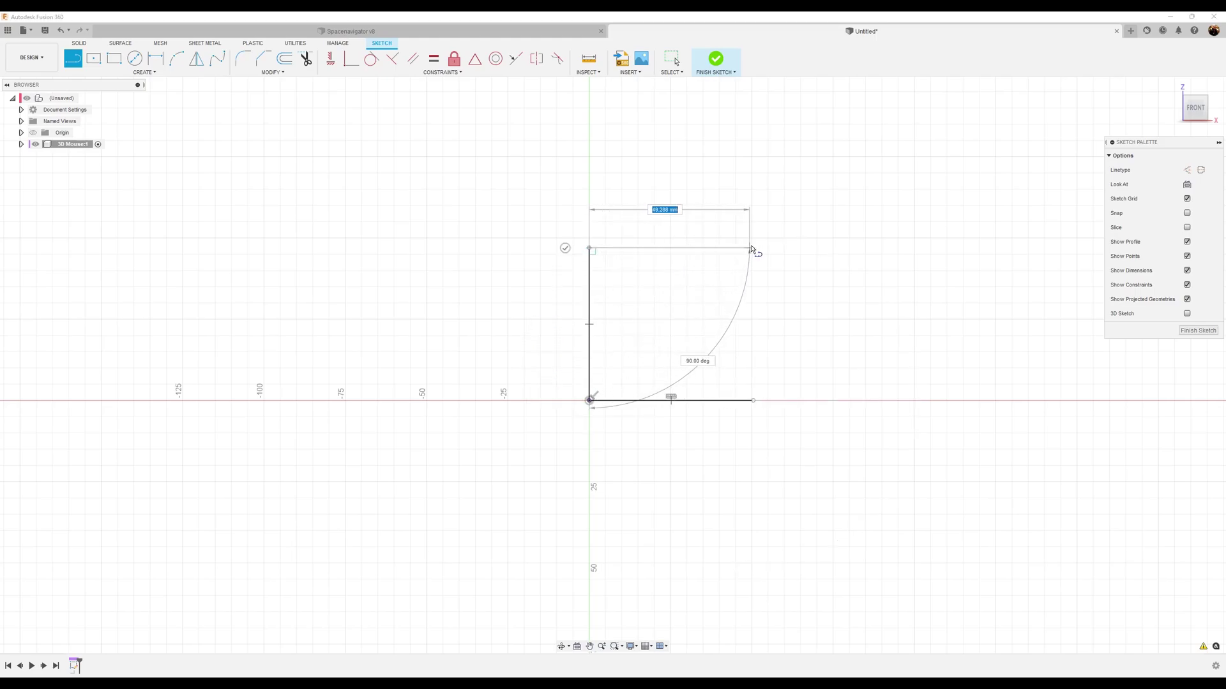
click(753, 248)
click(788, 215)
key(Escape)
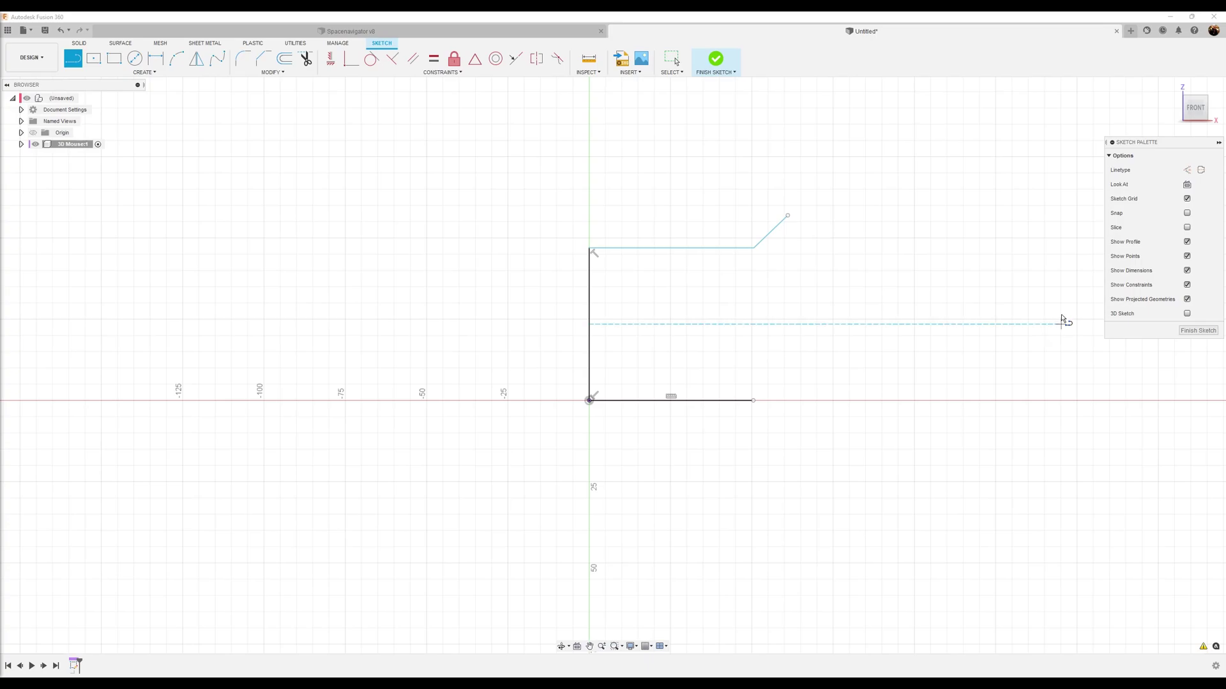
Step: Close the profile with an outward-bulging three-point arc from the diagonal's upper end to the base line's outer end
click(178, 62)
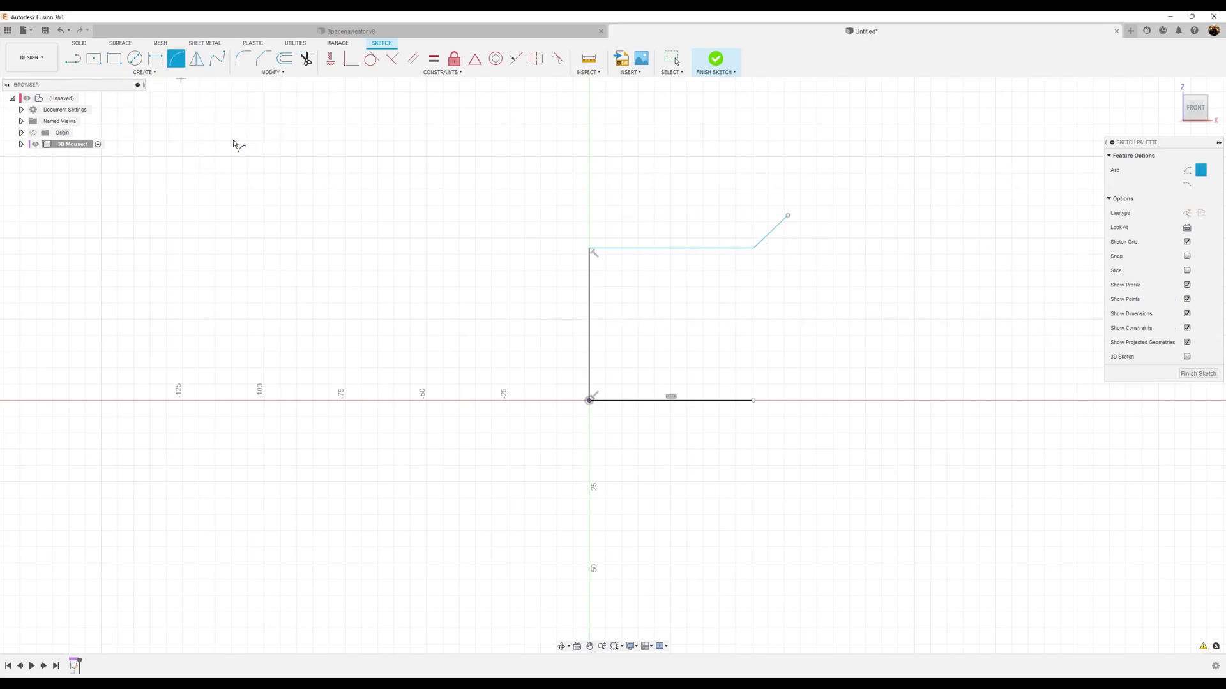
click(789, 216)
click(754, 401)
click(793, 353)
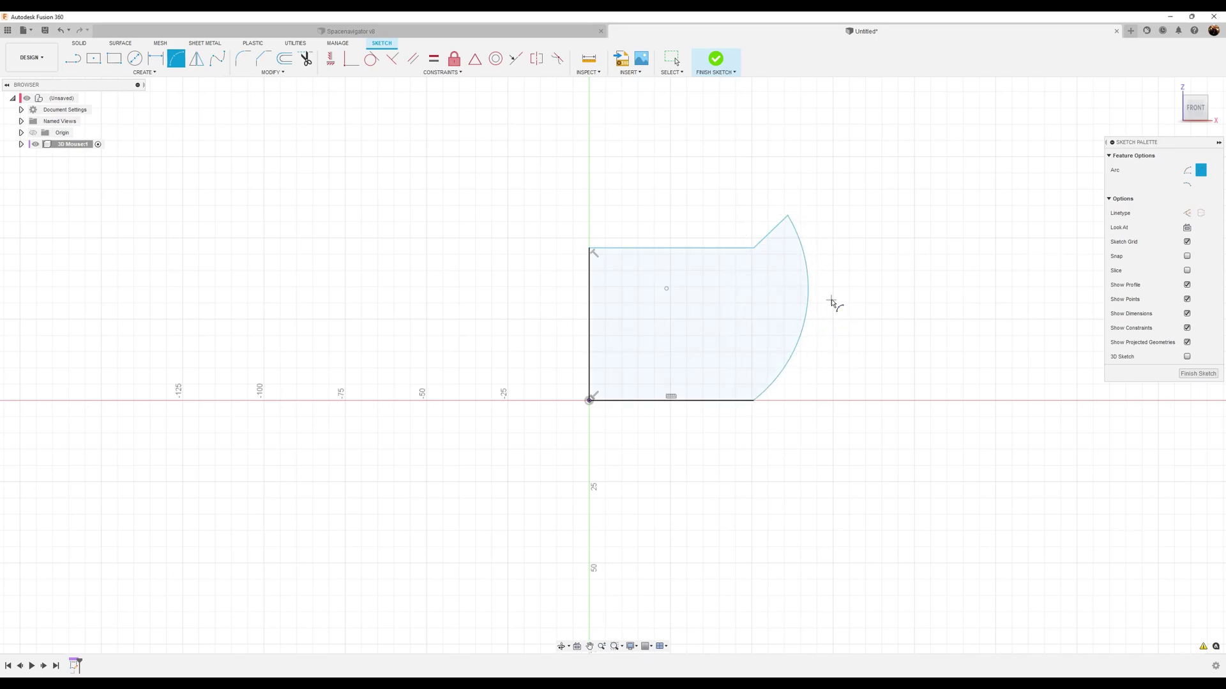
key(Escape)
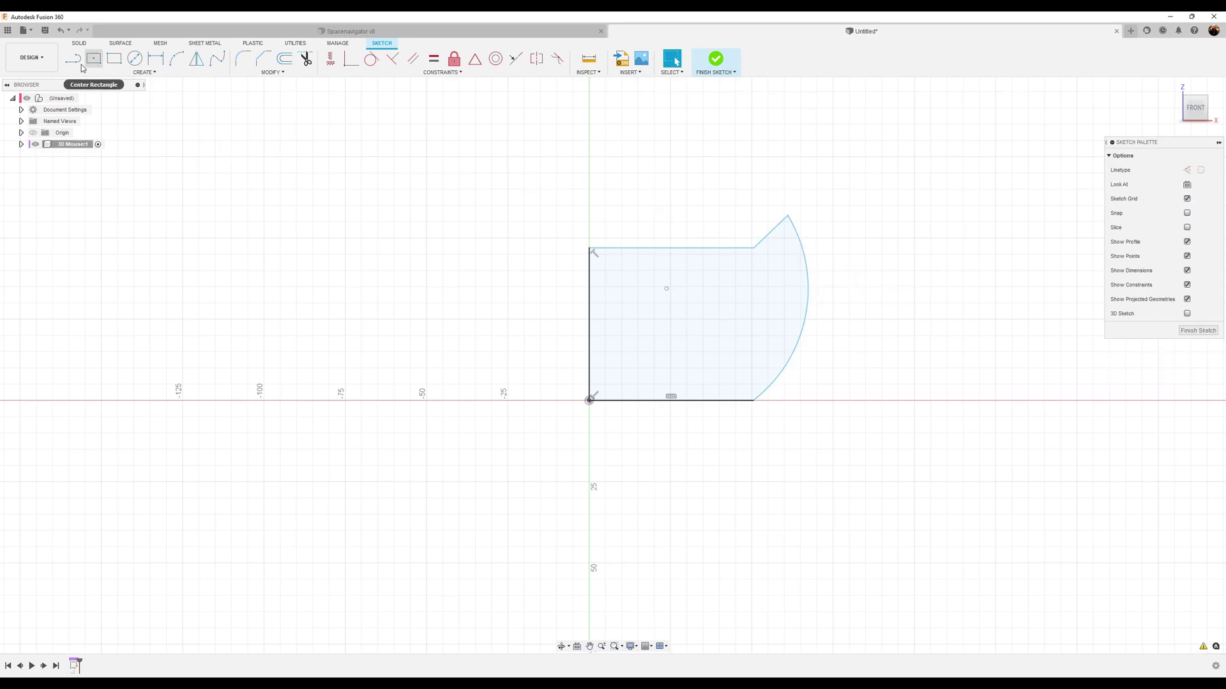
Step: Dimension the profile's top horizontal line to 22.5 mm
click(158, 65)
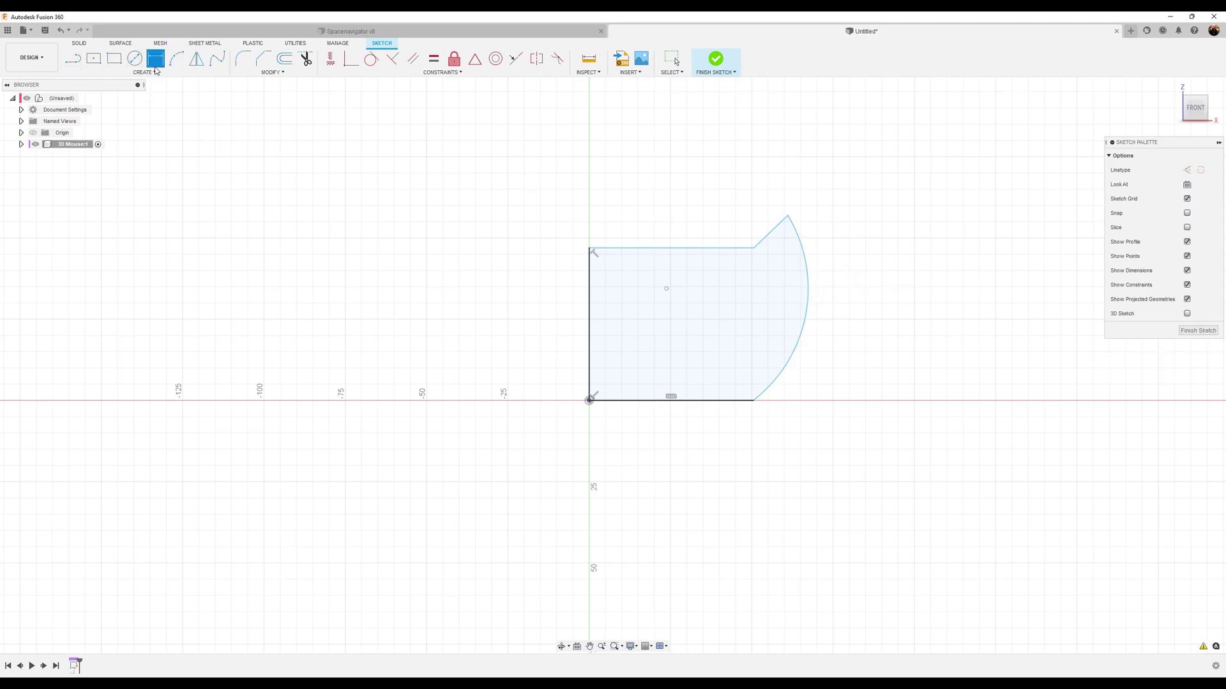
click(684, 249)
click(686, 267)
text(5)
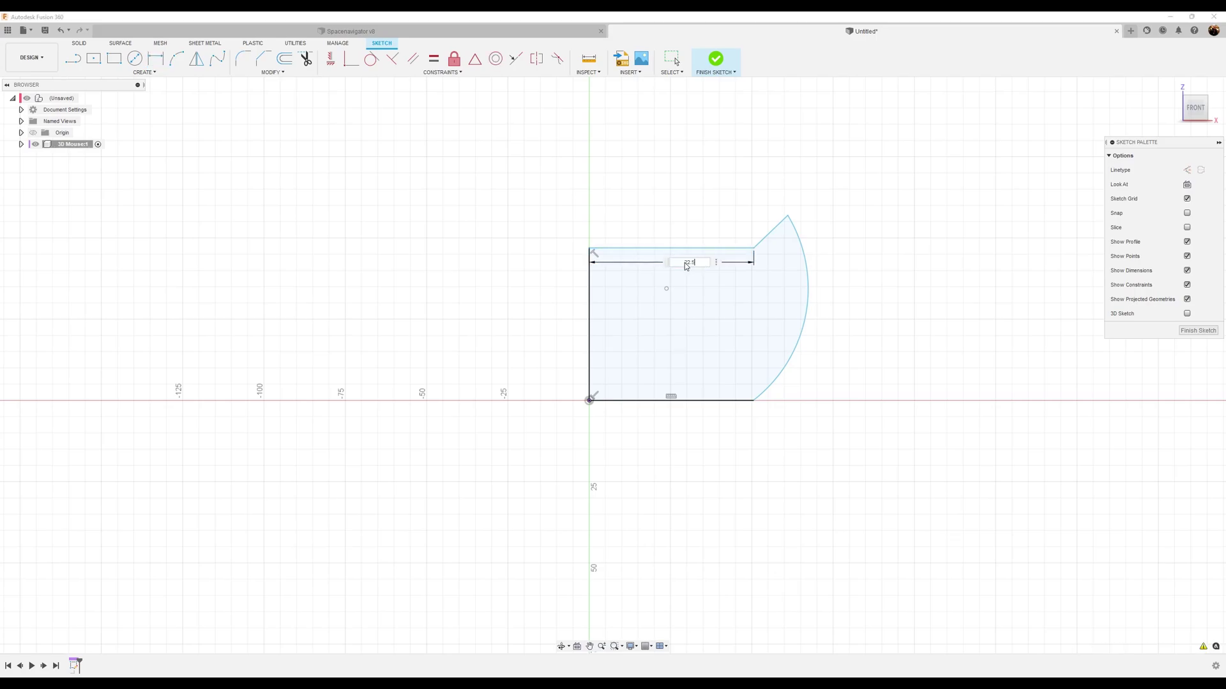
key(Return)
Step: Dimension the profile's vertical line at the axis to 20 mm
scroll(662, 402, up, 5)
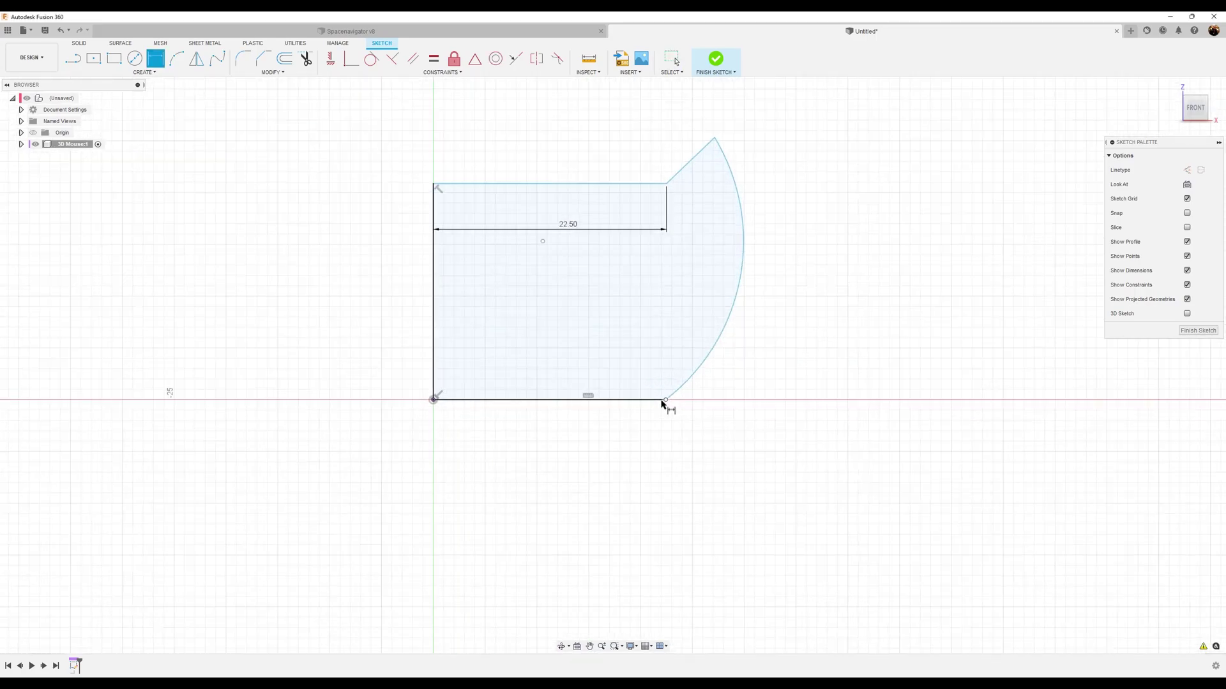
middle_drag(648, 364, 713, 445)
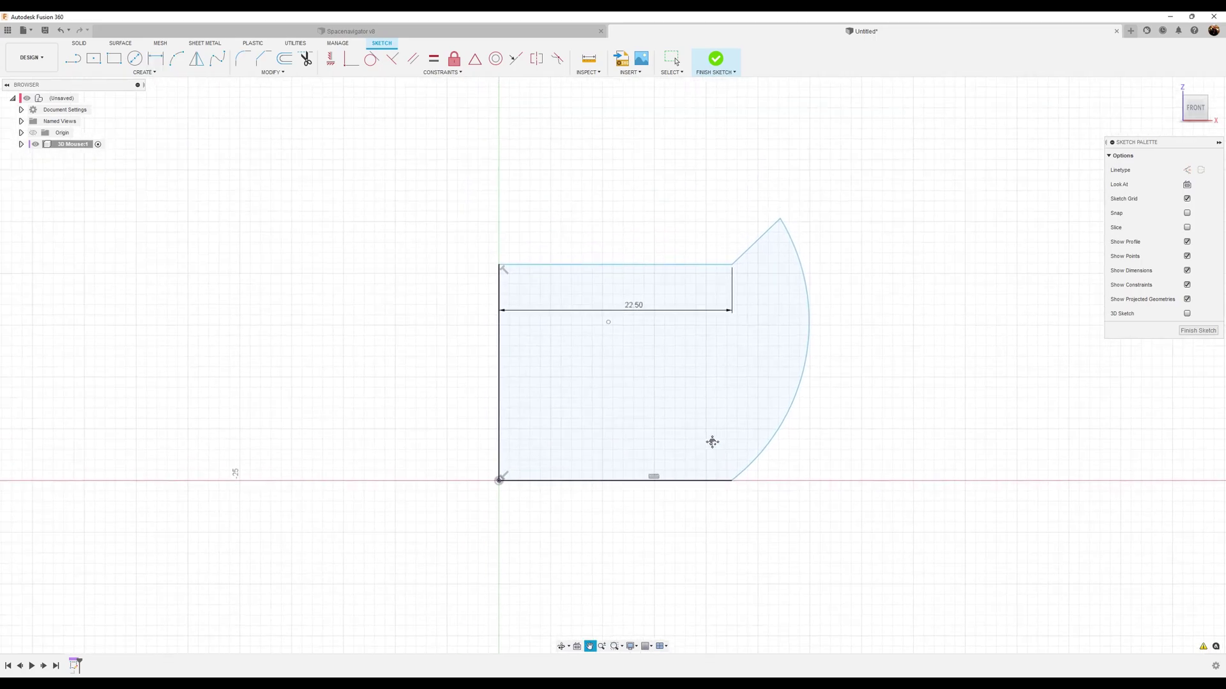
click(499, 358)
click(481, 357)
text(2)
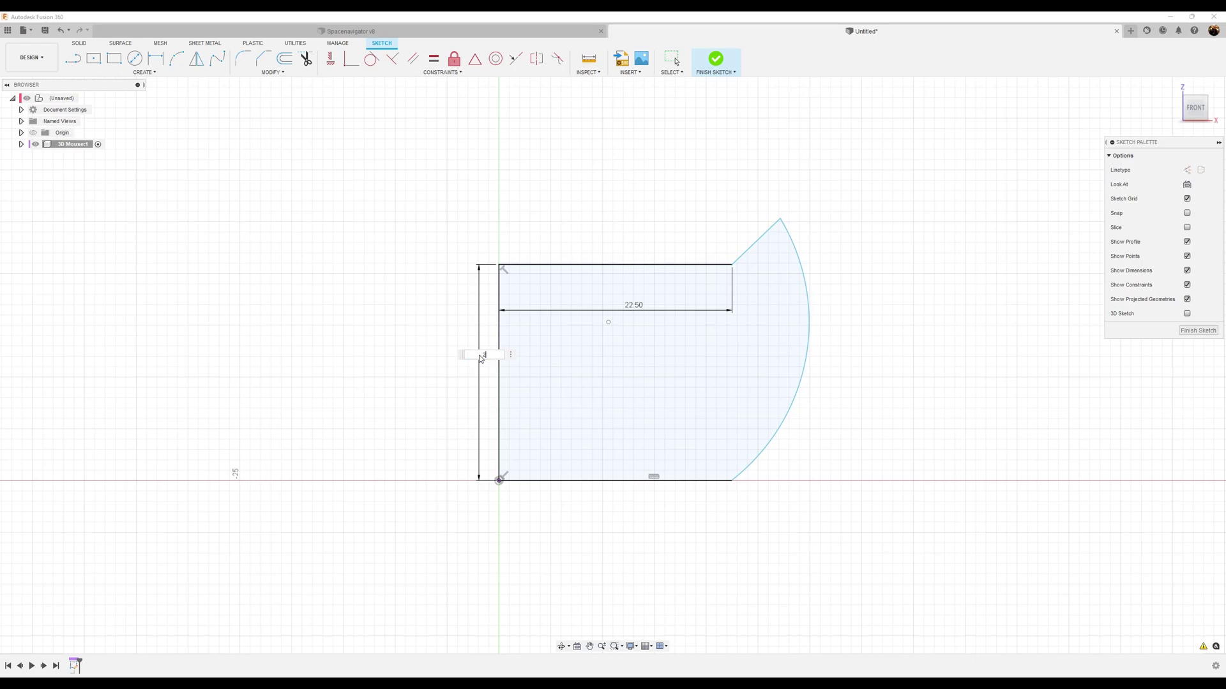
text(0)
key(Return)
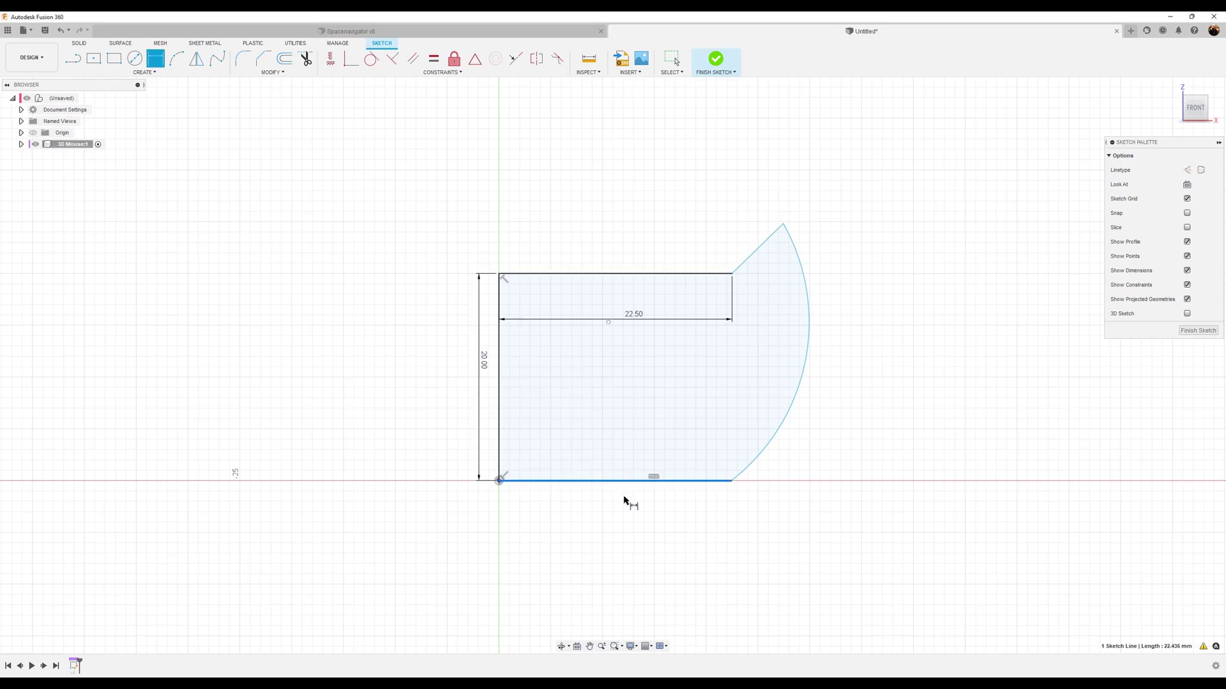
Step: Dimension the base line of the profile to 37.97 mm
click(623, 500)
click(625, 504)
text(3)
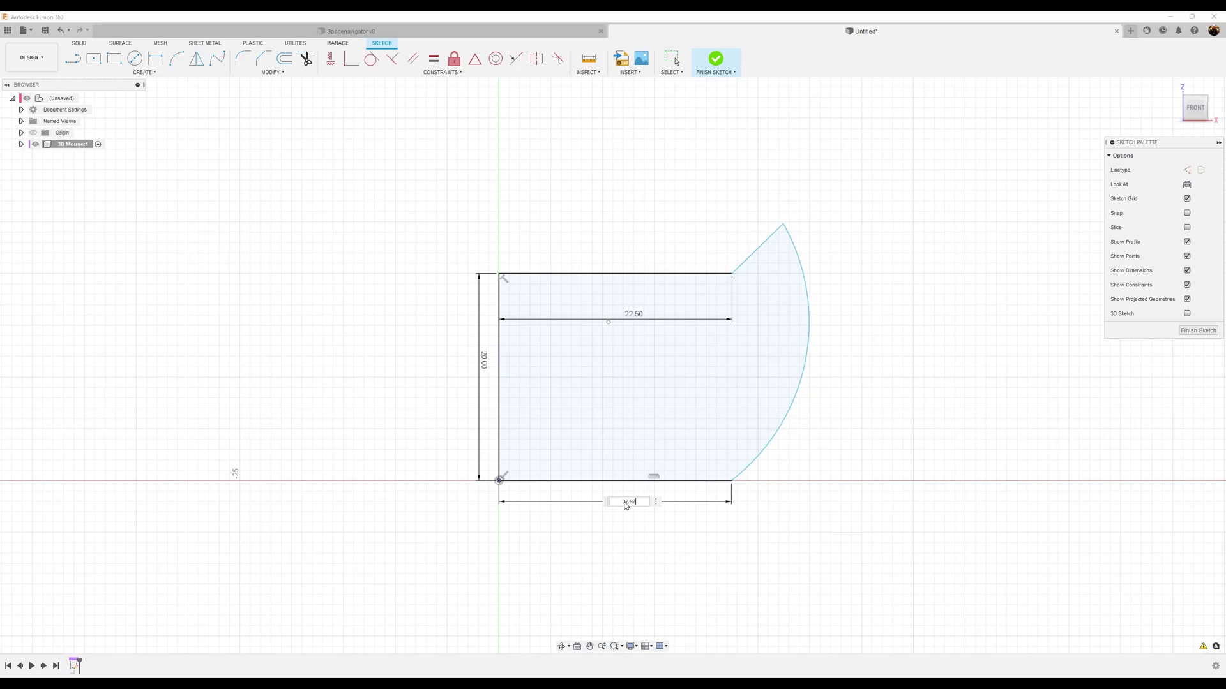
key(Return)
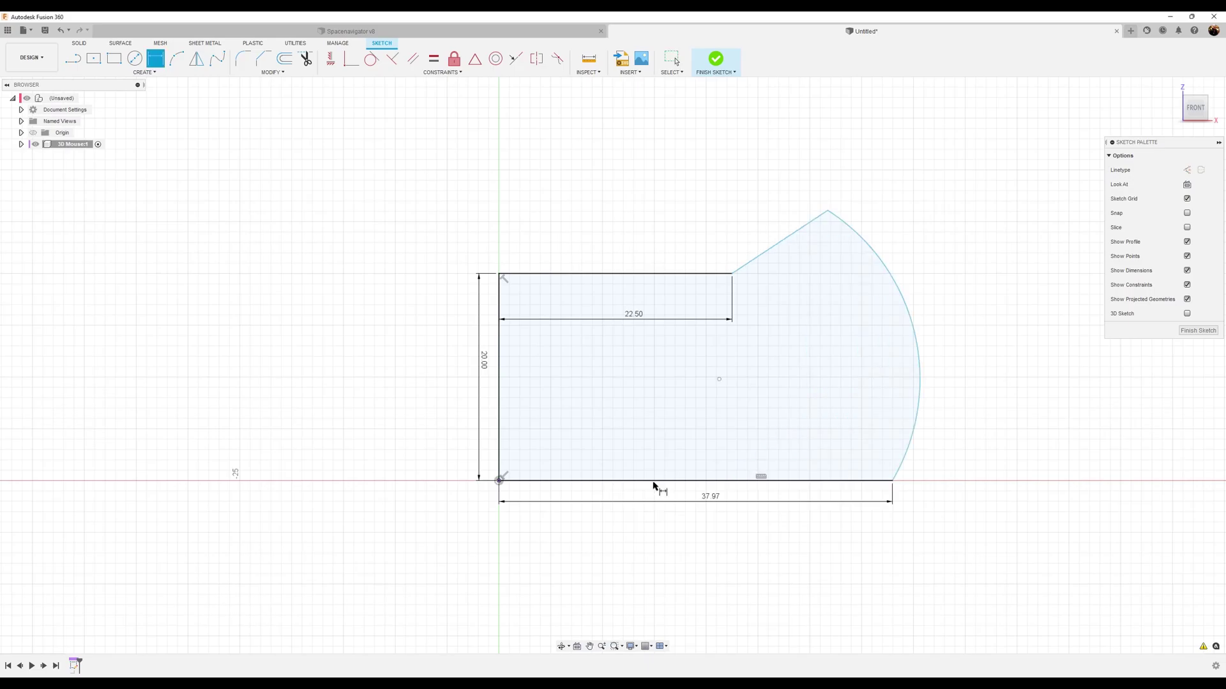
Step: Dimension the horizontal distance from the vertical axis line to the profile's peak as 27.5 mm
click(828, 212)
click(498, 367)
click(609, 375)
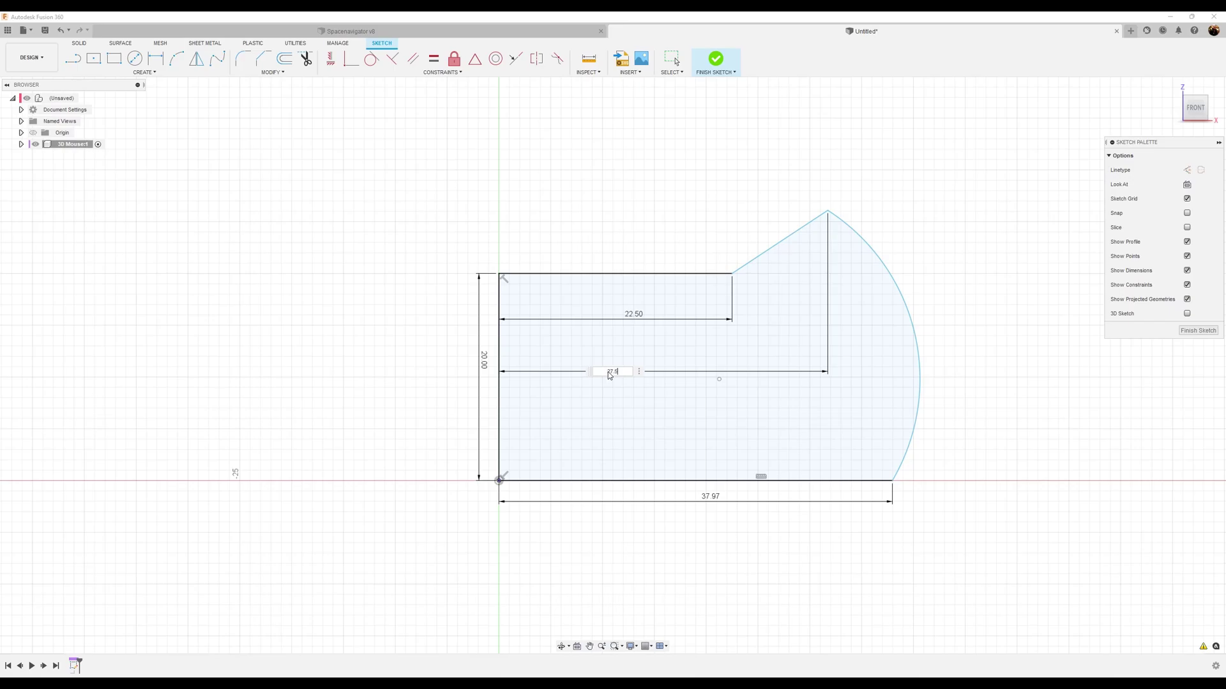
key(Return)
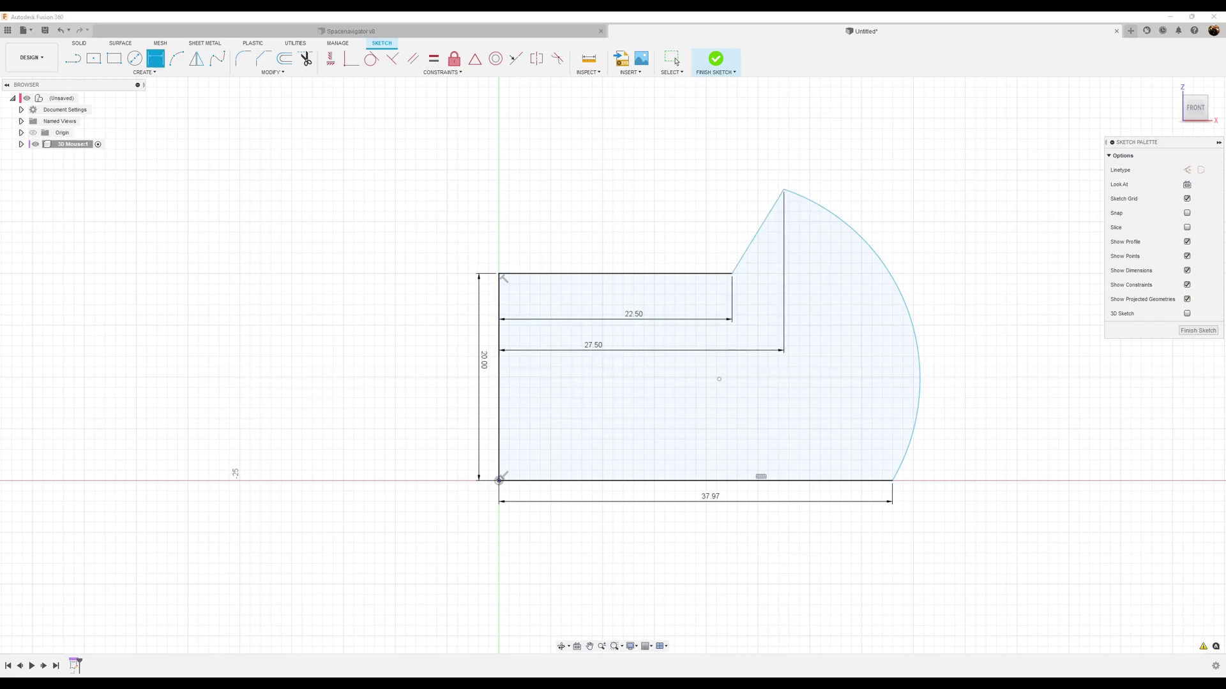
Step: Set the radius of the outer arc to 28 mm
click(898, 281)
click(921, 279)
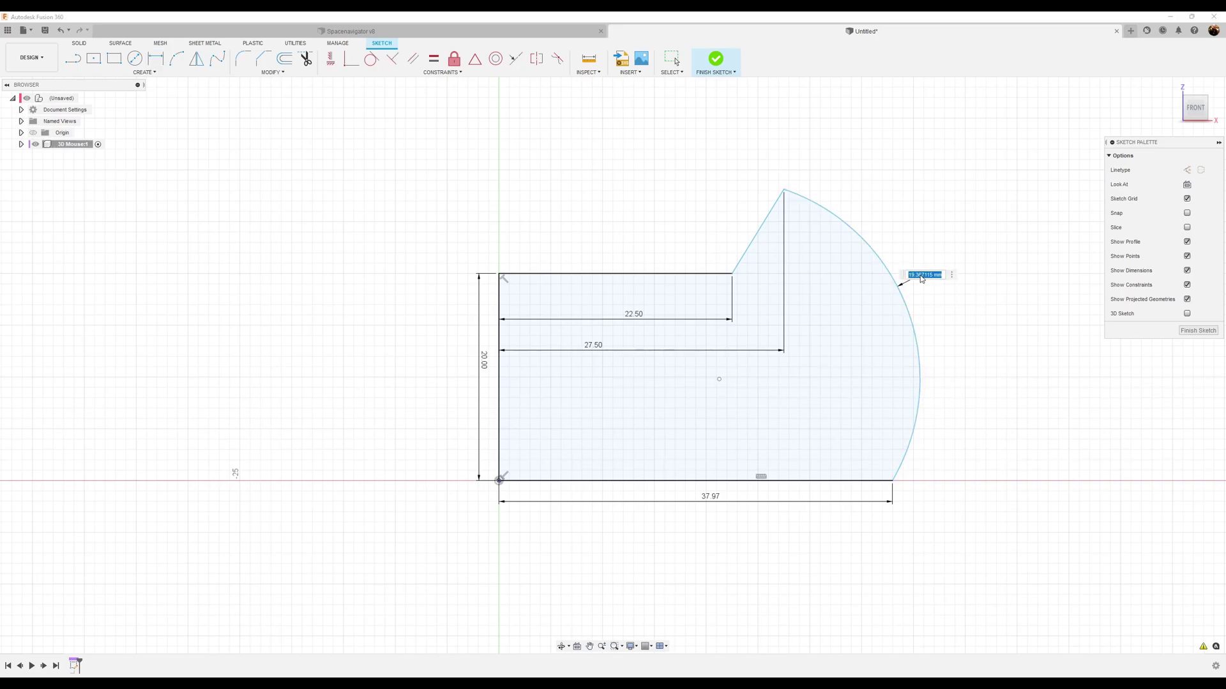
text(28)
key(Return)
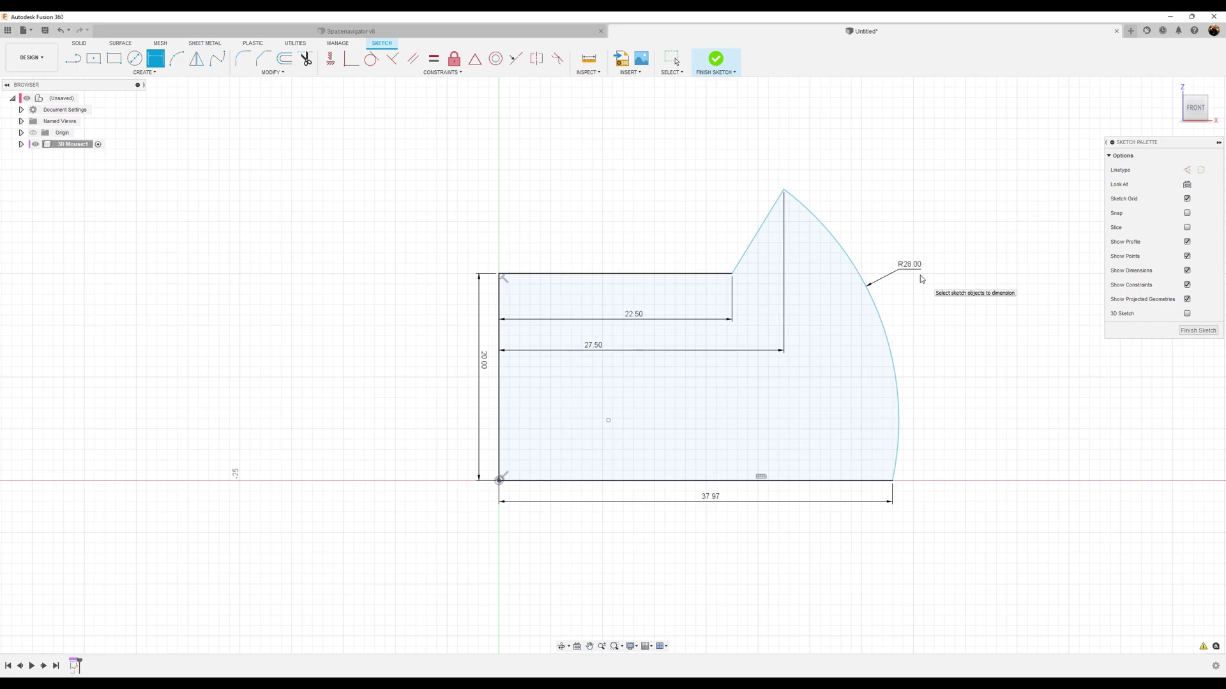
Step: Dimension the height from the base line's outer end to the profile's peak as 25 mm
click(785, 190)
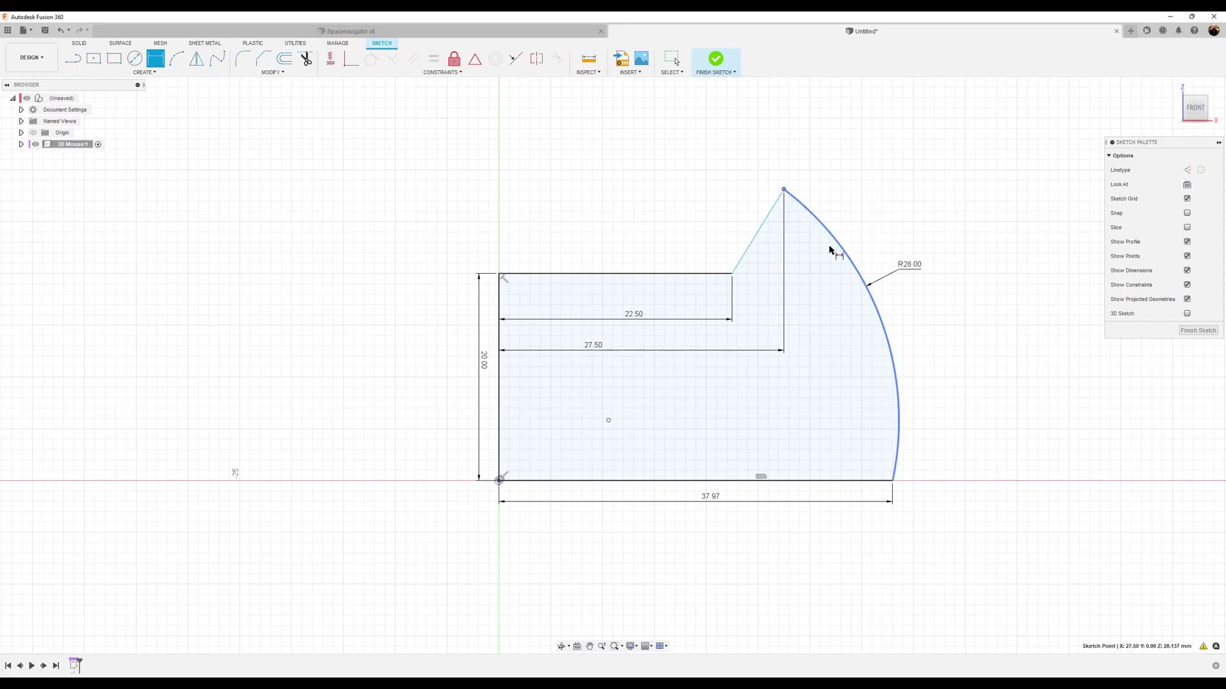
click(892, 481)
click(946, 353)
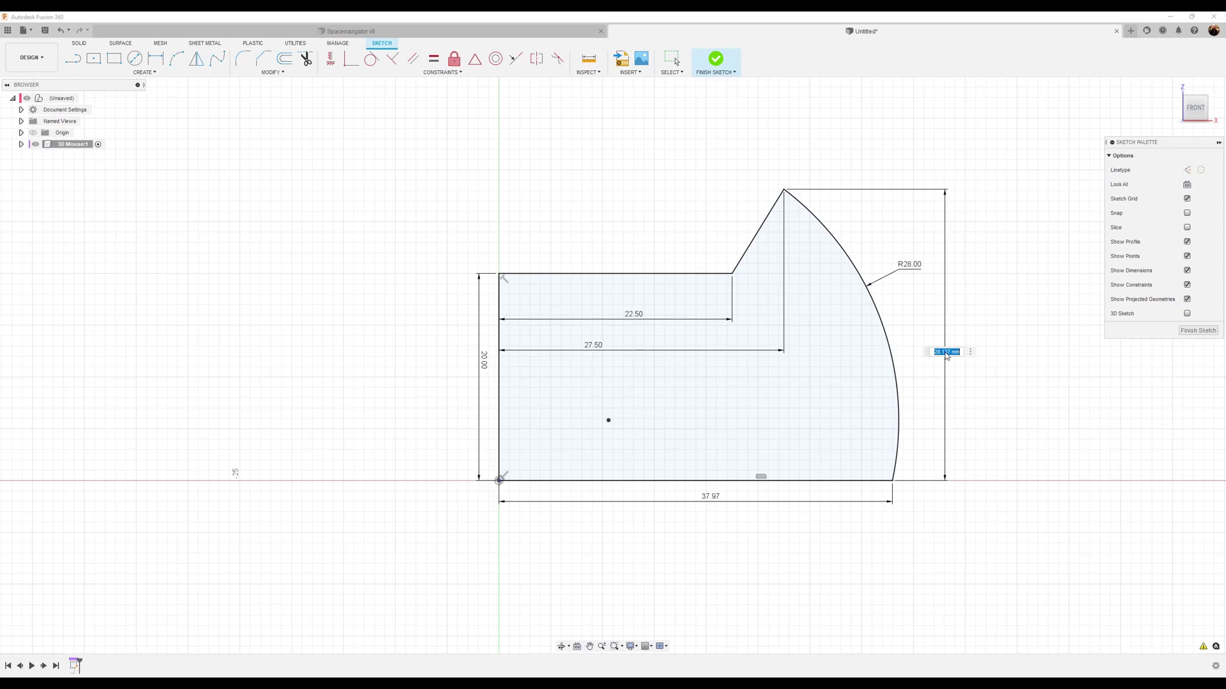
text(25)
key(Return)
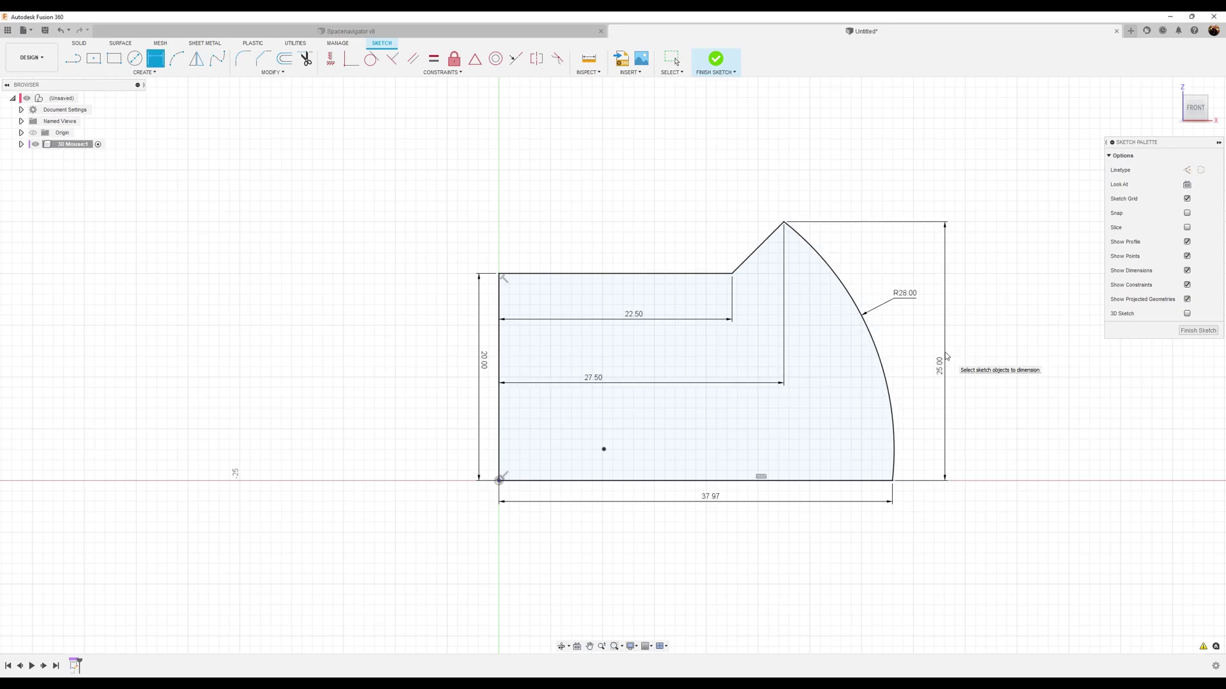
Step: Offset the top horizontal line and the diagonal upward by 2 mm with chain selection off
middle_drag(974, 366, 798, 367)
scroll(803, 383, up, 1)
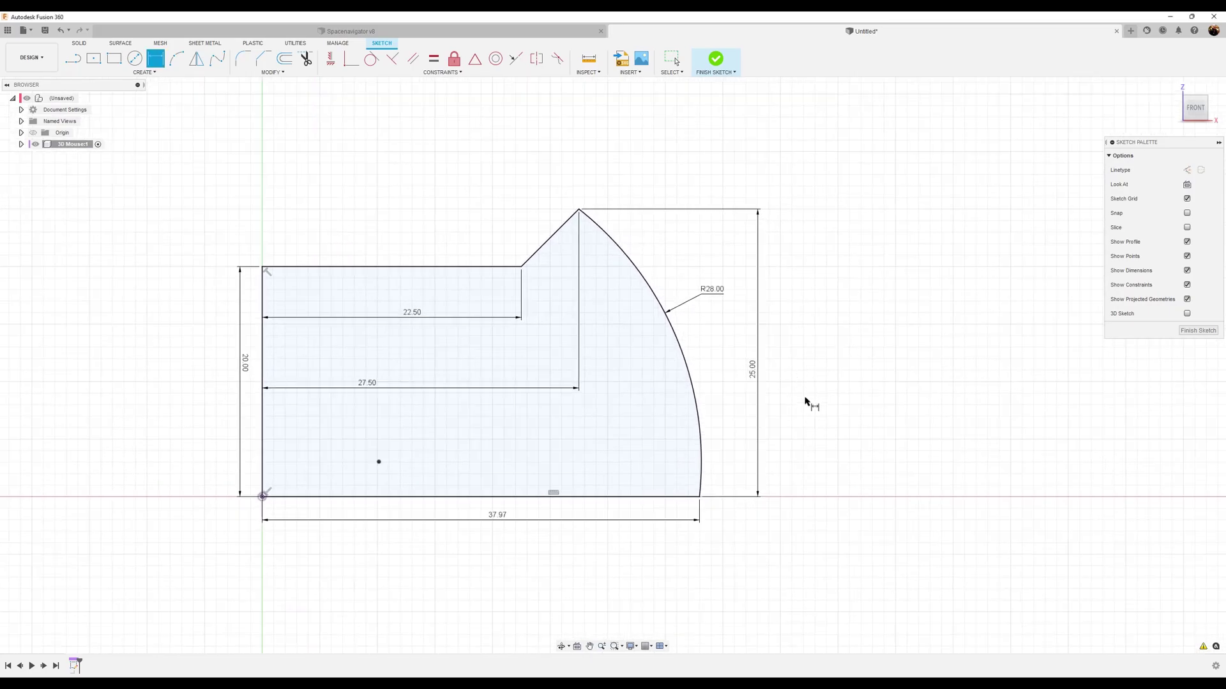
mouse_move(825, 436)
middle_down()
mouse_move(859, 443)
mouse_move(871, 472)
middle_up()
click(285, 58)
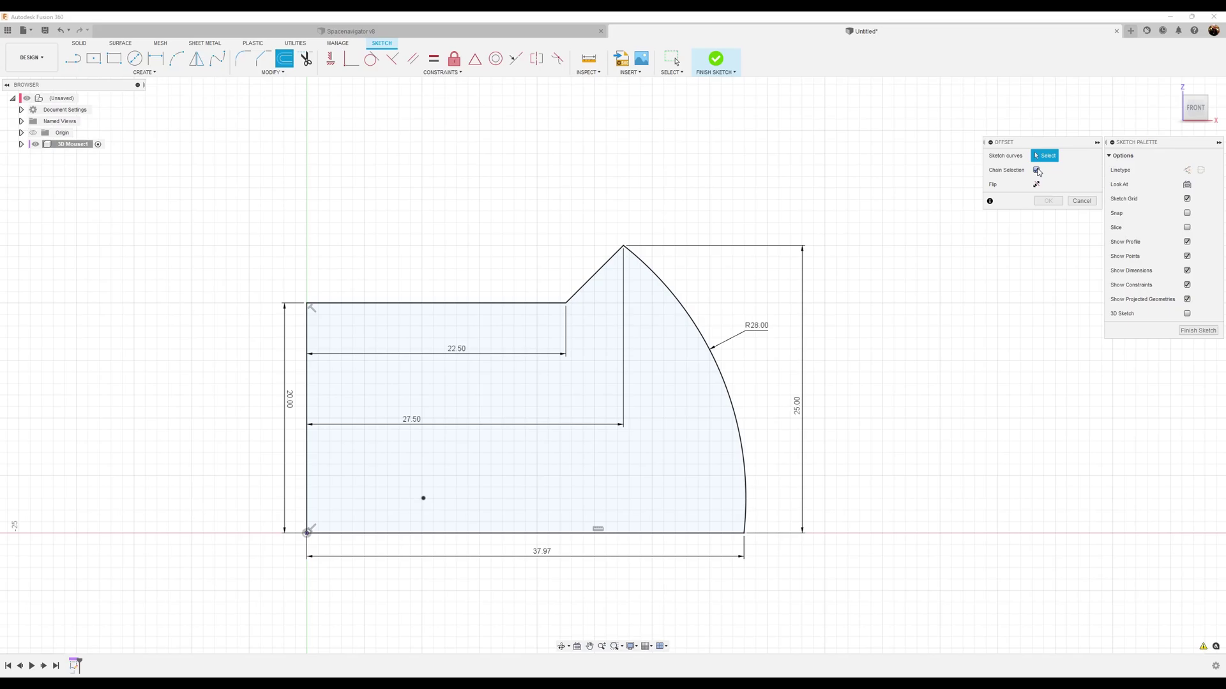
click(603, 266)
click(536, 306)
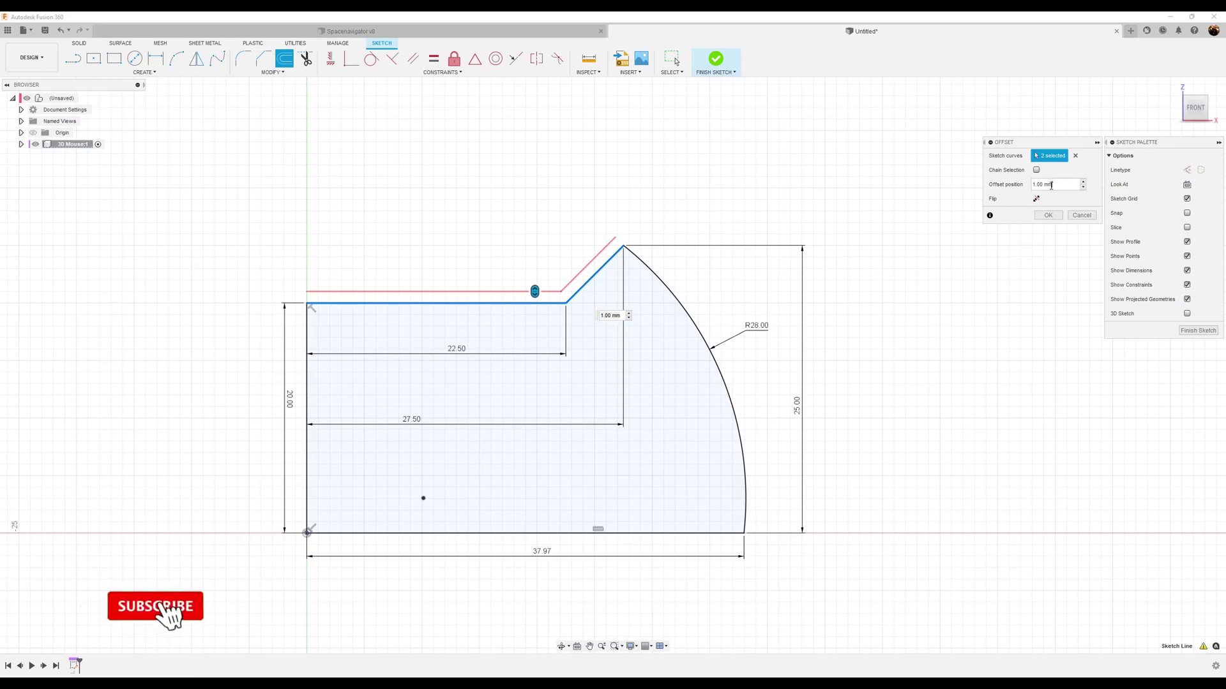
text(2)
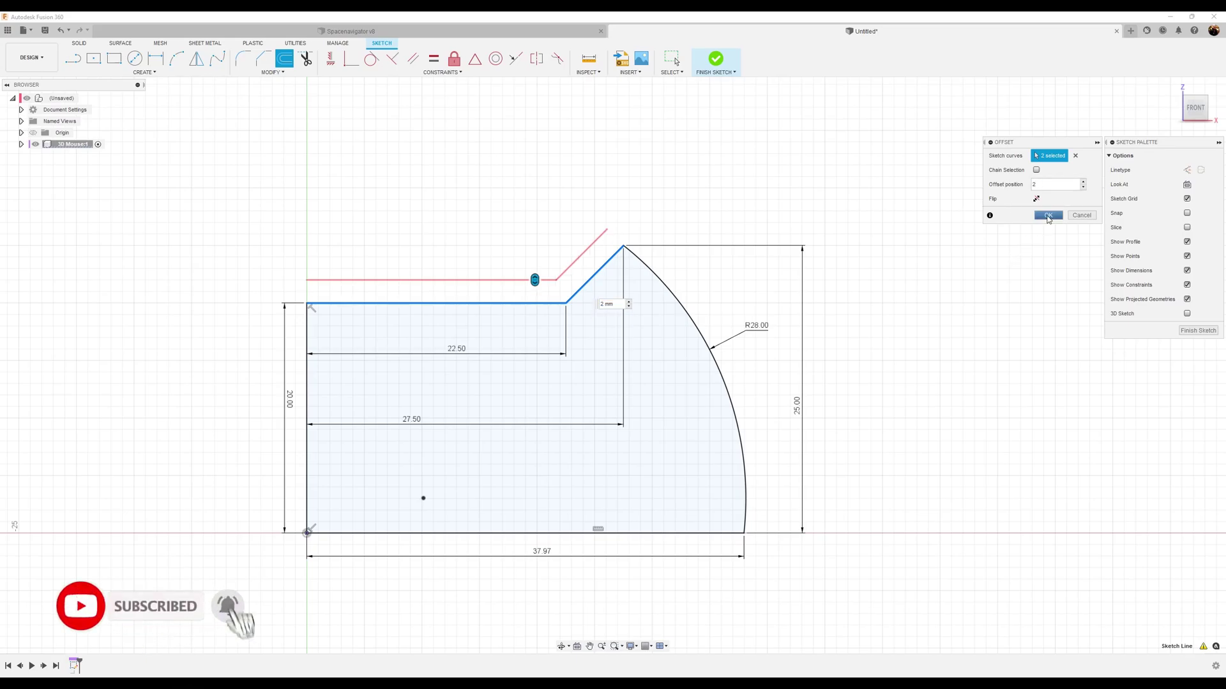
click(1047, 216)
Step: Draw a vertical line about 24 mm long upward from the inner end of the offset horizontal line
mouse_move(609, 168)
middle_down()
mouse_move(618, 183)
mouse_move(706, 208)
mouse_move(671, 213)
middle_up()
scroll(703, 212, down, 1)
scroll(680, 214, down, 1)
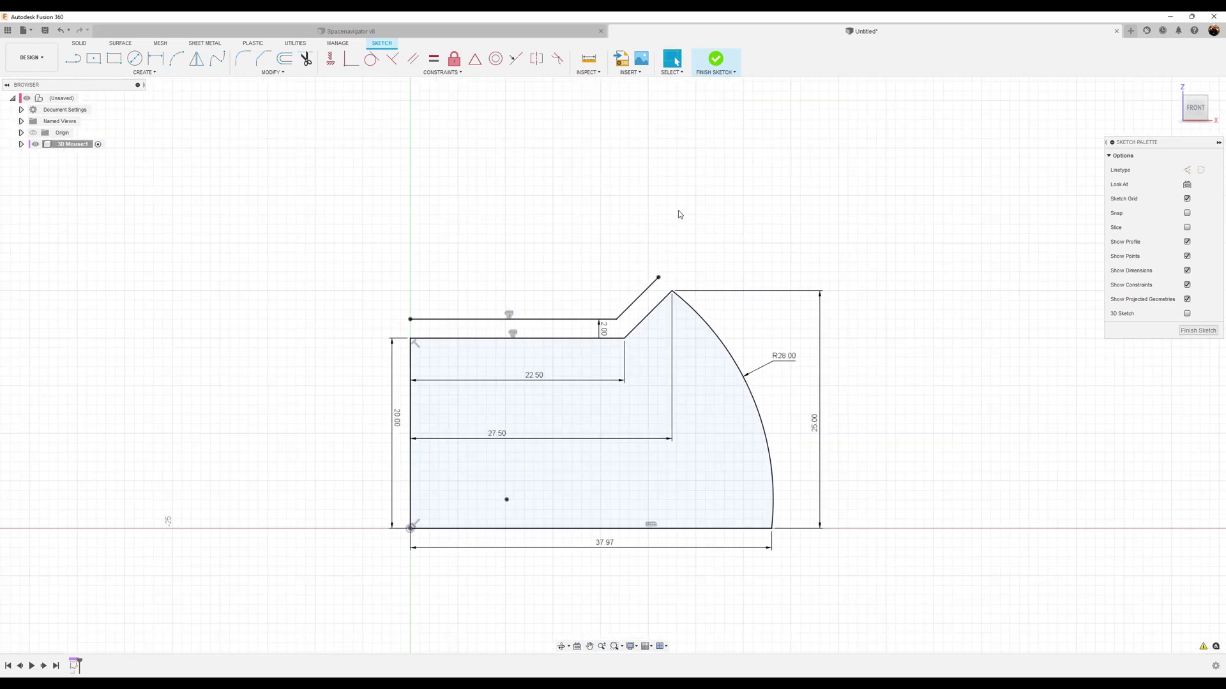
click(73, 59)
click(411, 320)
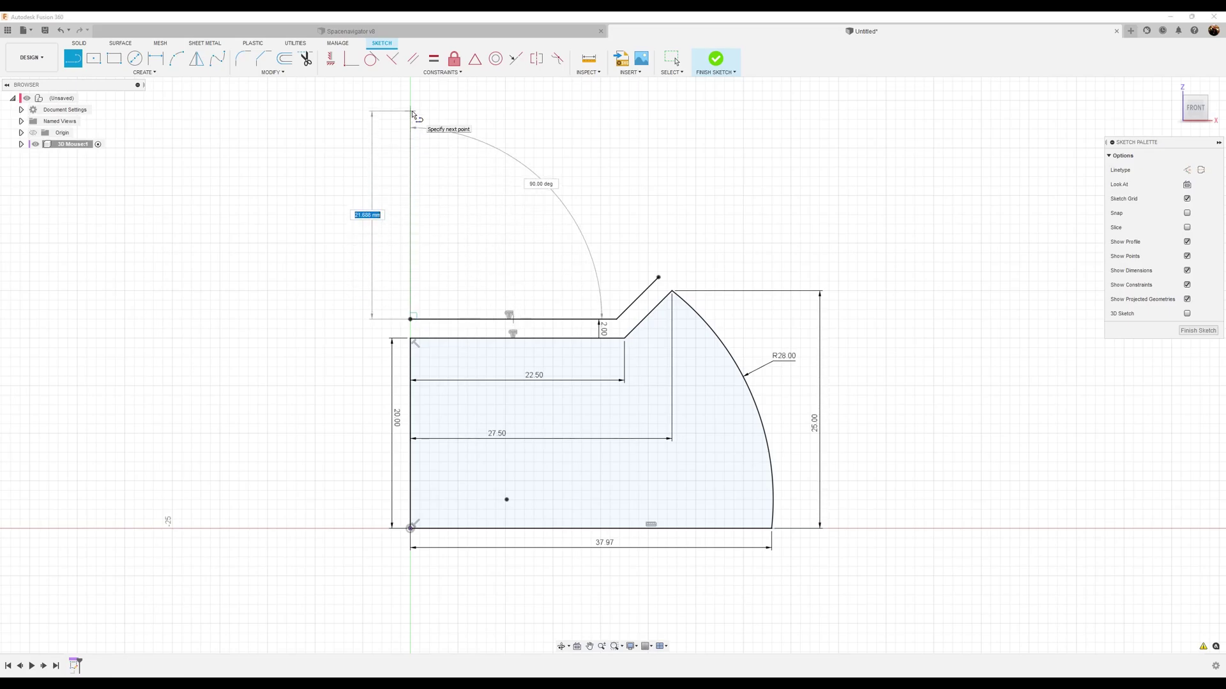
click(410, 92)
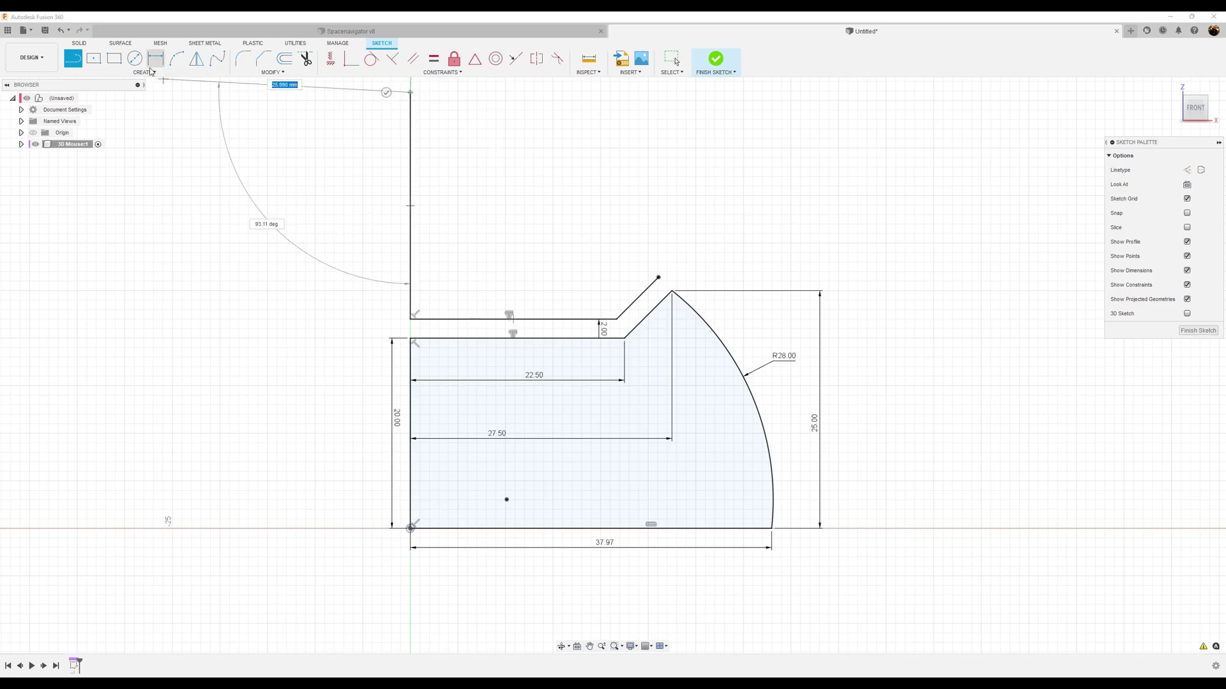
key(Escape)
Step: Draw a horizontal construction line about 23 mm long outward from the upper end of the vertical line
scroll(605, 174, down, 1)
scroll(635, 178, down, 2)
middle_drag(641, 183, 573, 258)
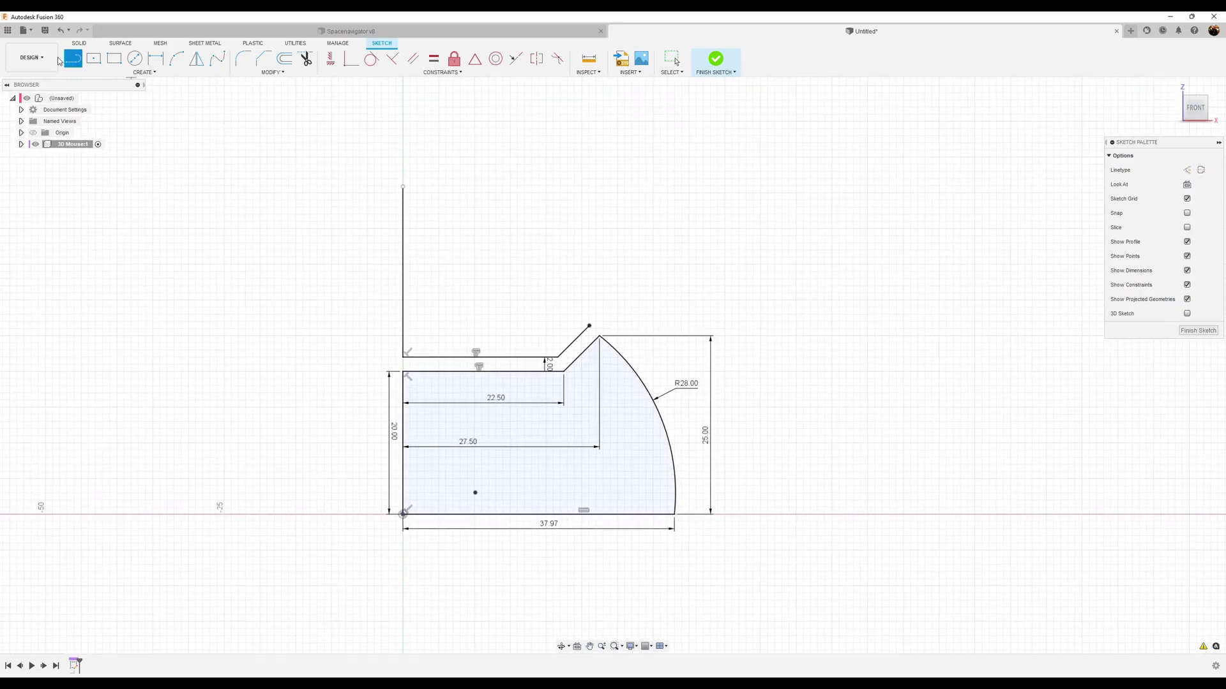
click(1187, 170)
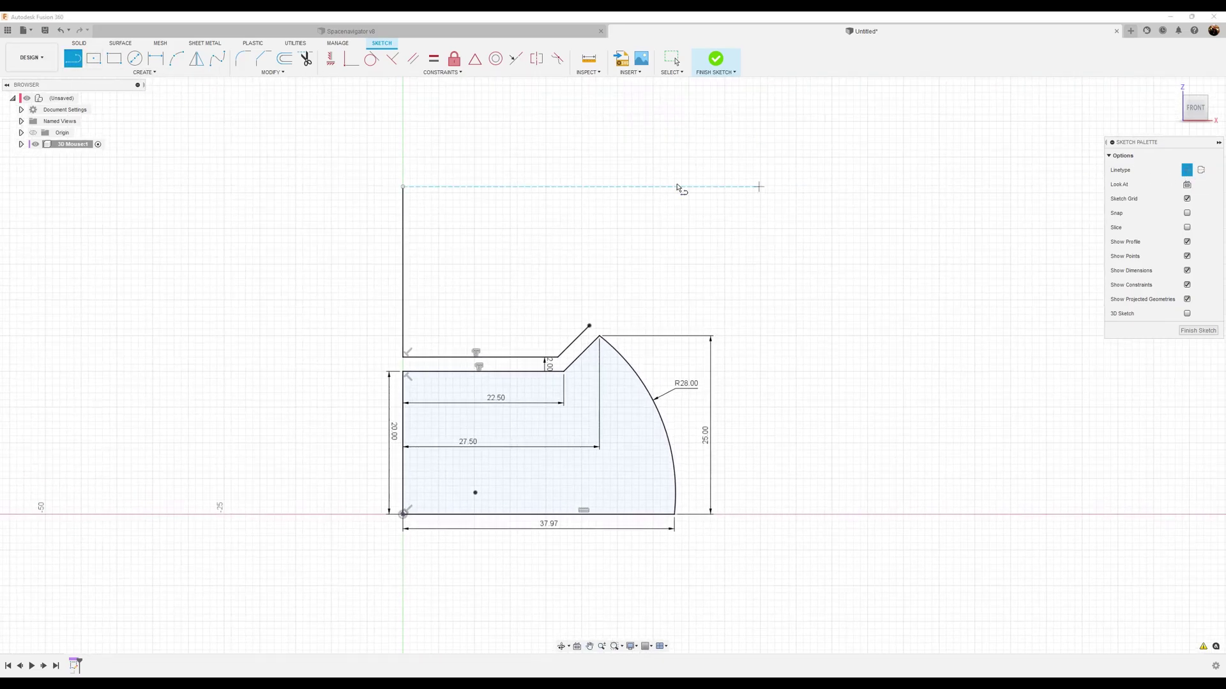
click(403, 188)
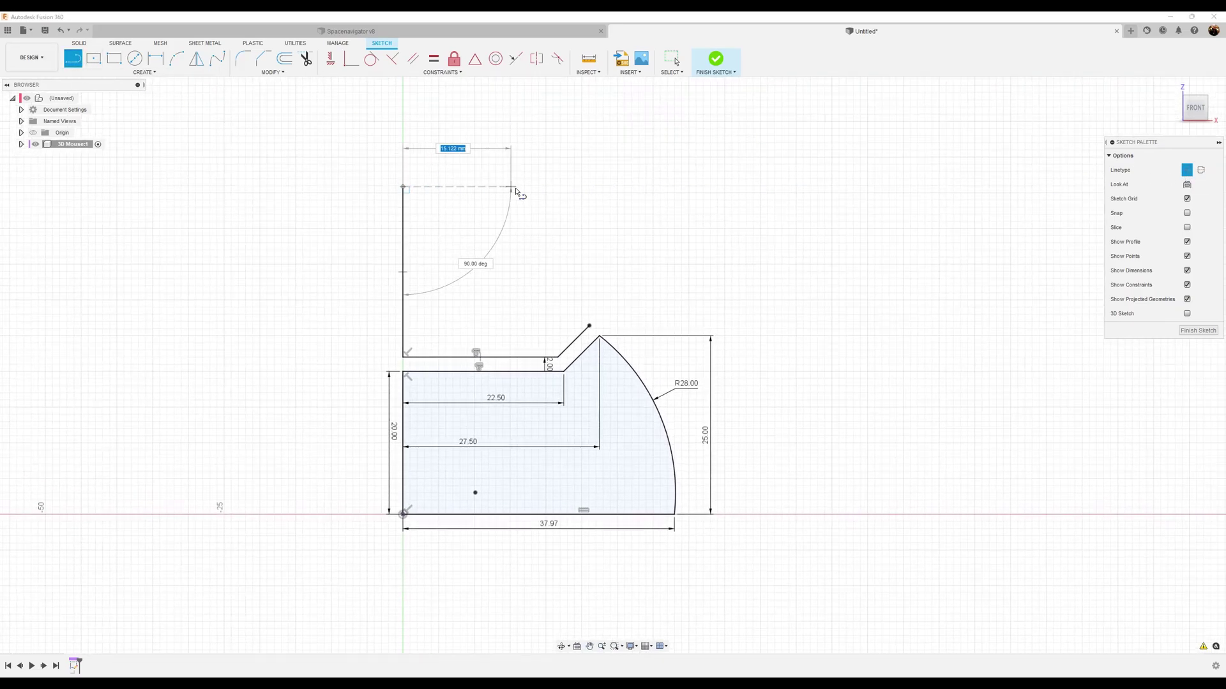
click(568, 188)
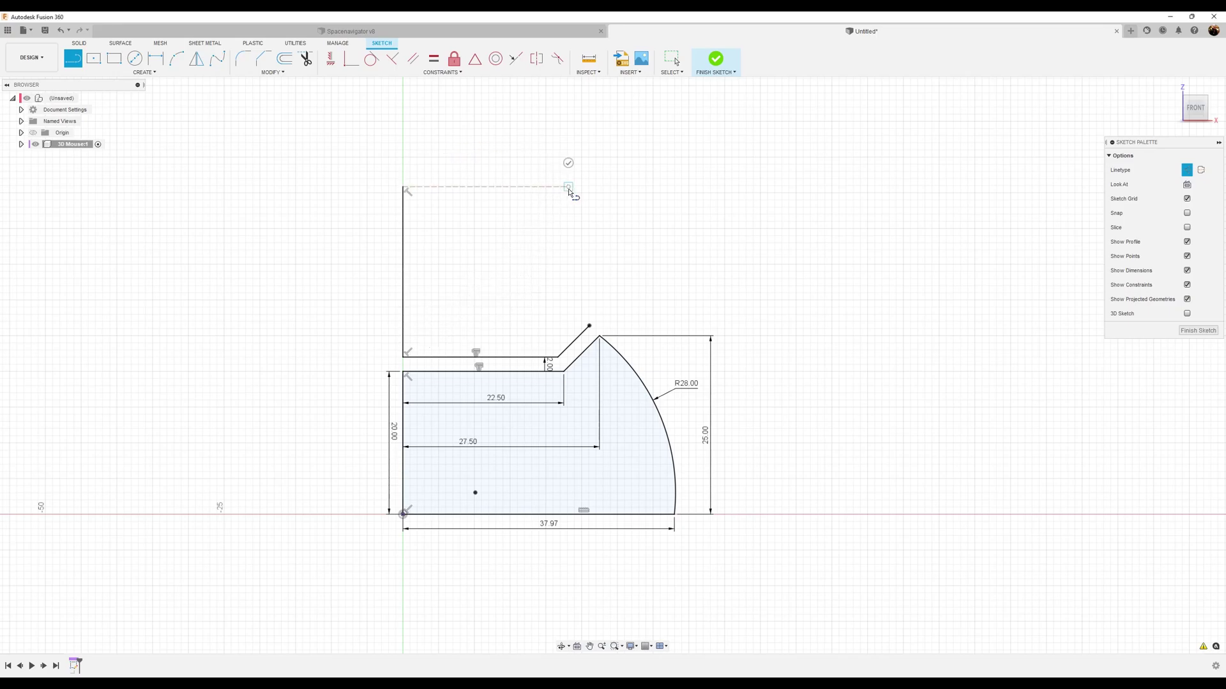
click(567, 164)
middle_drag(638, 208, 645, 188)
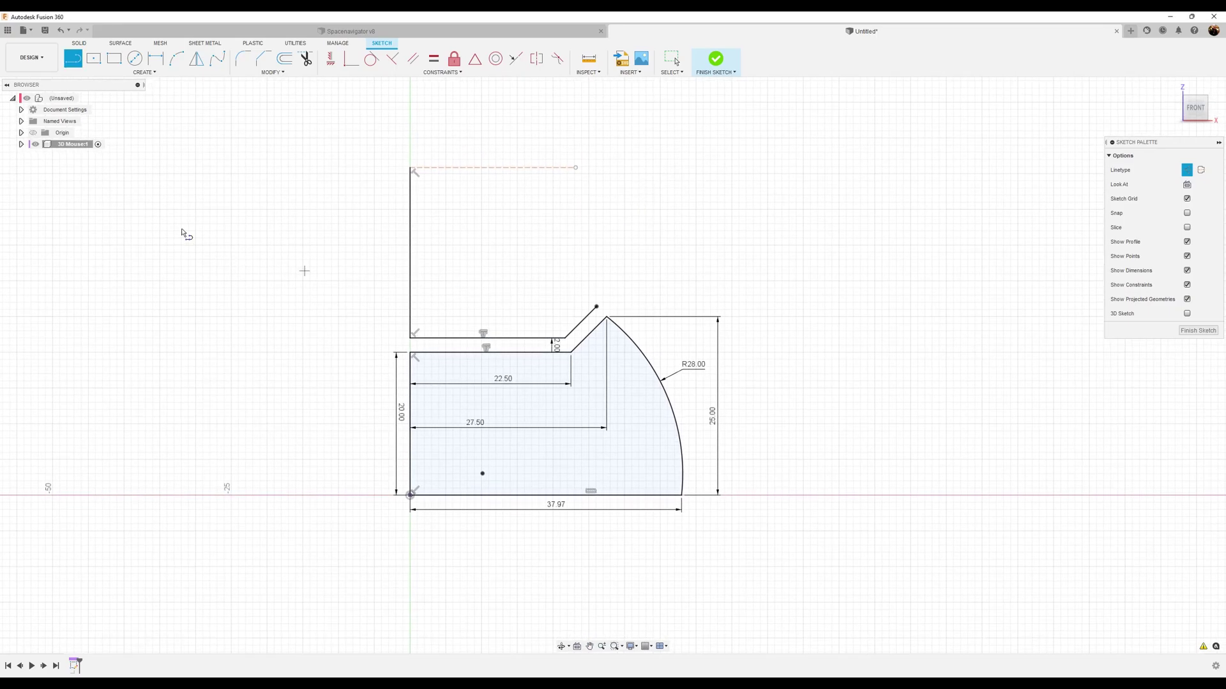
click(173, 60)
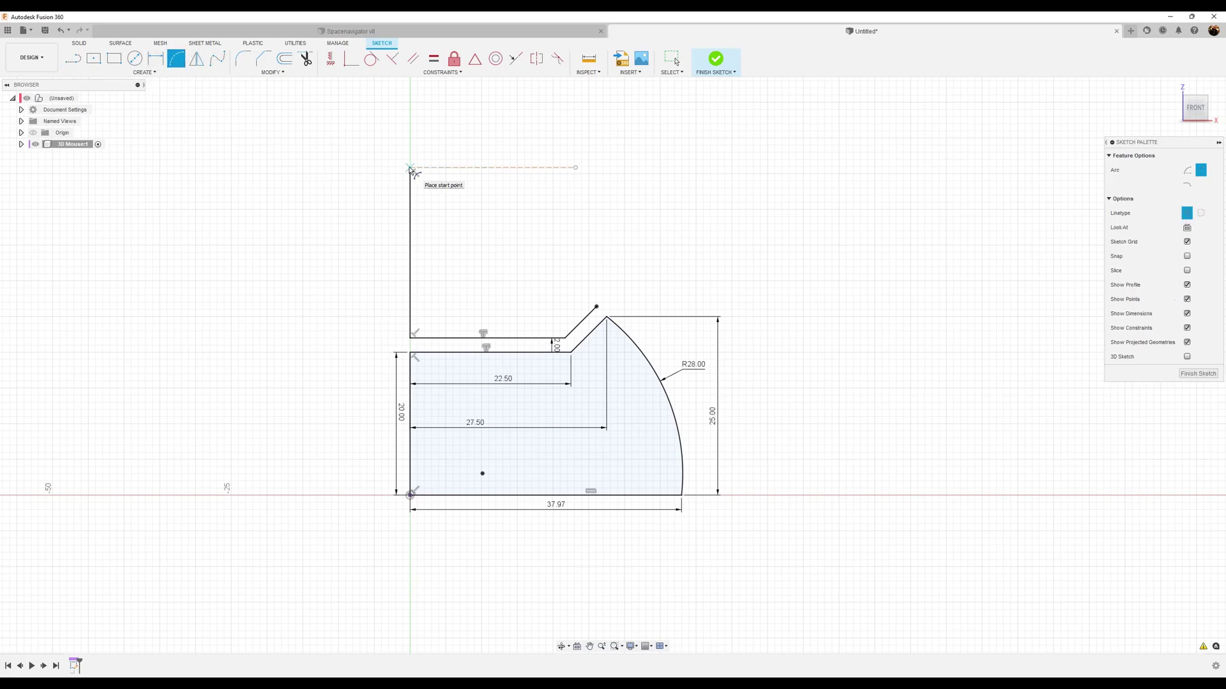
click(412, 168)
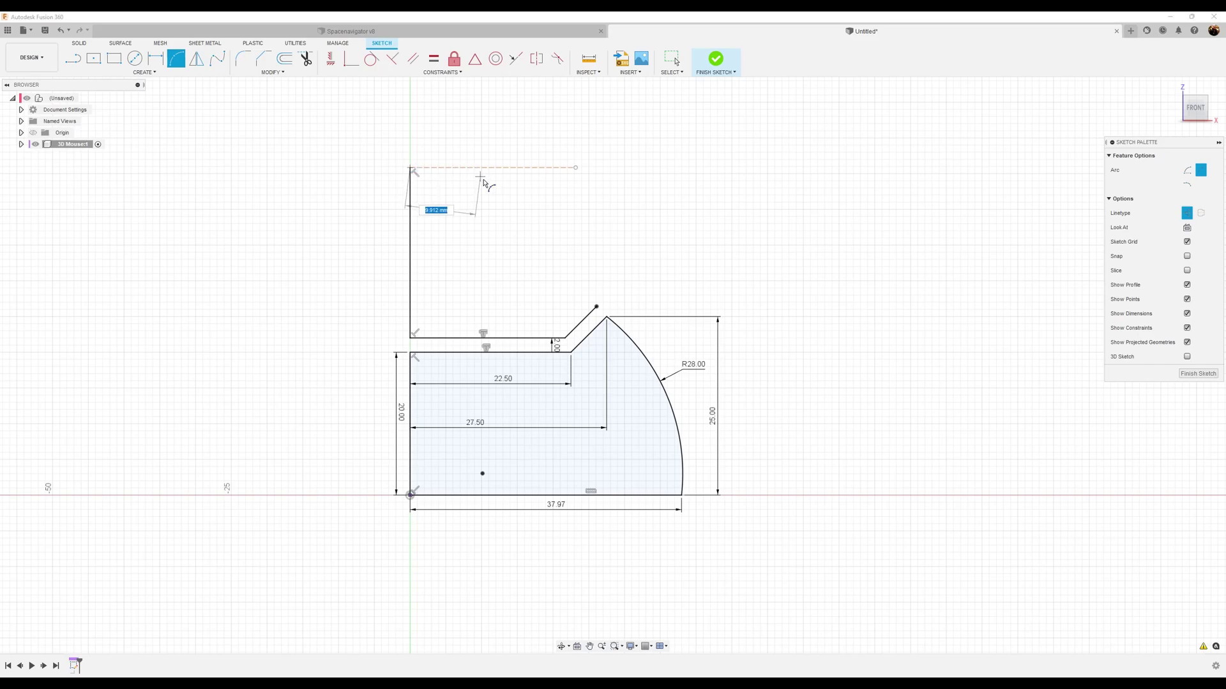
key(Escape)
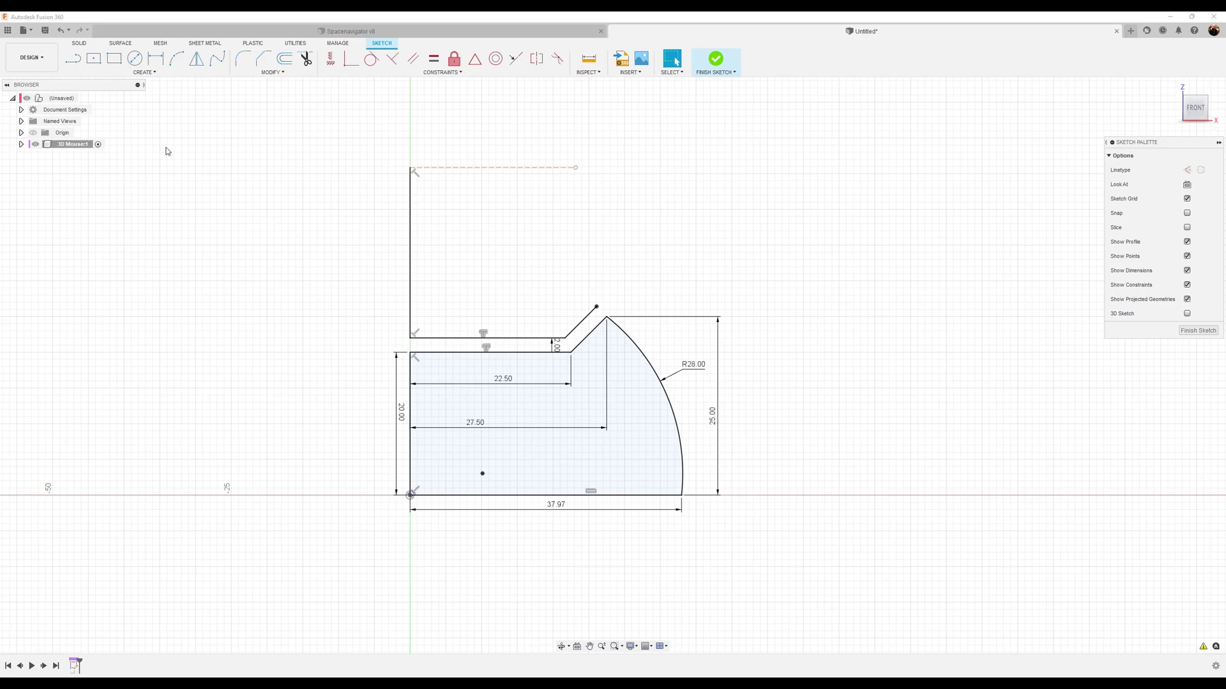
Step: Draw a solid three-point arc from the vertical line's upper end, tangent to the construction line and curving gently down and outward
click(176, 58)
click(411, 168)
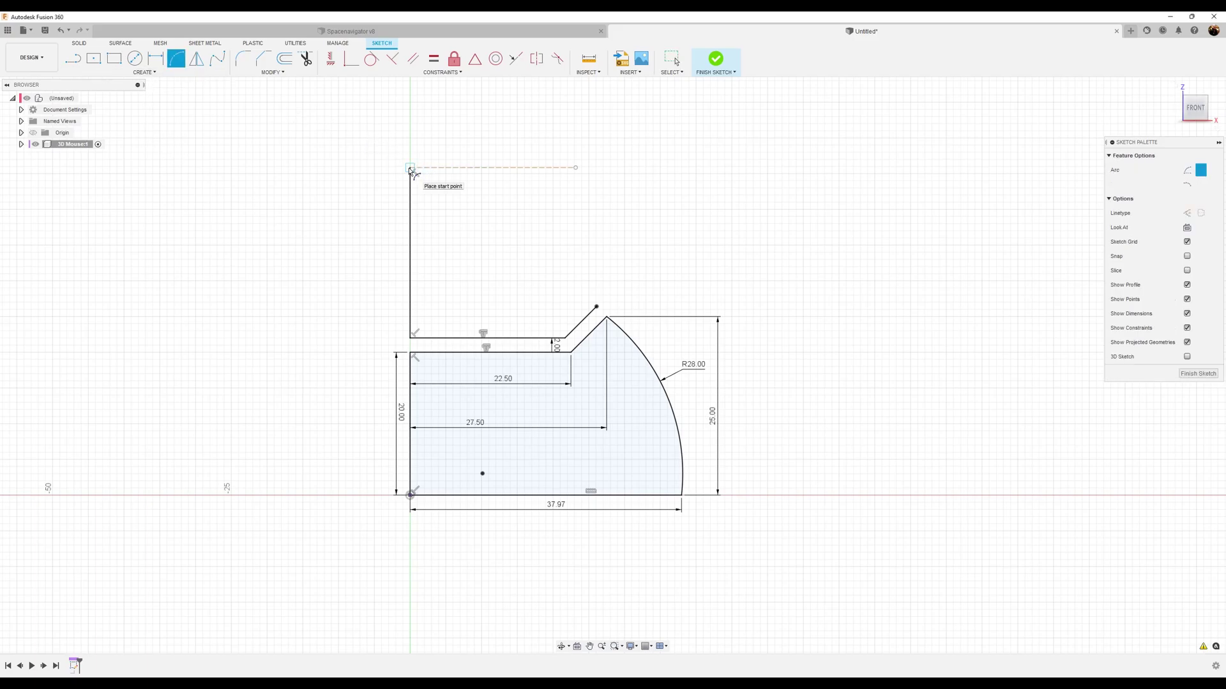
click(578, 211)
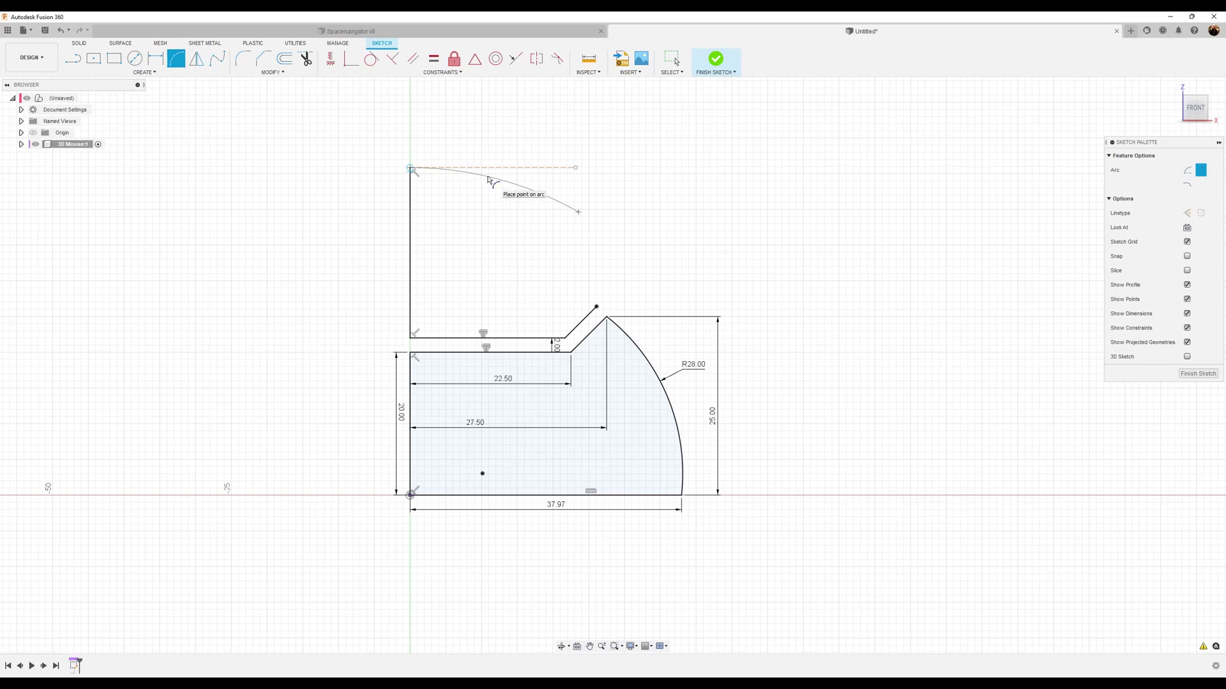
click(489, 179)
Step: Close the knob profile with an inward-curving three-point arc from the top arc's outer end to the offset diagonal's end
click(578, 213)
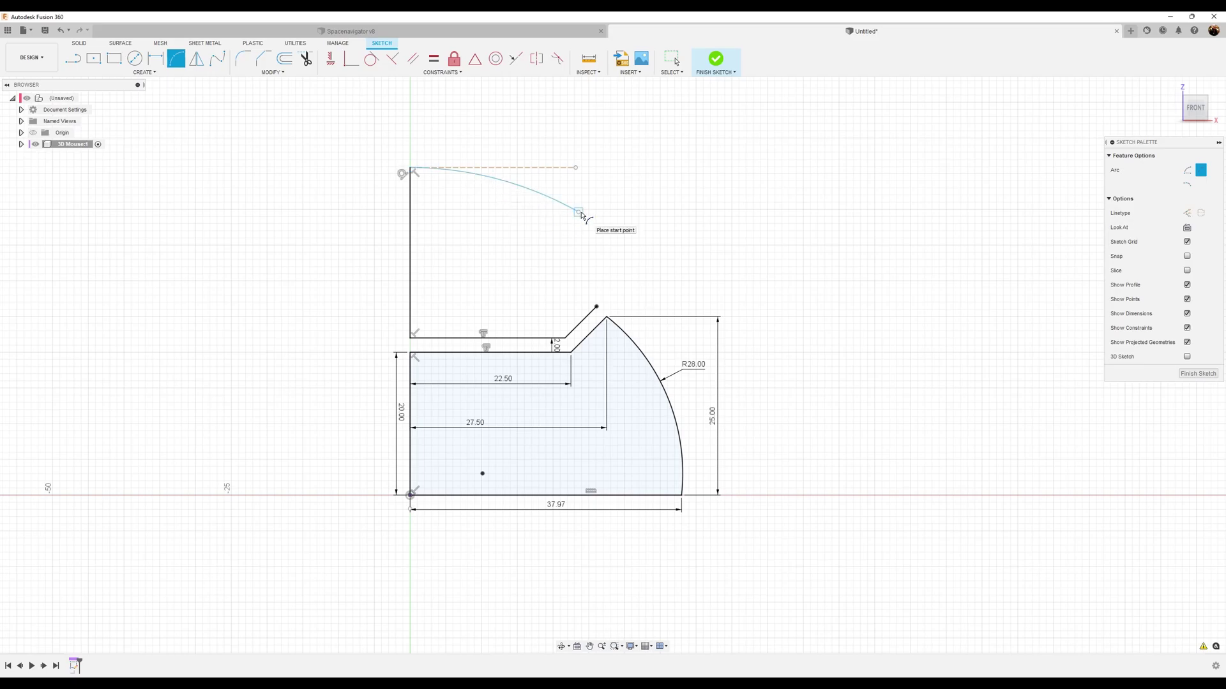
click(596, 307)
click(574, 259)
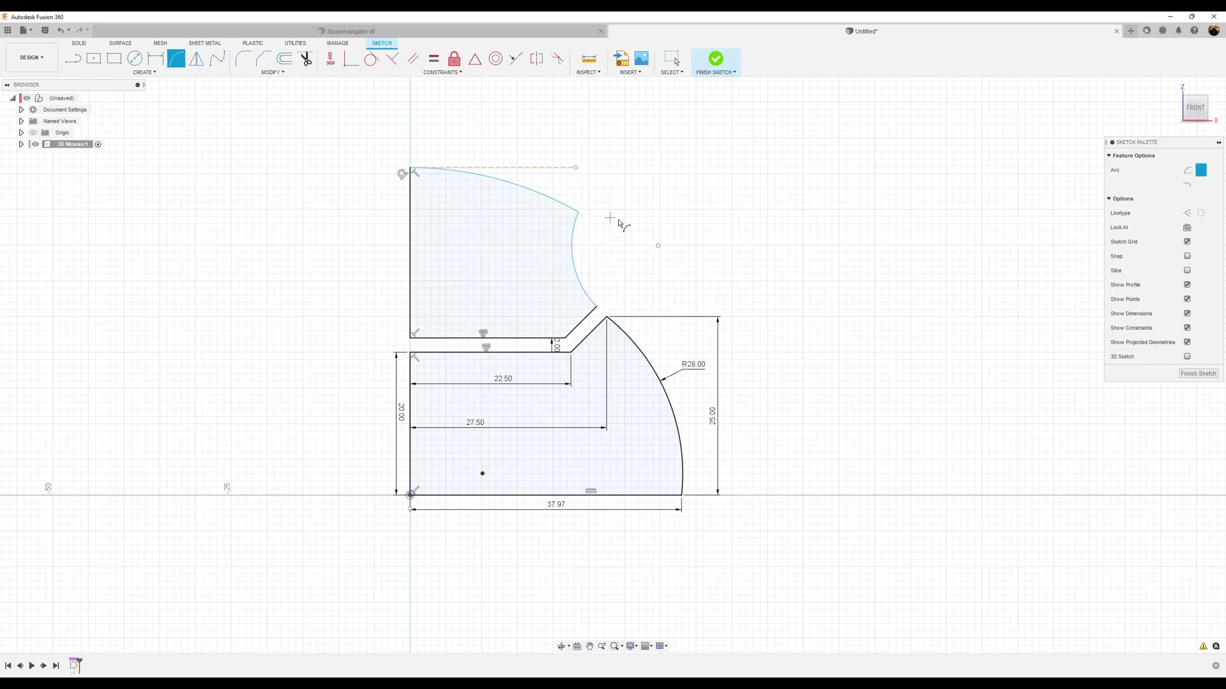
scroll(607, 231, up, 3)
middle_drag(601, 228, 630, 213)
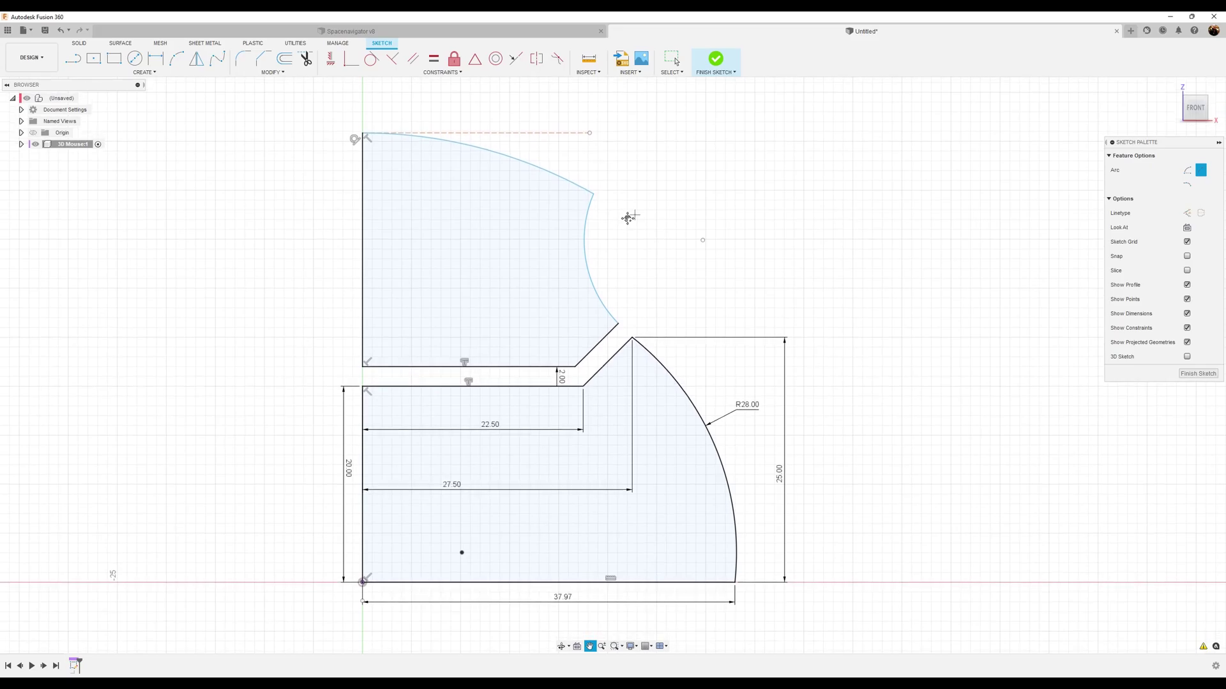
key(Return)
key(Escape)
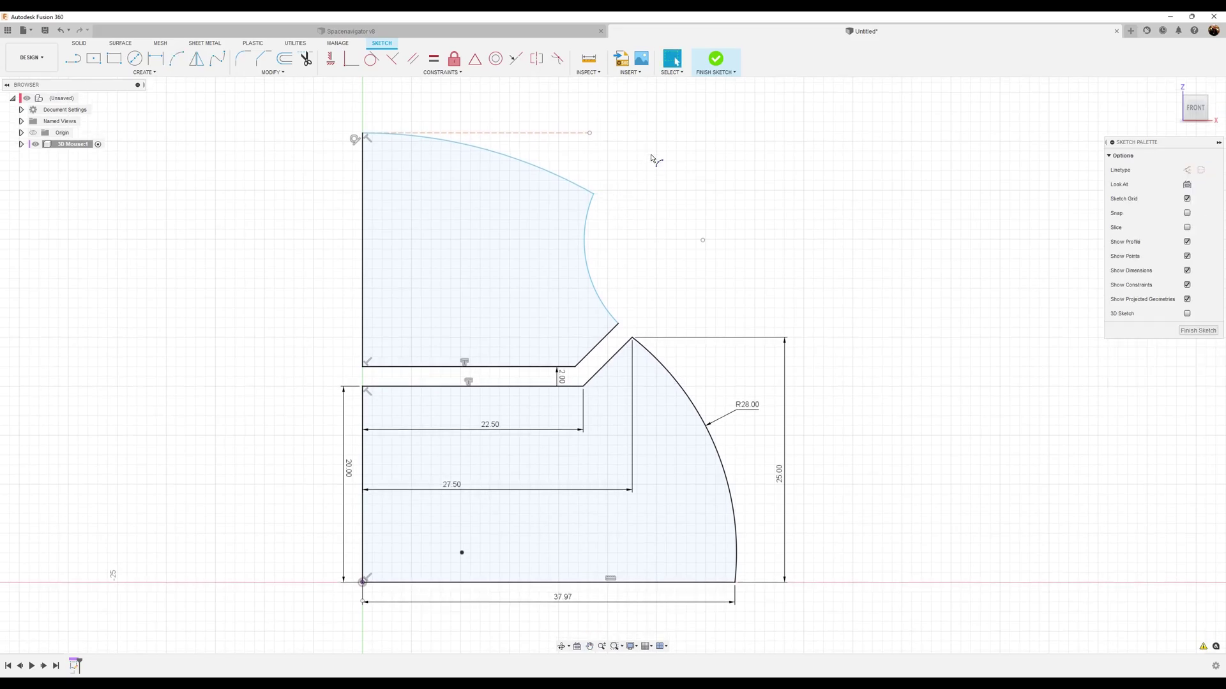
Step: Dimension the overall height from the origin to the knob profile's top point as 55 mm
click(154, 62)
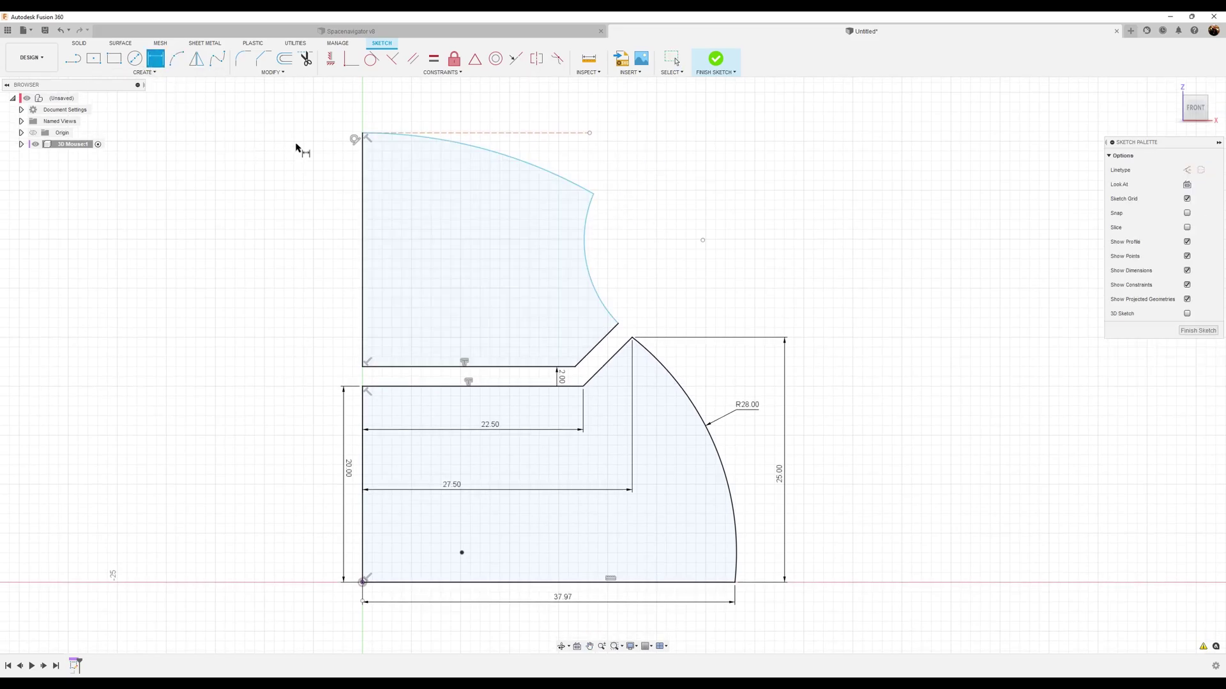
click(363, 134)
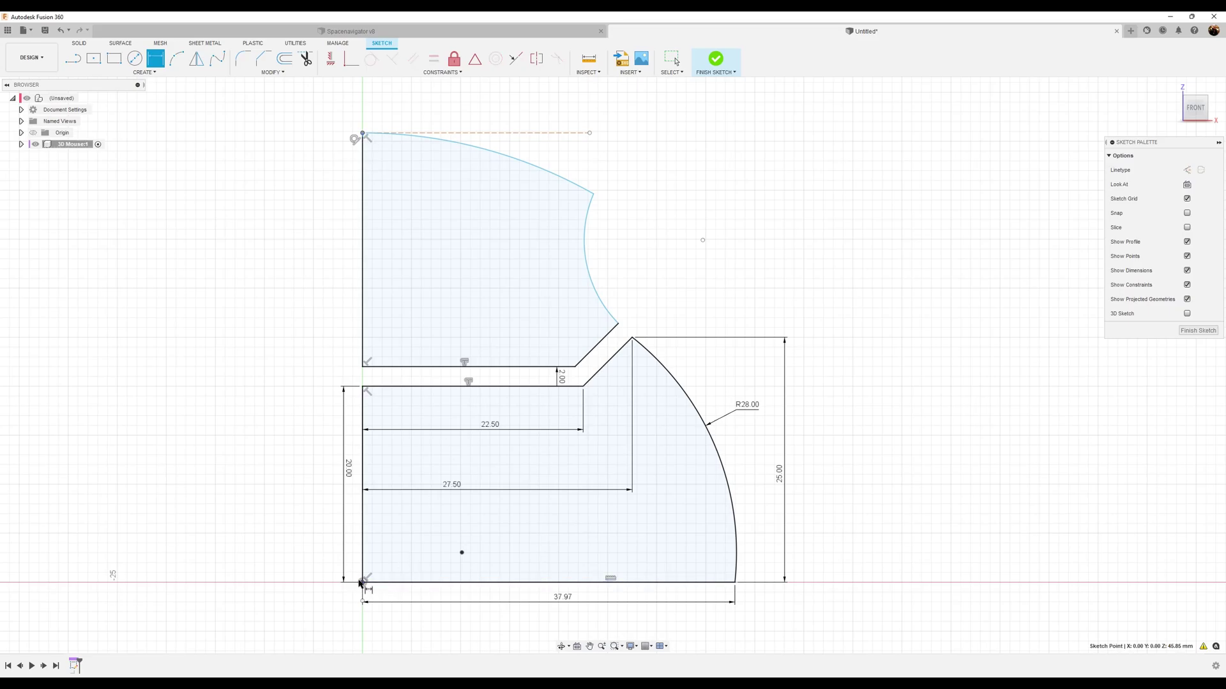
click(363, 583)
click(294, 367)
text(55)
key(Return)
Step: Dimension the vertical distance between the concave side arc's endpoints as 25 mm and place the dimension outside the profile
scroll(548, 359, down, 3)
middle_drag(616, 288, 584, 344)
click(567, 300)
click(557, 402)
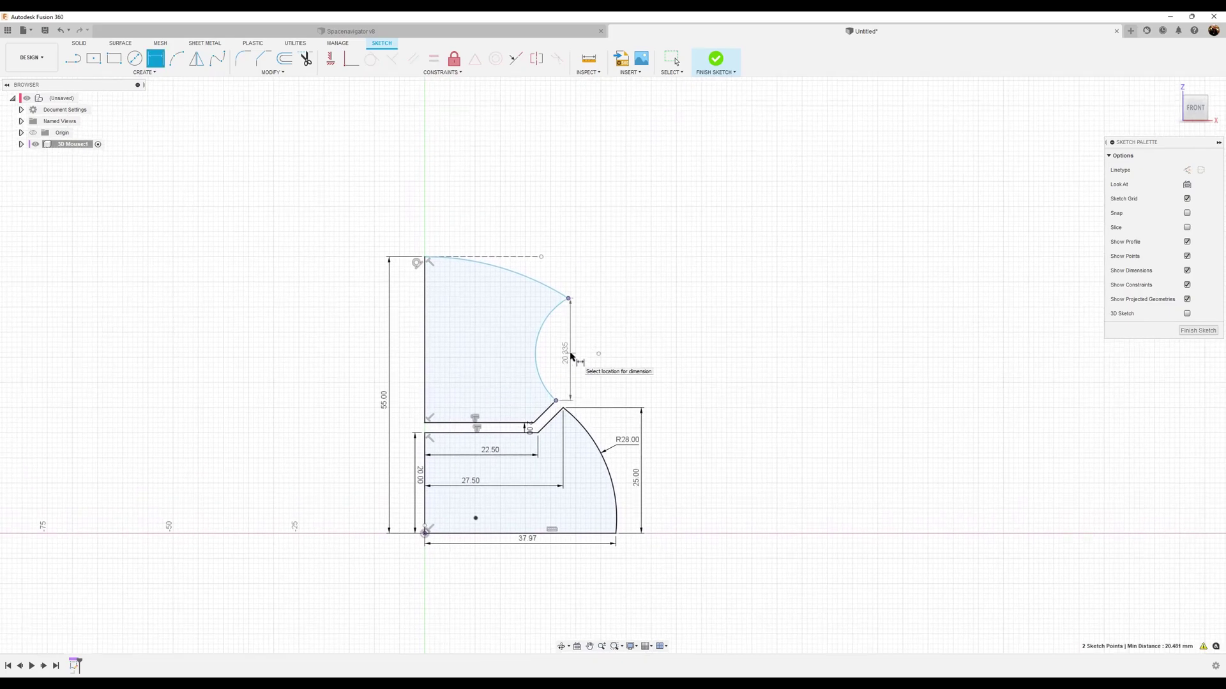
click(571, 357)
text(25)
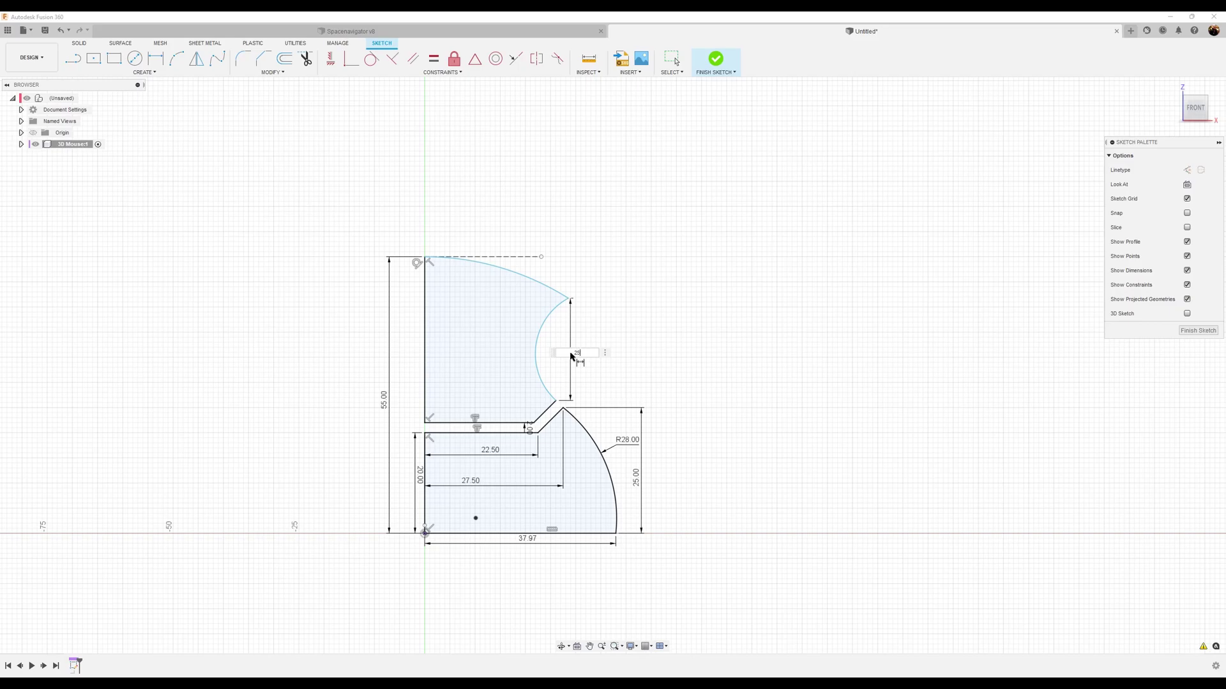
key(Return)
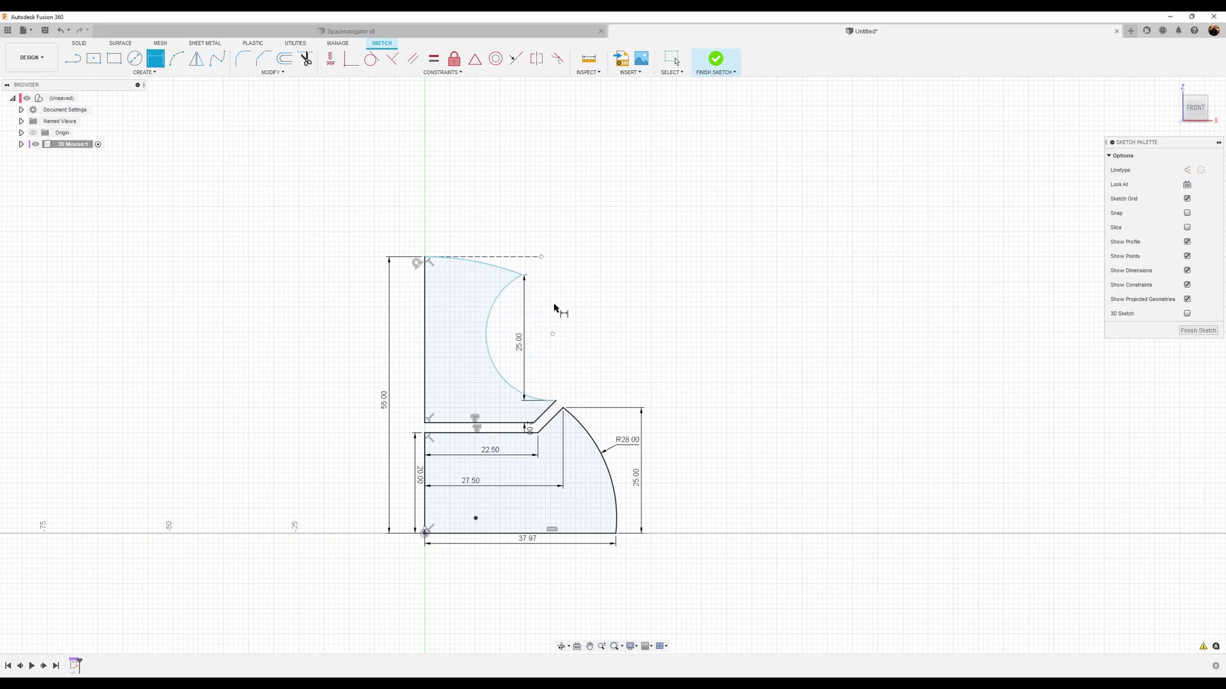
drag(526, 348, 574, 345)
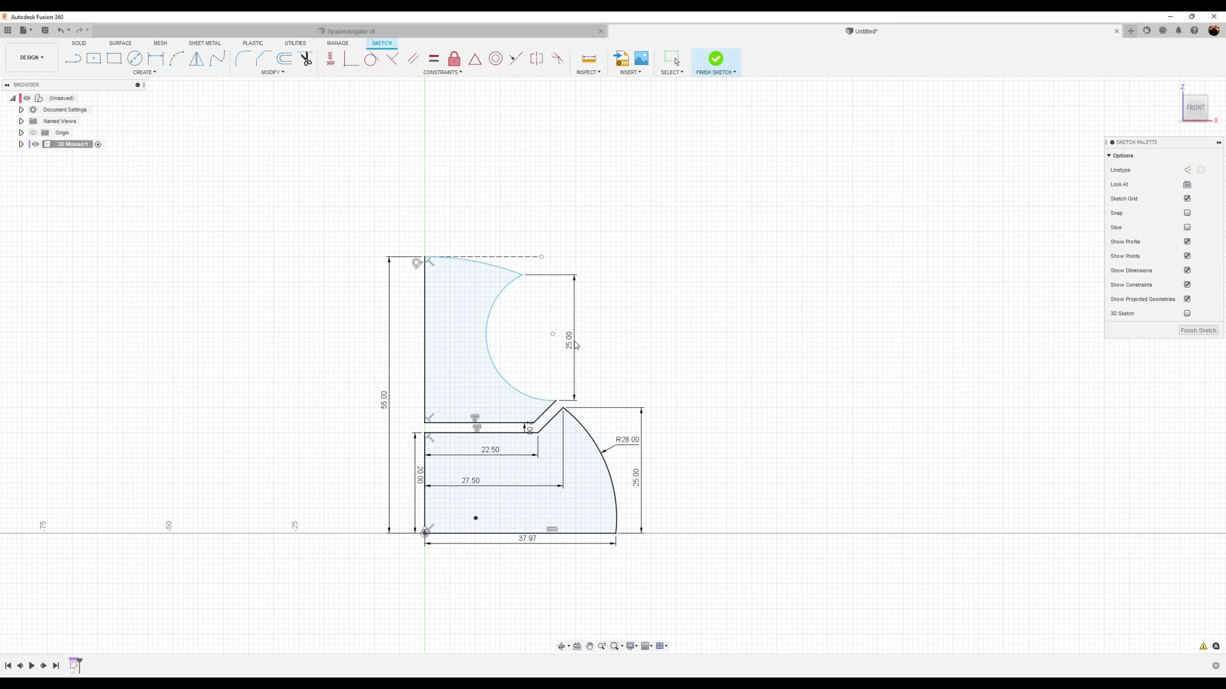
Step: Set the radius of the knob's top arc to 70 mm
click(501, 273)
click(516, 234)
text(70)
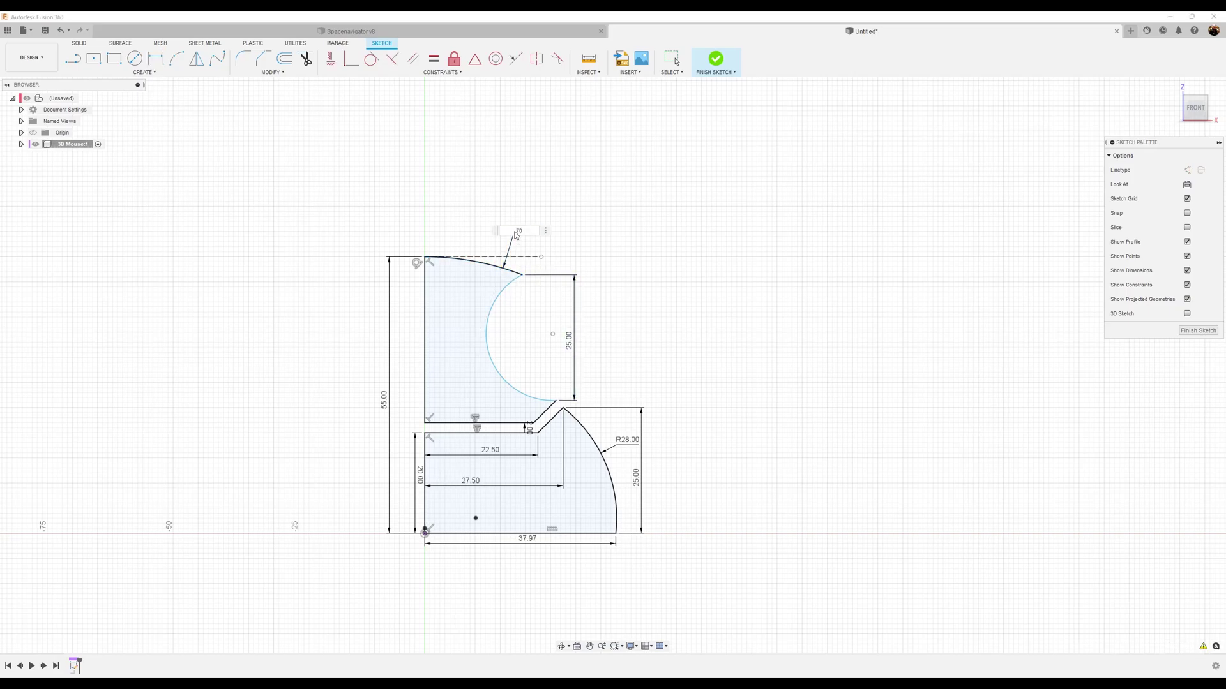
key(Return)
Step: Set the radius of the knob's concave side arc to 25 mm and finish the sketch
click(503, 330)
text(25)
key(Return)
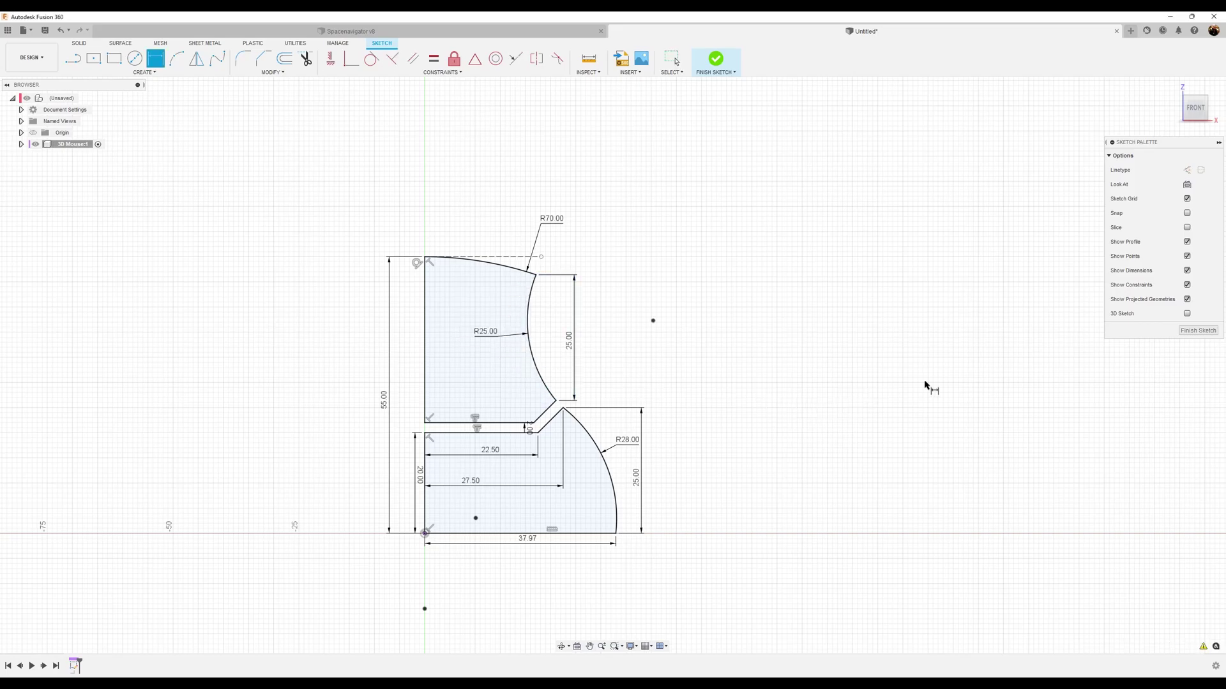
scroll(708, 423, up, 2)
mouse_move(693, 417)
middle_down()
mouse_move(902, 404)
mouse_move(860, 422)
middle_up()
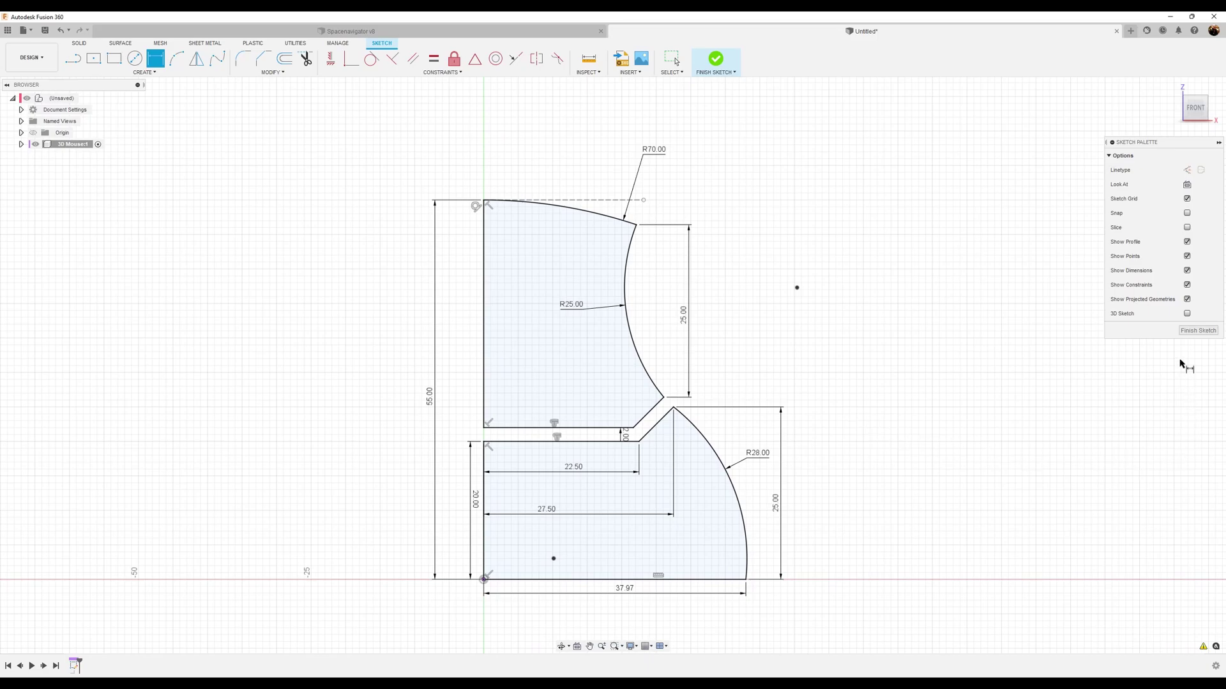
click(1197, 330)
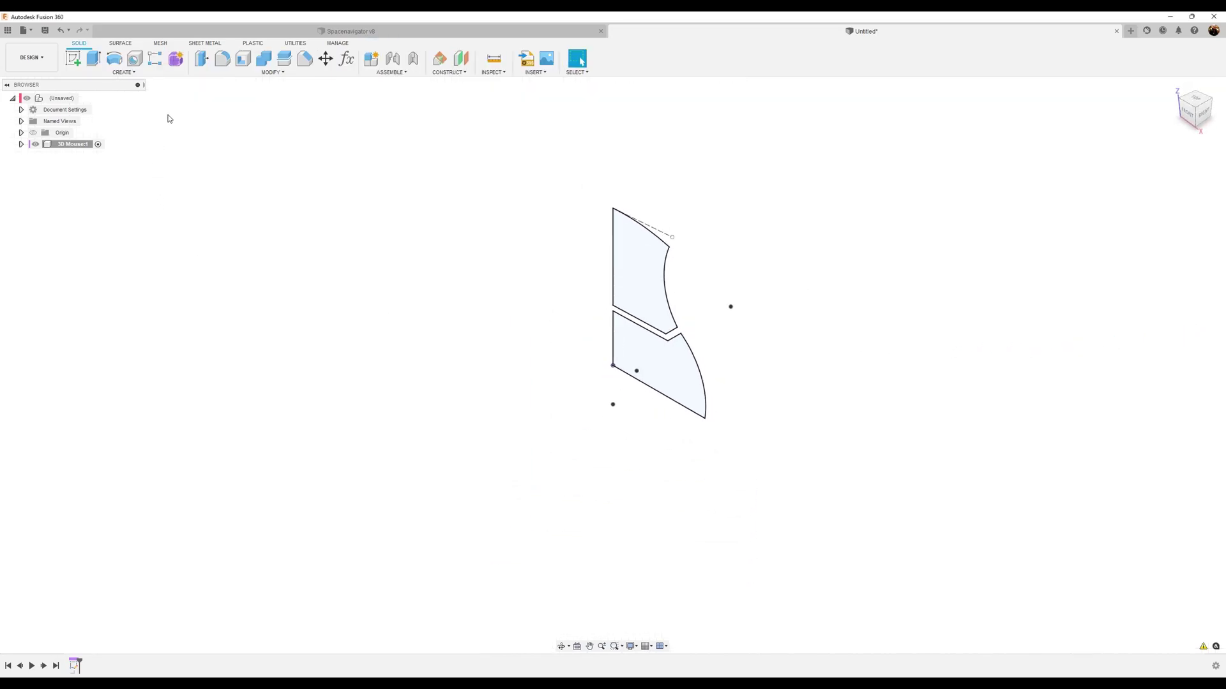
Step: Revolve the knob and base profiles 360 degrees around the knob's vertical inner line as new bodies
click(114, 58)
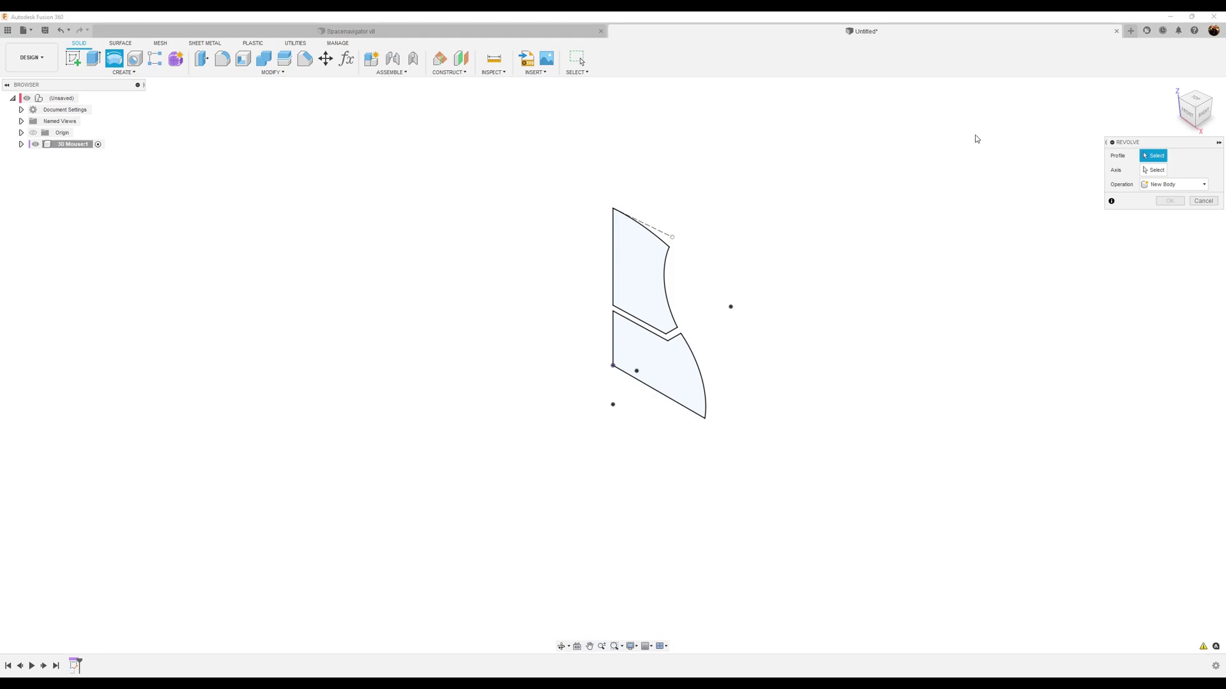
click(646, 305)
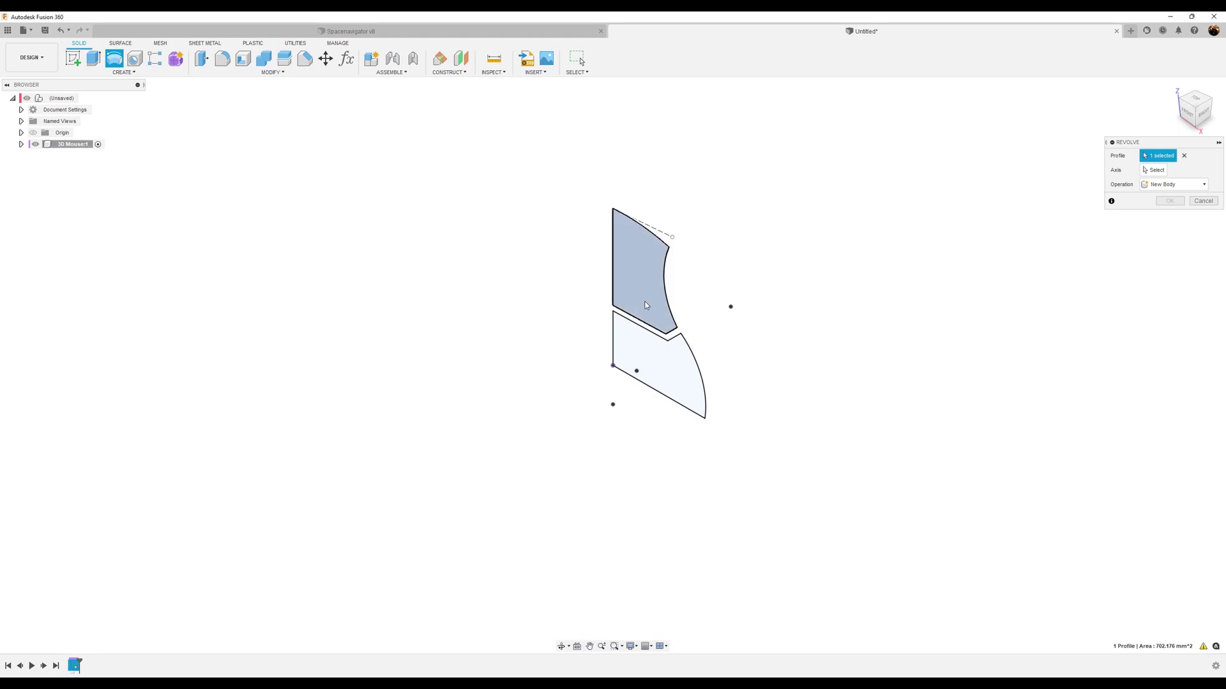
click(668, 382)
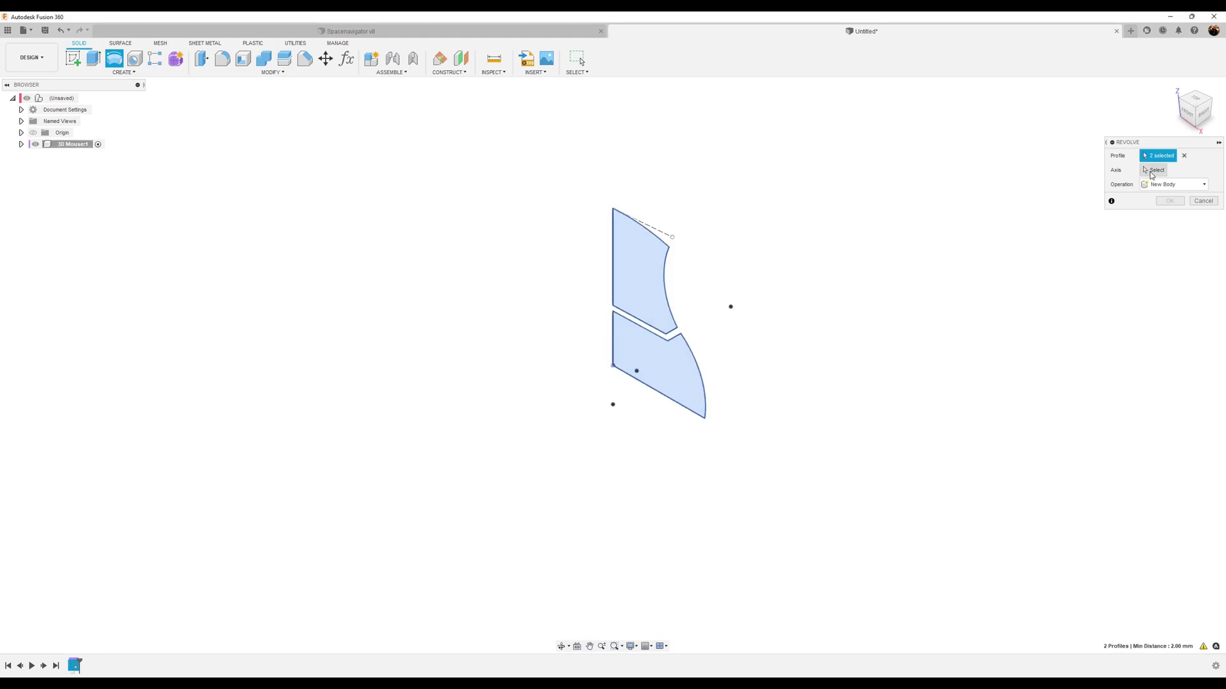
click(1152, 171)
click(613, 242)
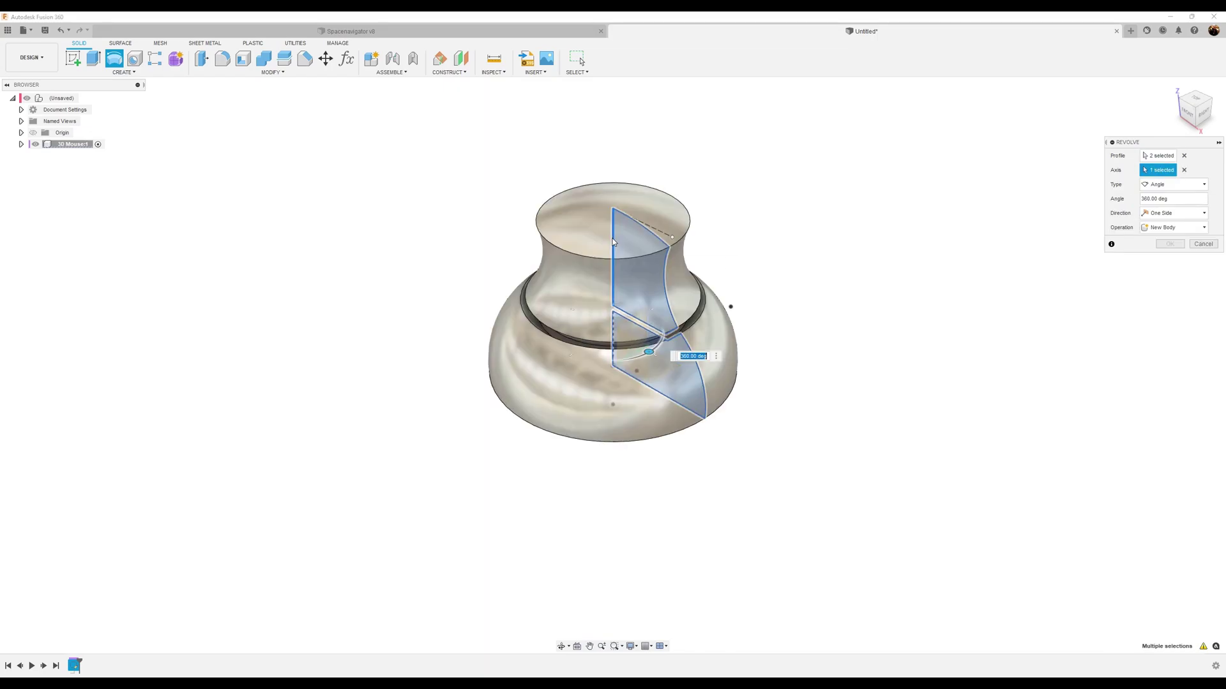
click(1173, 244)
click(1173, 244)
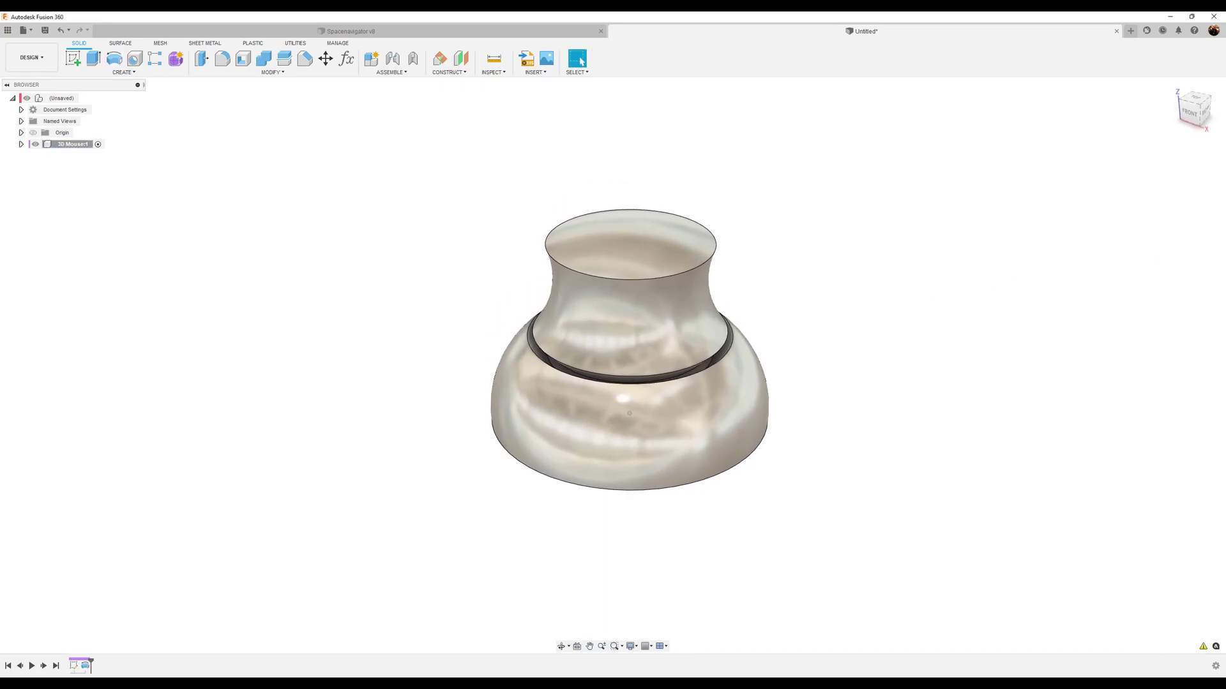
Step: Fillet the knob's top edge, the knob's lower outer edge and the base's upper rim edge with a 1.5 mm radius
scroll(631, 354, up, 1)
scroll(807, 241, up, 3)
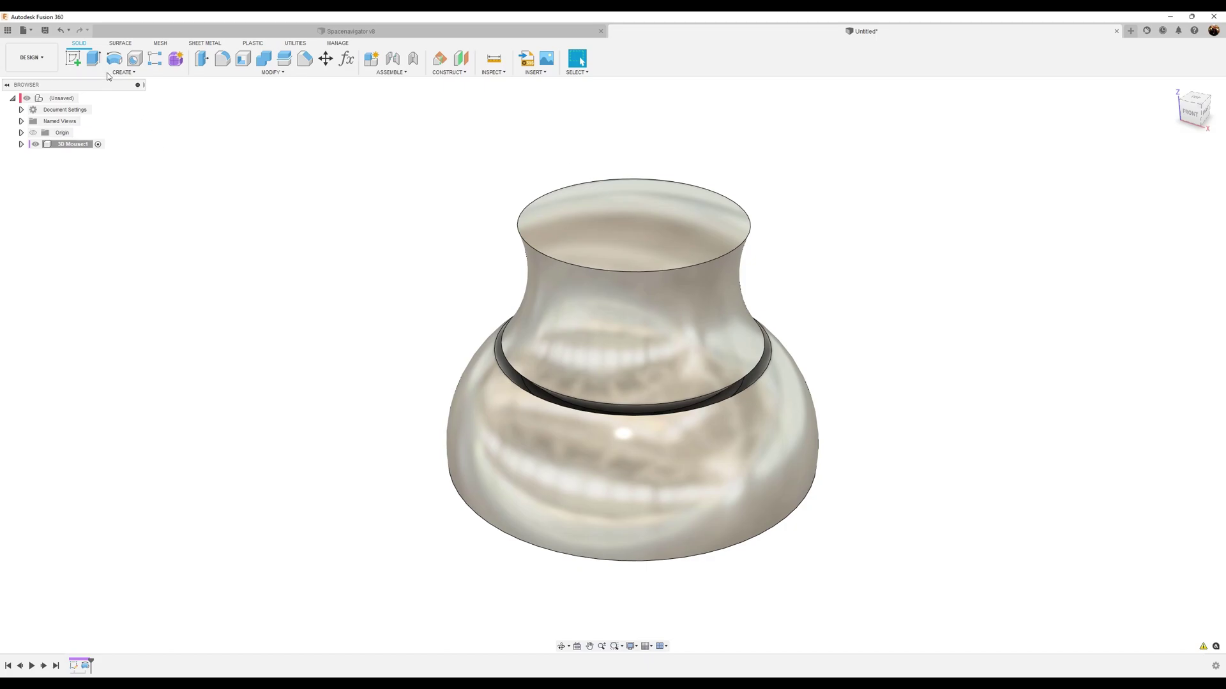
click(222, 59)
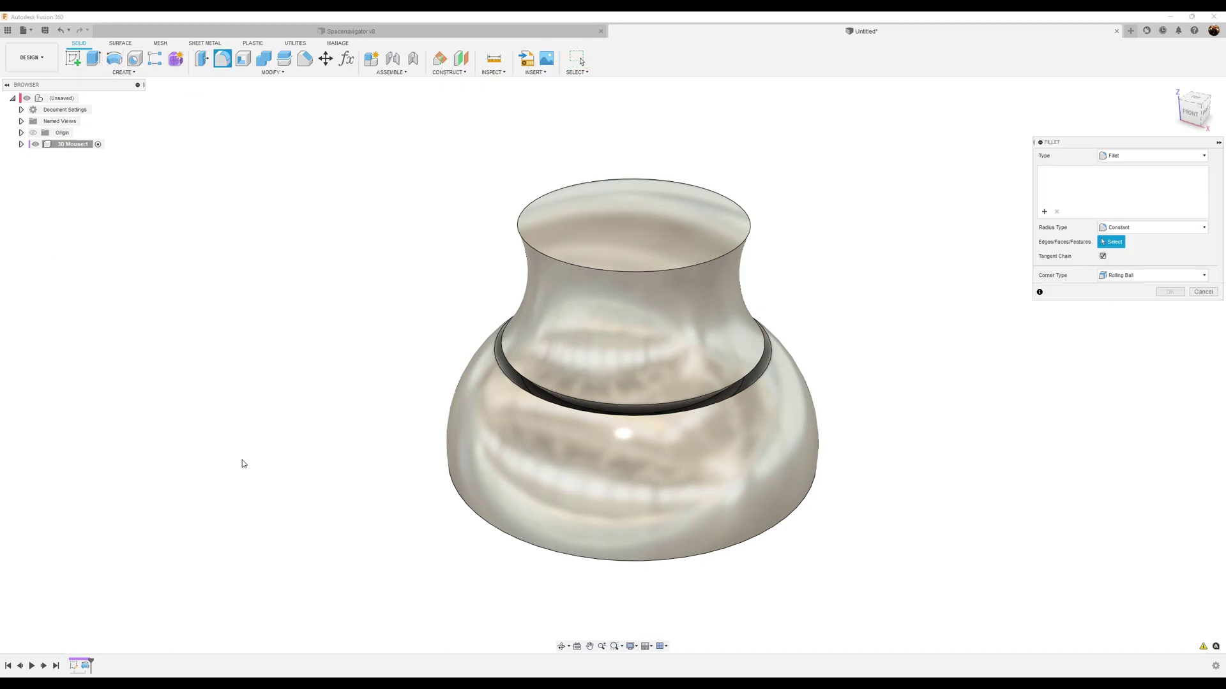
click(542, 254)
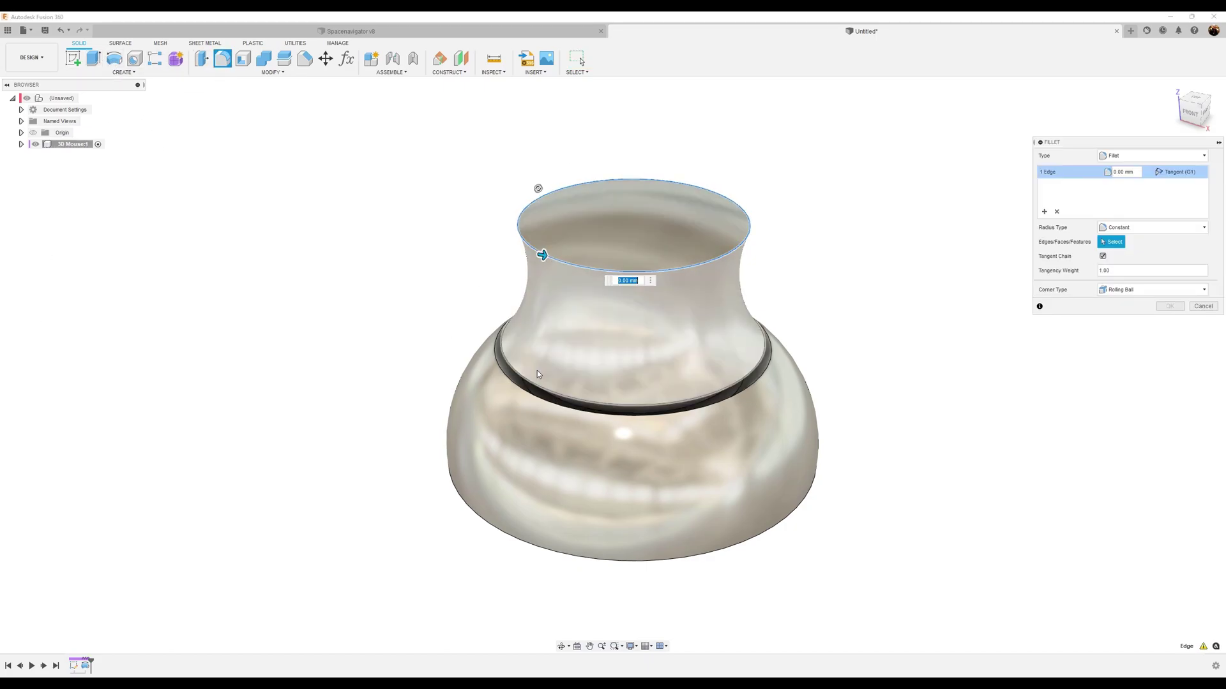
click(546, 395)
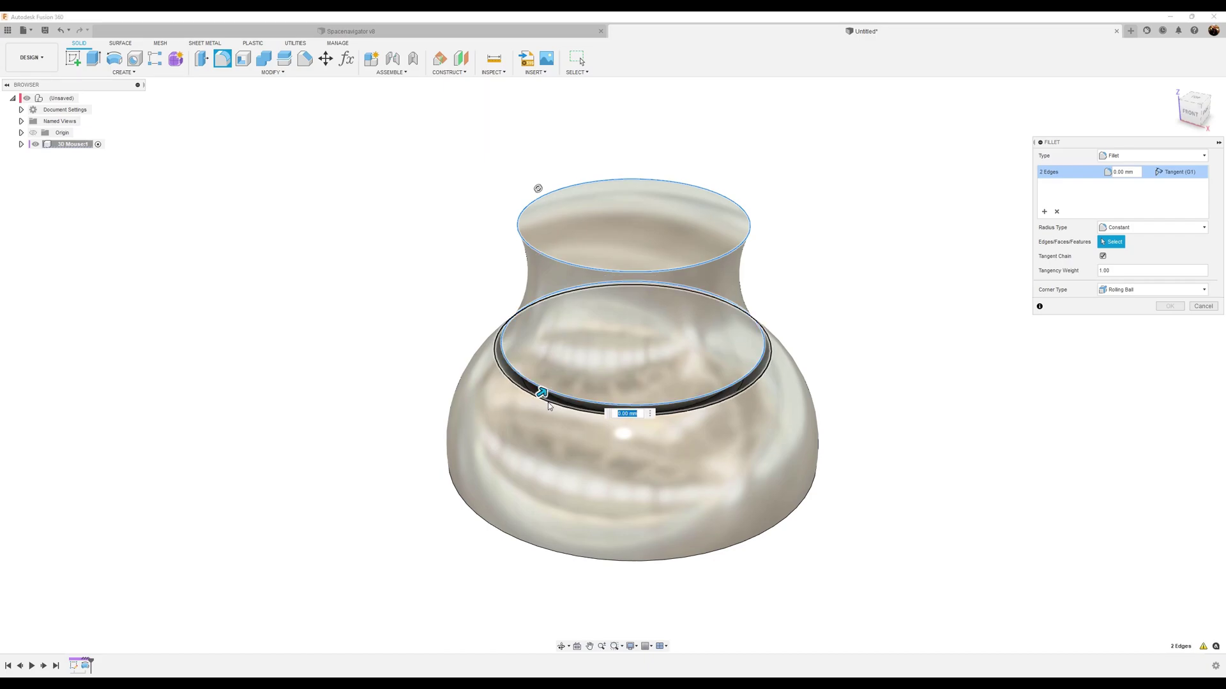
click(550, 407)
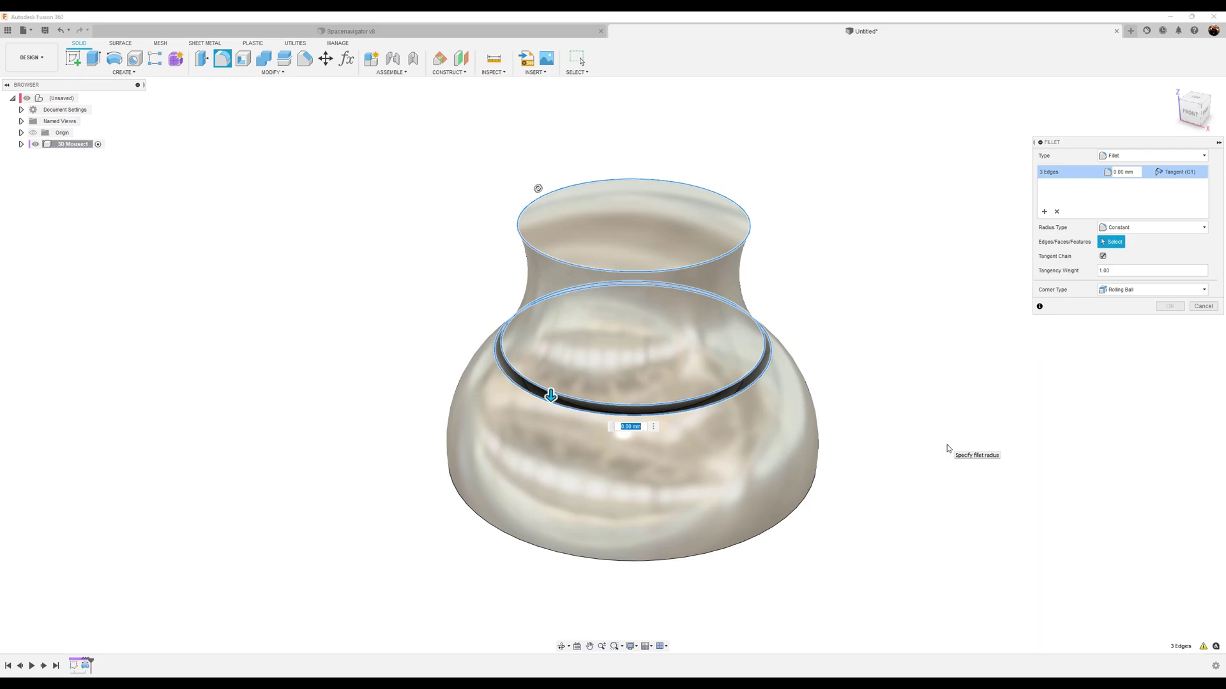
text(1.5)
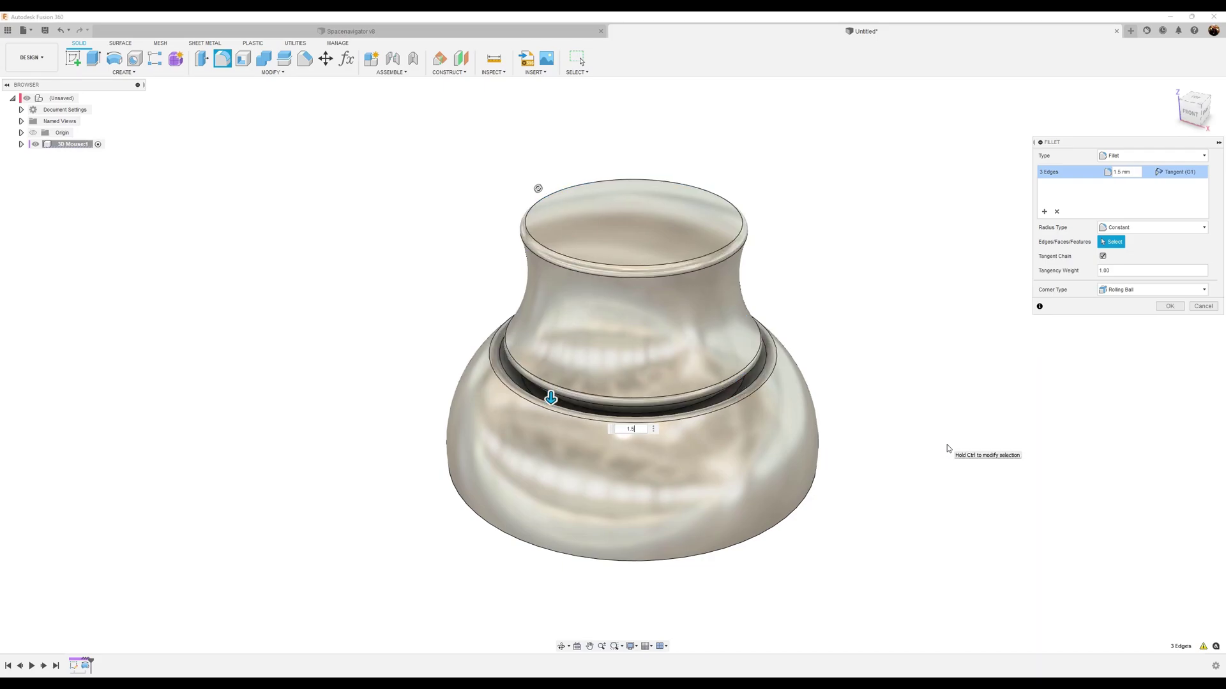
click(1168, 306)
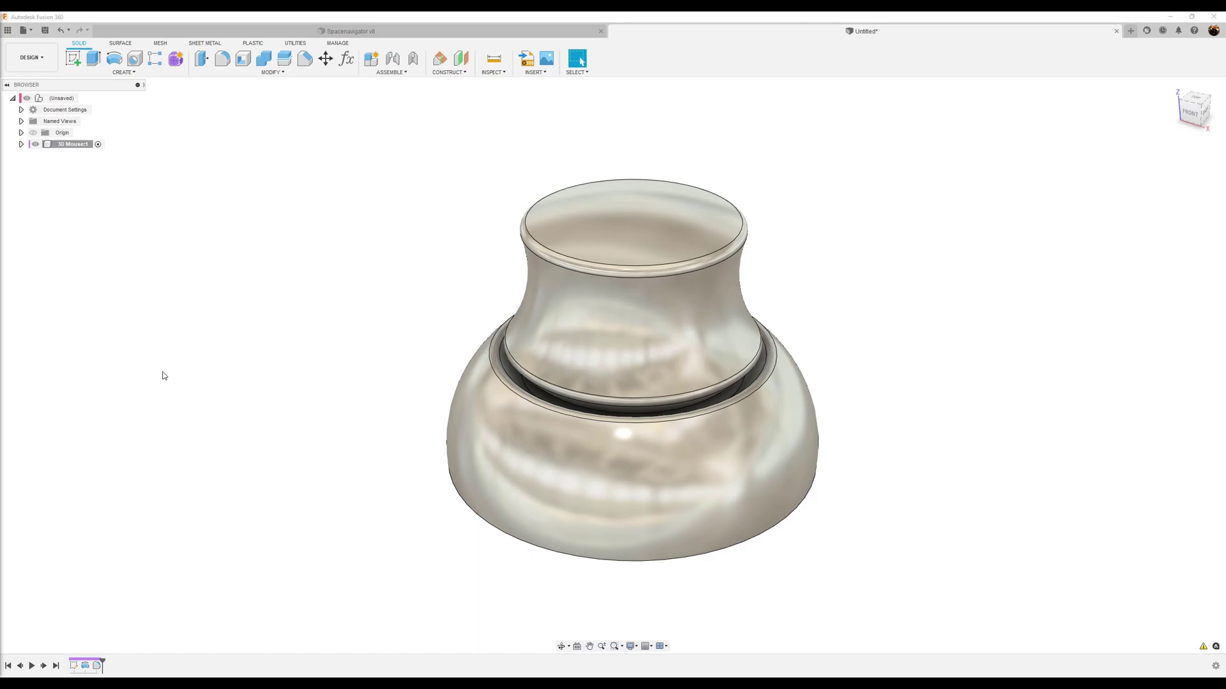
Step: Expand the 3D mouse component's bodies and hide the base body, Body2
click(21, 144)
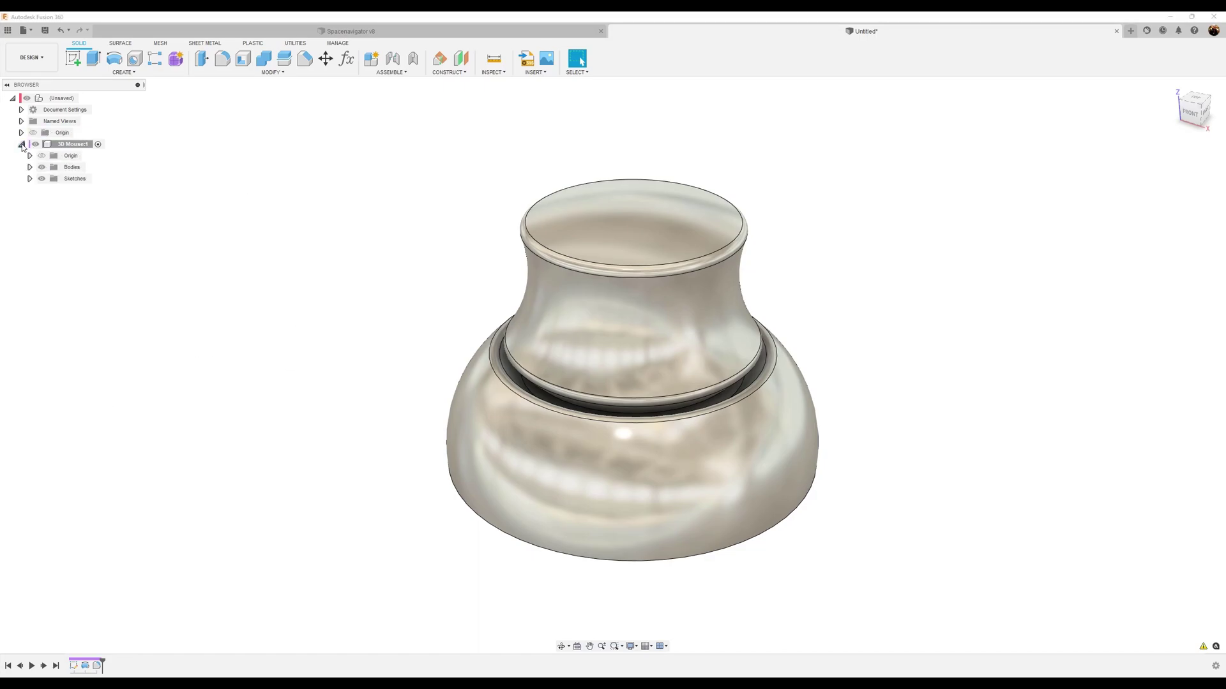
click(29, 167)
click(56, 192)
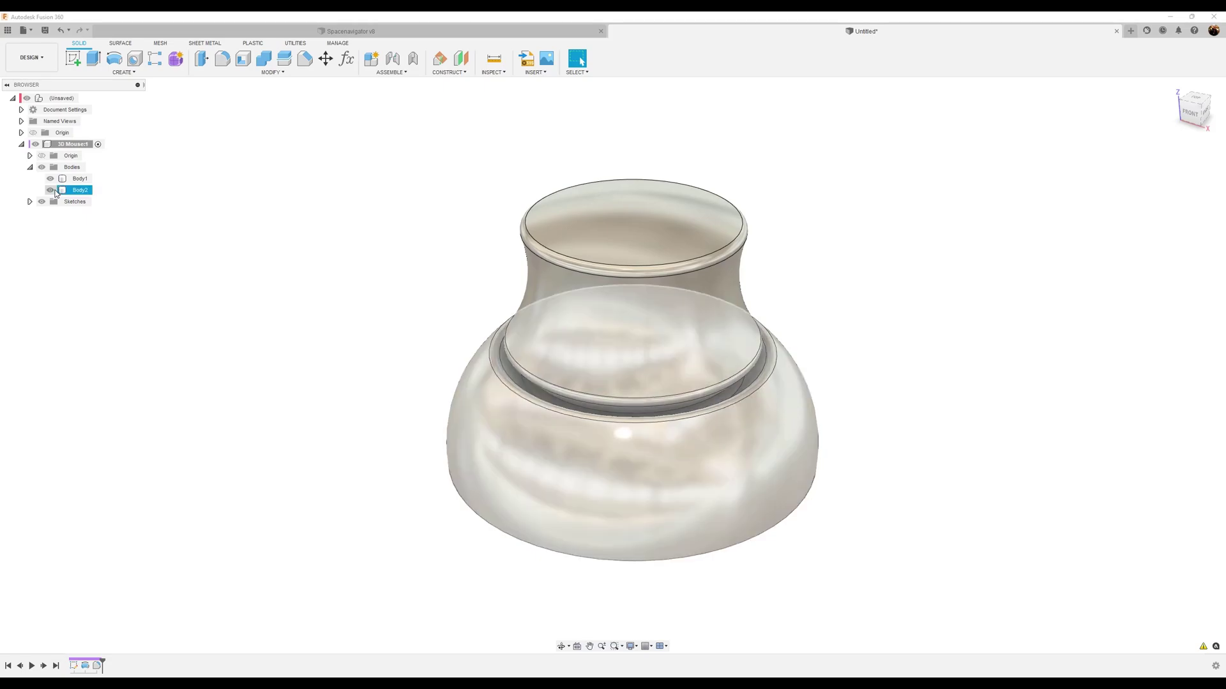
click(51, 191)
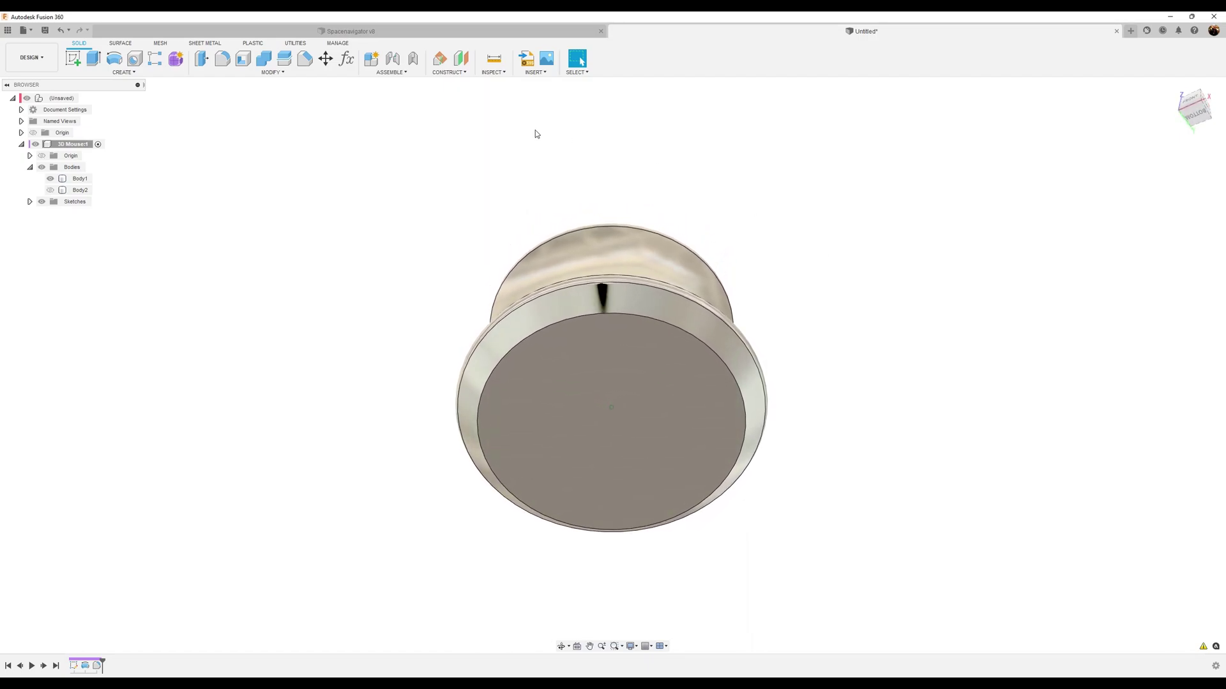
Step: Shell the knob body to a 1.2 mm inside thickness, removing its flat bottom face
click(246, 60)
click(243, 60)
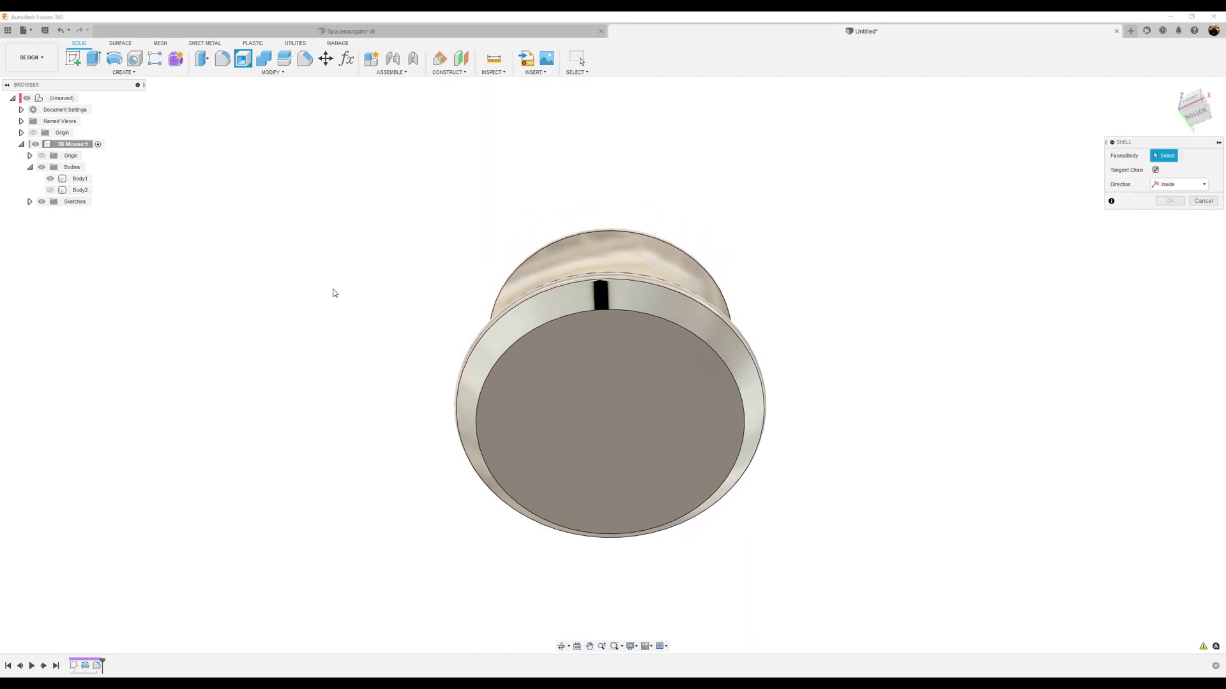
click(715, 406)
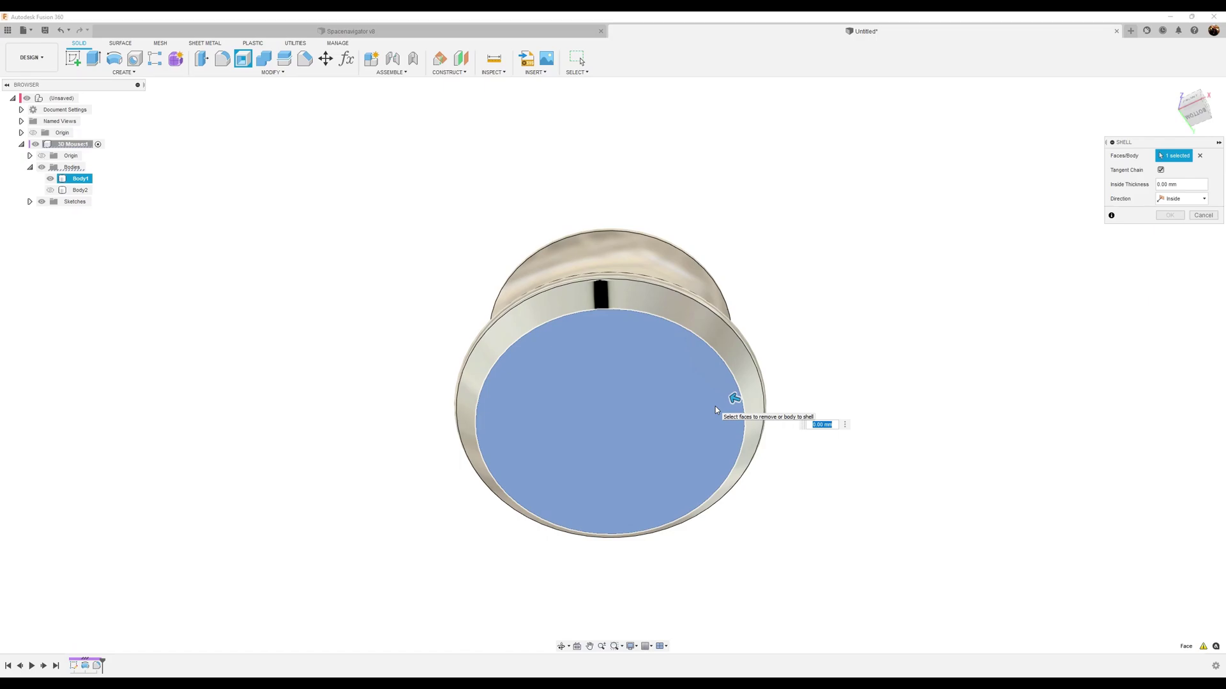
text(1.2)
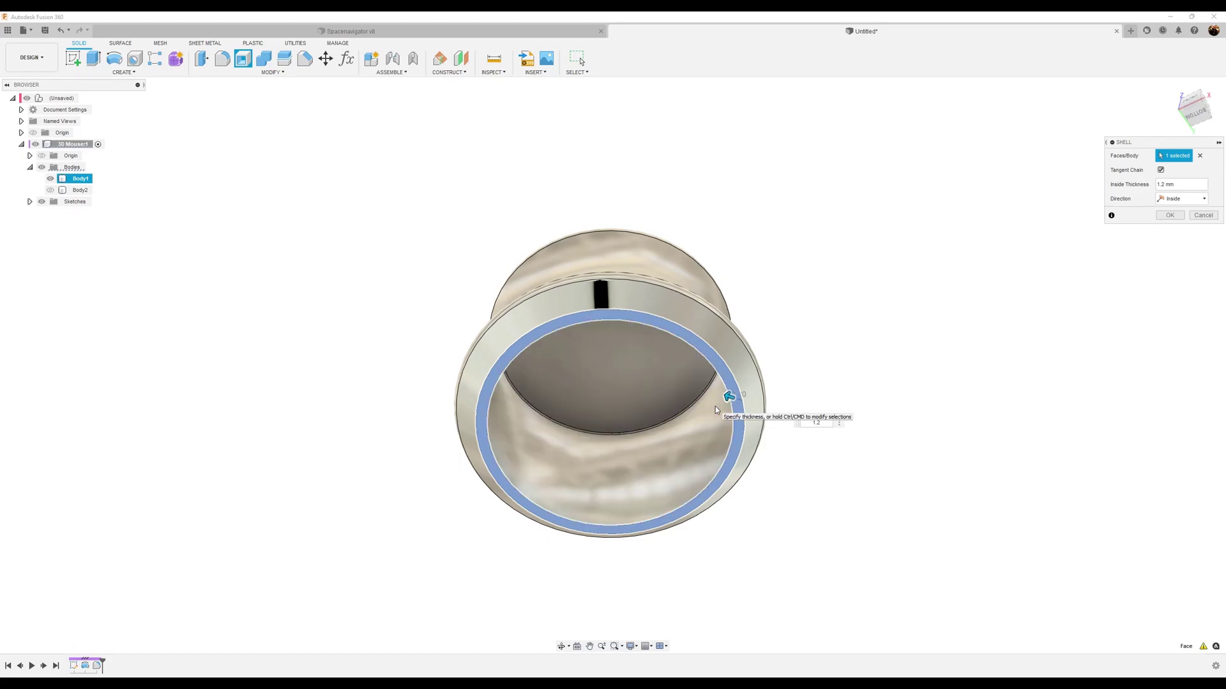
key(Return)
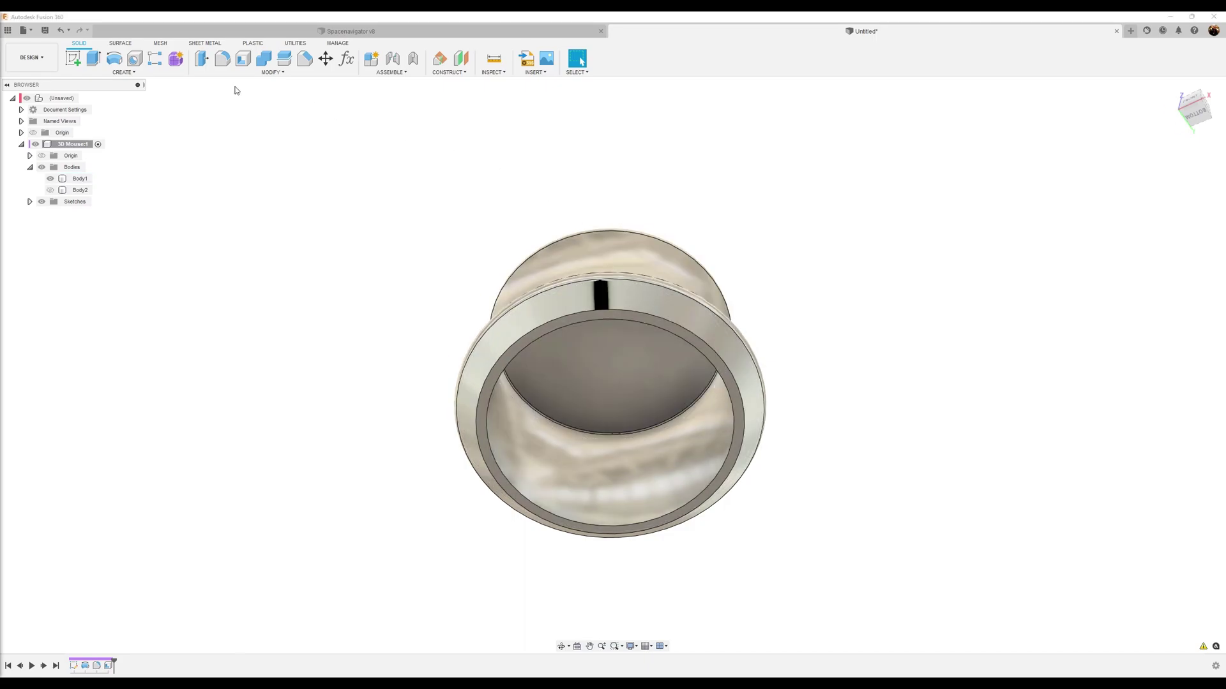
Step: Show the knob from the front and set the camera to Perspective with Ortho Faces
click(1191, 99)
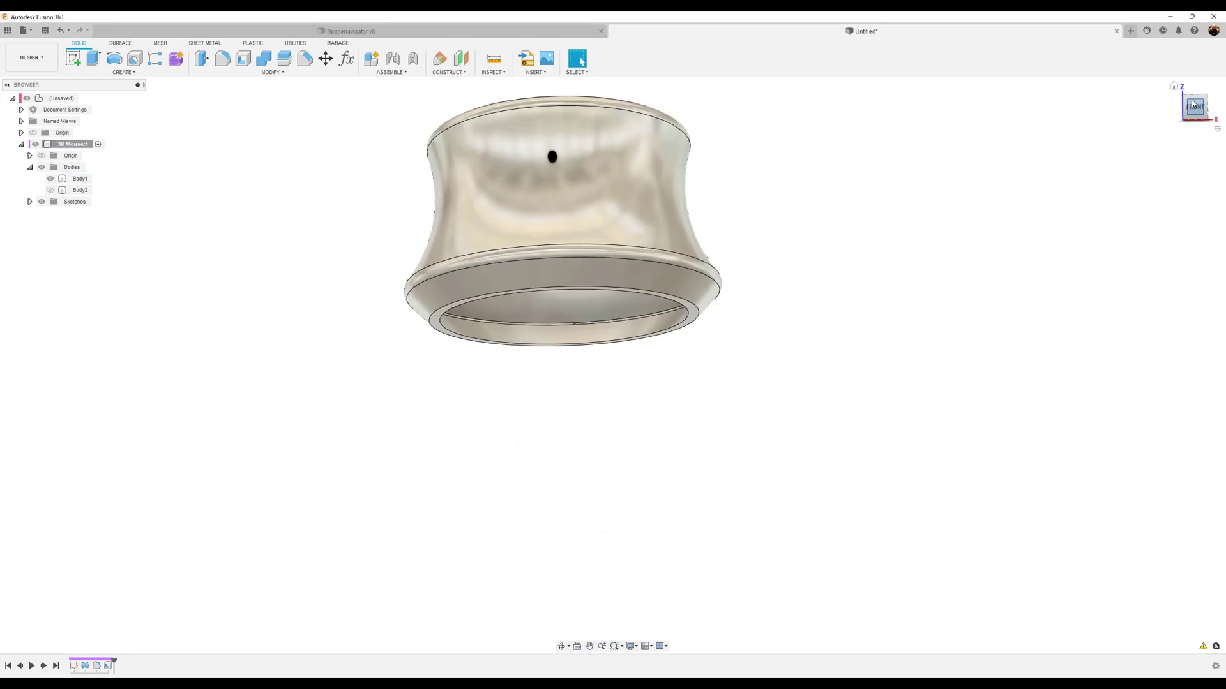
middle_drag(822, 247, 835, 466)
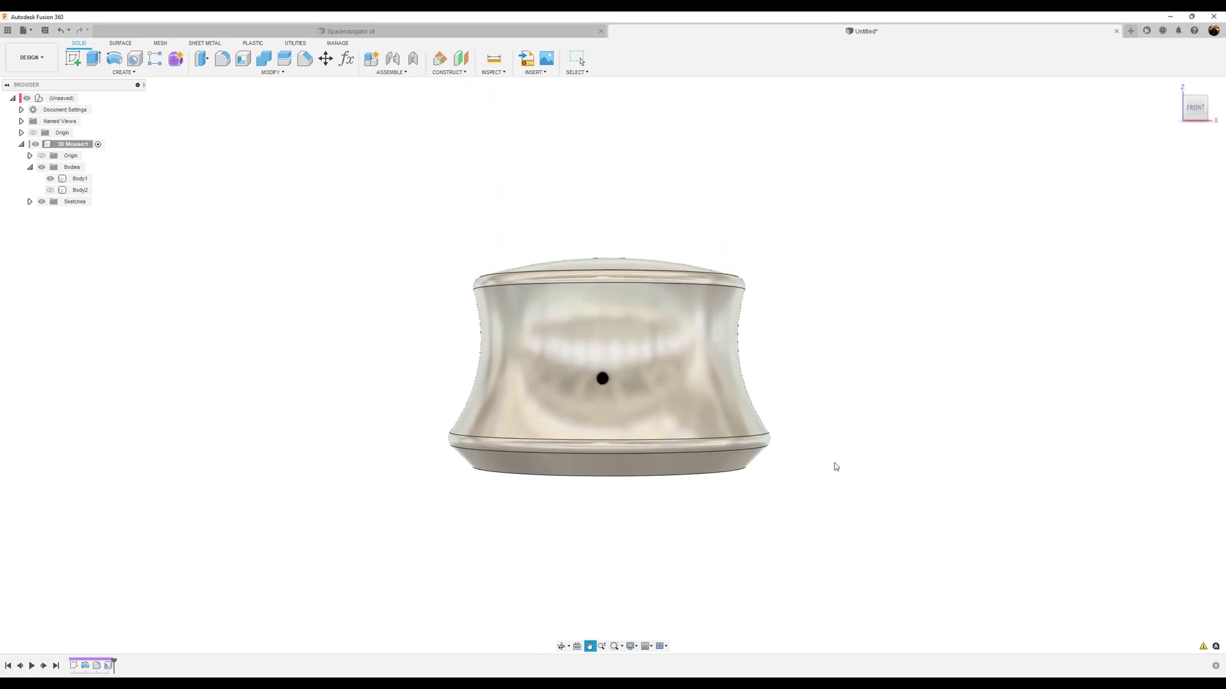
click(631, 646)
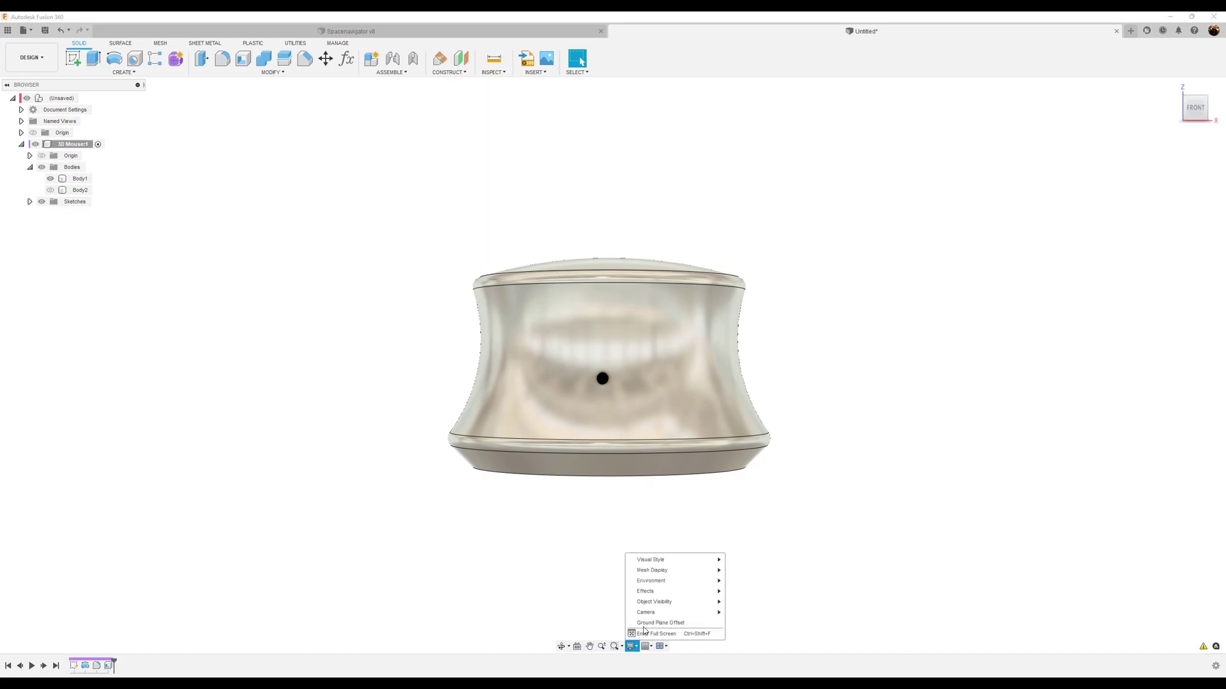
mouse_move(658, 613)
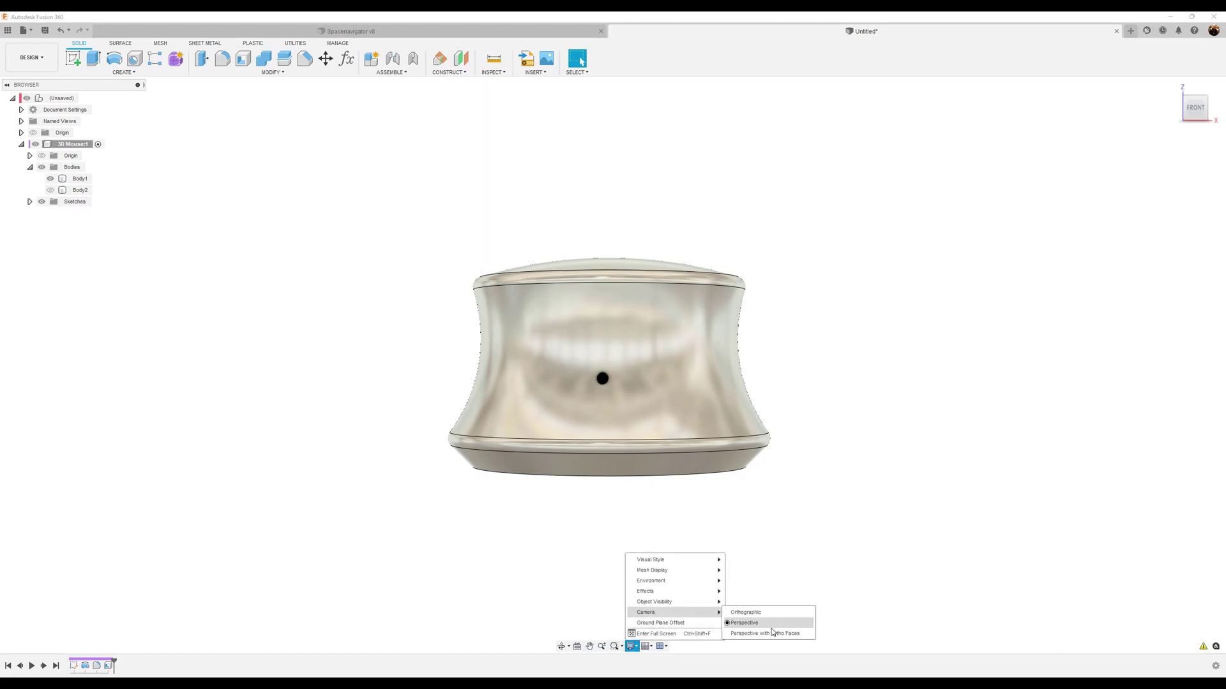
click(766, 633)
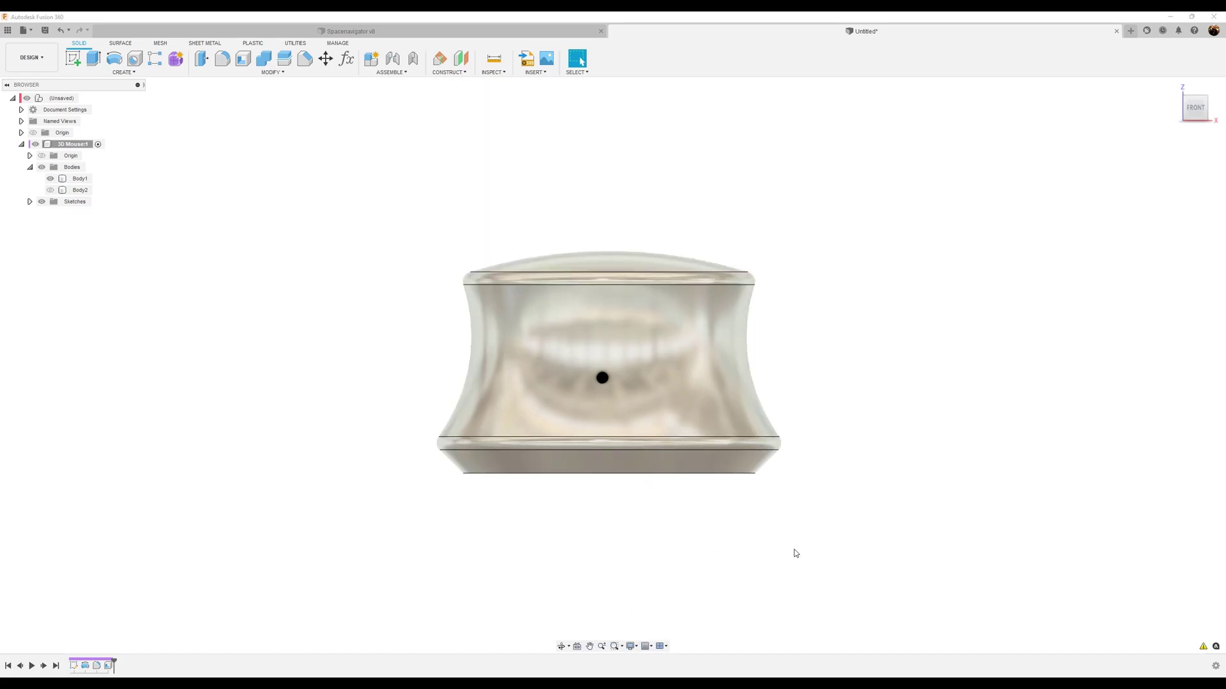
Step: Start a new sketch on the front XZ origin plane
scroll(795, 549, up, 1)
middle_drag(794, 550, 856, 578)
scroll(784, 567, up, 2)
click(81, 60)
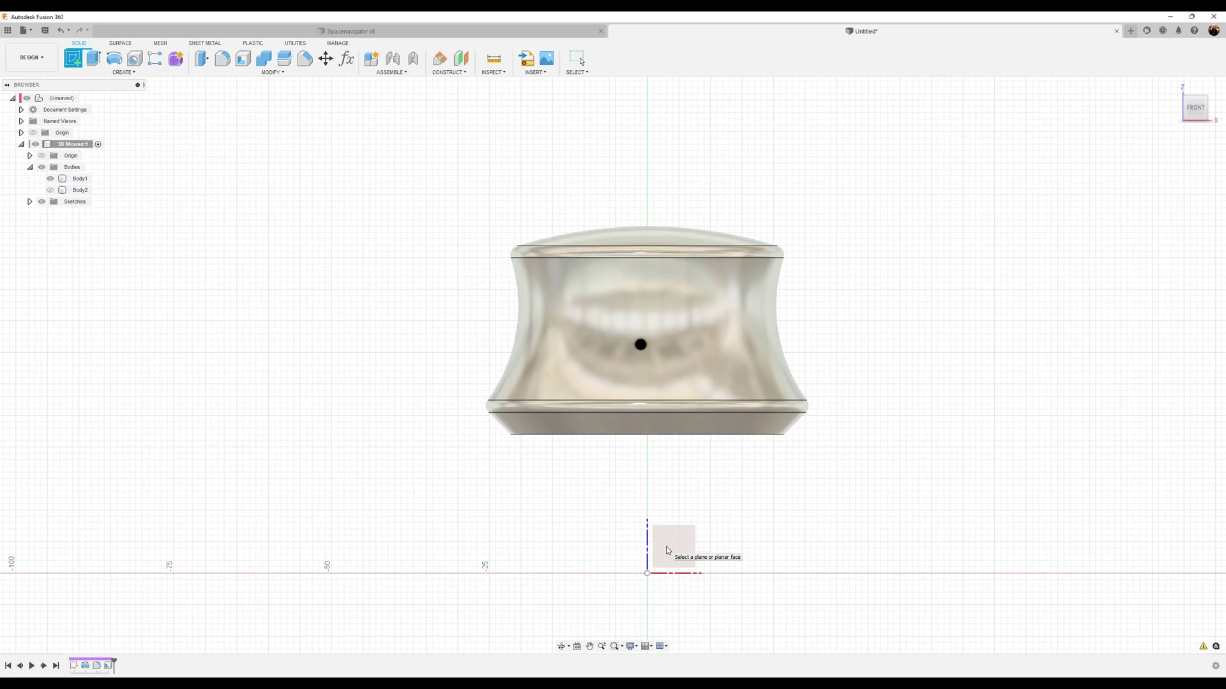
click(664, 549)
middle_drag(753, 369, 762, 549)
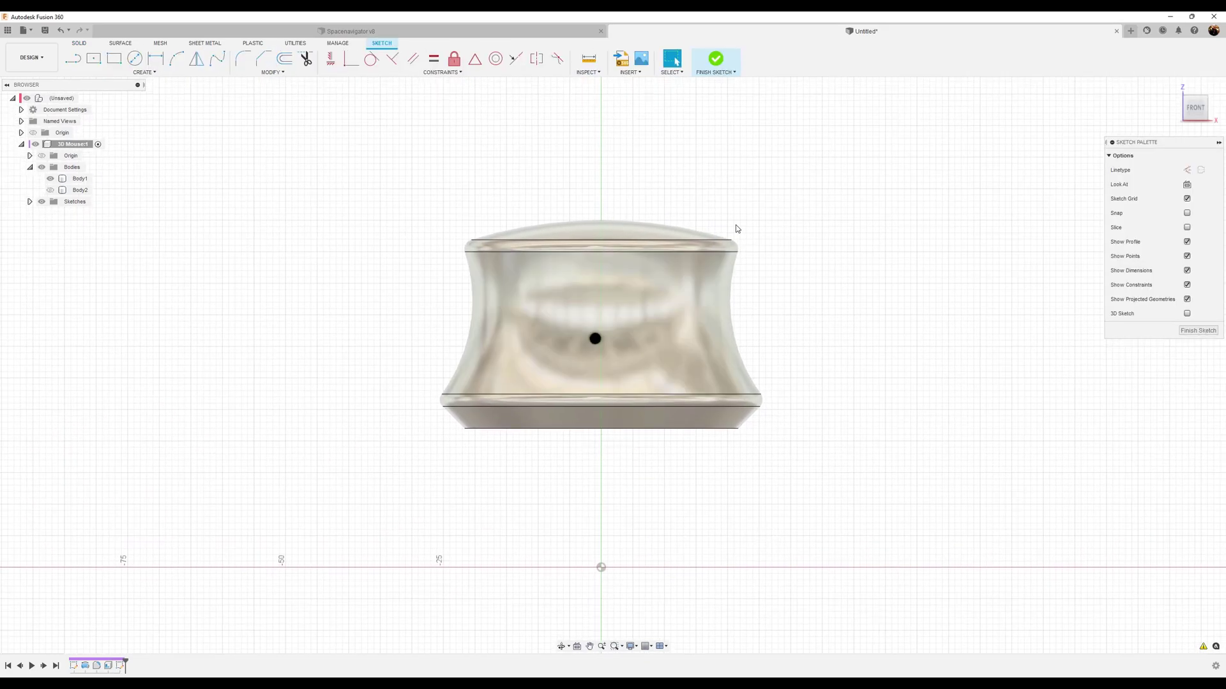
scroll(736, 240, up, 4)
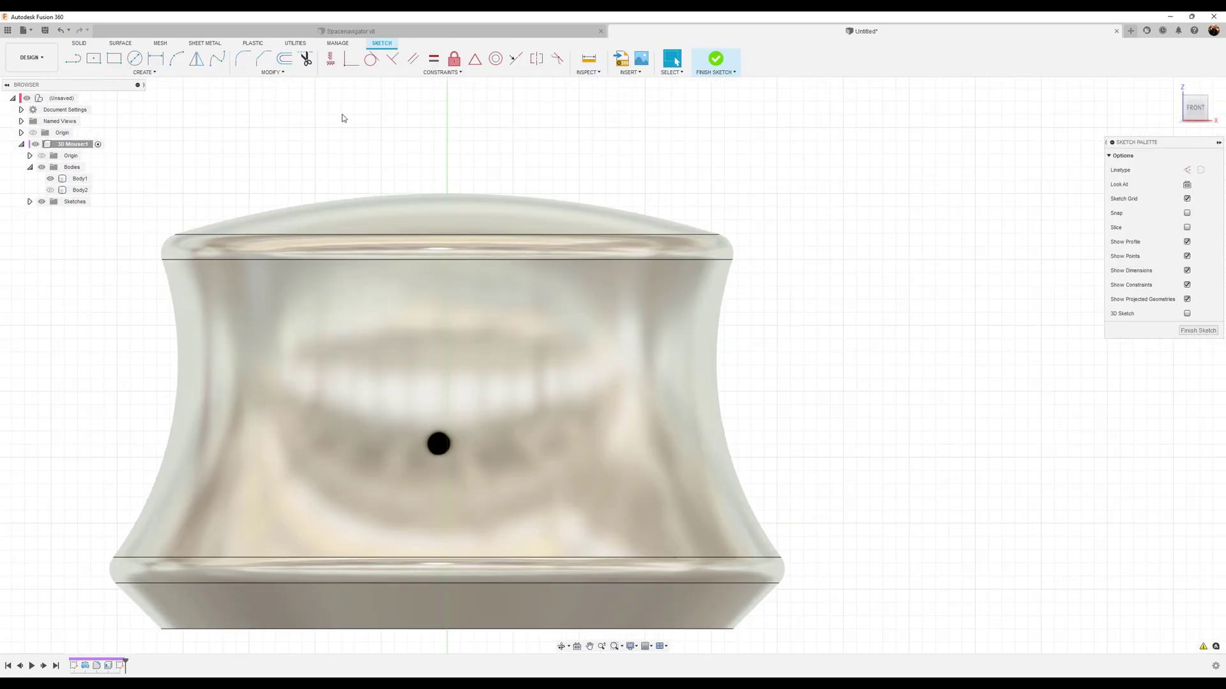
Step: Project the knob's concave side face into the sketch
key(p)
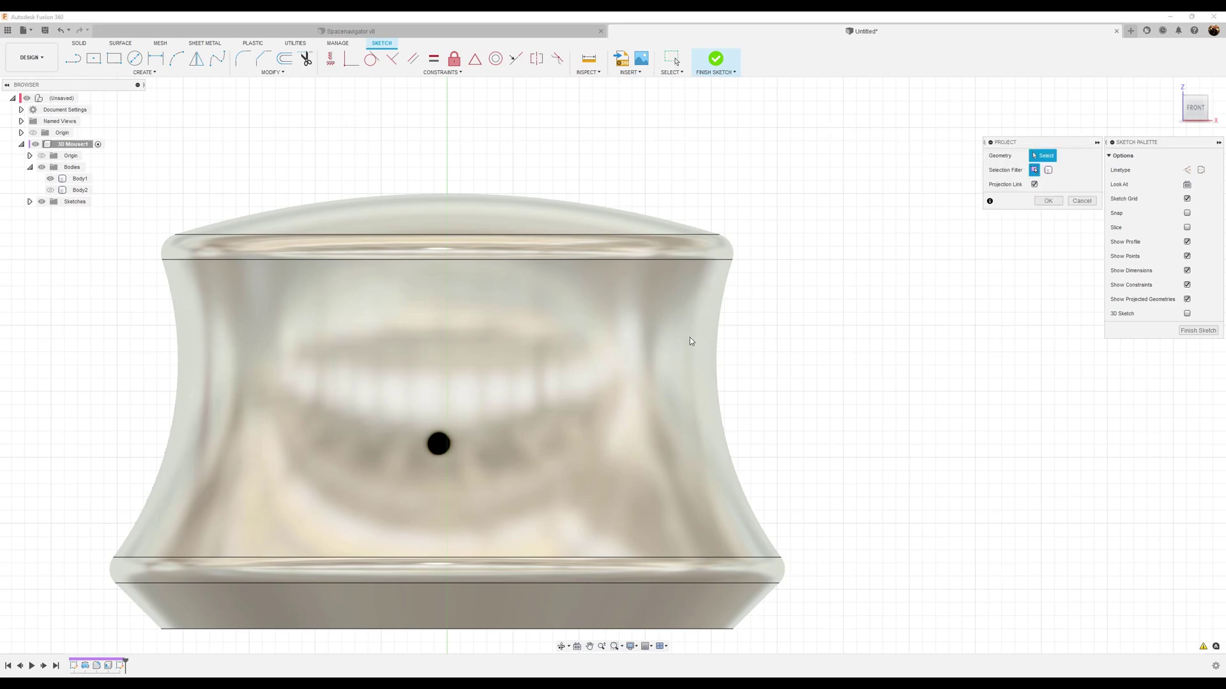
click(671, 341)
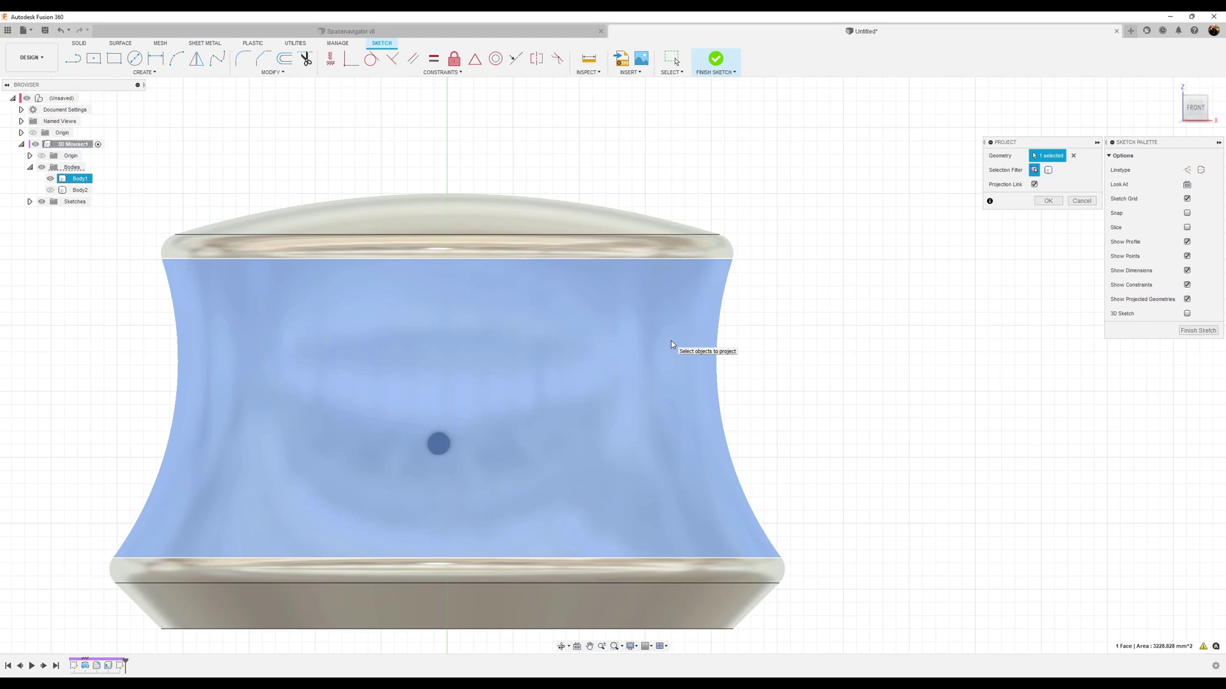
click(1049, 201)
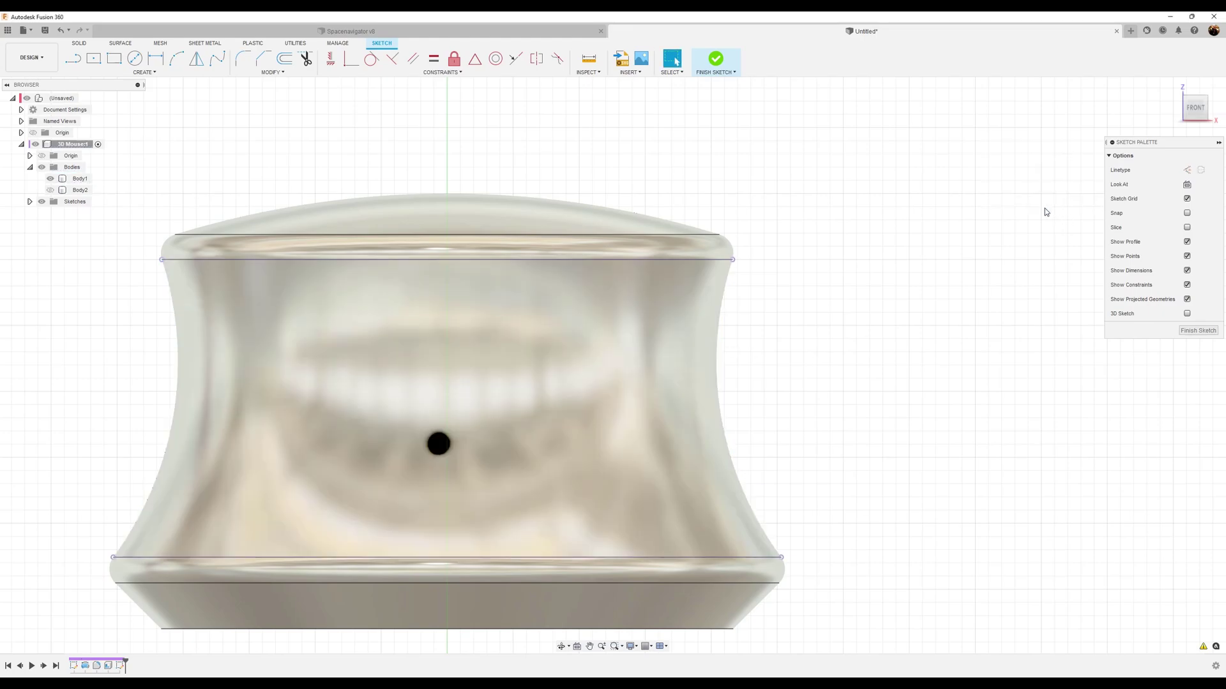
Step: Draw a shallow three-point arc between the right endpoints of the two projected lines, bowing inward toward the knob
mouse_move(898, 427)
middle_down()
mouse_move(889, 391)
mouse_move(917, 383)
middle_up()
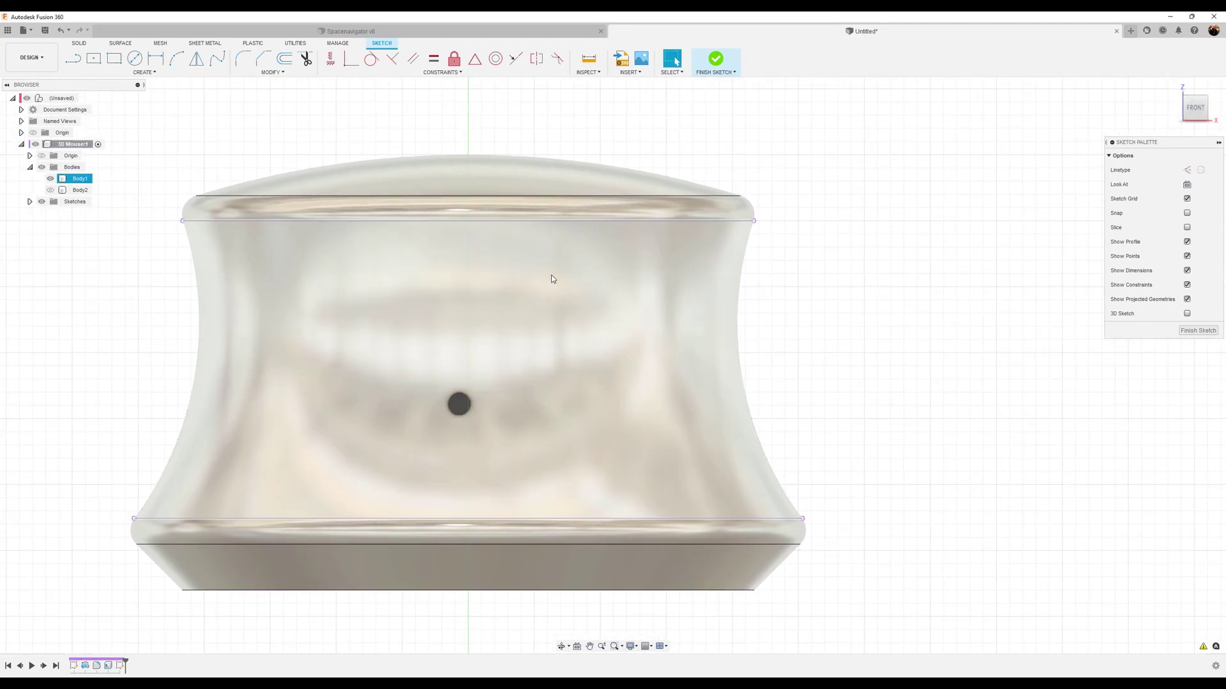
click(176, 58)
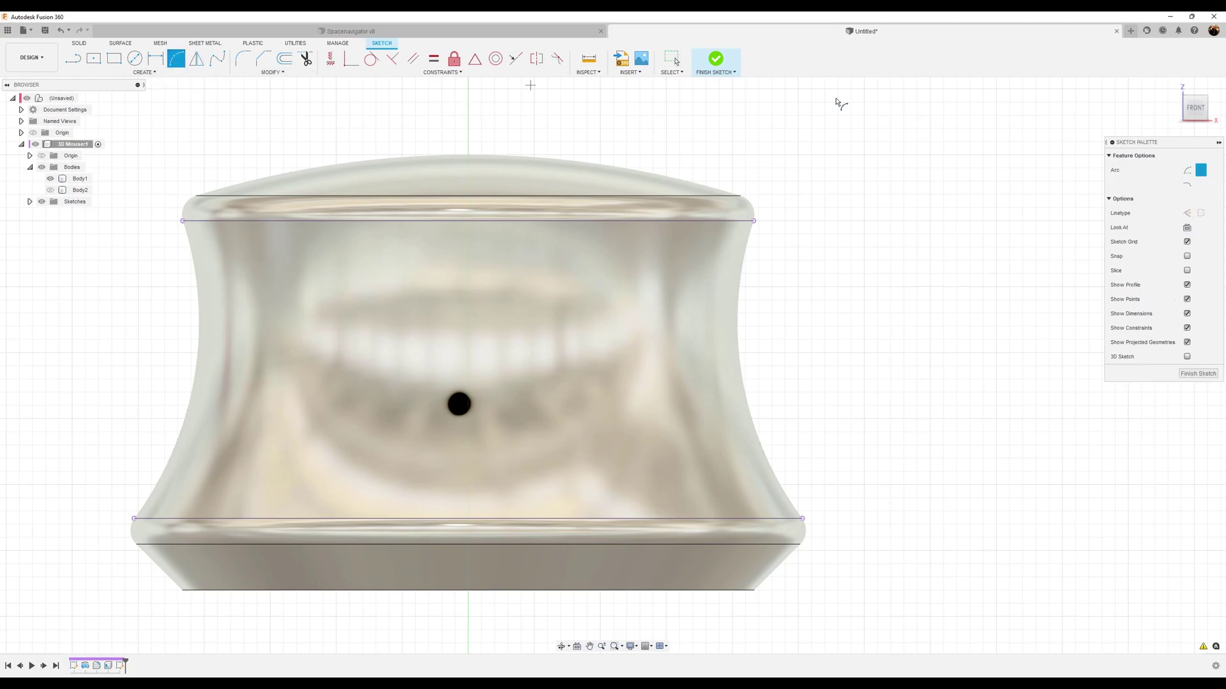
click(753, 220)
click(802, 519)
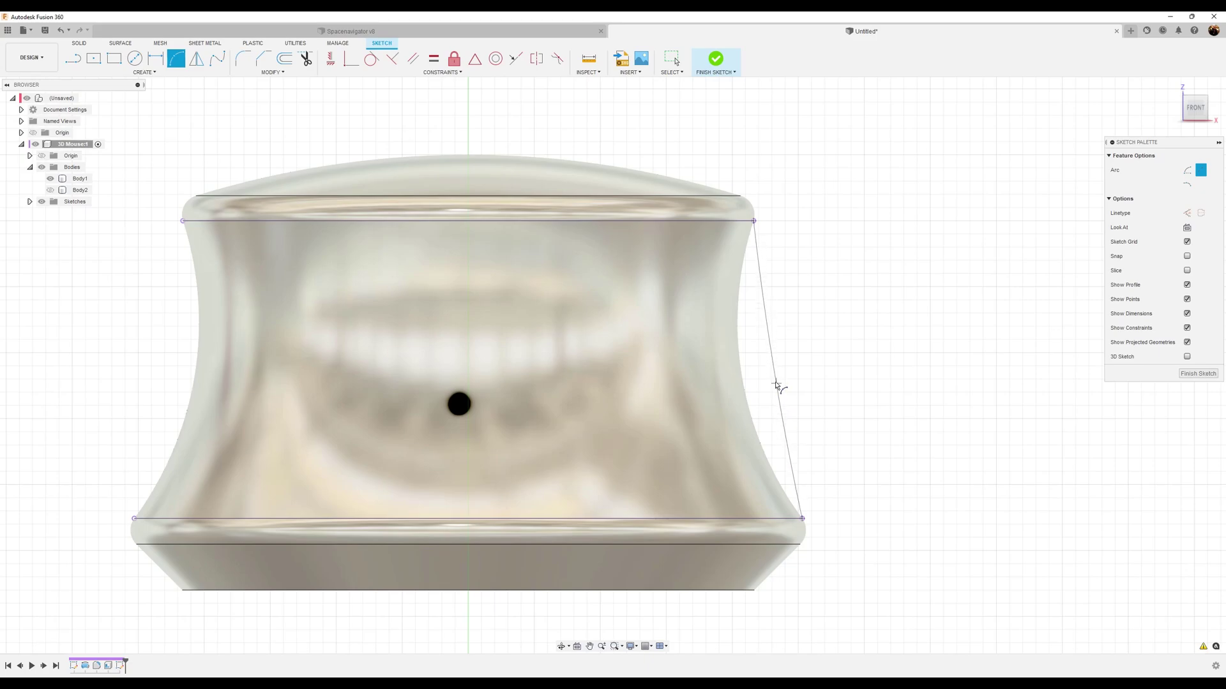
click(765, 386)
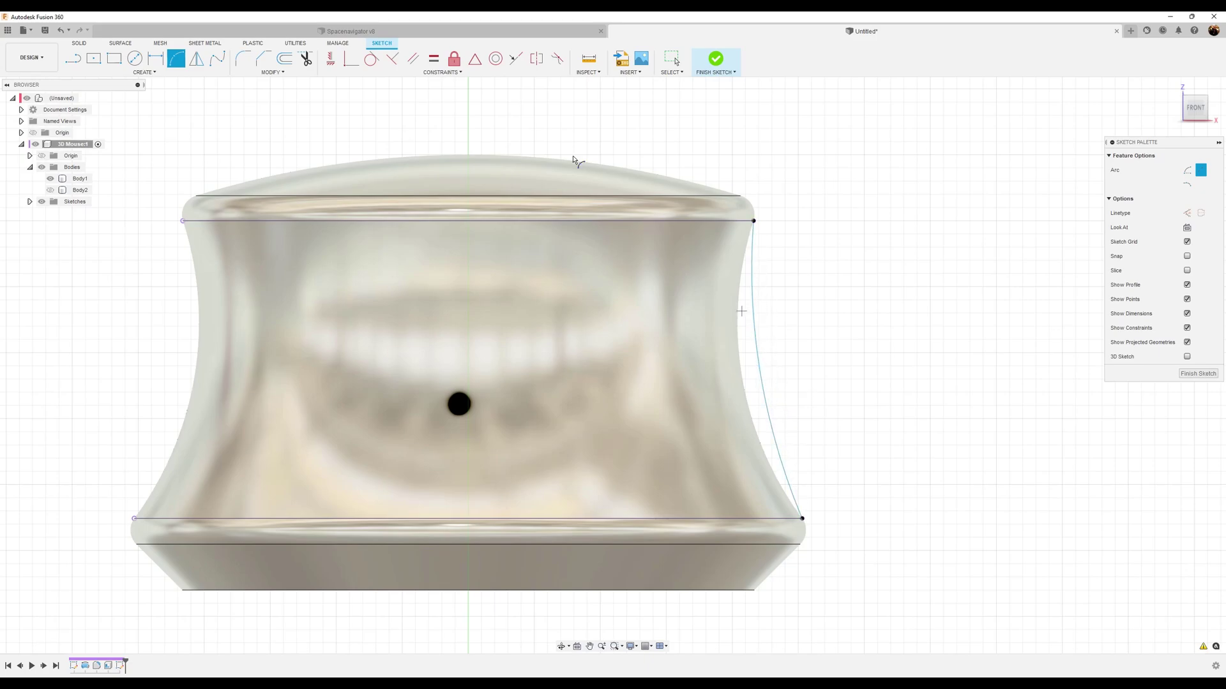
Step: Dimension the new side arc with a 30 mm radius
click(155, 58)
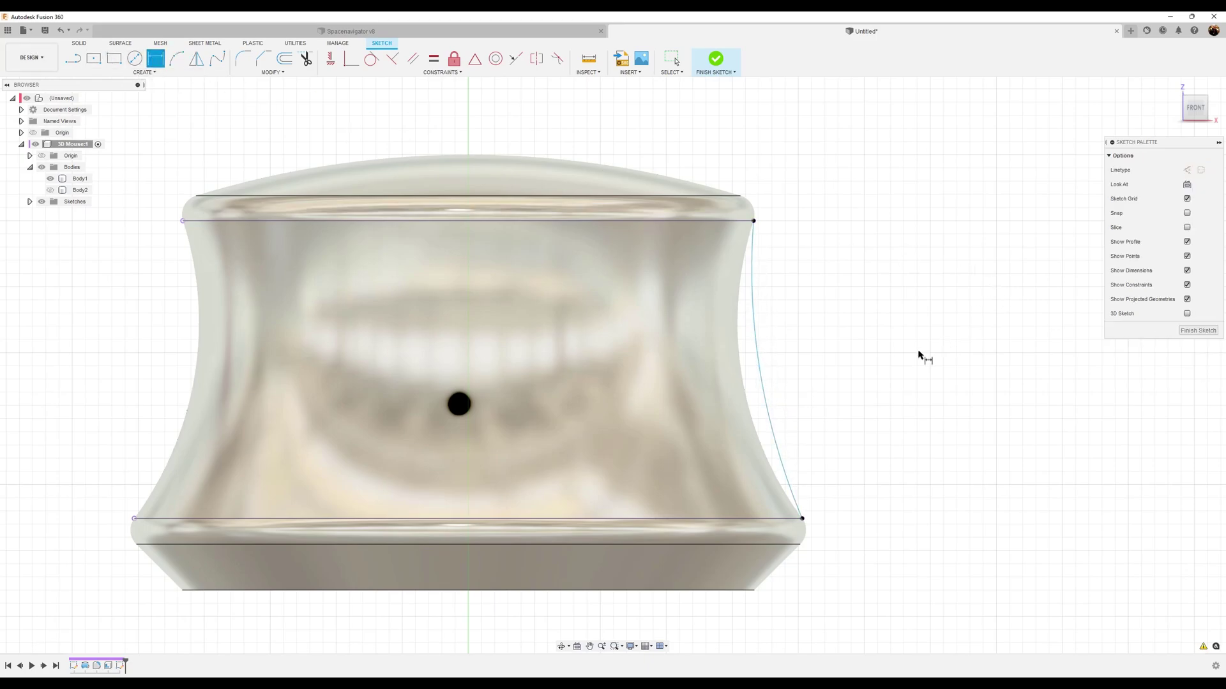
click(763, 386)
click(786, 380)
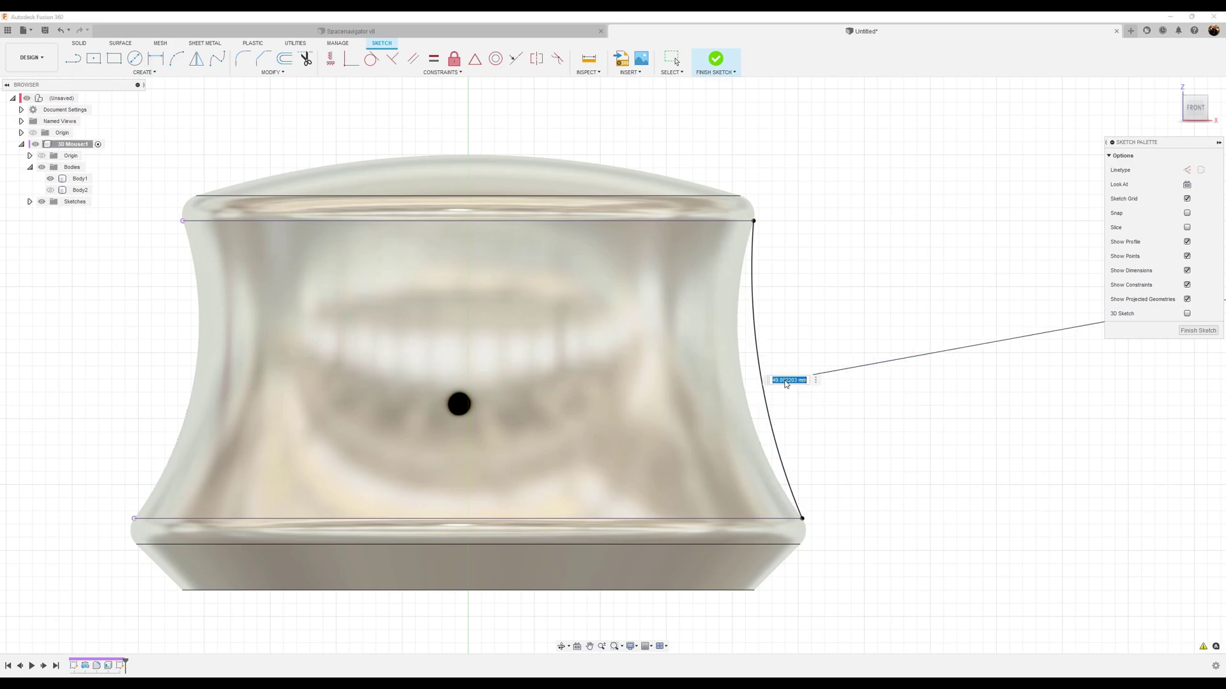
text(30)
key(Return)
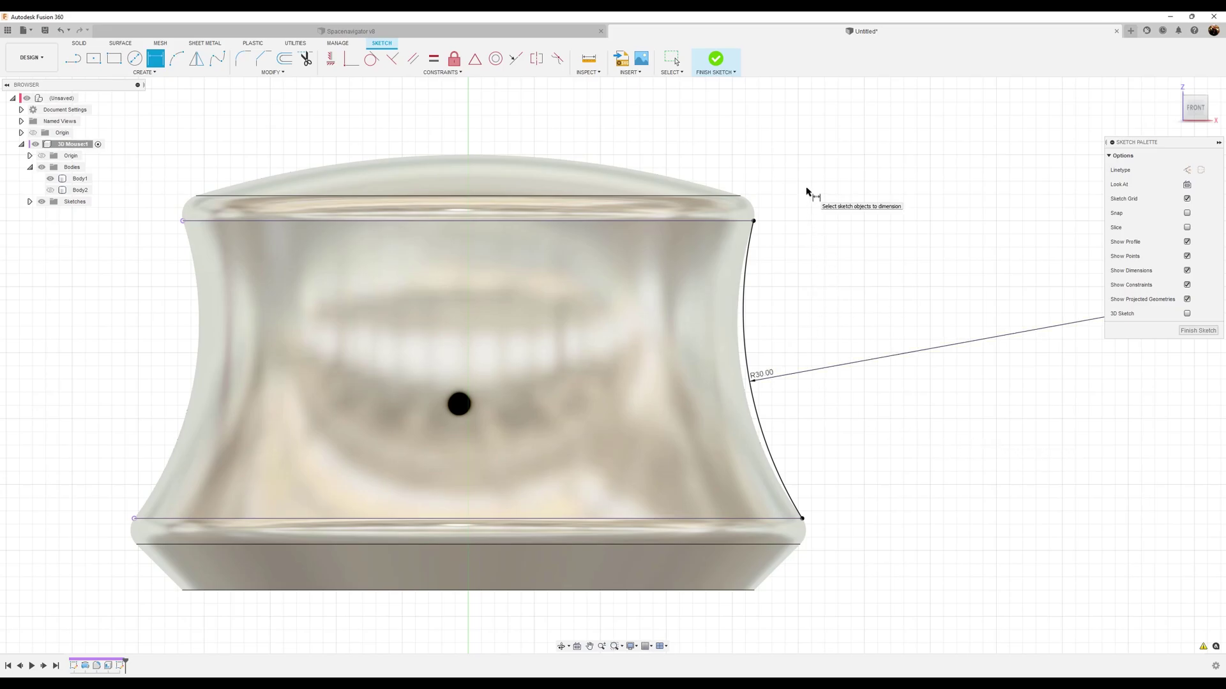
Step: Project the outline of the whole knob body into the sketch using the Bodies selection filter
key(p)
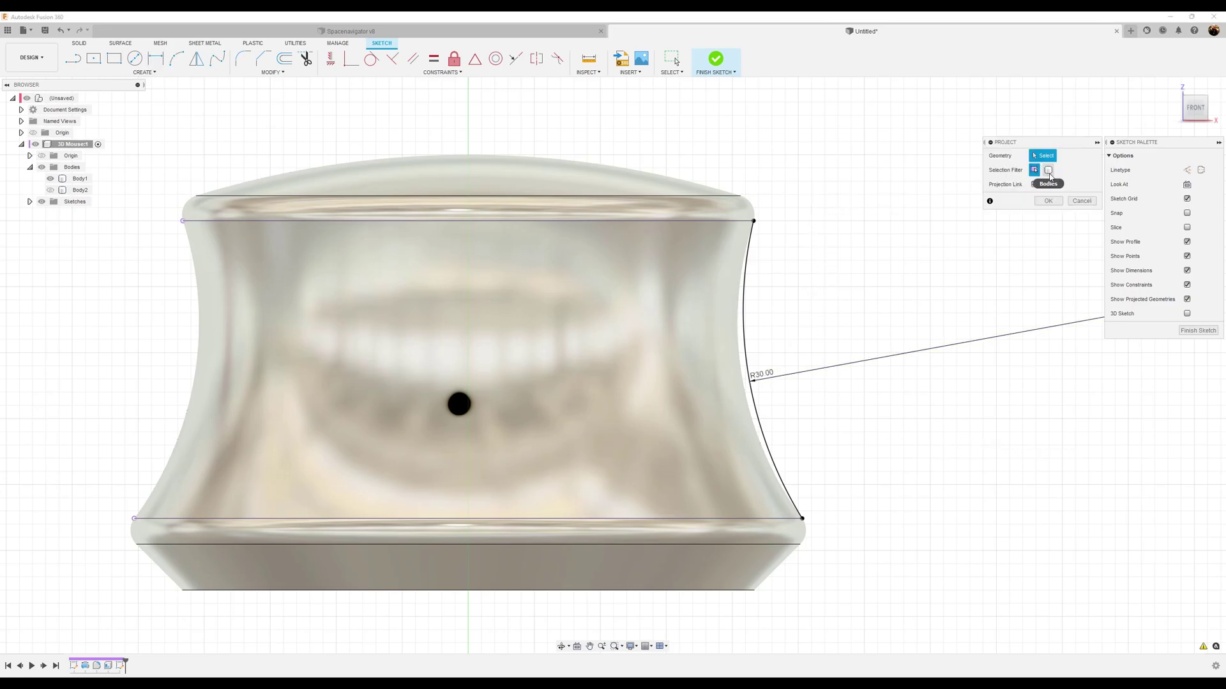
click(1048, 170)
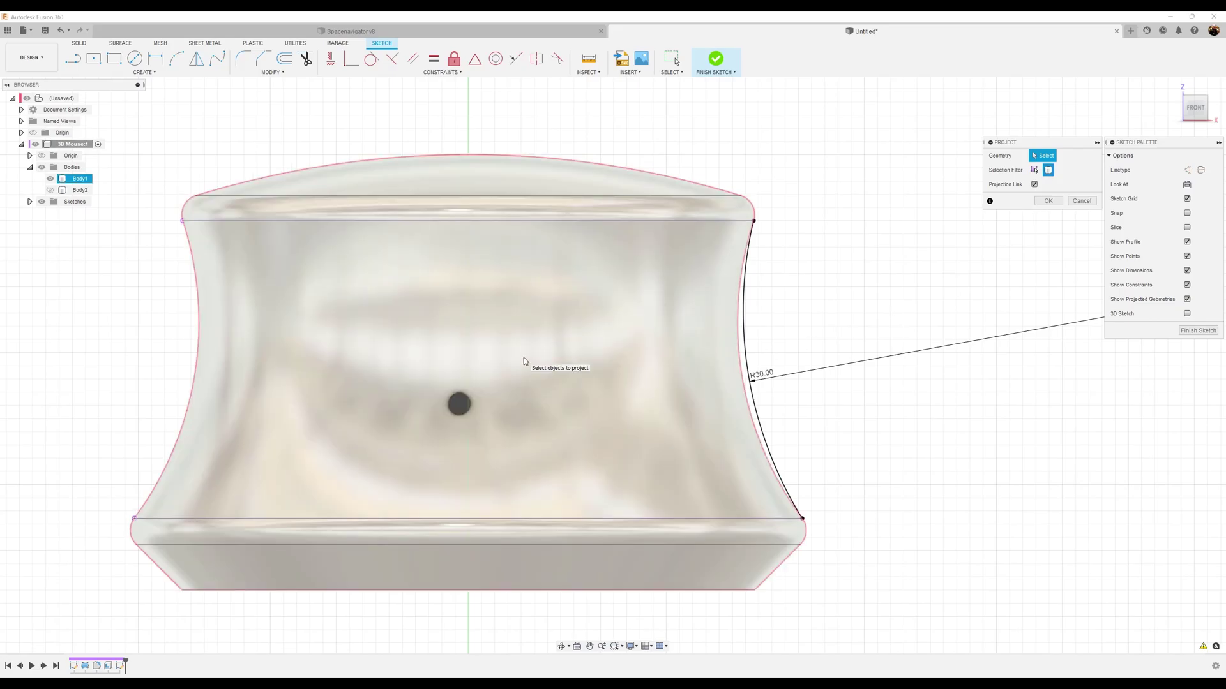
click(523, 361)
click(1048, 200)
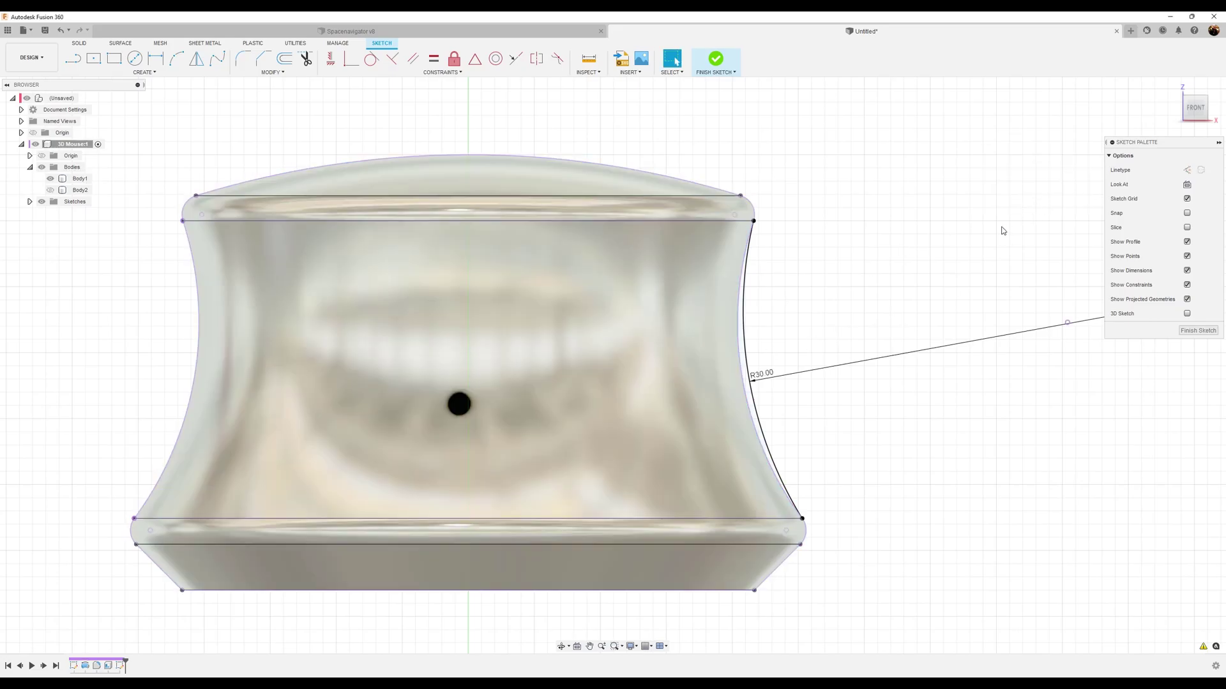
Step: Finish the sketch and revolve the thin side profile 2 degrees around the knob's axis, joining it to the knob as a rib
click(1198, 331)
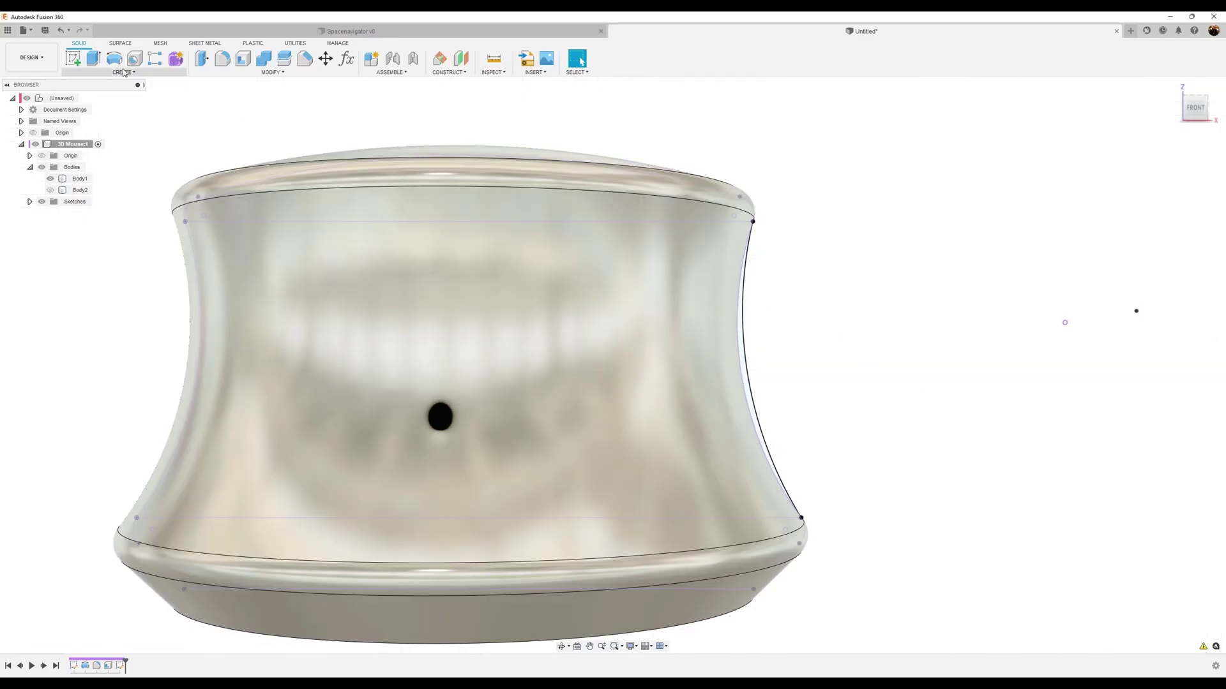
click(114, 58)
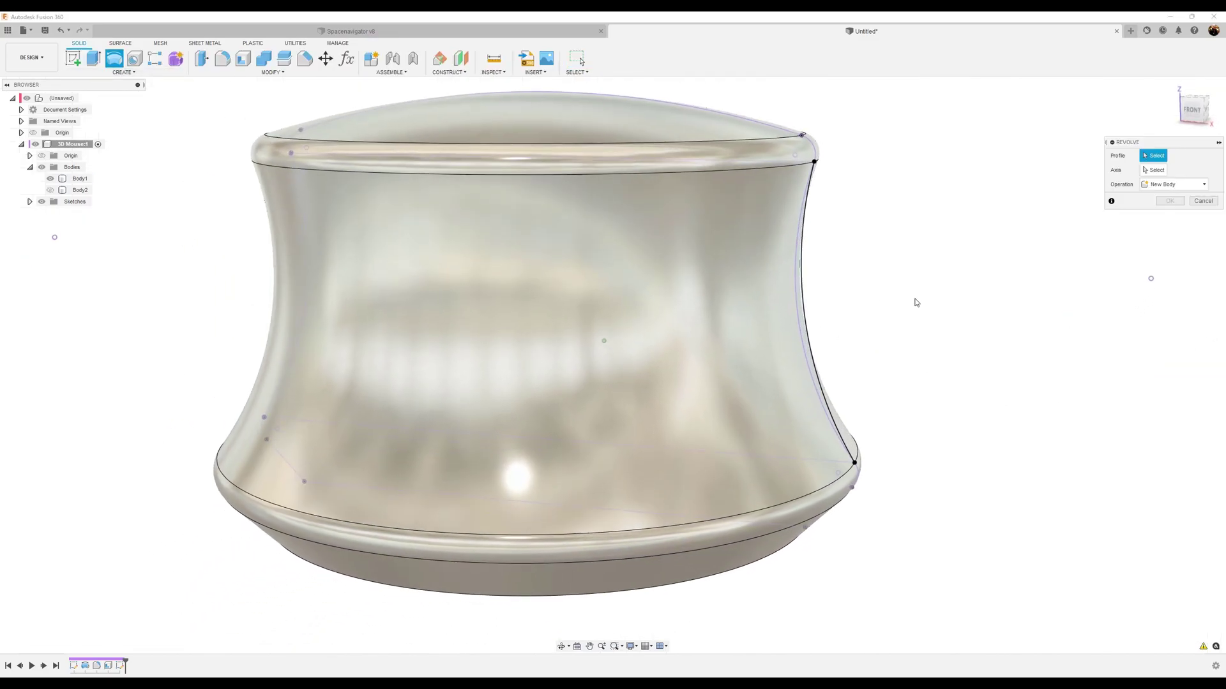
click(794, 325)
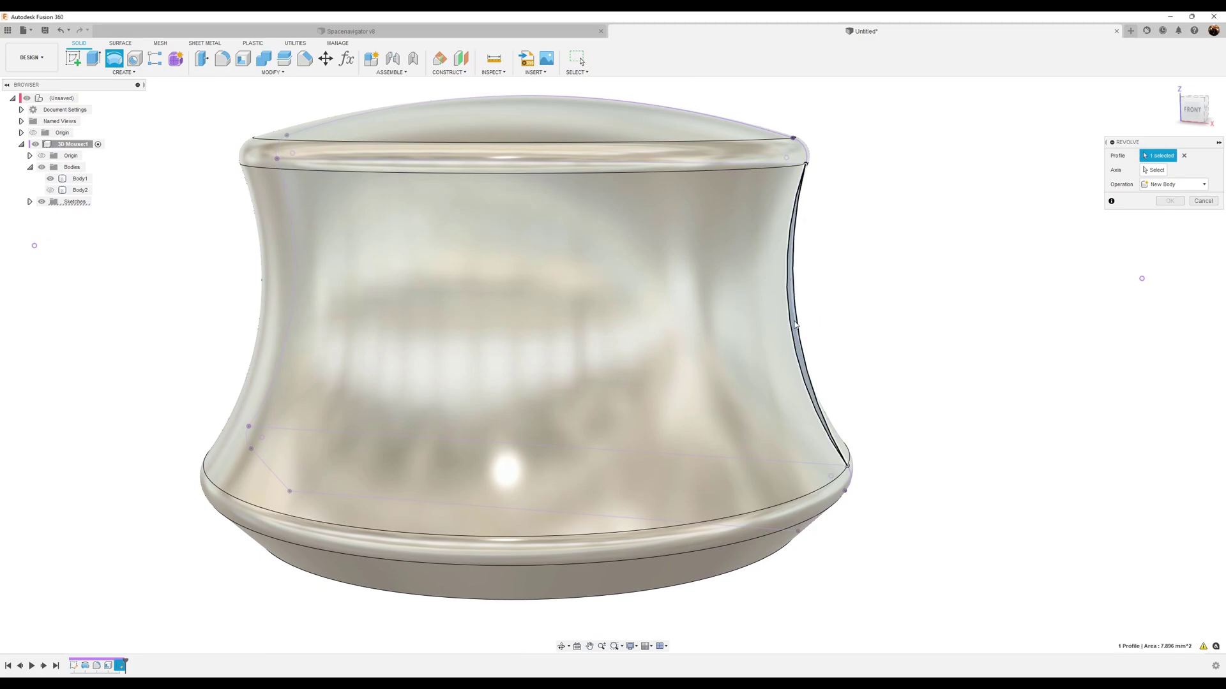
click(1157, 172)
click(496, 300)
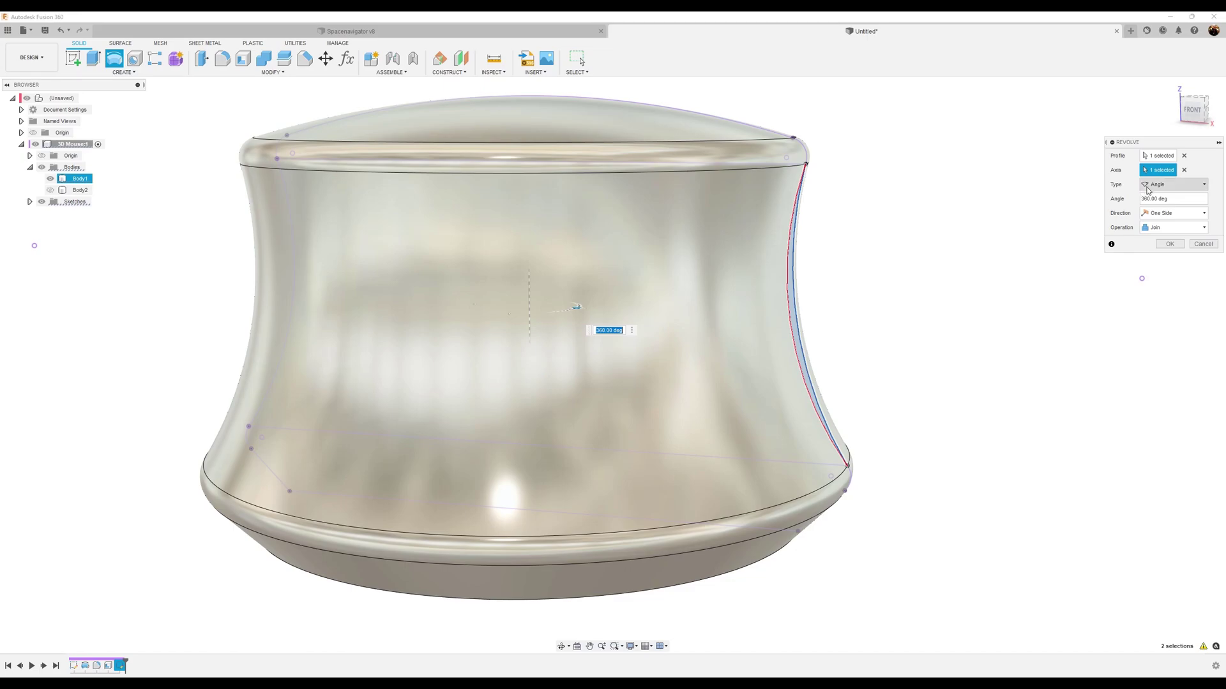
drag(1174, 198, 1104, 200)
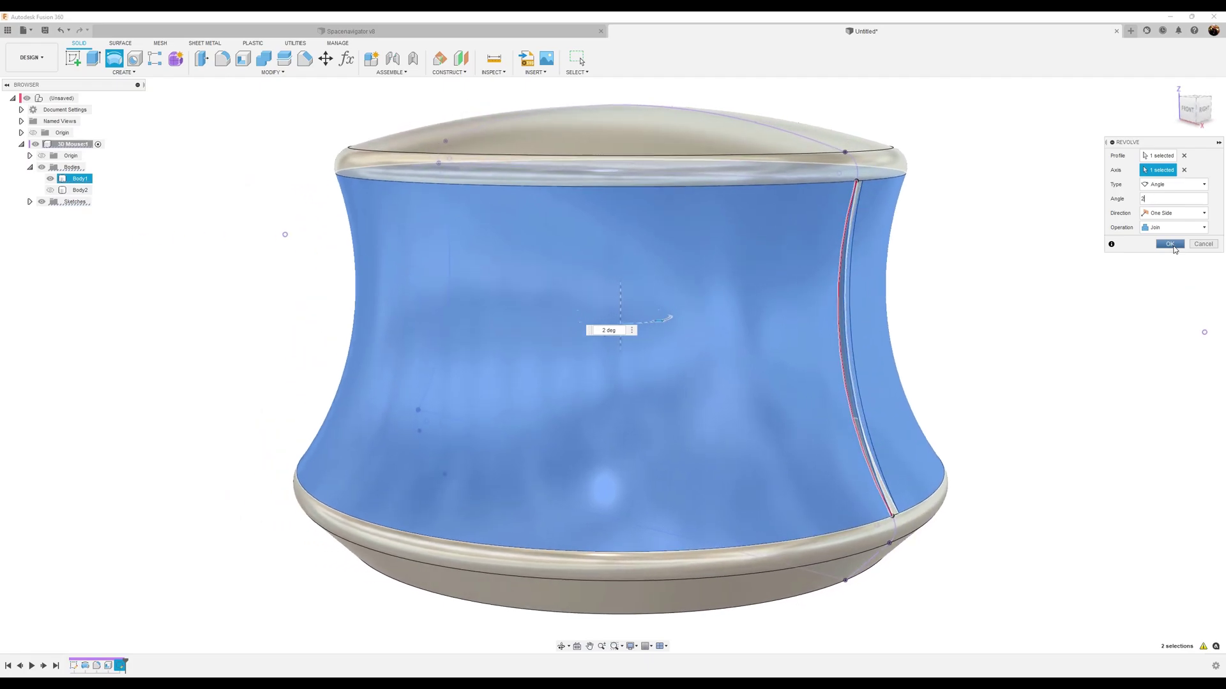
click(1174, 247)
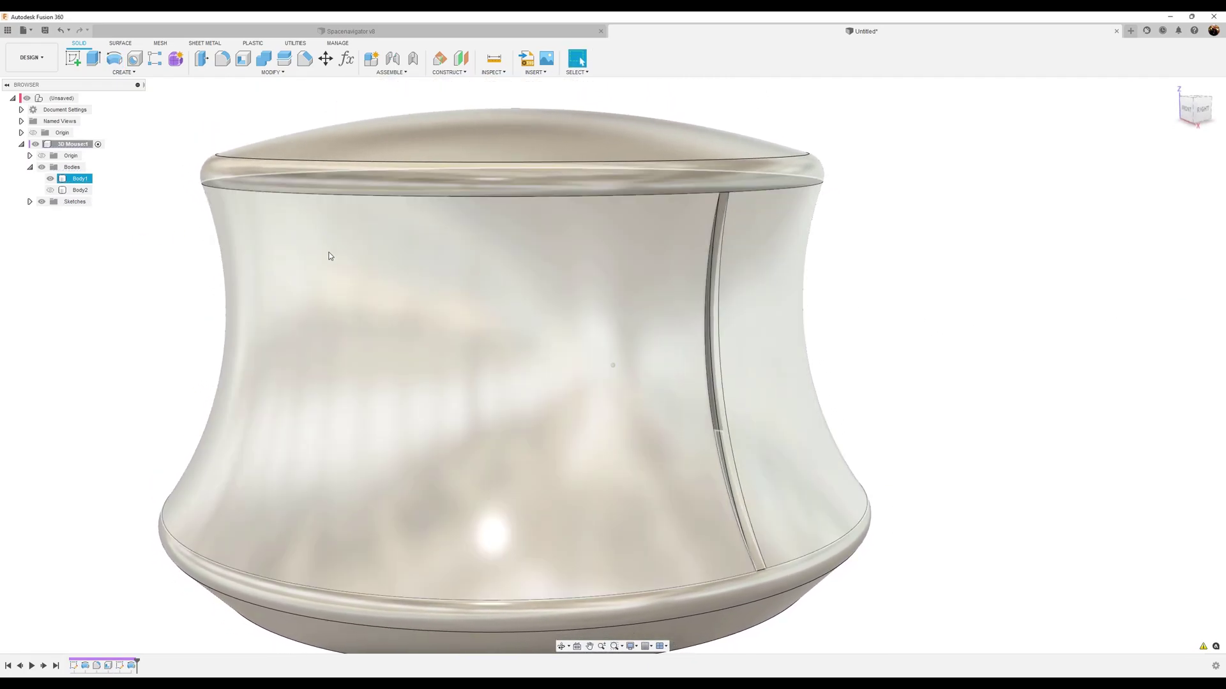
Step: Fillet the rib's two long outer edges using the Chord Length radius type at 0.35 mm
click(135, 142)
click(223, 61)
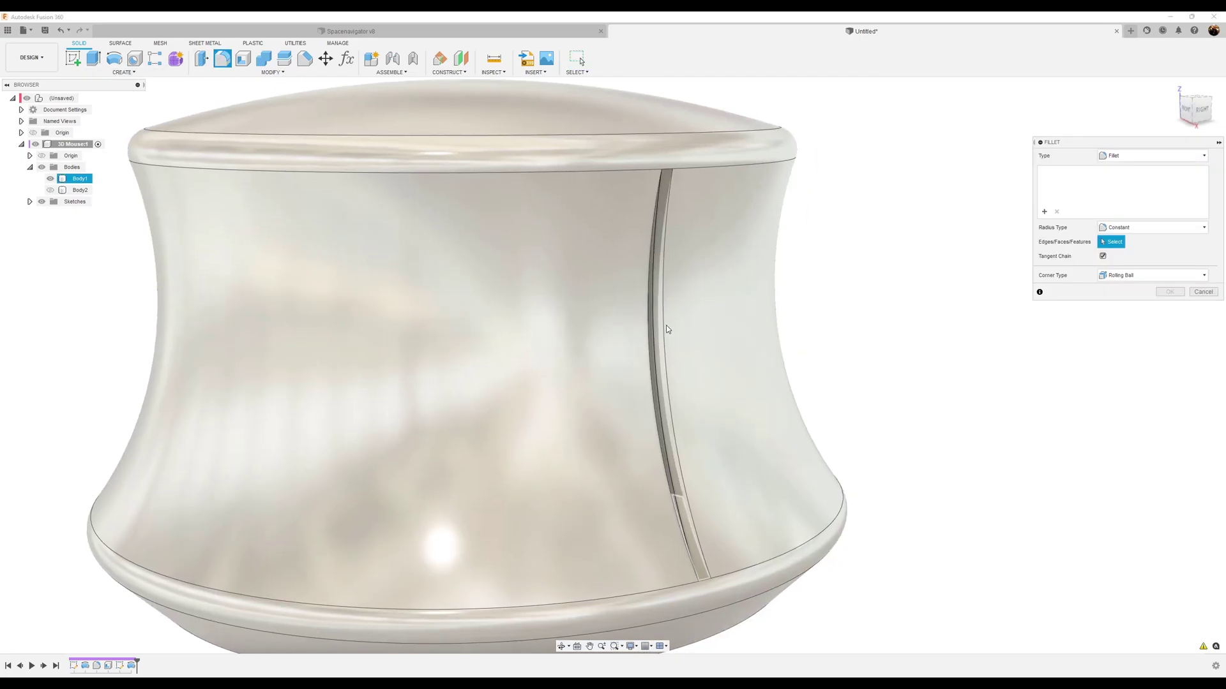
click(654, 338)
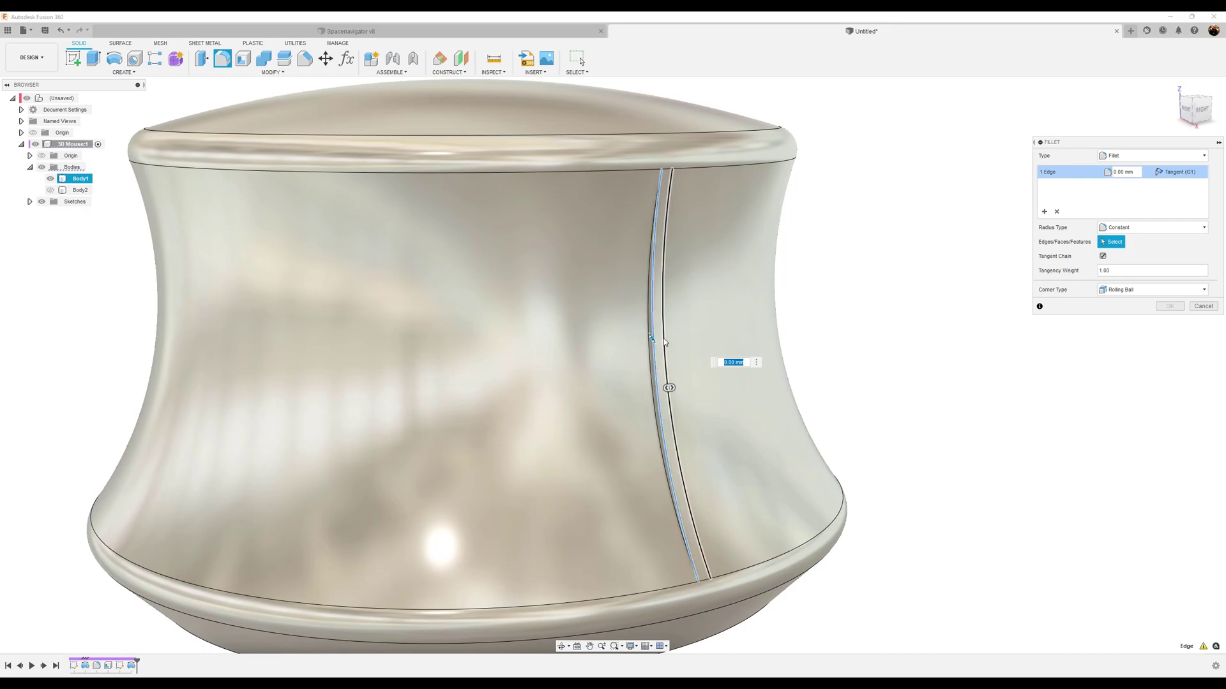
click(664, 338)
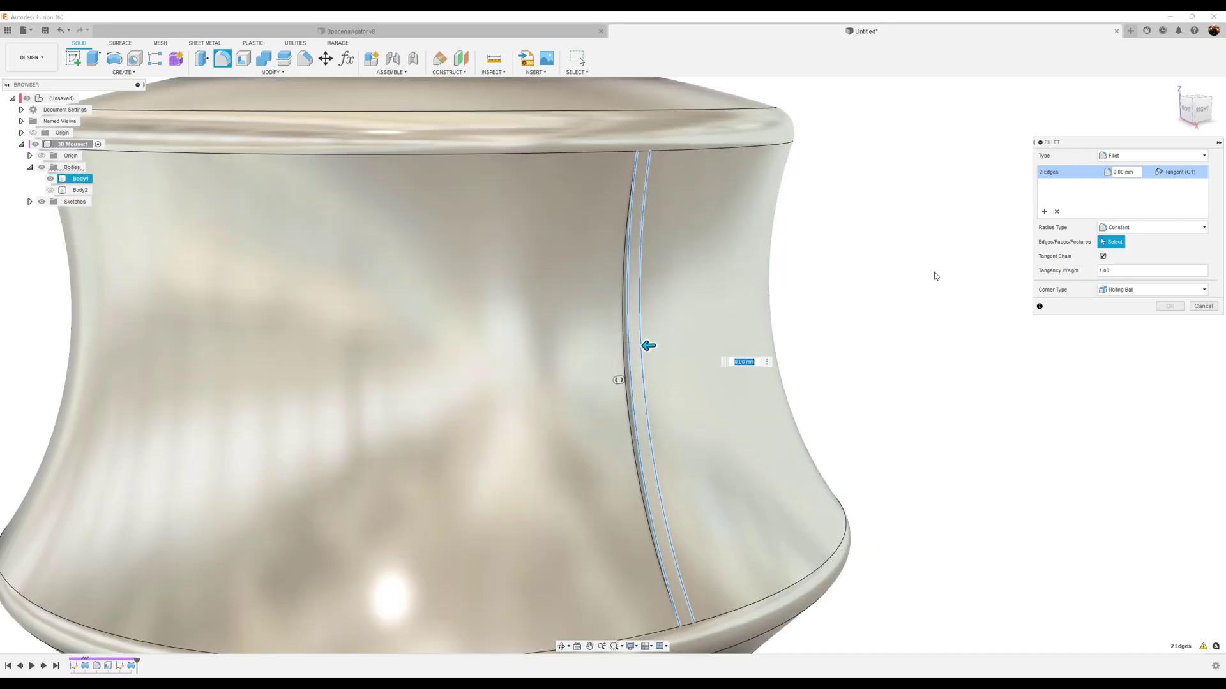
click(1125, 228)
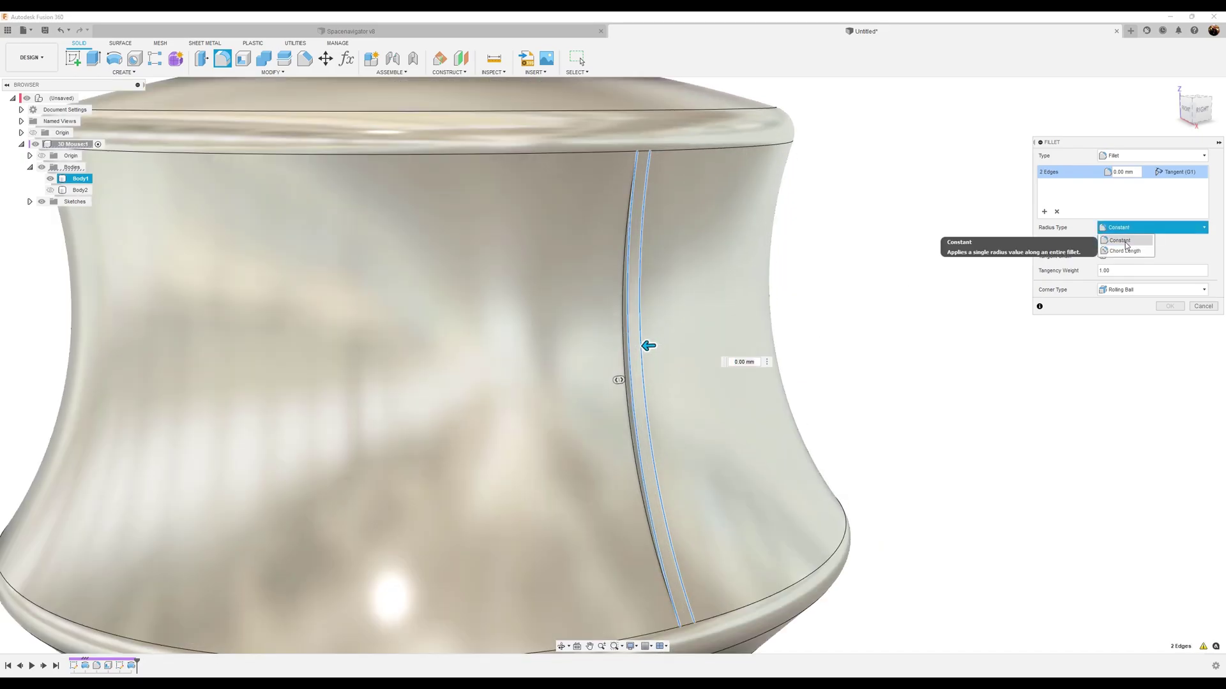
click(1125, 250)
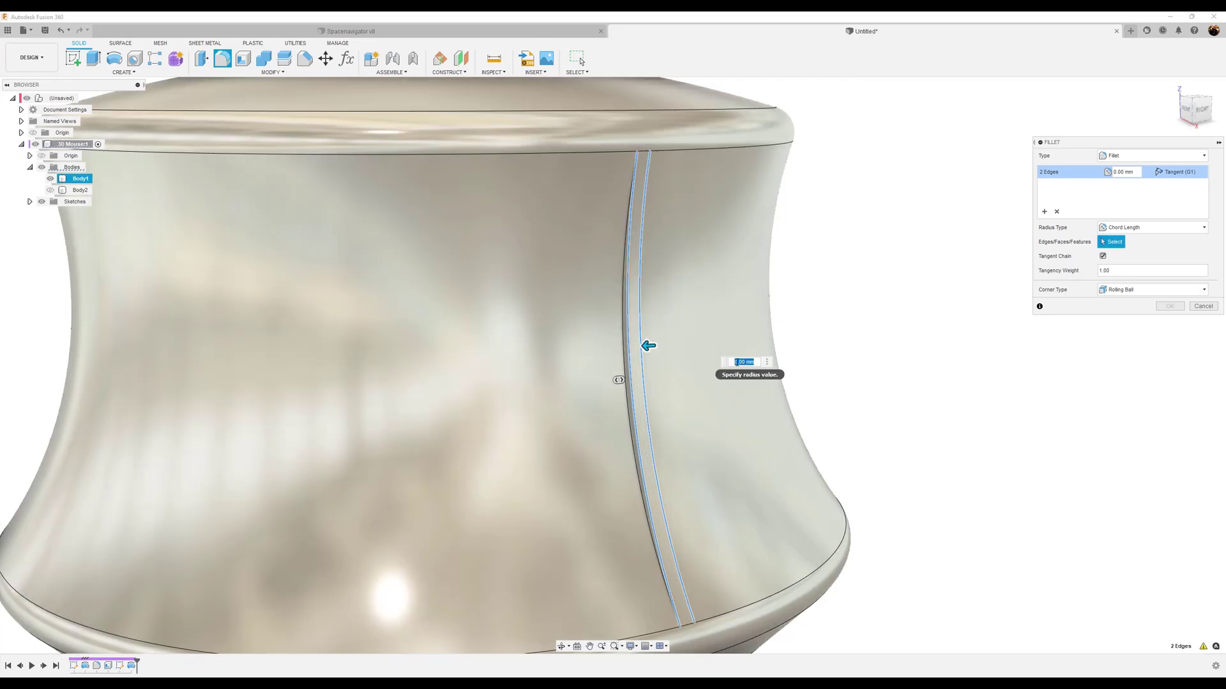
key(Return)
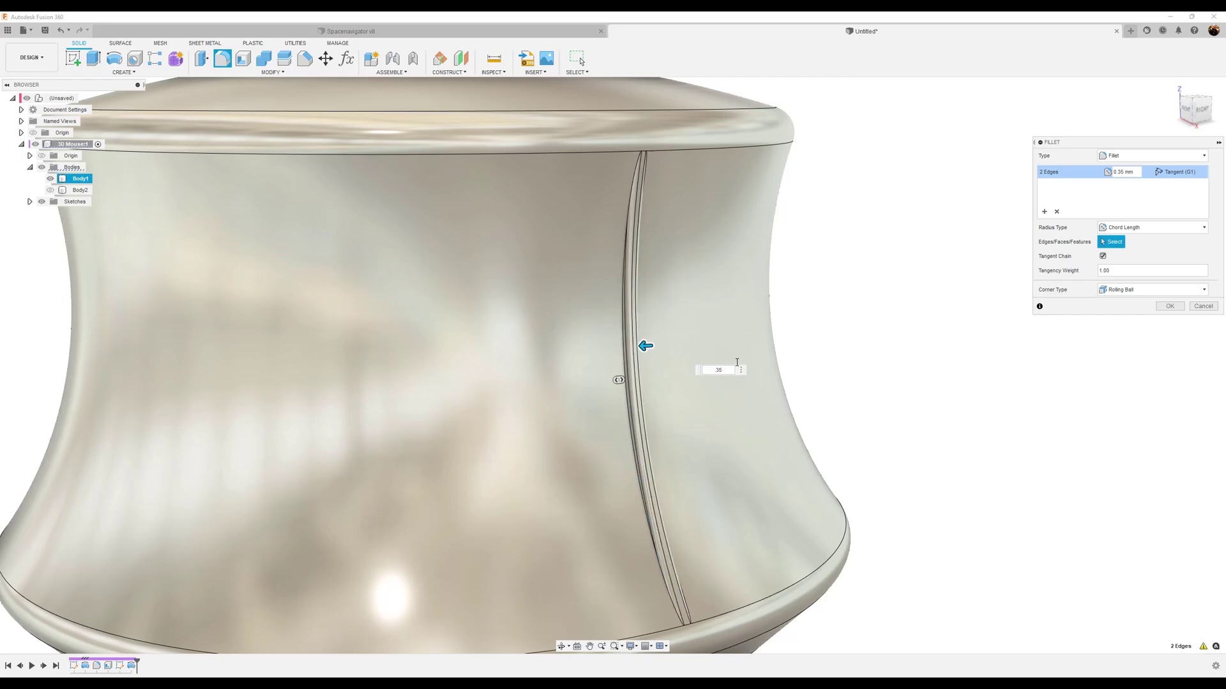
click(1170, 307)
Step: Fillet the edge chain where the rib meets the knob's side with a constant 0.25 mm radius
click(79, 178)
click(222, 58)
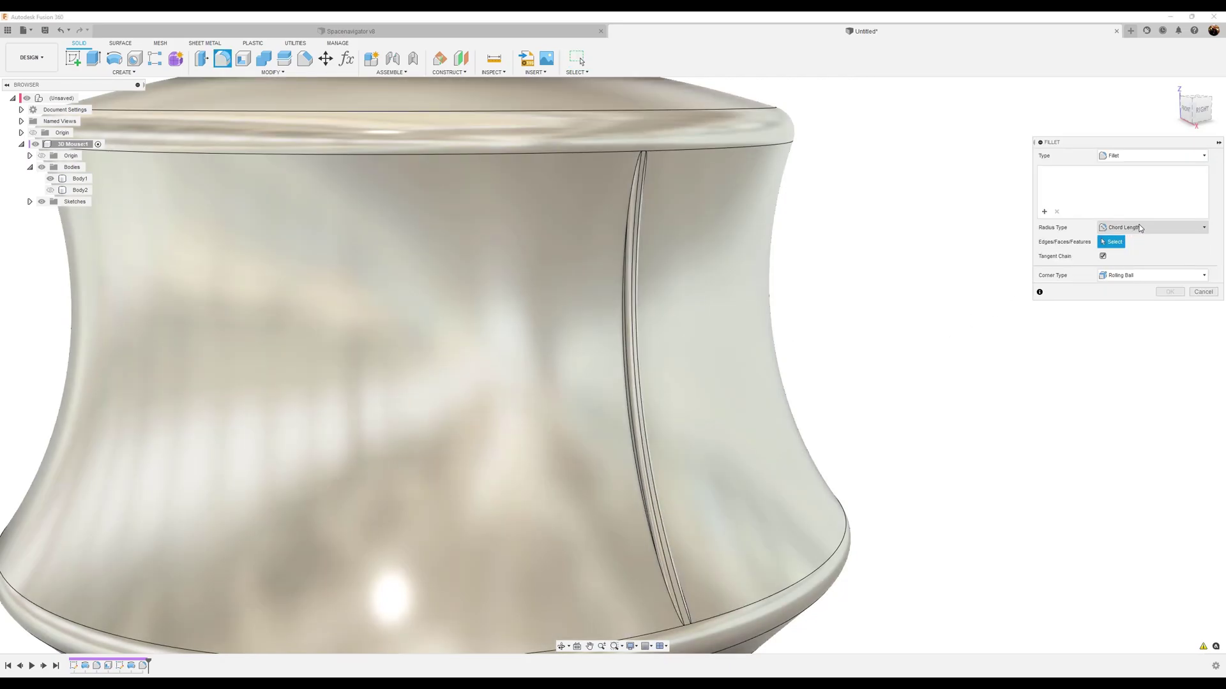
click(1149, 227)
click(1135, 240)
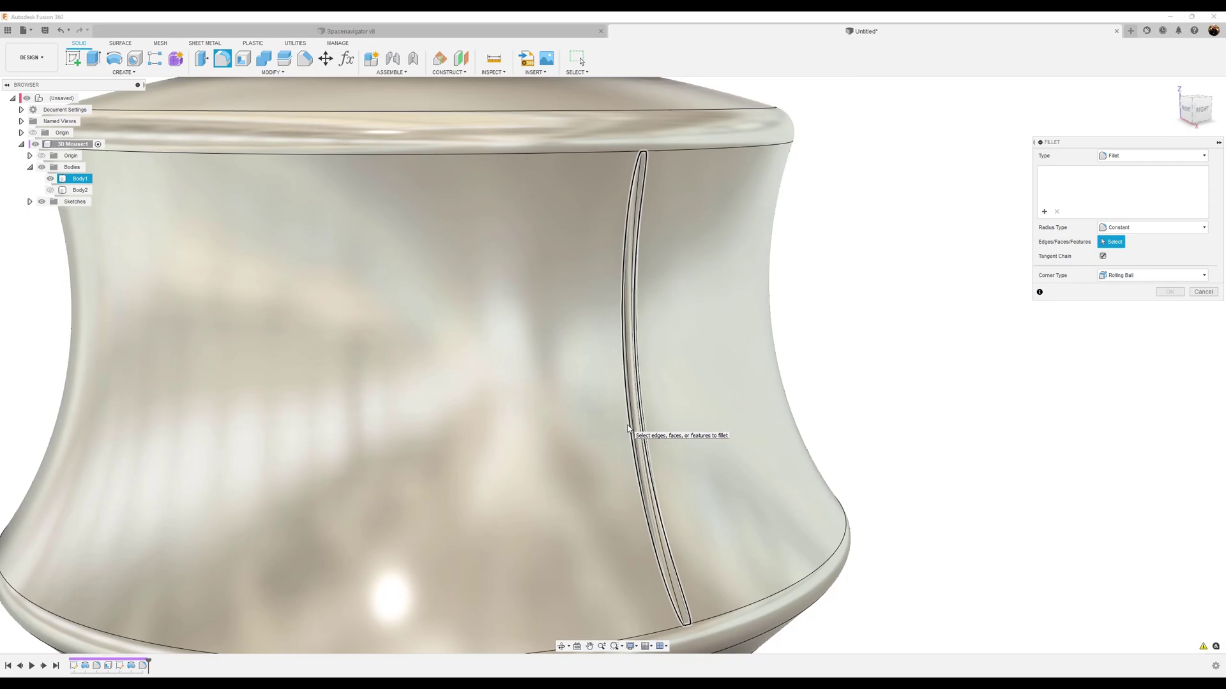
click(627, 427)
key(BackSpace)
text(.25)
key(Return)
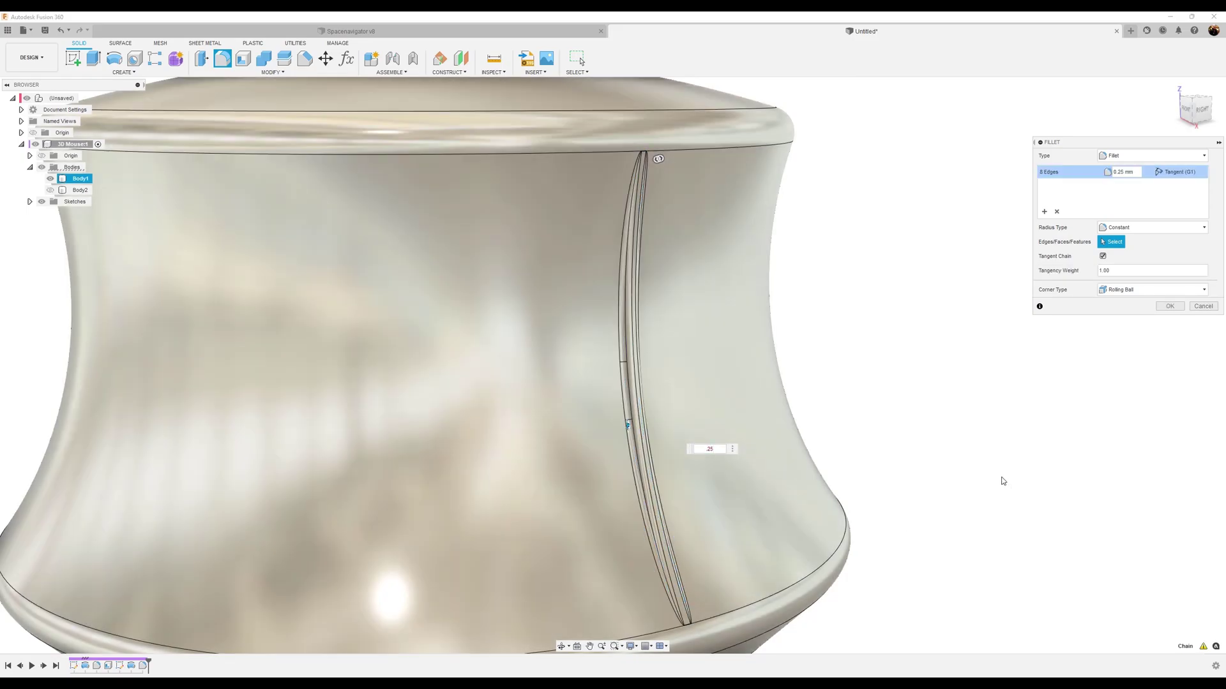
click(1169, 306)
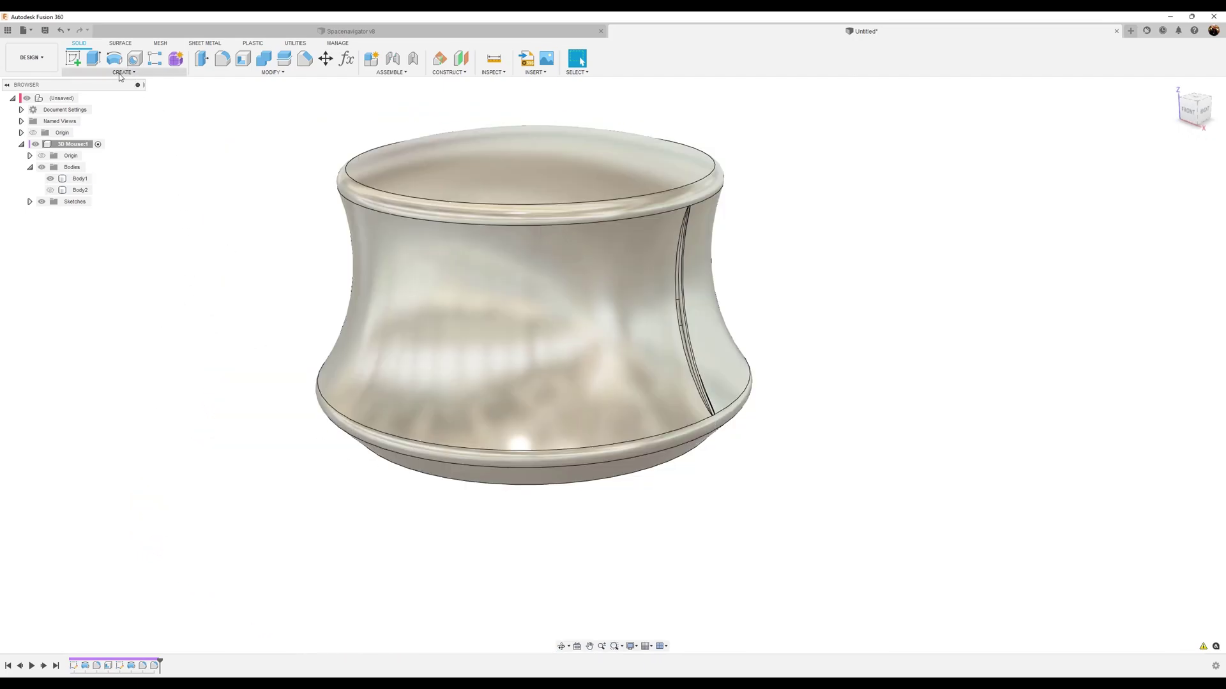
Step: Circular-pattern the rib's revolve and its two fillets around the knob's axis, with full angular spacing and a quantity of 4
click(122, 72)
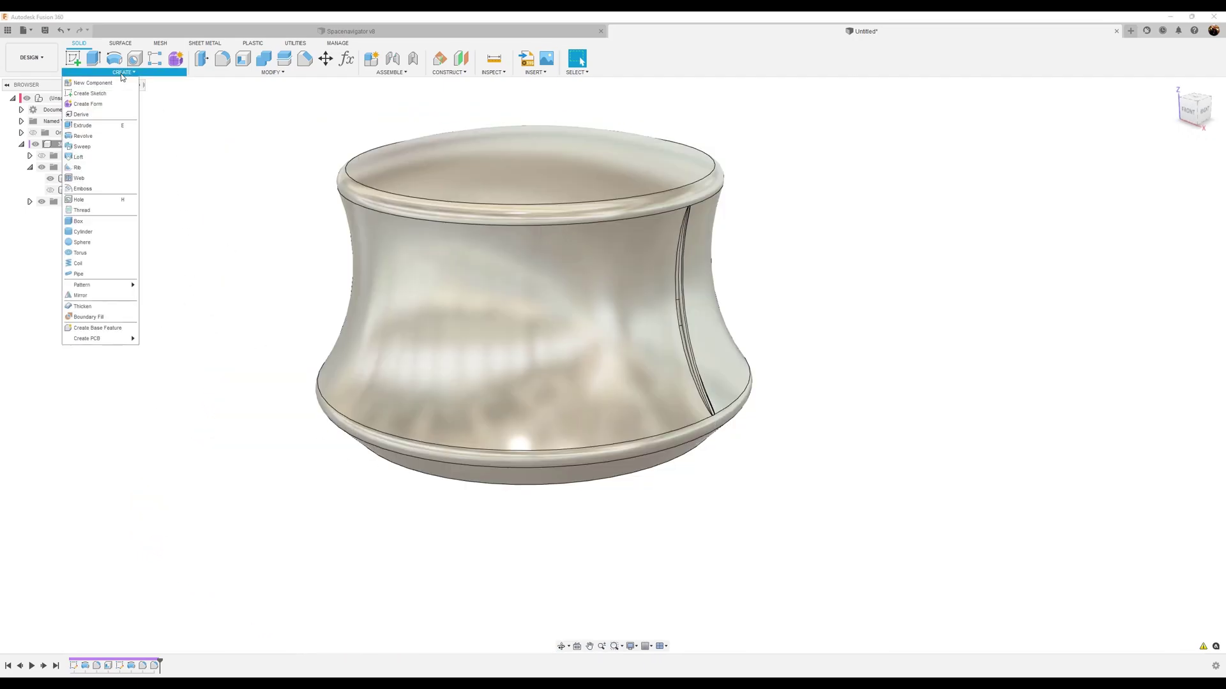
mouse_move(107, 291)
click(156, 295)
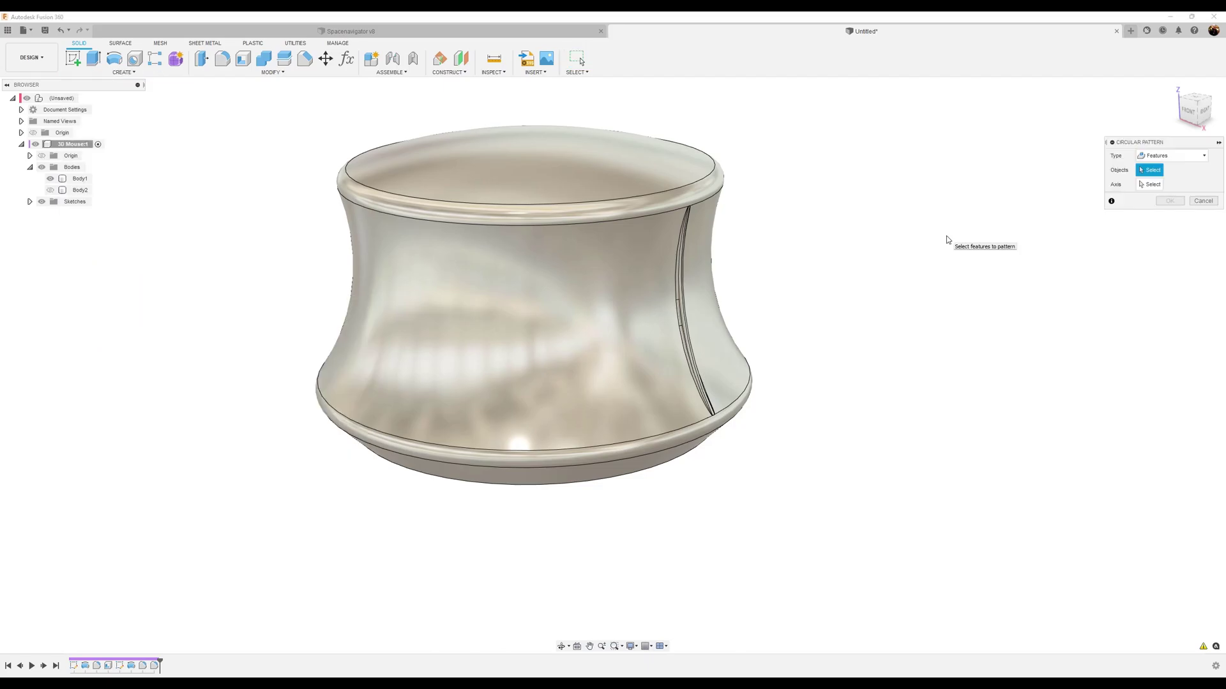
drag(135, 667, 160, 668)
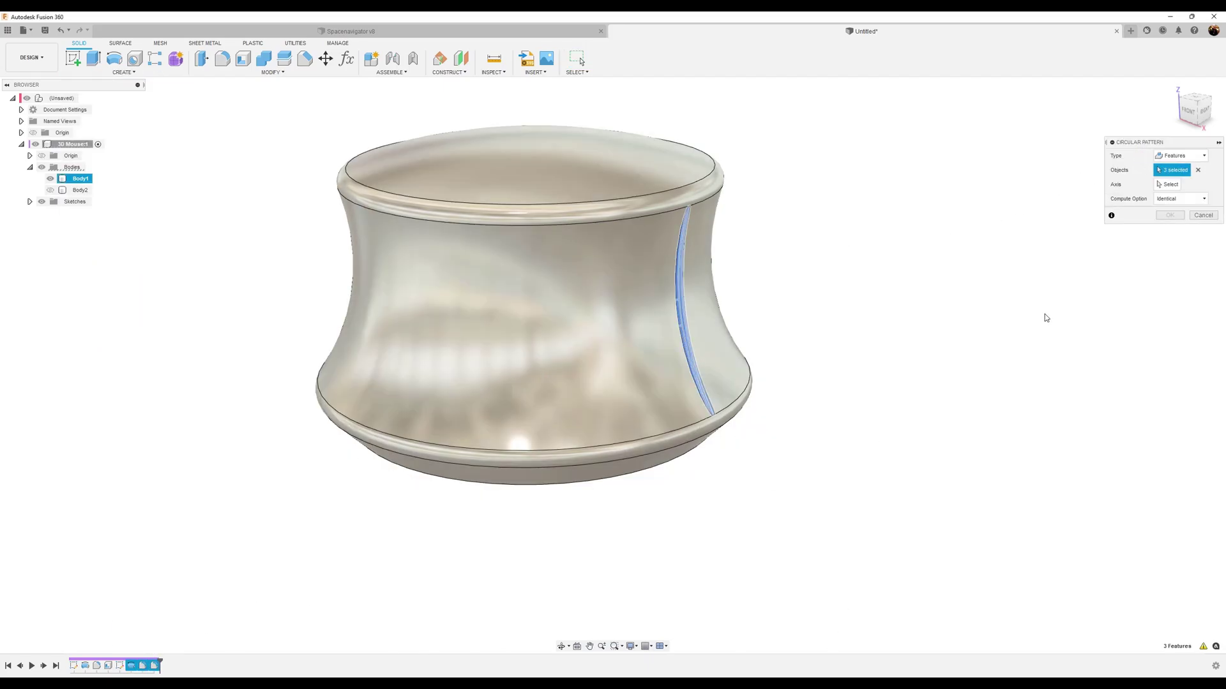
click(1167, 184)
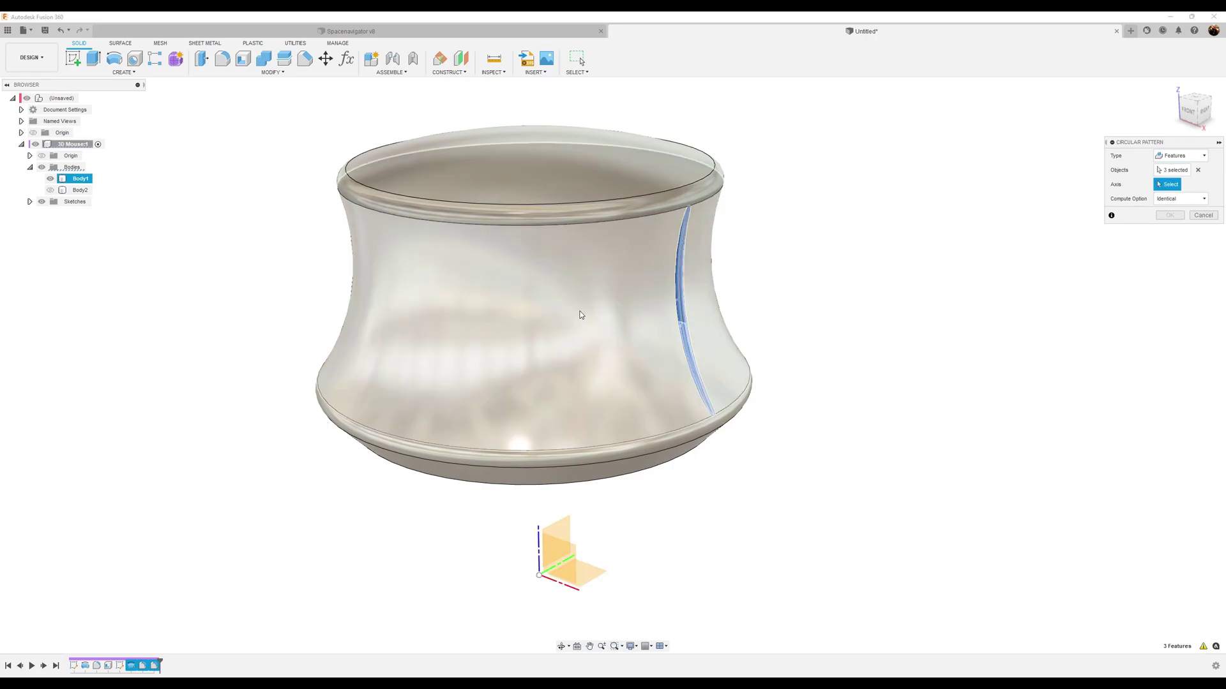
click(580, 315)
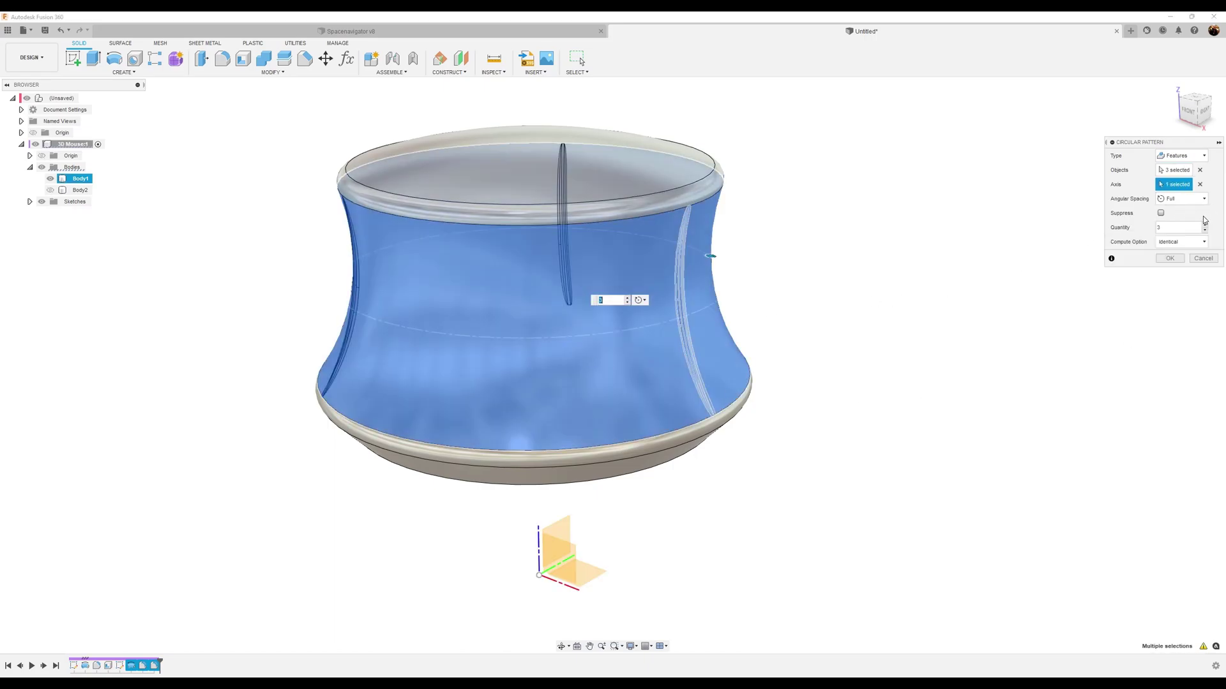
click(1205, 225)
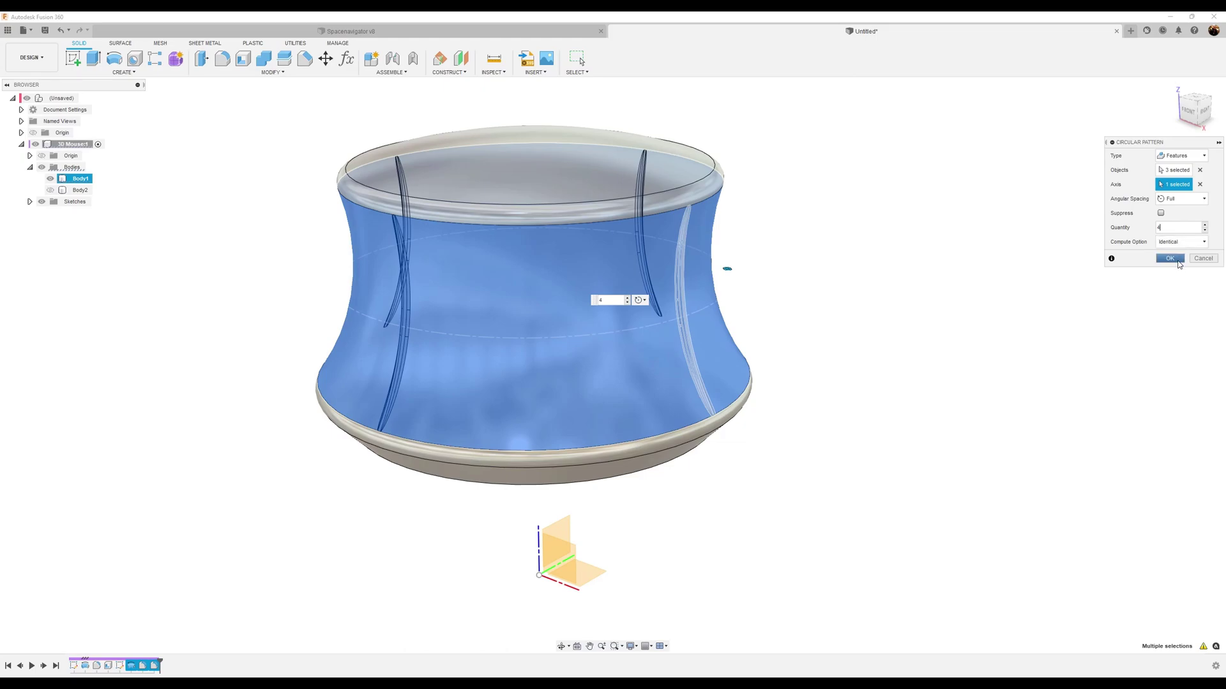
click(1170, 258)
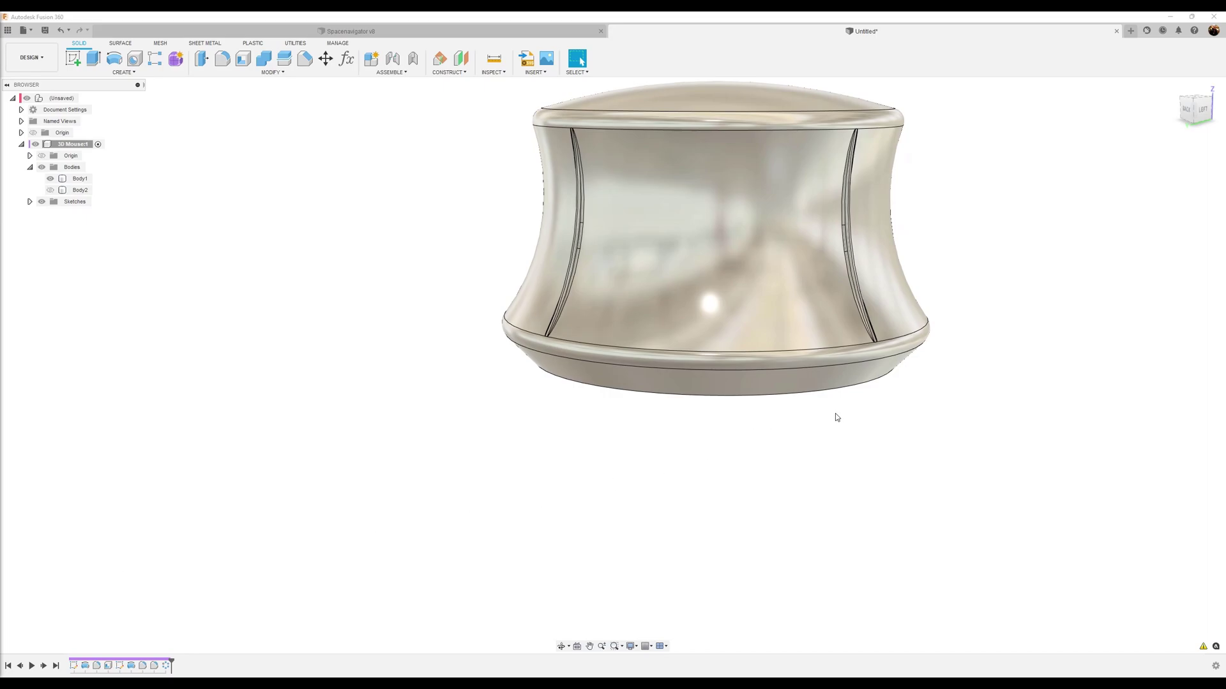
Step: Show the base body and sketch a 38 mm diameter circle centred on the origin on its bottom face
click(51, 190)
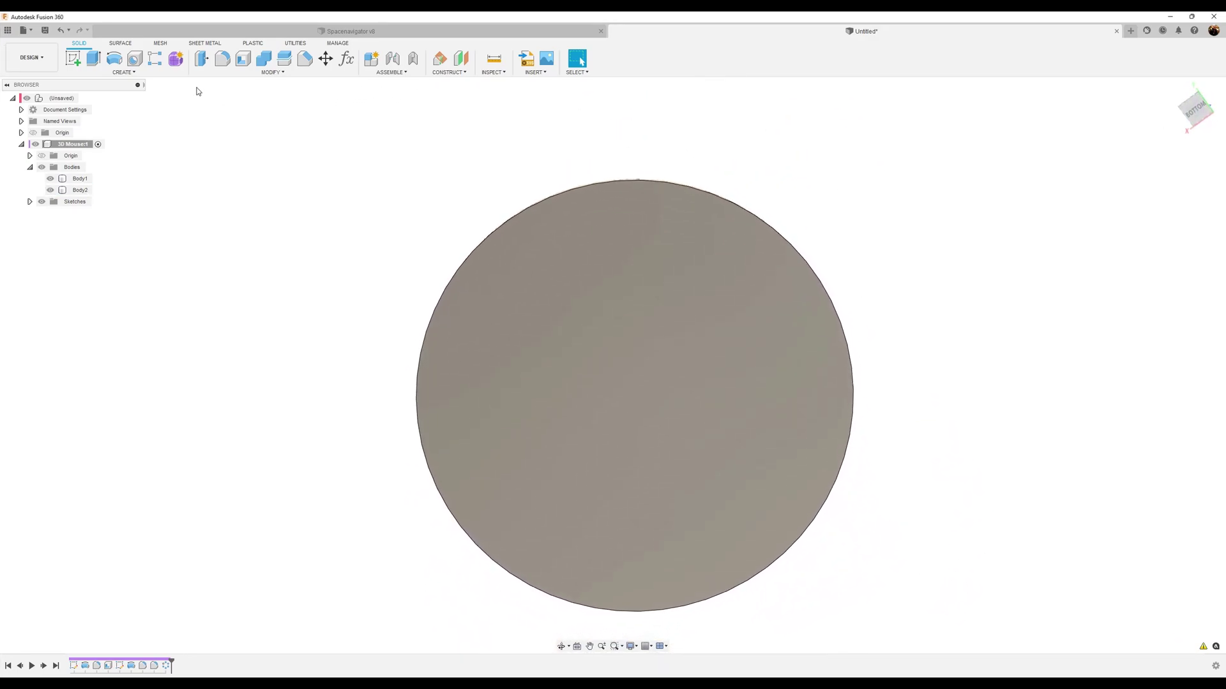
click(73, 58)
click(677, 319)
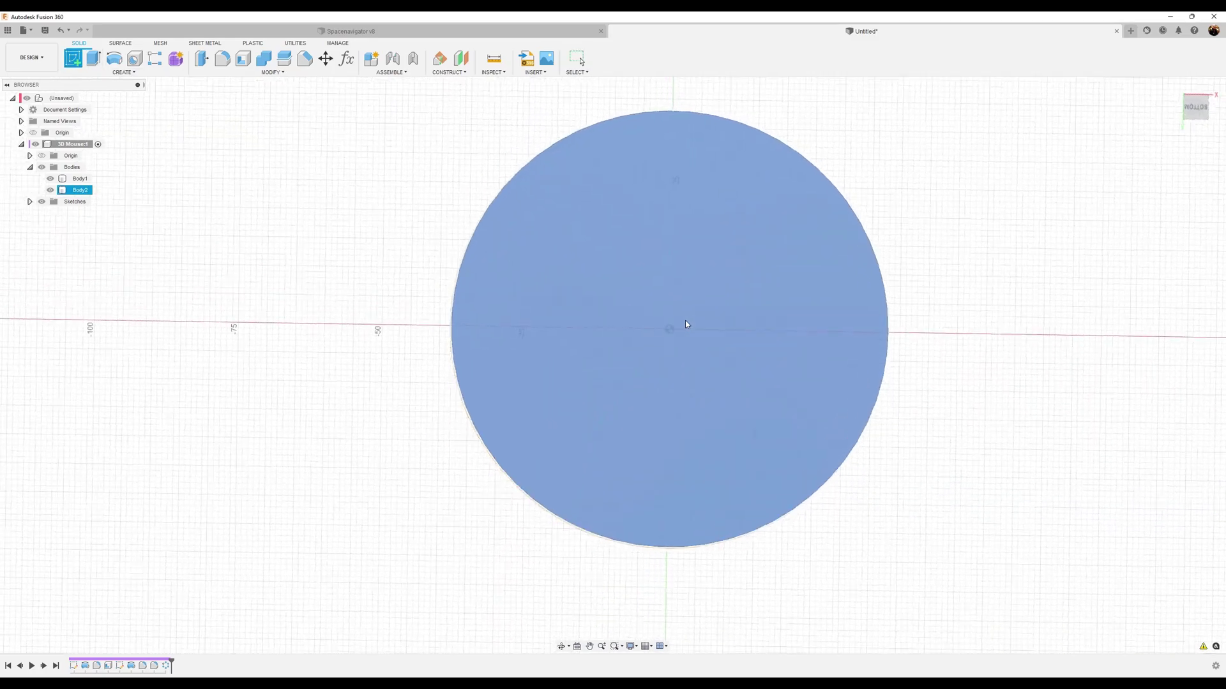
click(135, 58)
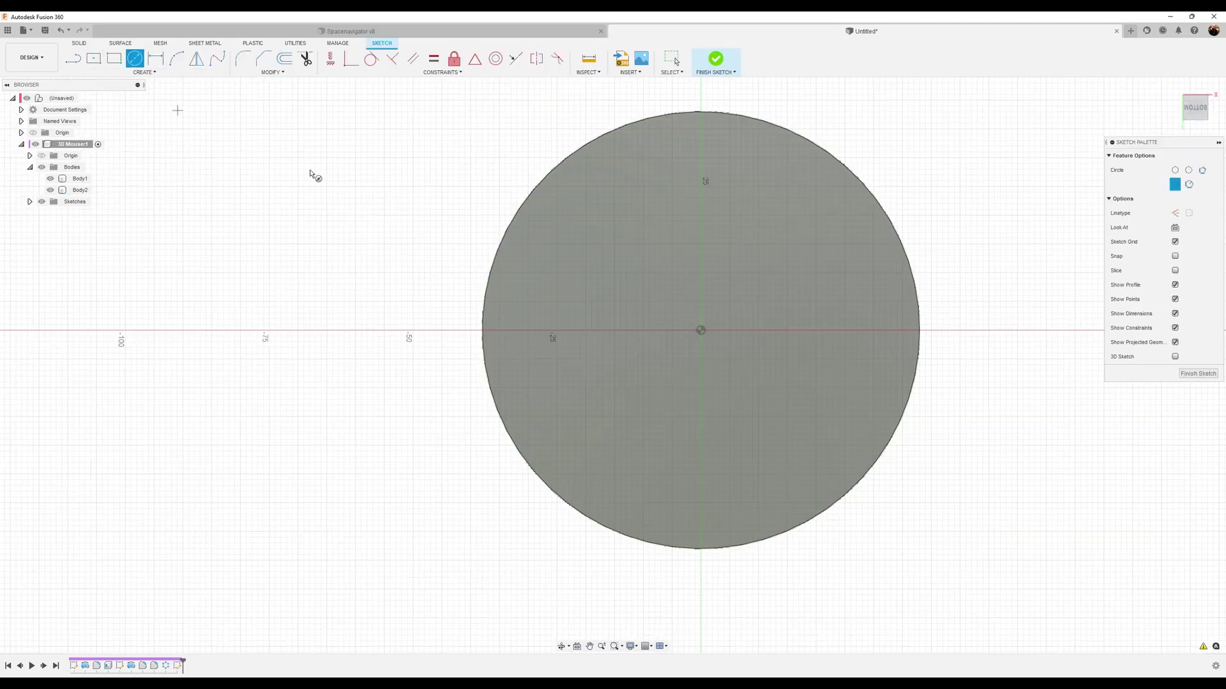
click(701, 331)
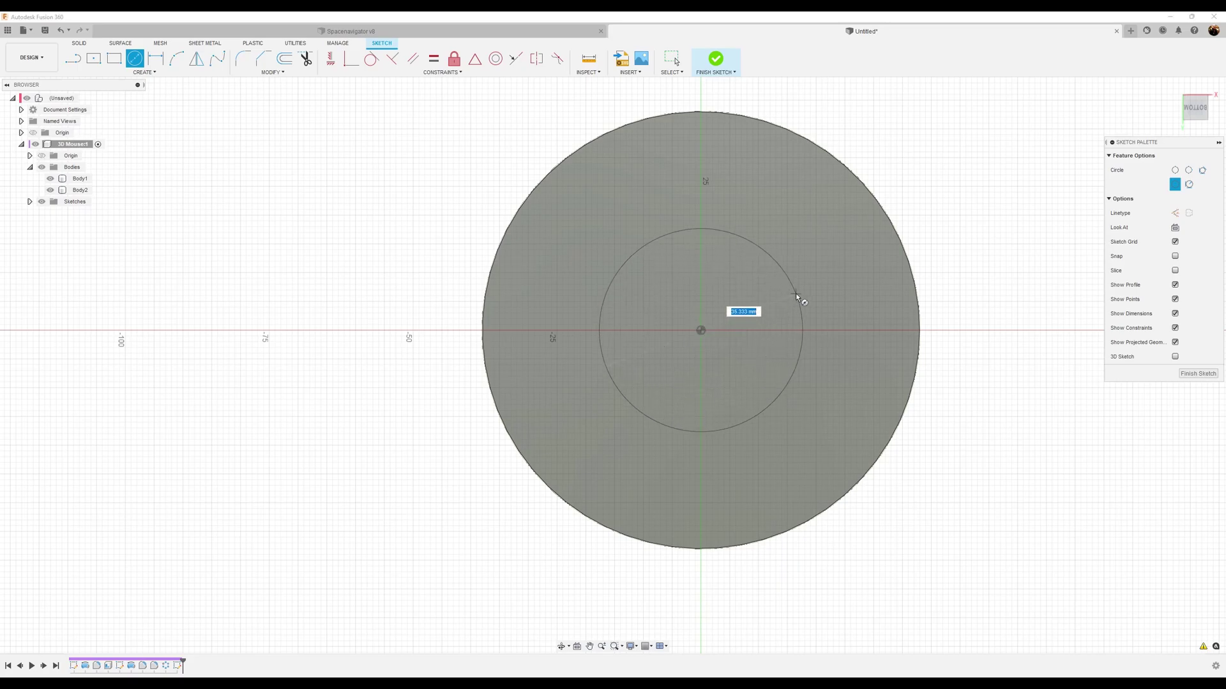
text(38)
key(Return)
key(Escape)
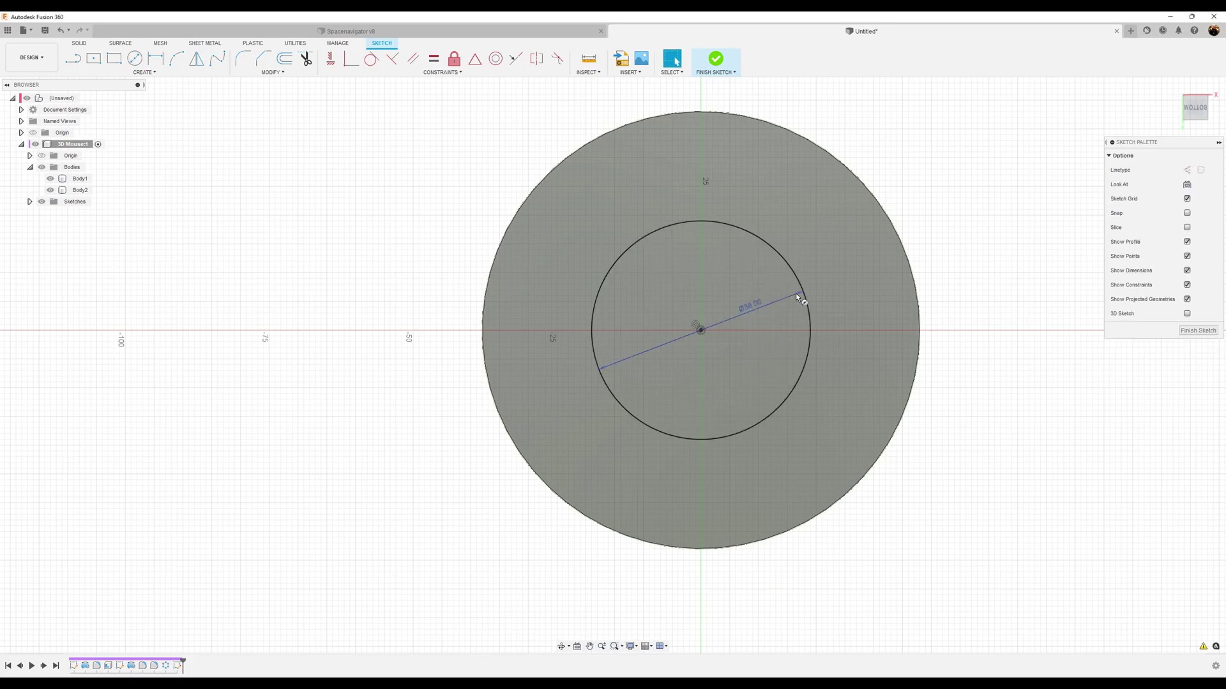
click(1195, 330)
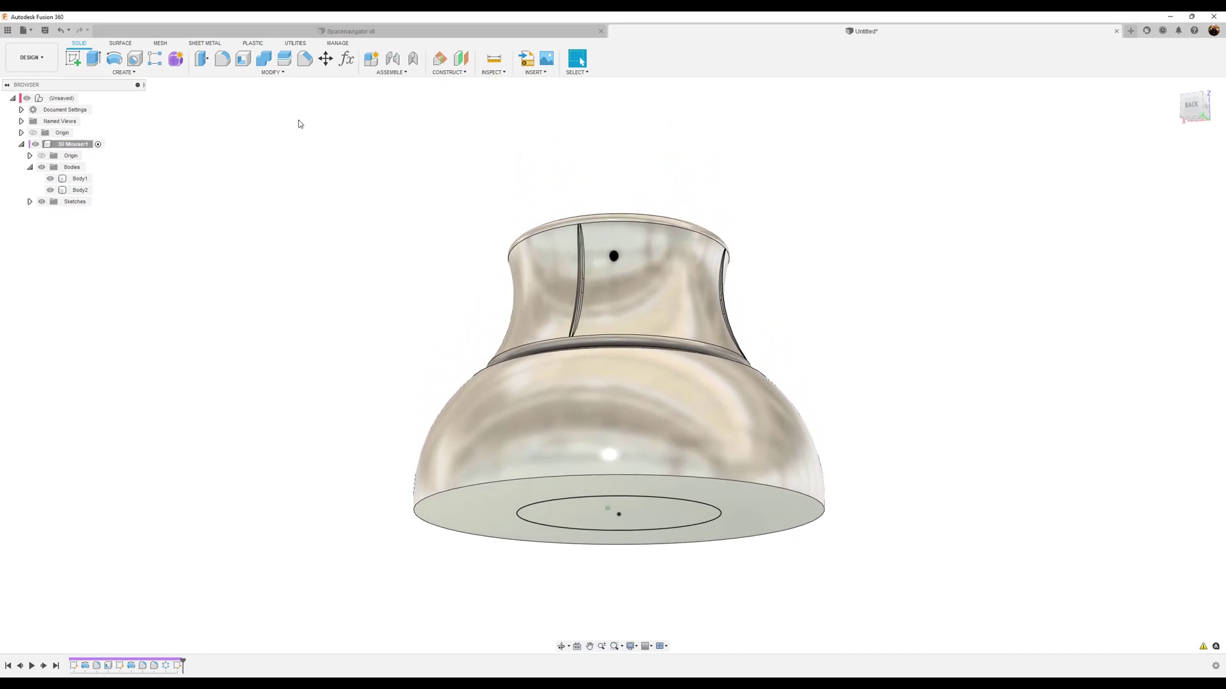
Step: Split the knob body using the 38 mm circle as the extended splitting tool
click(284, 59)
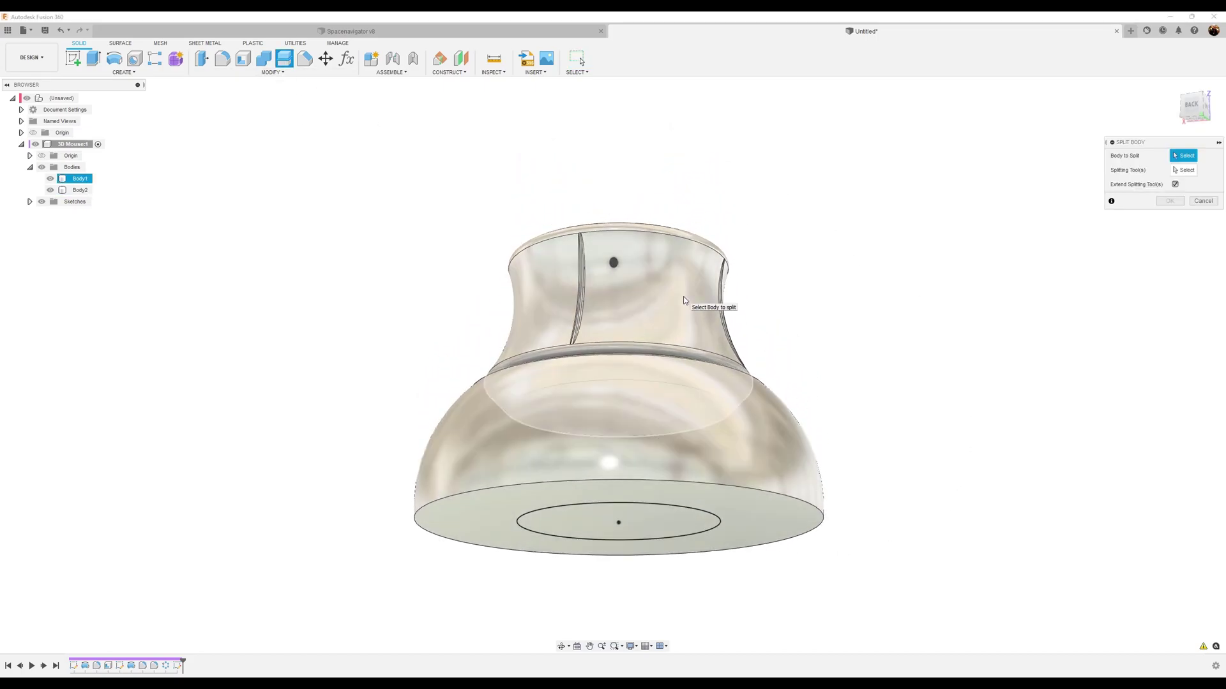
click(683, 296)
click(1184, 169)
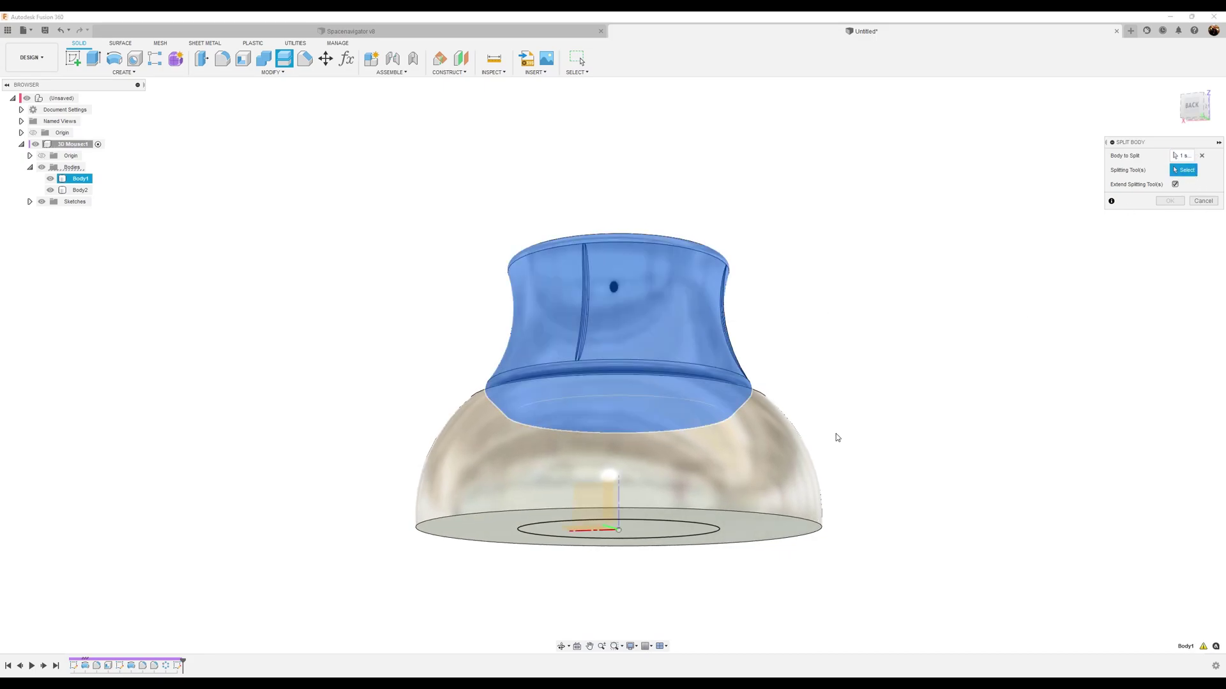
click(719, 533)
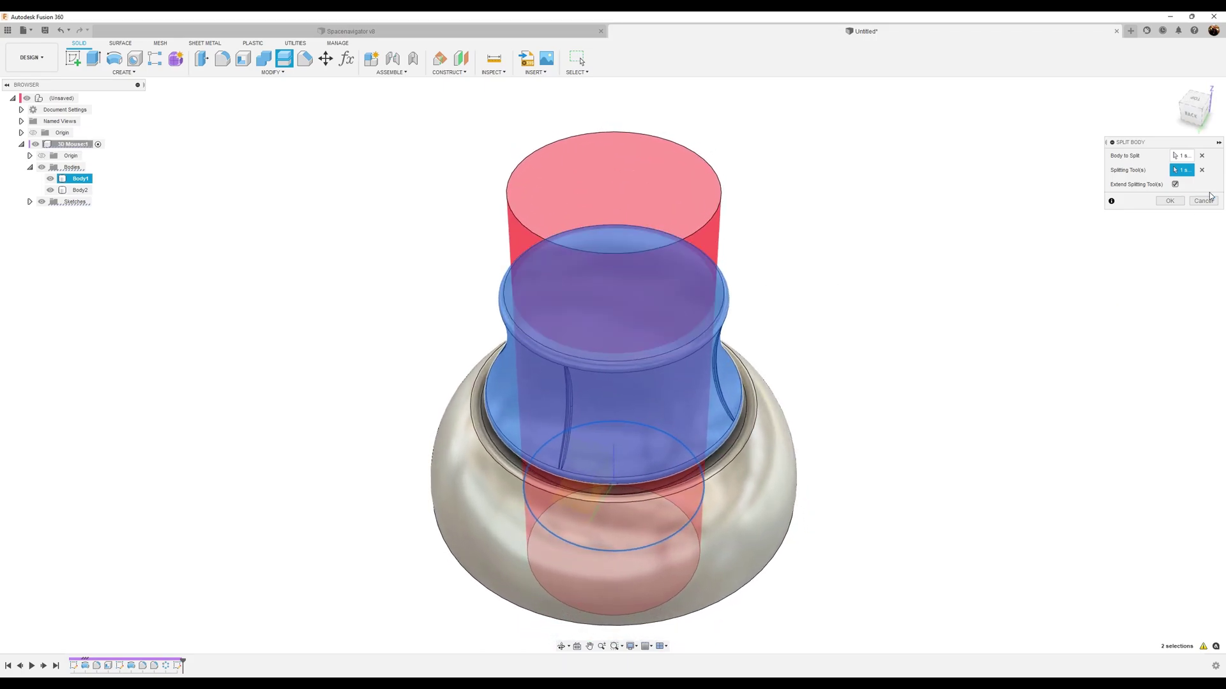
click(1170, 202)
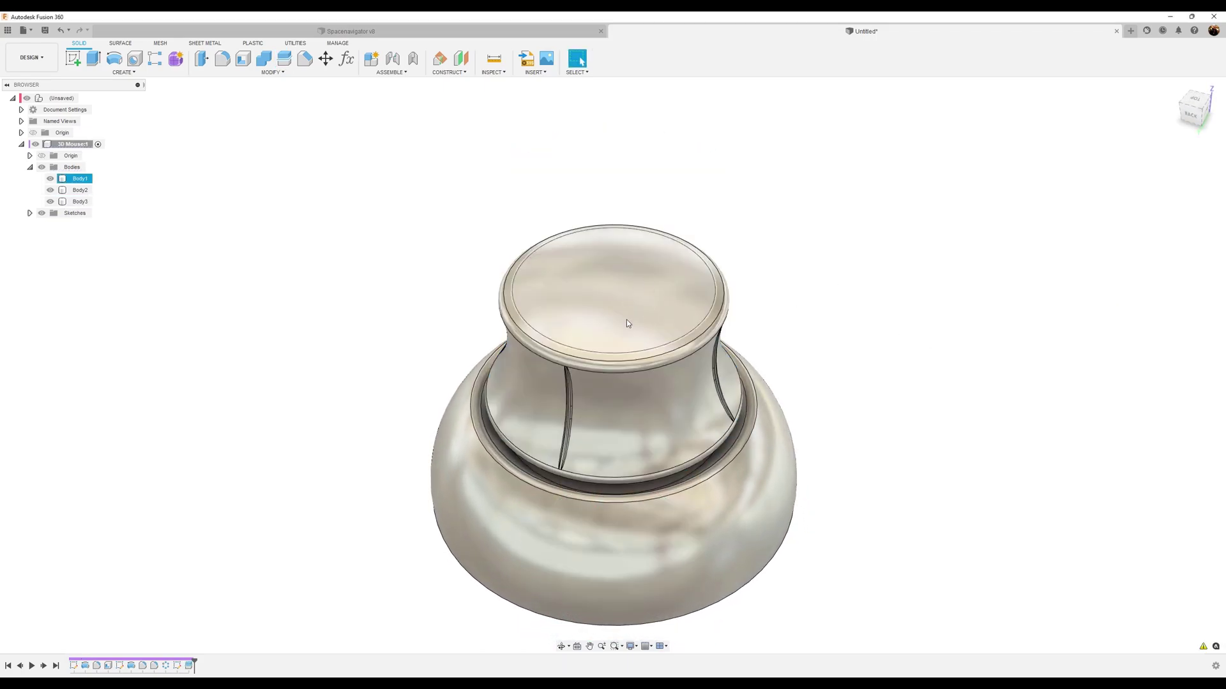
scroll(649, 309, up, 3)
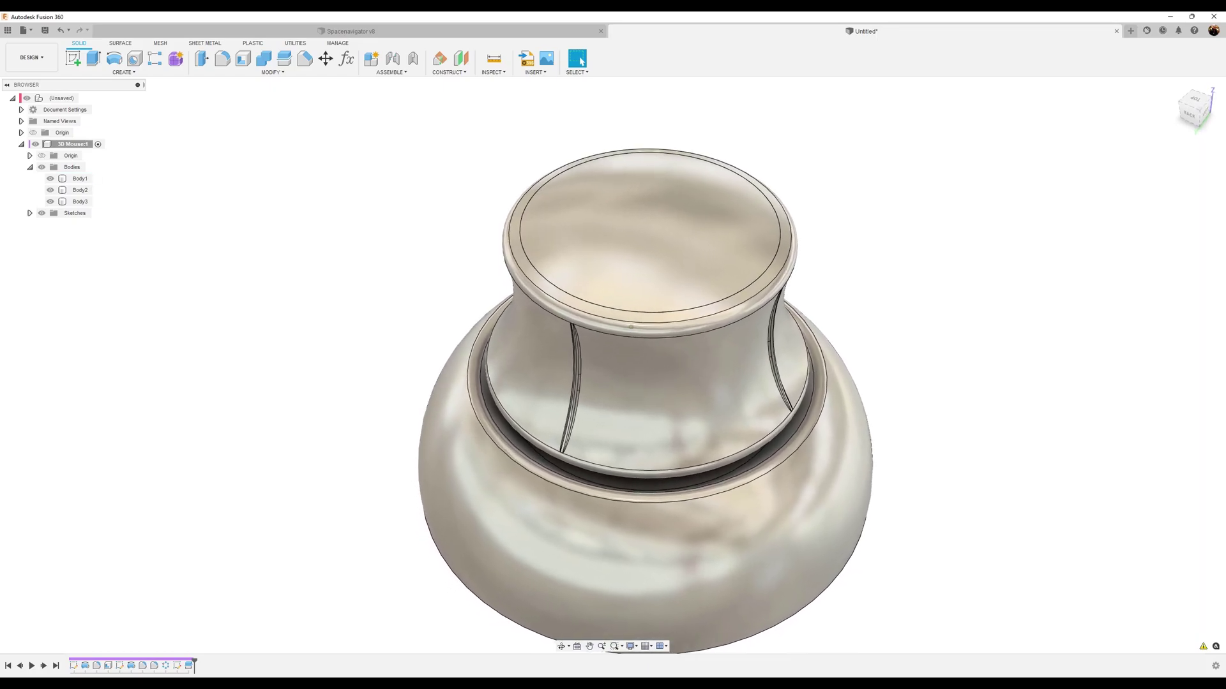
scroll(664, 395, up, 3)
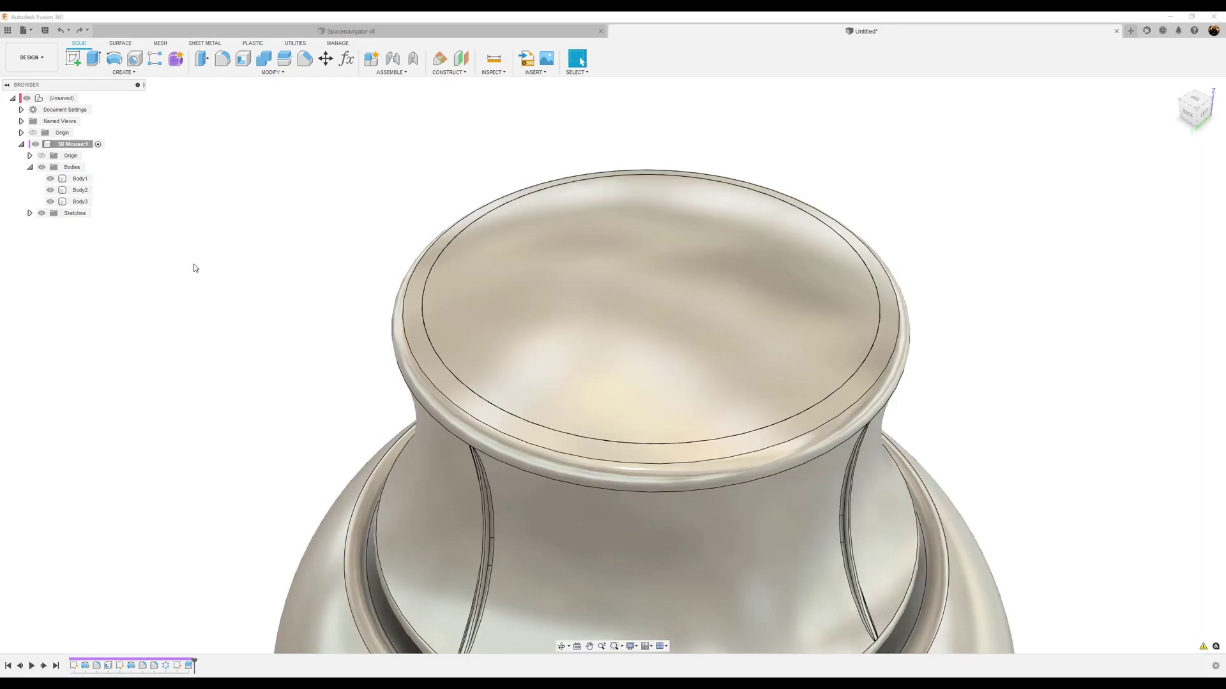
Step: Fillet the perimeter of the top cap's upper face with a constant 0.2 mm radius
click(222, 59)
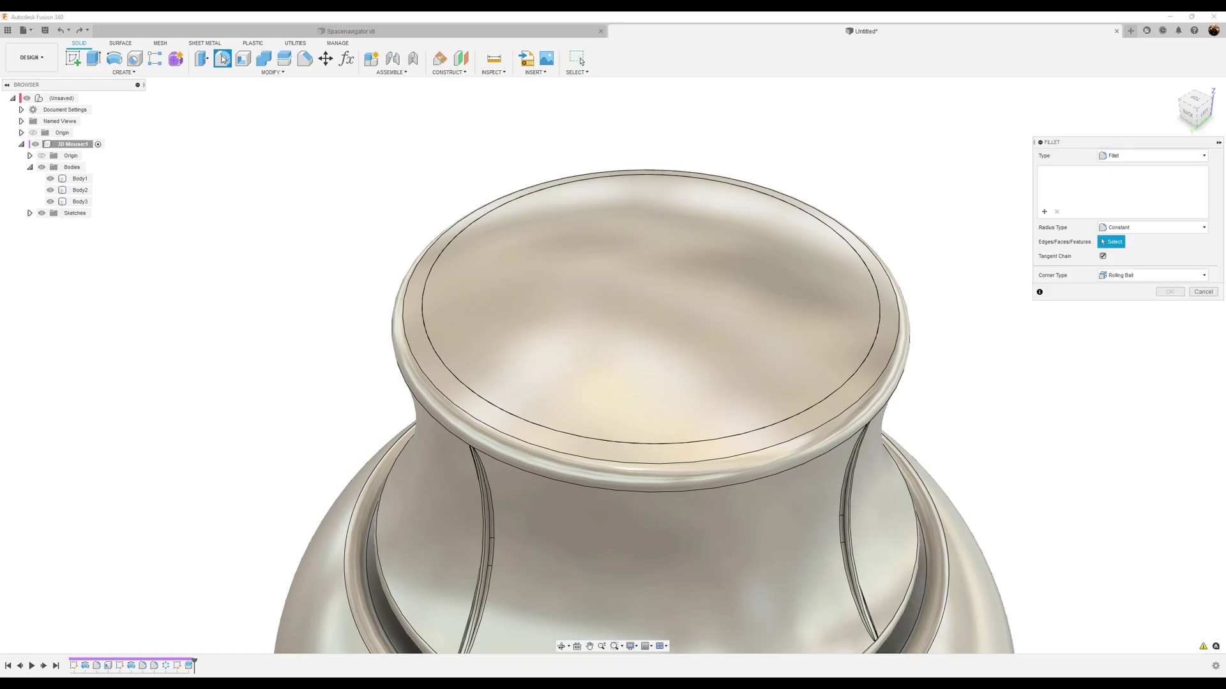
click(694, 275)
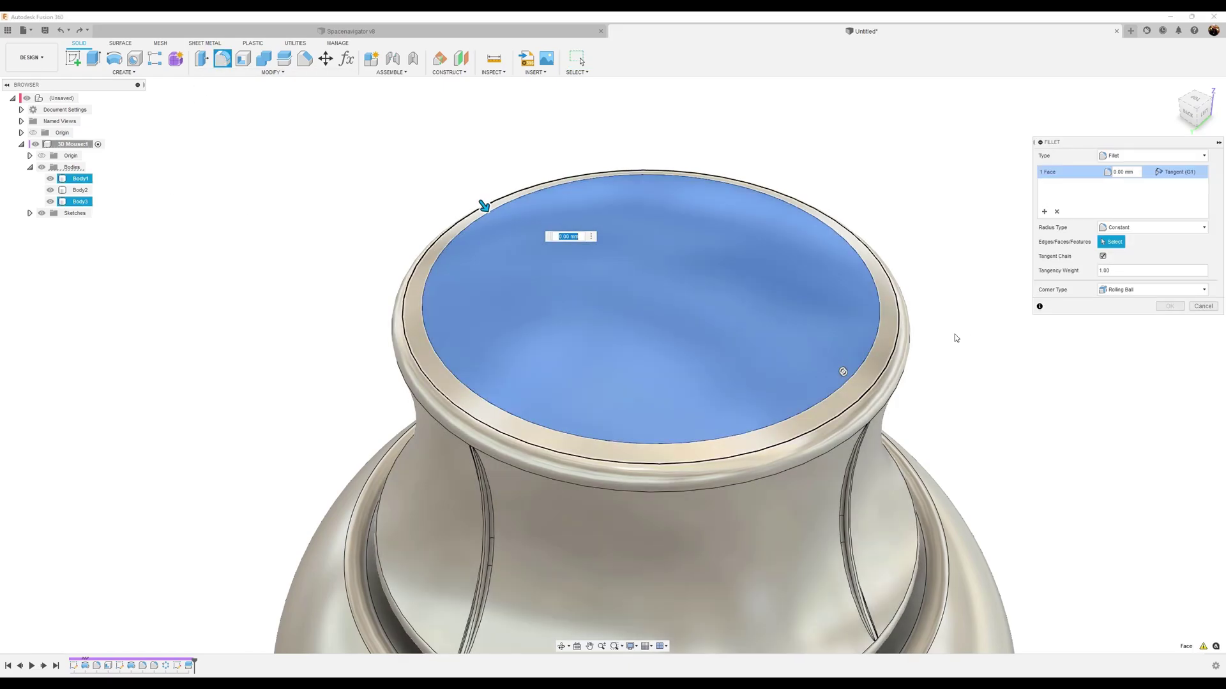
text(2)
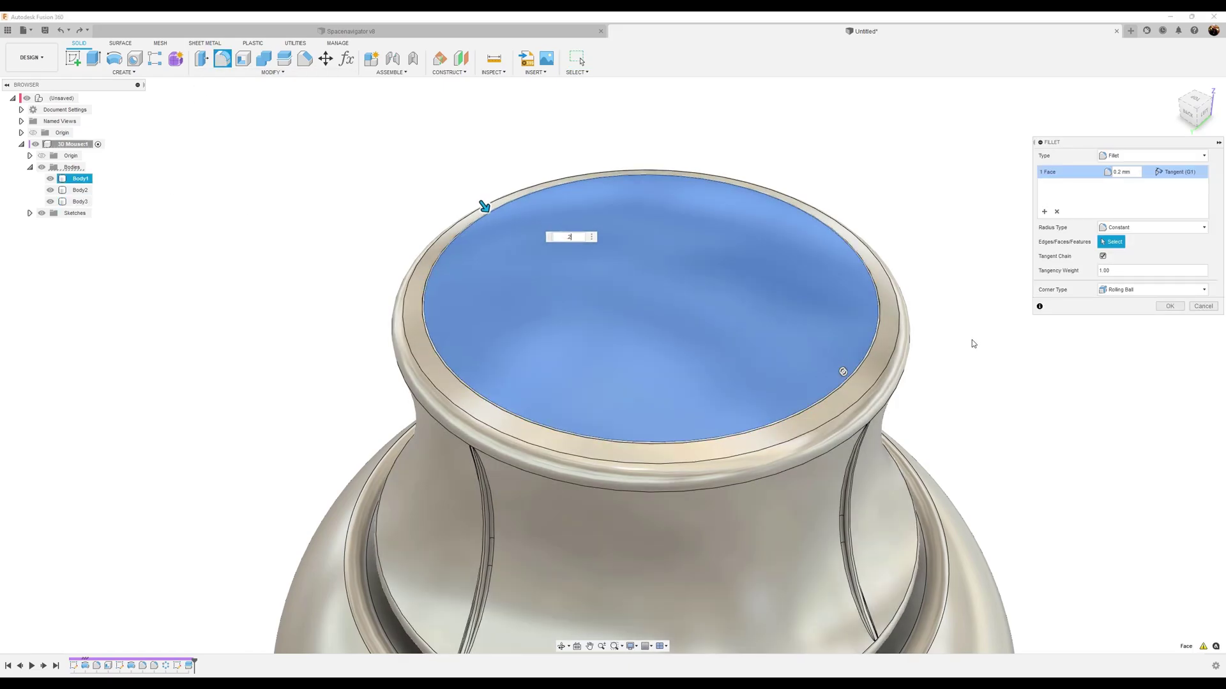
click(1160, 309)
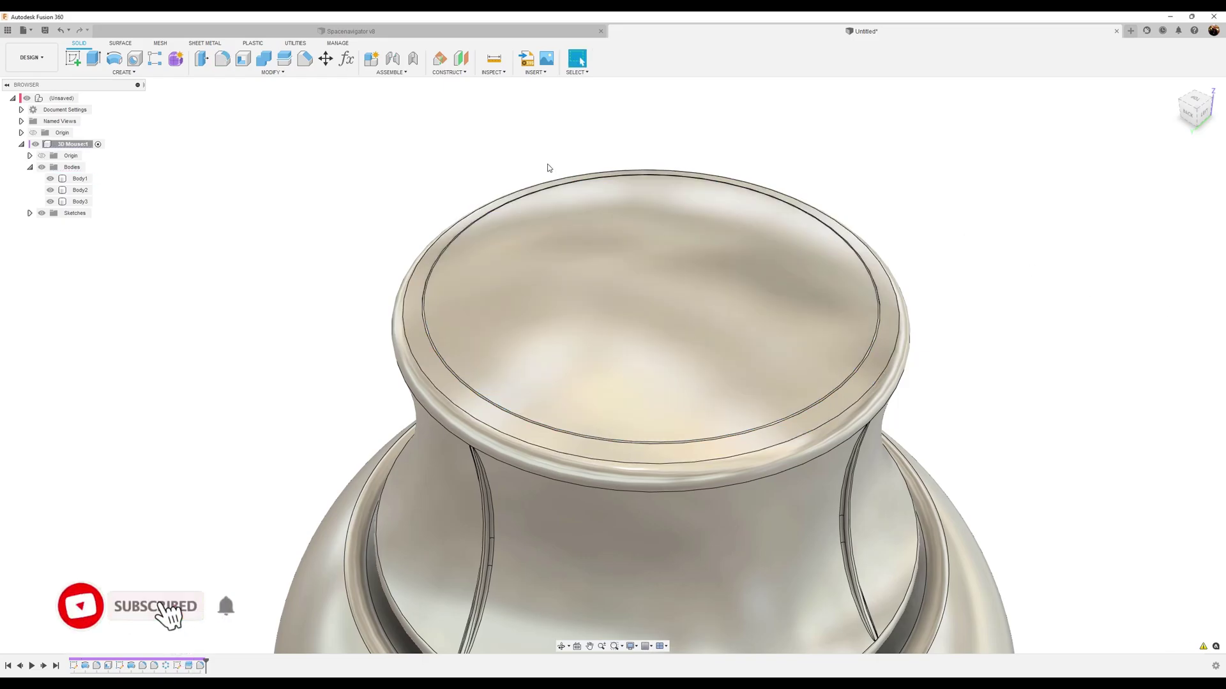
Step: Fillet the knob rim's inner edge around the cap with a constant 0.2 mm radius
click(222, 58)
scroll(324, 255, up, 3)
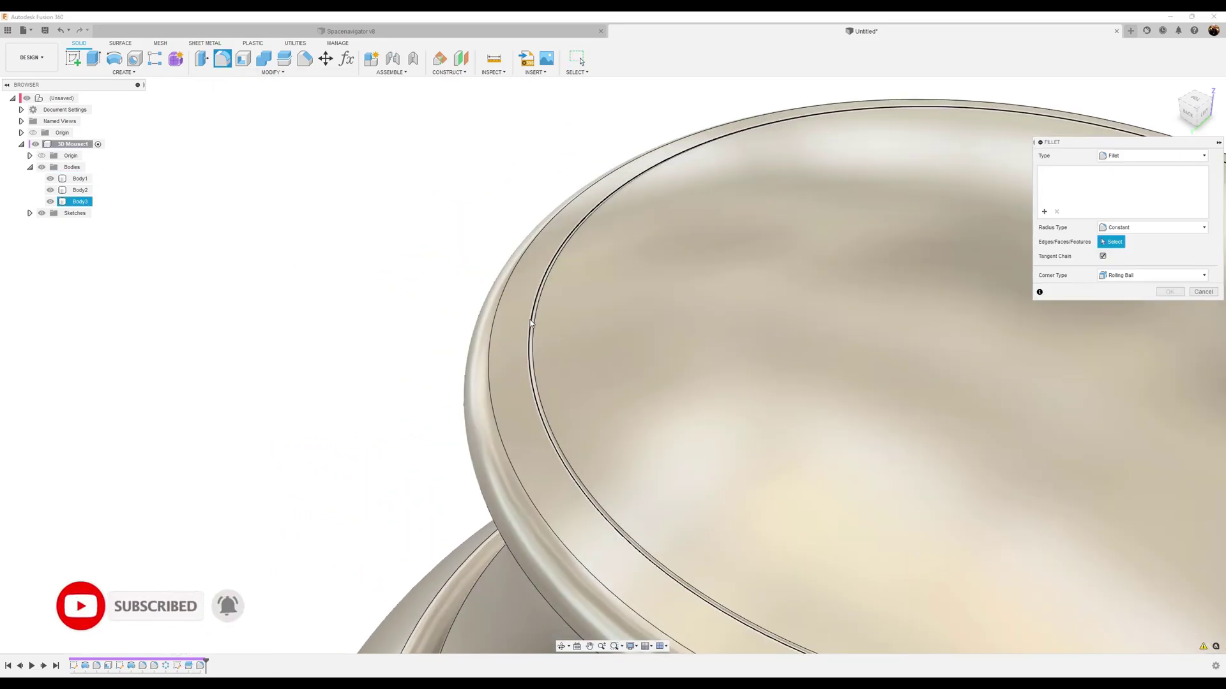
click(531, 324)
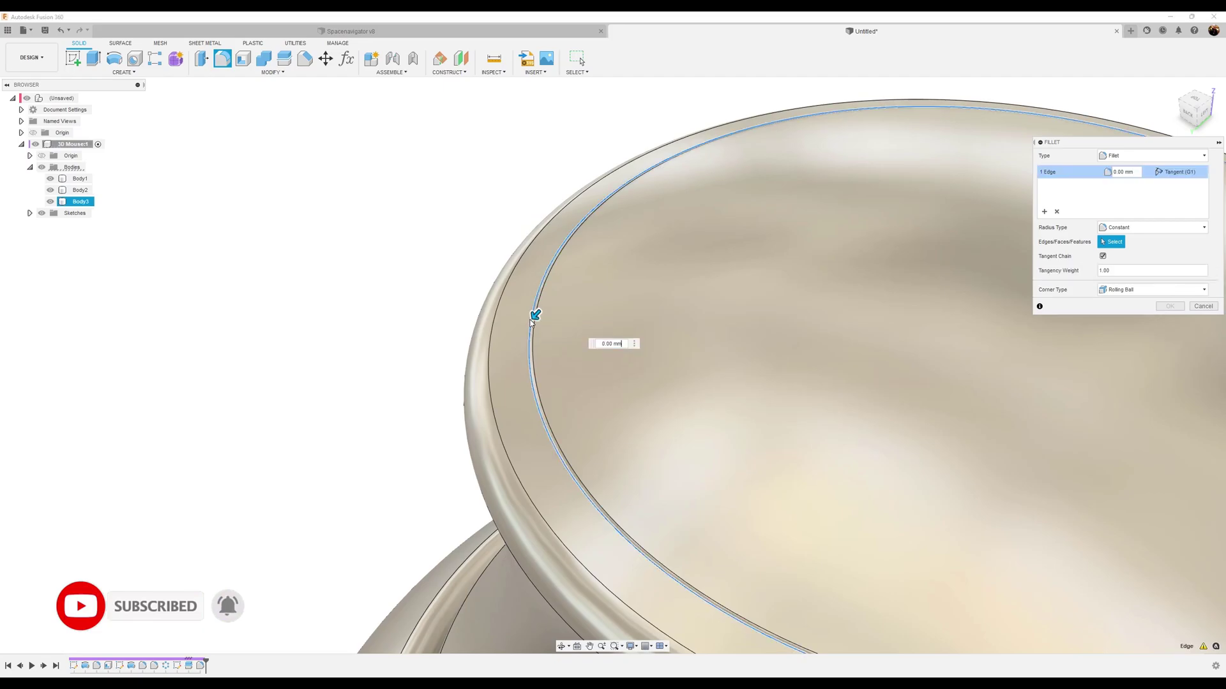
text(2)
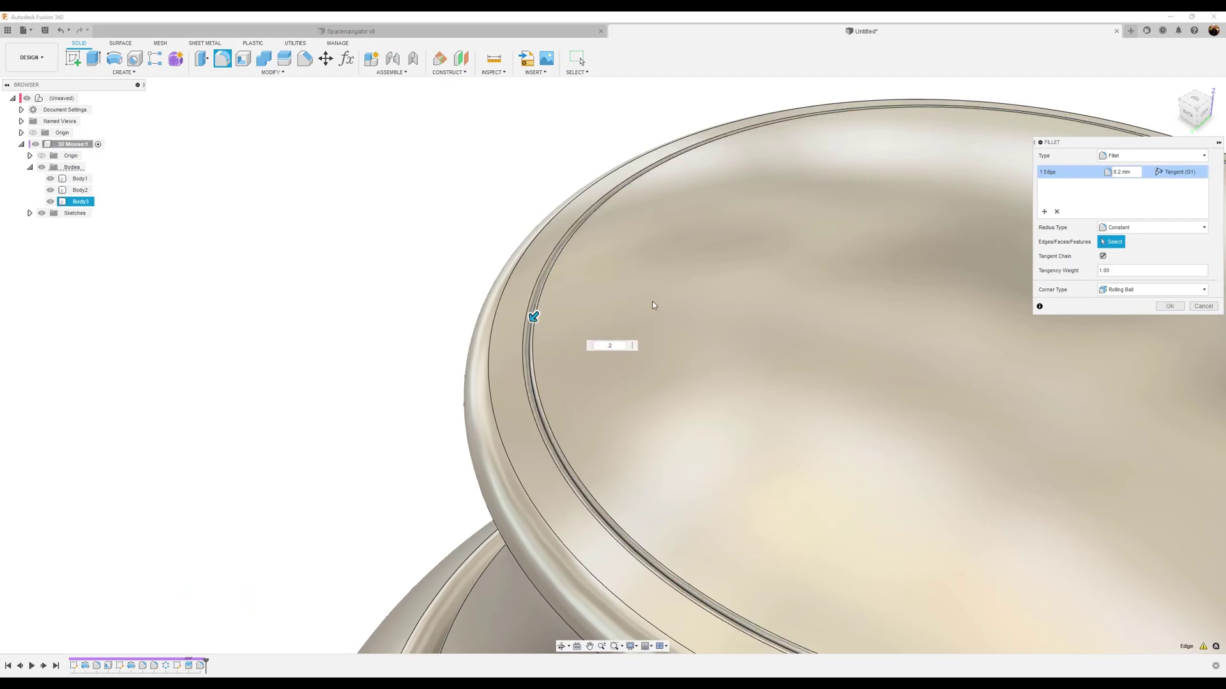
click(1180, 308)
Step: Hide the knob and cap bodies, and shell the base to a 1.2 mm inside thickness, removing the recess floor face
scroll(941, 345, down, 4)
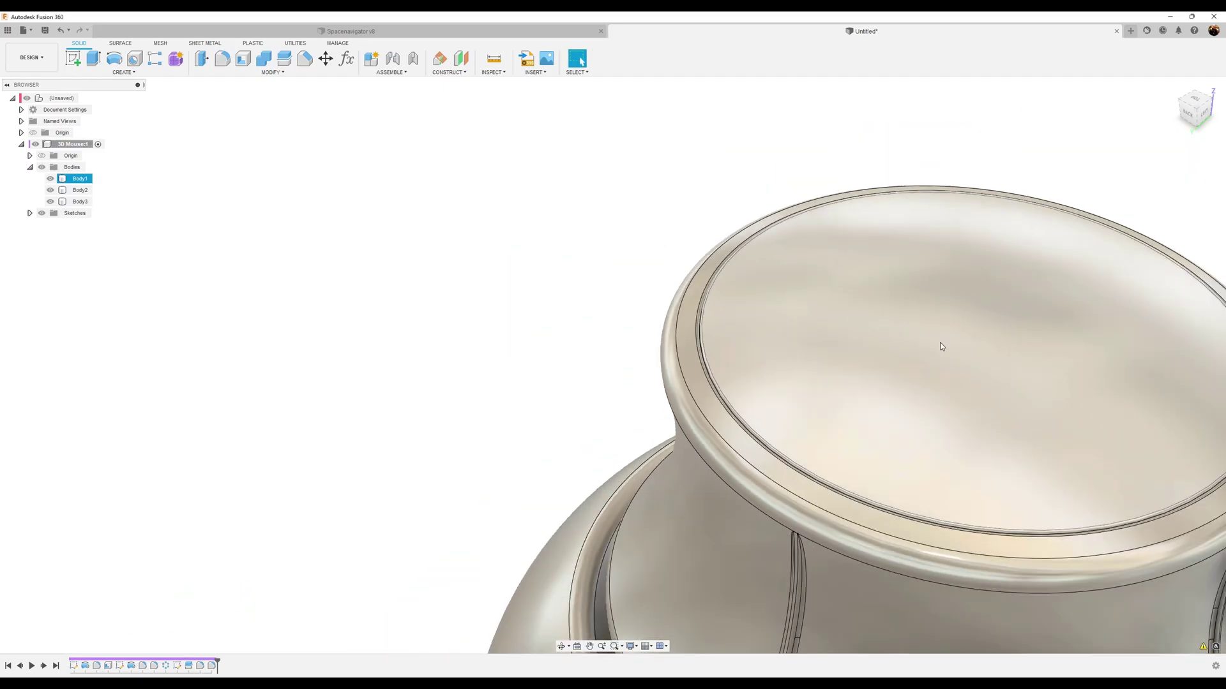
middle_drag(988, 361, 733, 234)
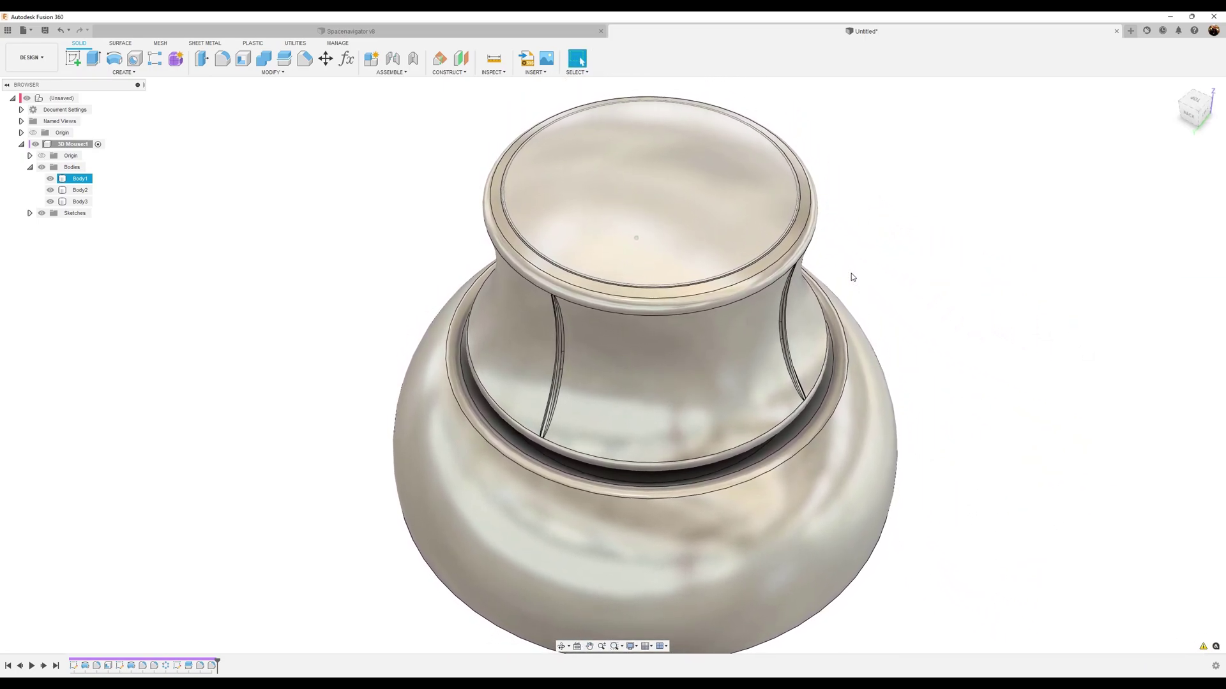
click(52, 179)
click(50, 202)
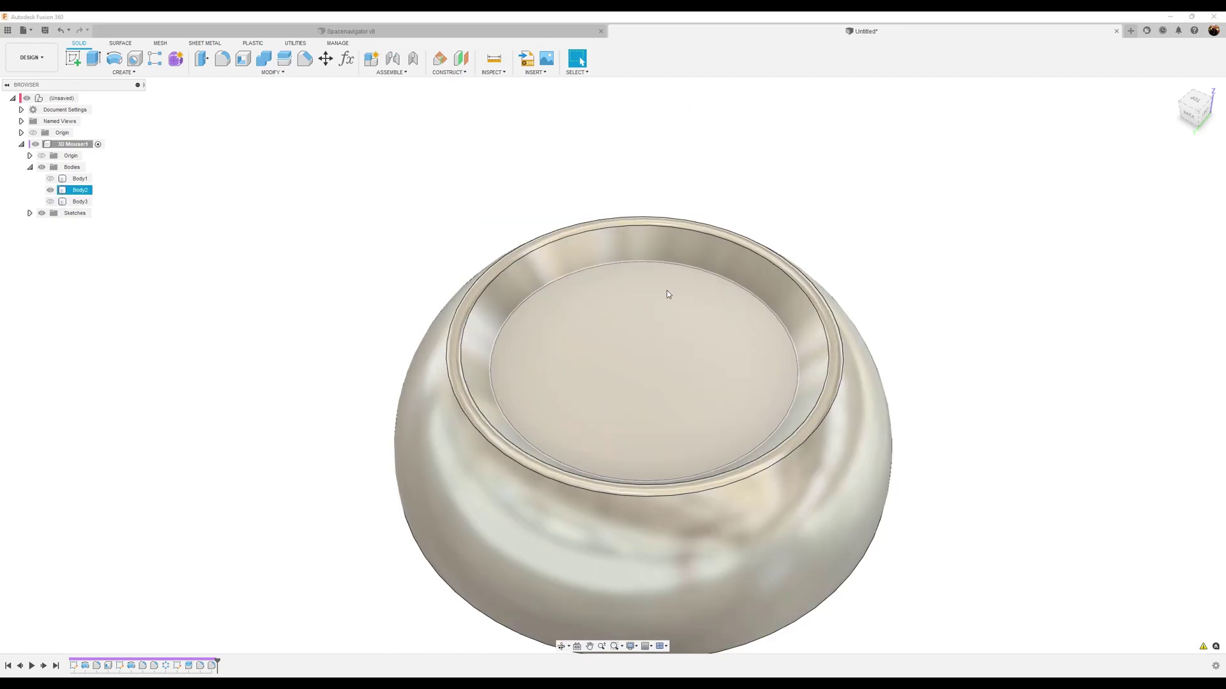
click(243, 59)
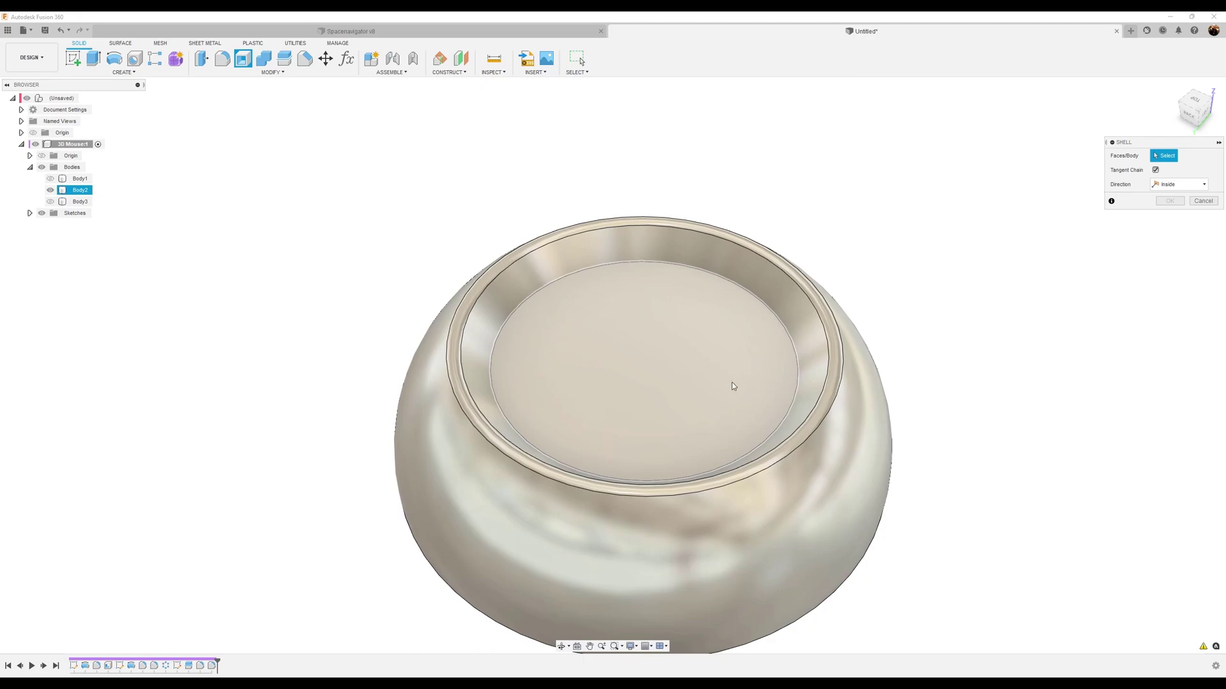
click(759, 409)
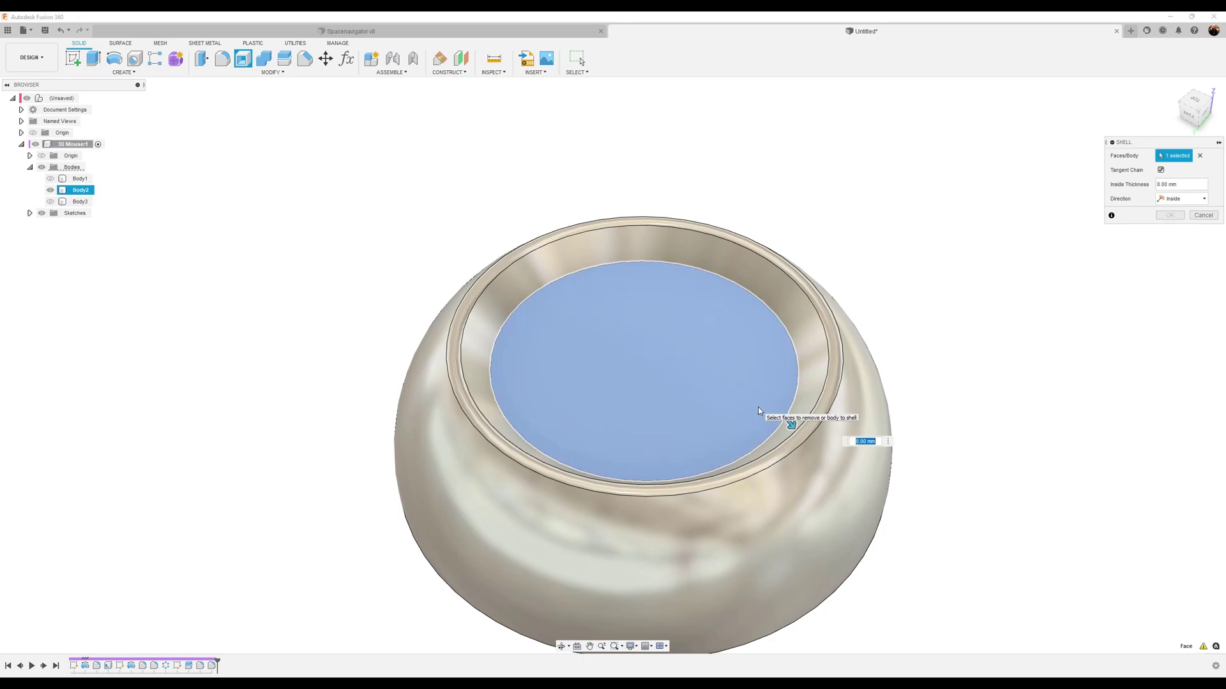
text(1.2)
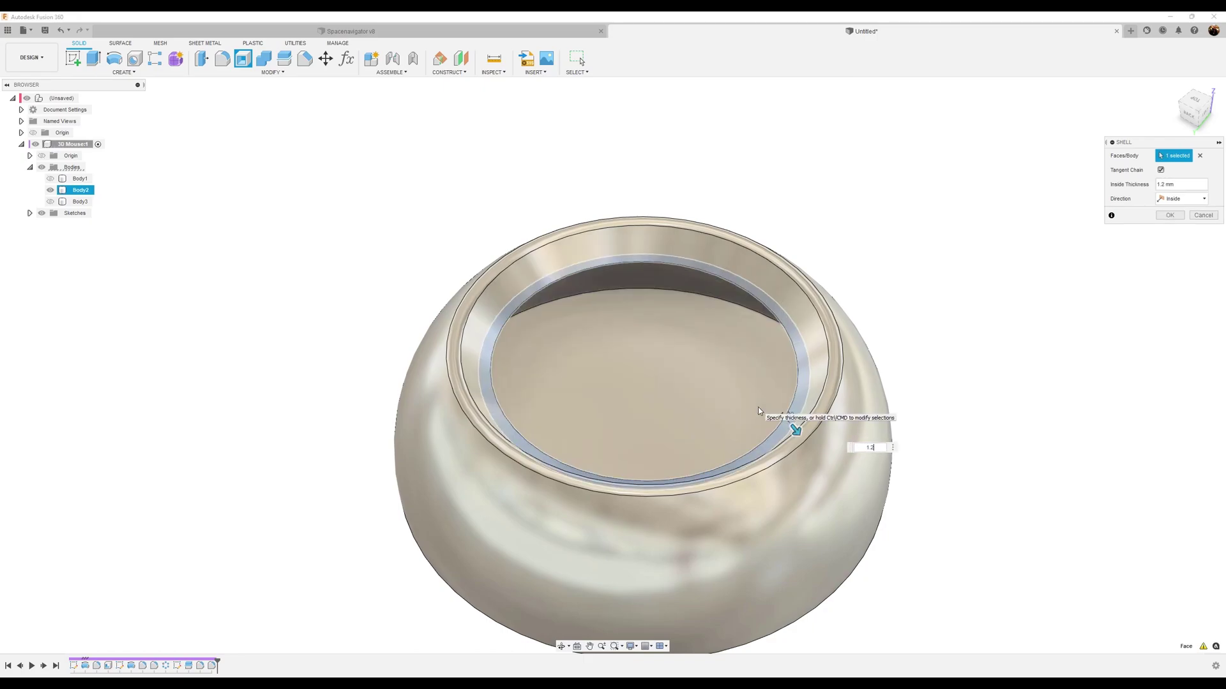
click(1171, 216)
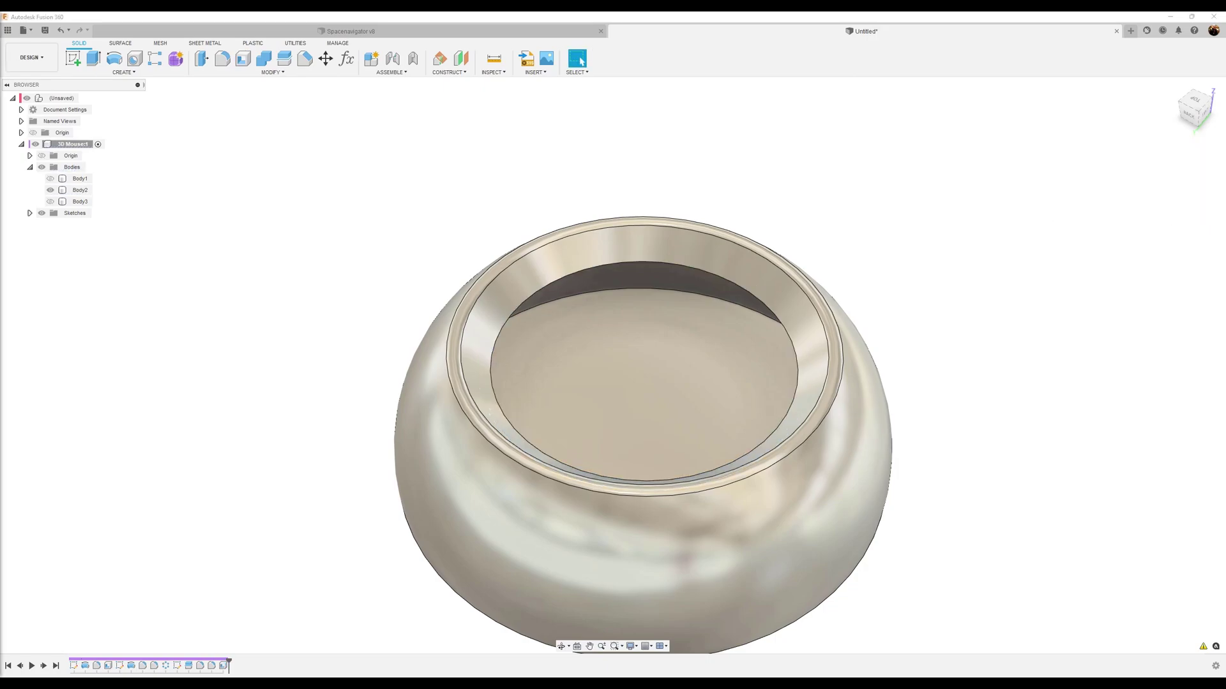
Step: Orient the model to the right view and start a sketch on the vertical origin plane facing it
click(1189, 115)
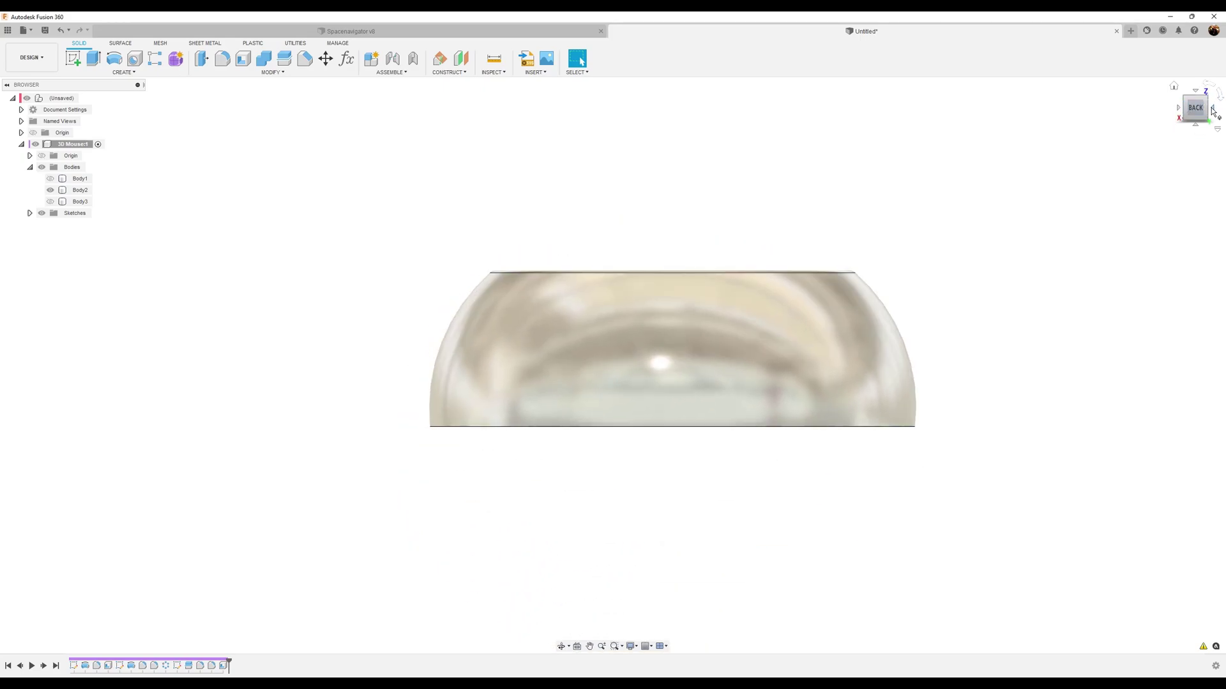
click(1213, 111)
click(1213, 111)
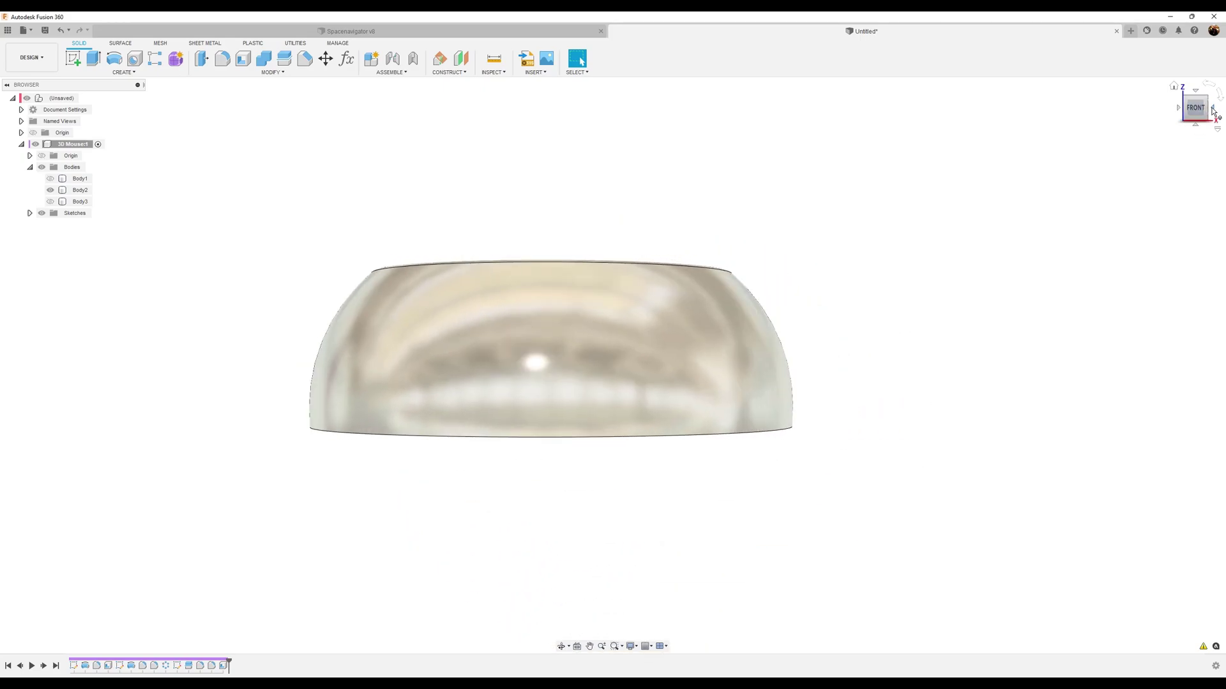
click(1213, 111)
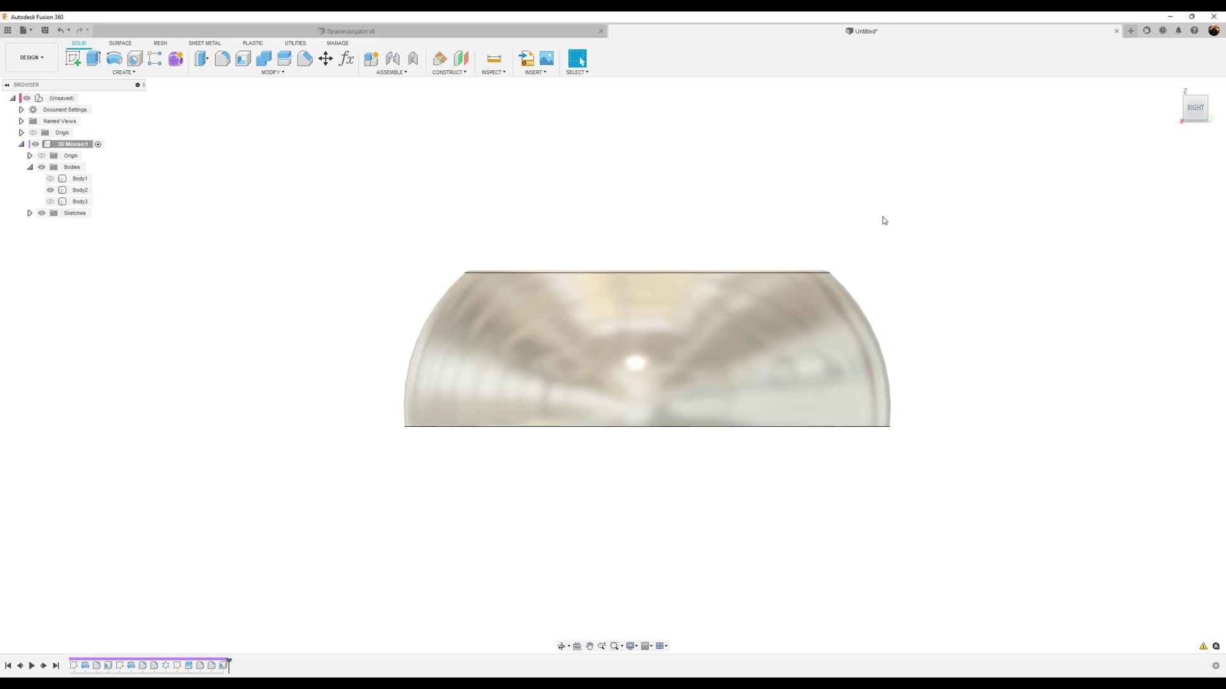
middle_drag(884, 221, 821, 219)
click(73, 59)
click(599, 406)
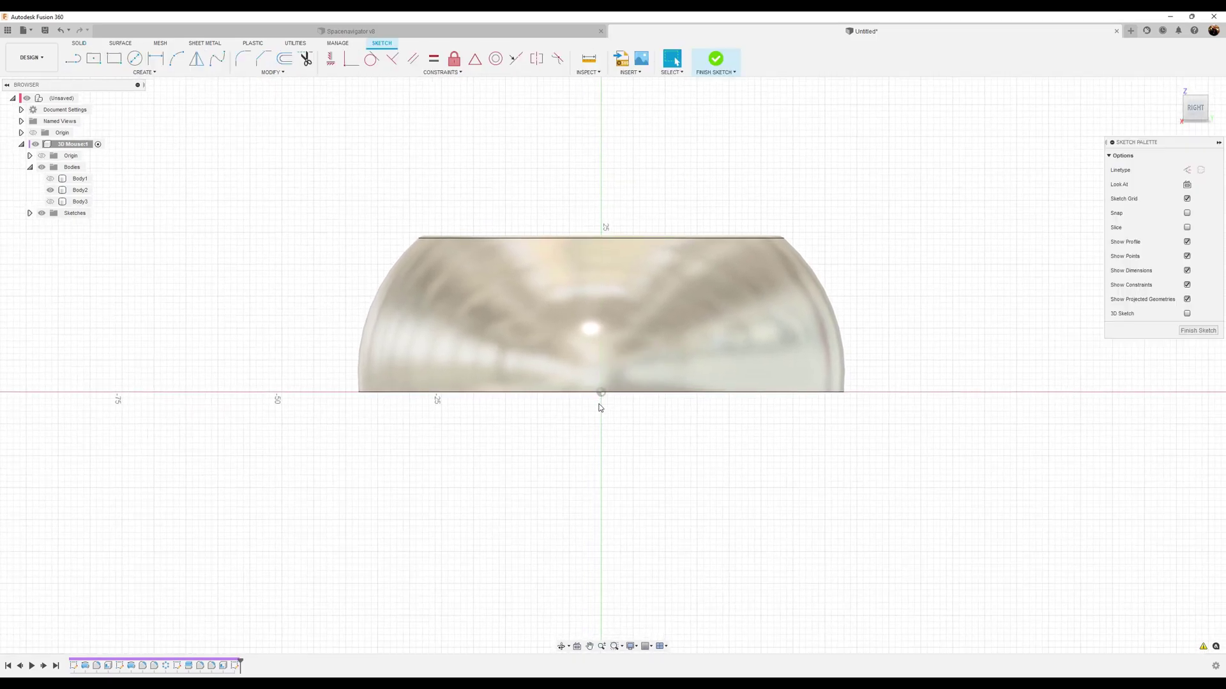
Step: Draw a vertical construction line from the origin up to the base's top edge
mouse_move(699, 462)
middle_down()
mouse_move(662, 506)
mouse_move(675, 517)
middle_up()
scroll(588, 485, up, 5)
click(72, 60)
click(1187, 170)
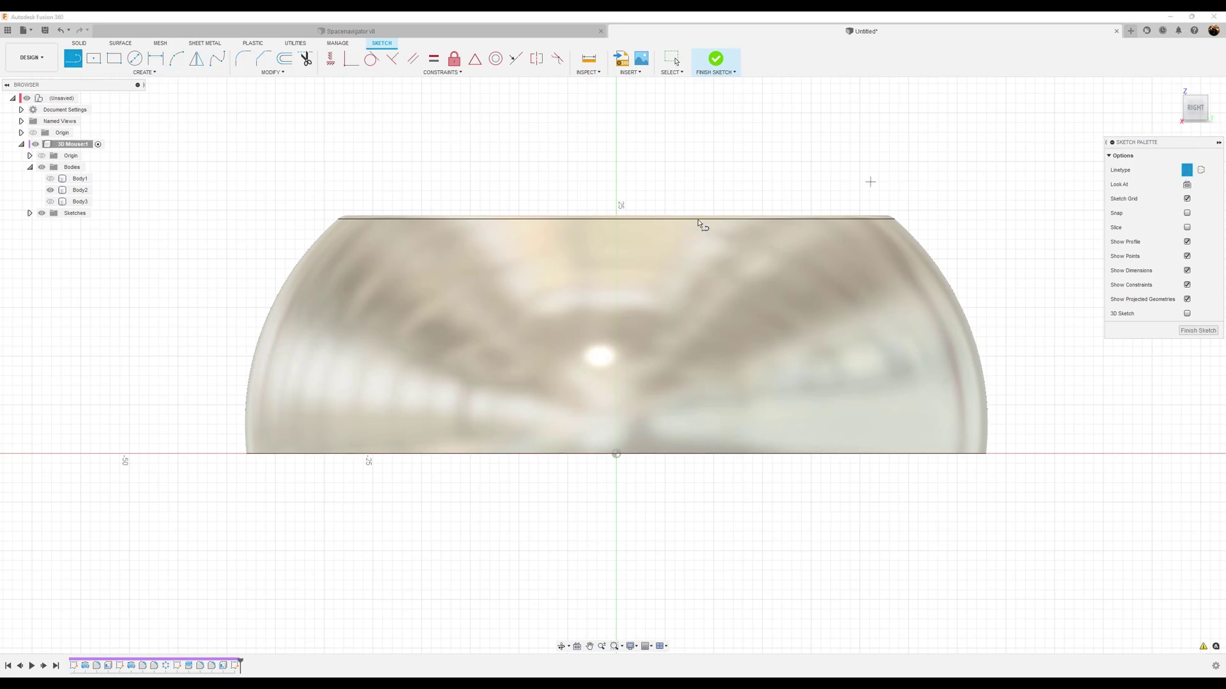
click(616, 453)
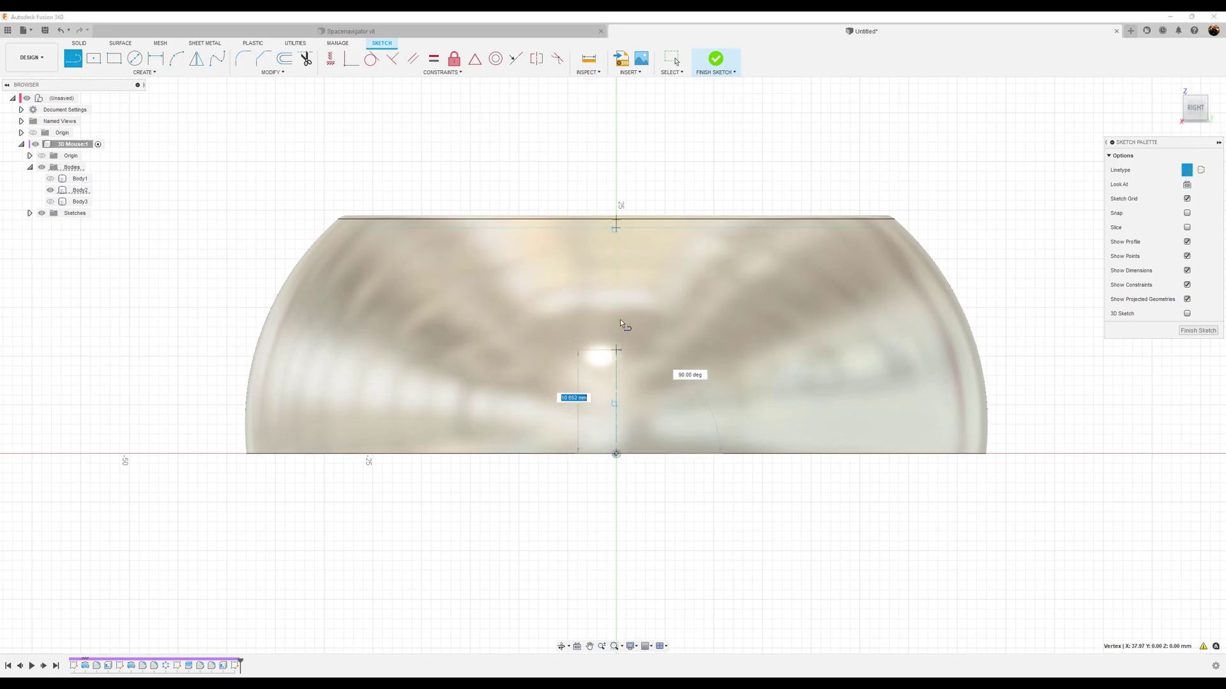
double_click(621, 218)
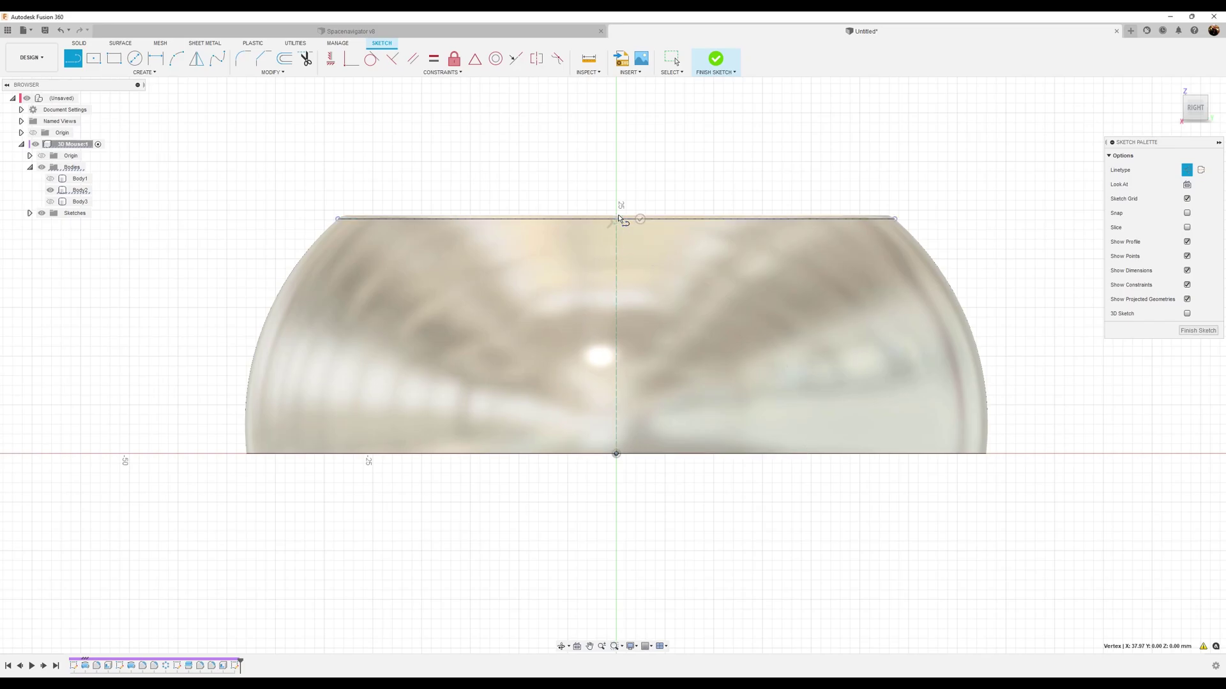
Step: Sketch a 20 mm by 4 mm center rectangle in normal linetype, centred on the vertical construction line
middle_drag(695, 393, 657, 411)
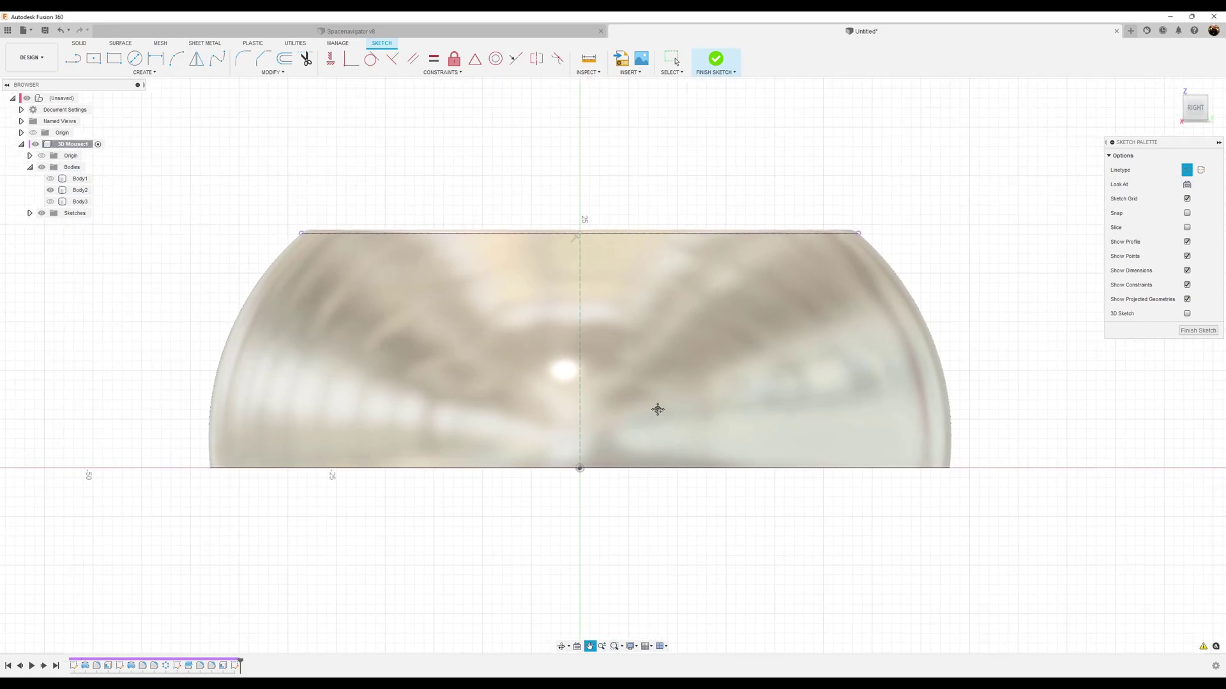
click(93, 58)
click(1188, 213)
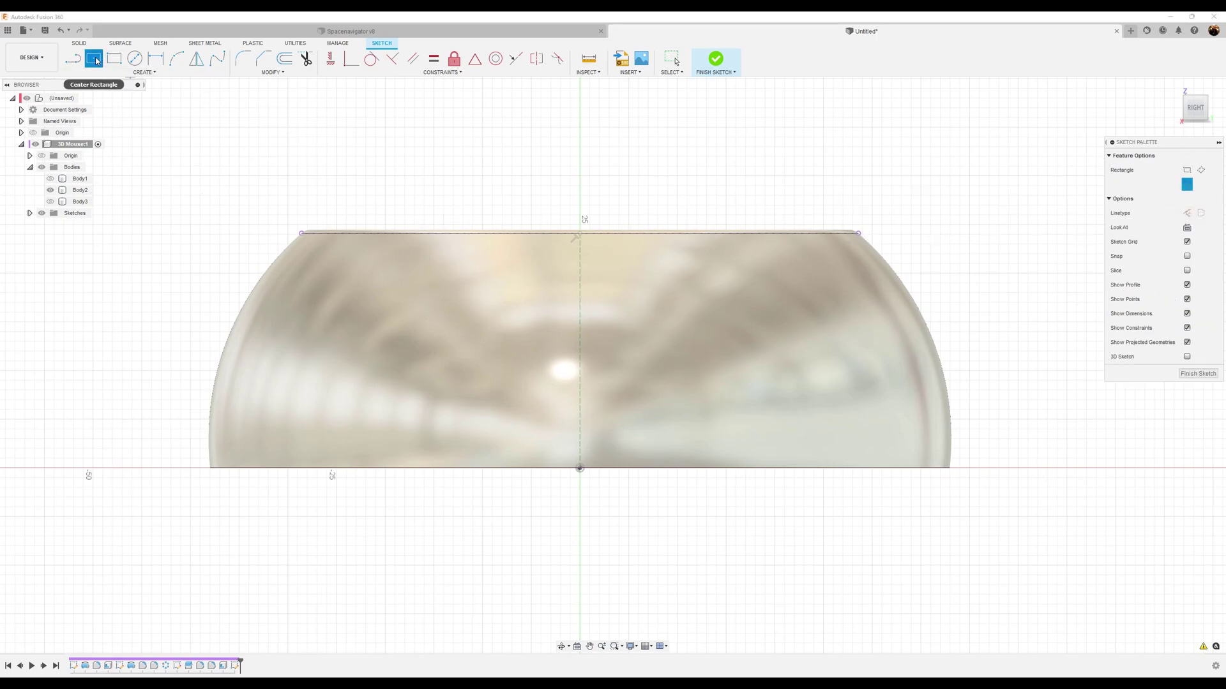
click(580, 328)
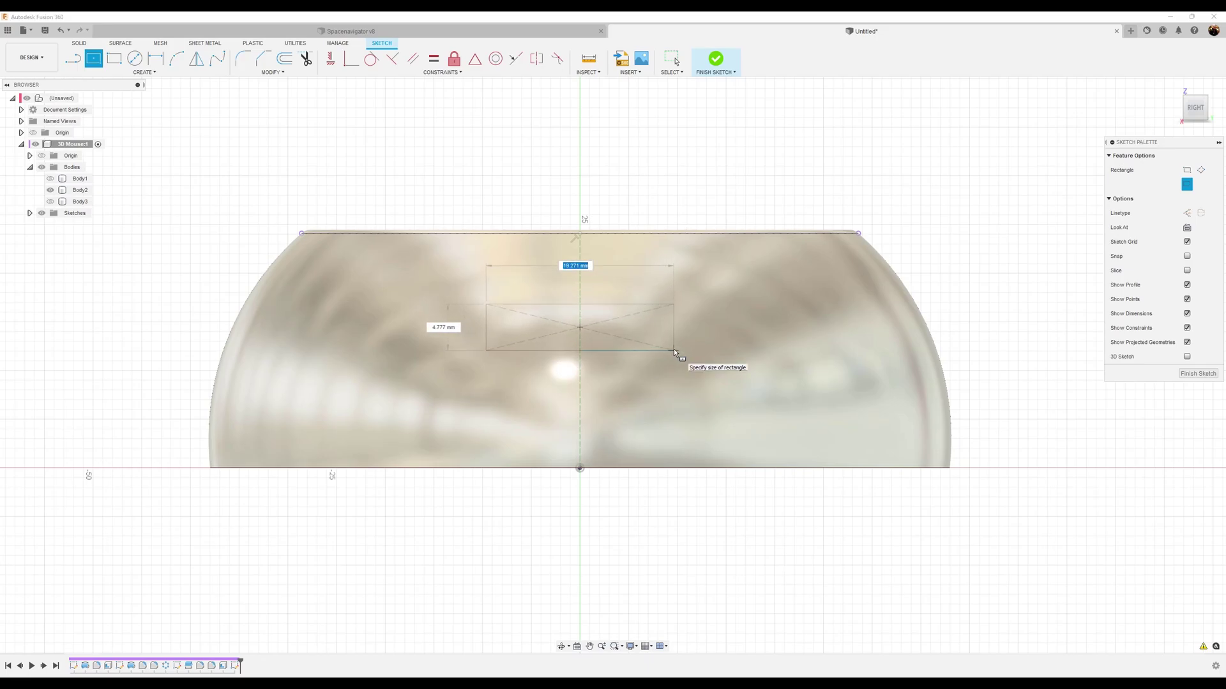
text(2)
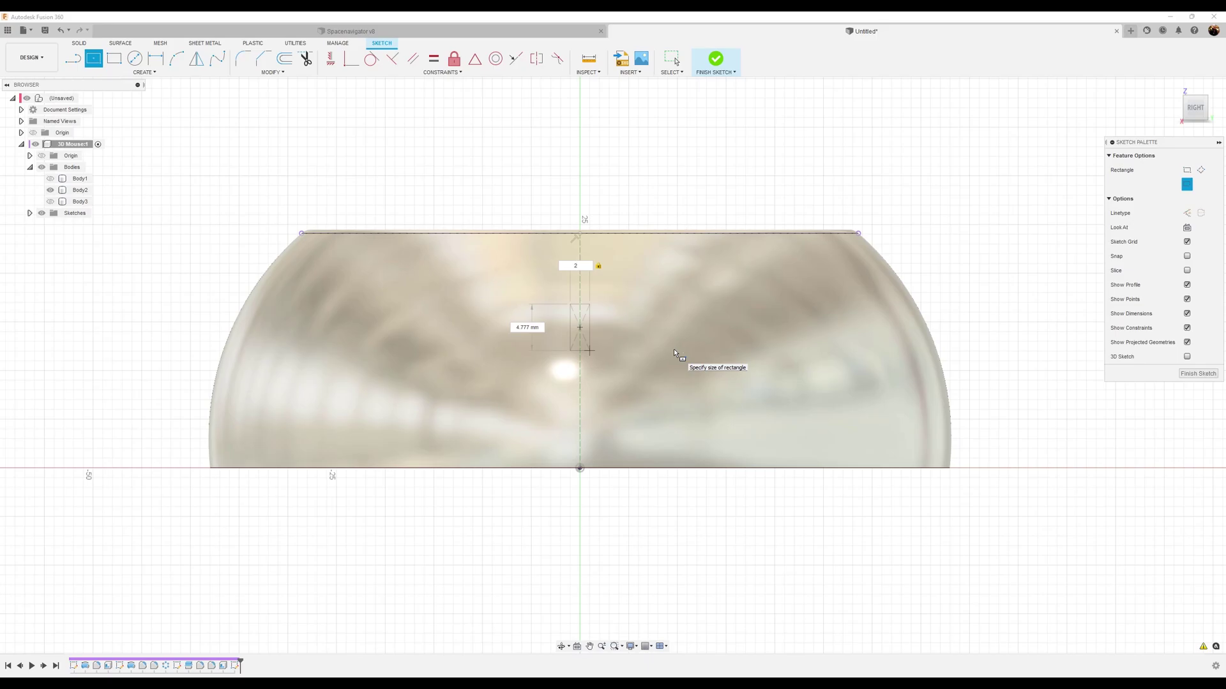
text(0)
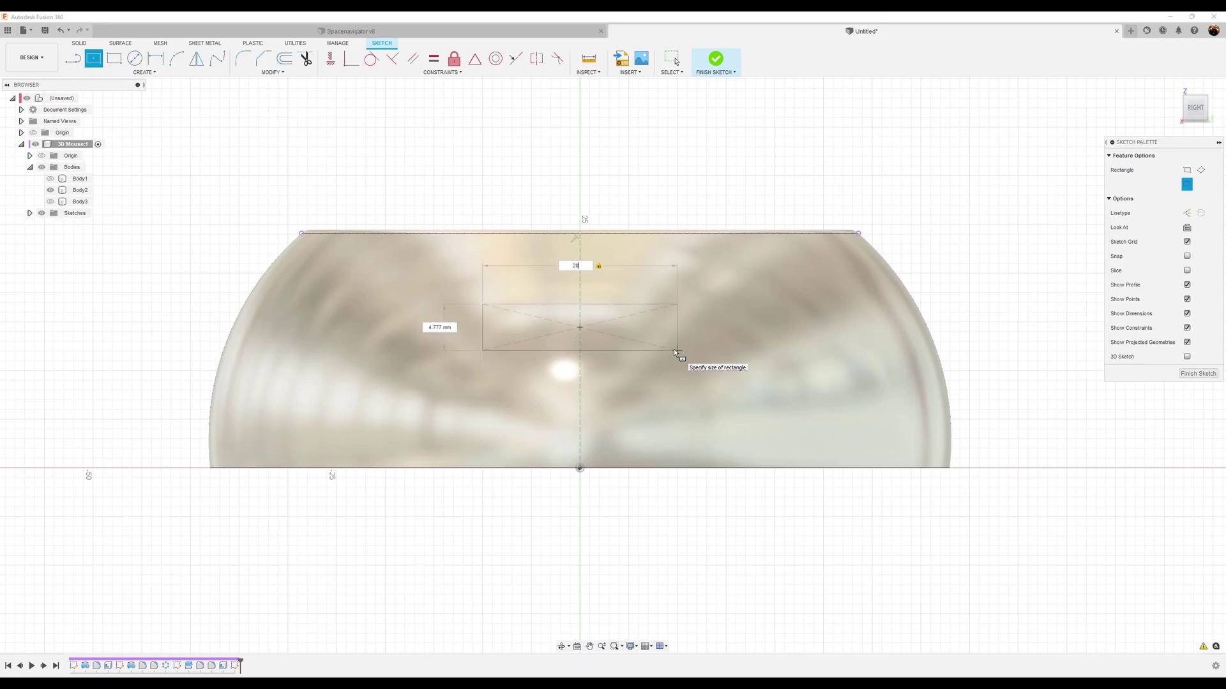
key(Tab)
text(4)
key(Return)
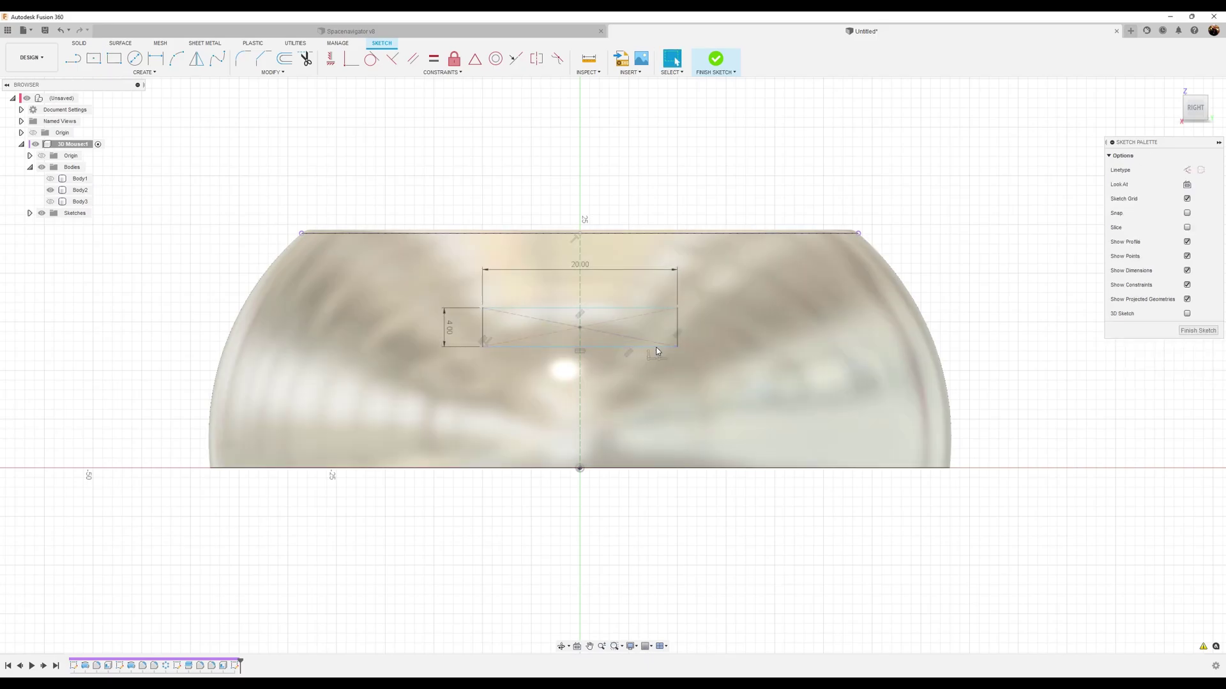
Step: Dimension the rectangle's centre point 20 mm above the origin
click(155, 58)
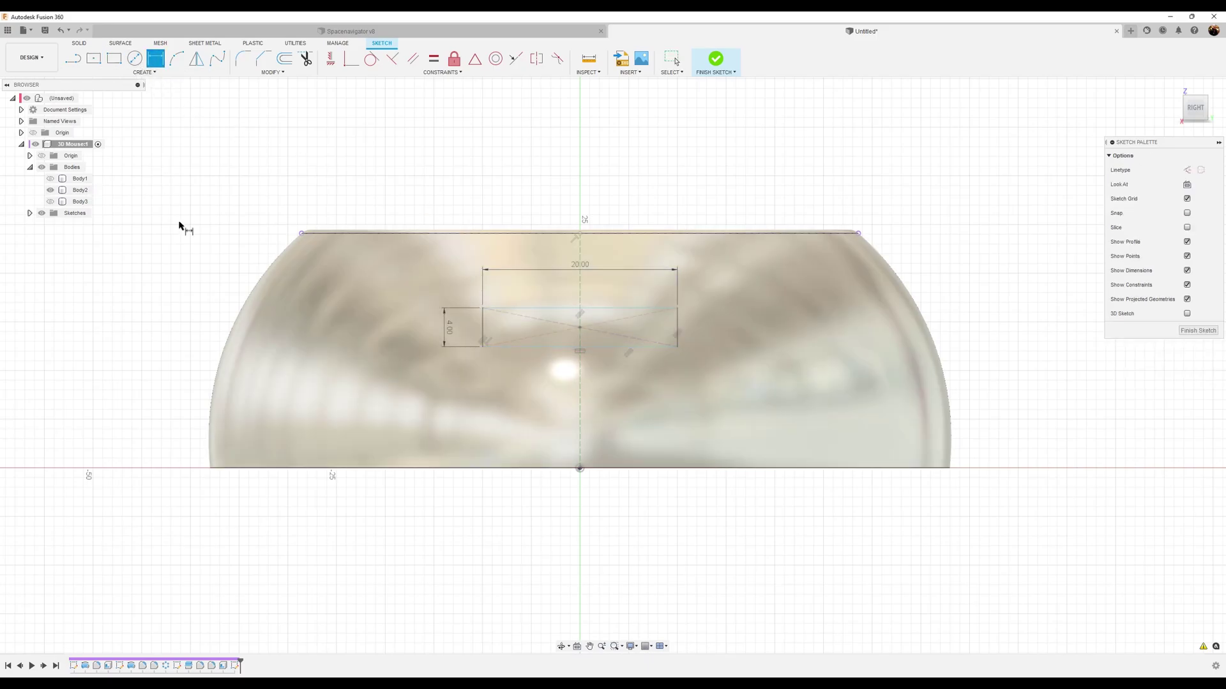
click(580, 328)
click(580, 469)
click(348, 381)
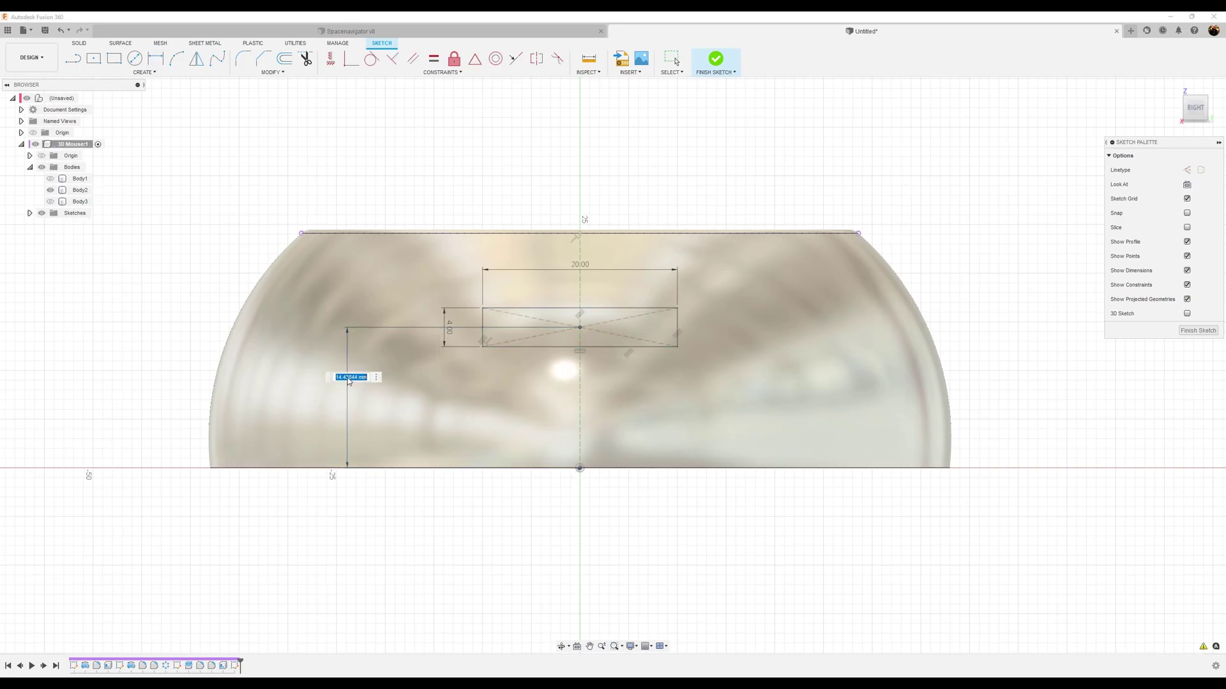
key(BackSpace)
key(Return)
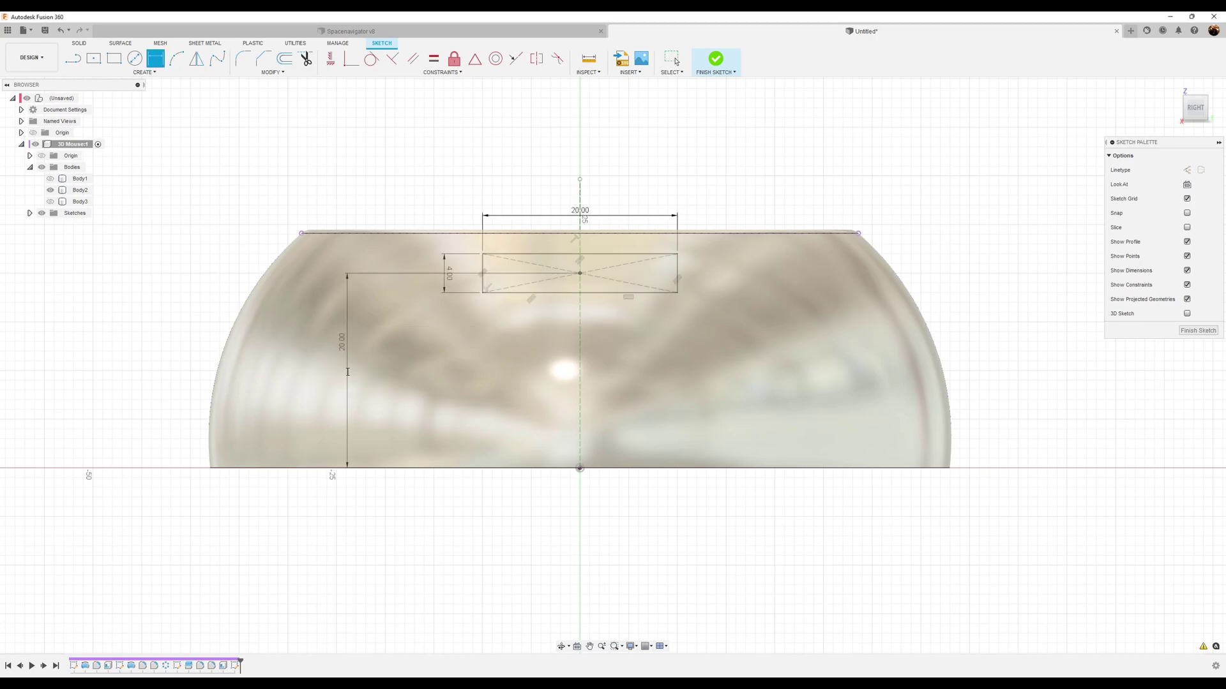
Step: Hide the base body and round the rectangle's two left corners with 1 mm sketch fillets
middle_drag(936, 264, 943, 305)
scroll(614, 305, up, 4)
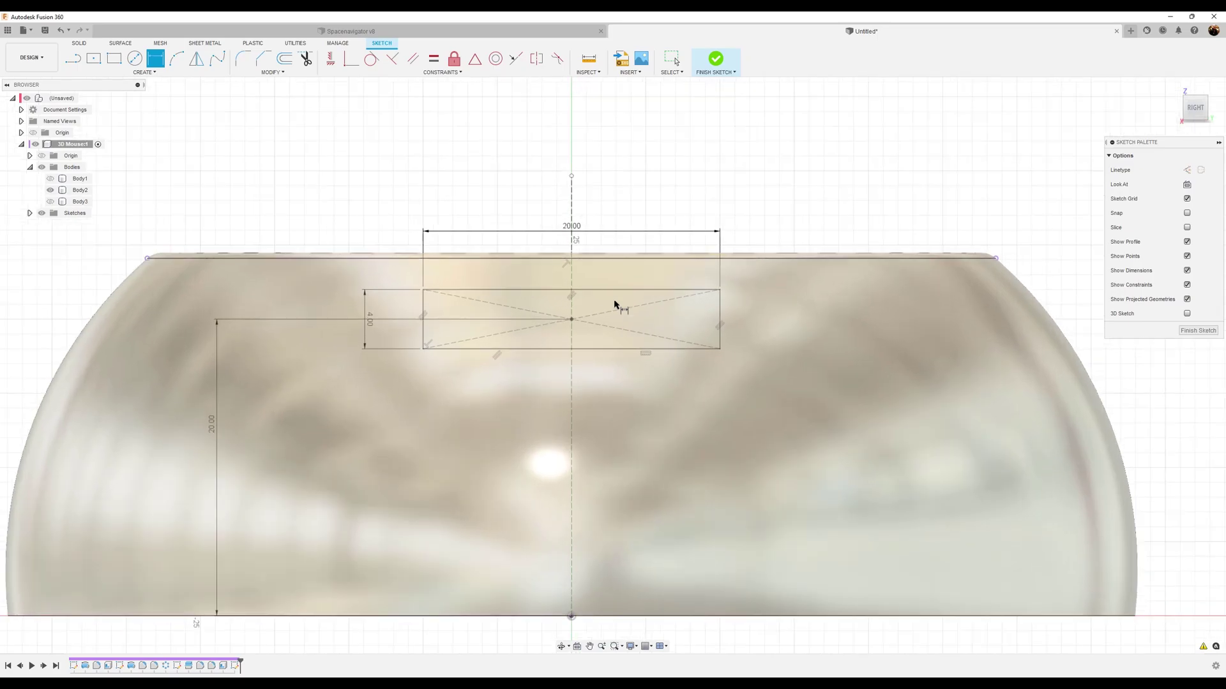
scroll(655, 360, up, 2)
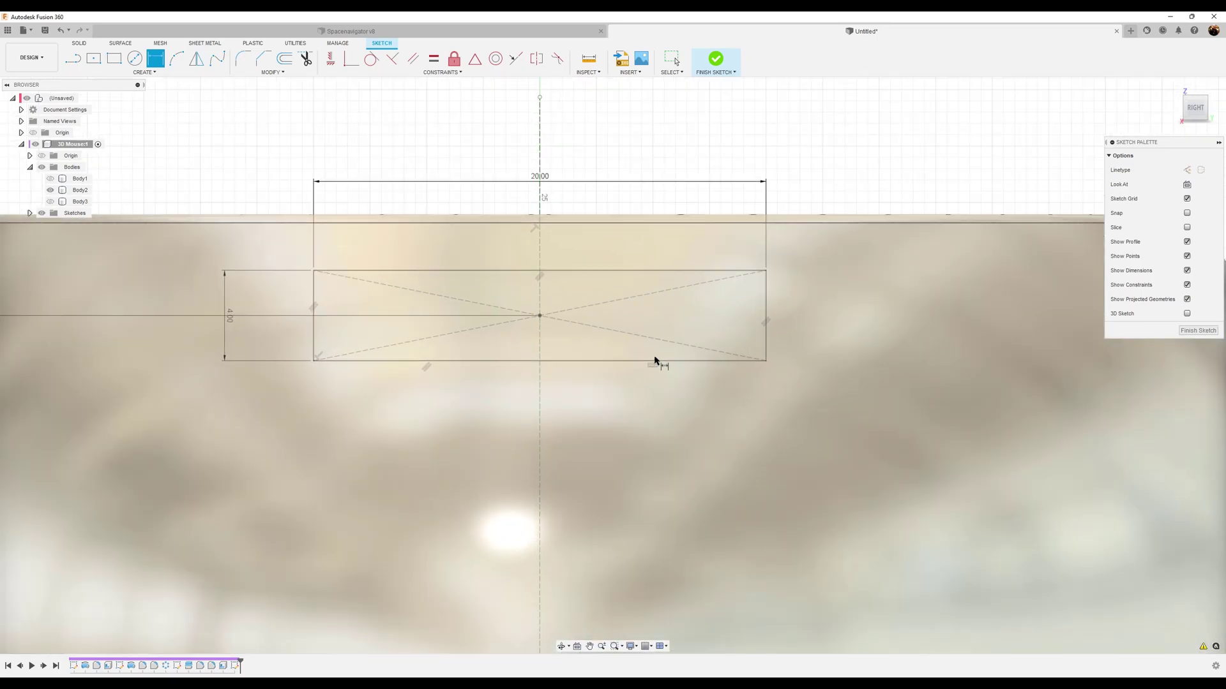
scroll(655, 360, down, 2)
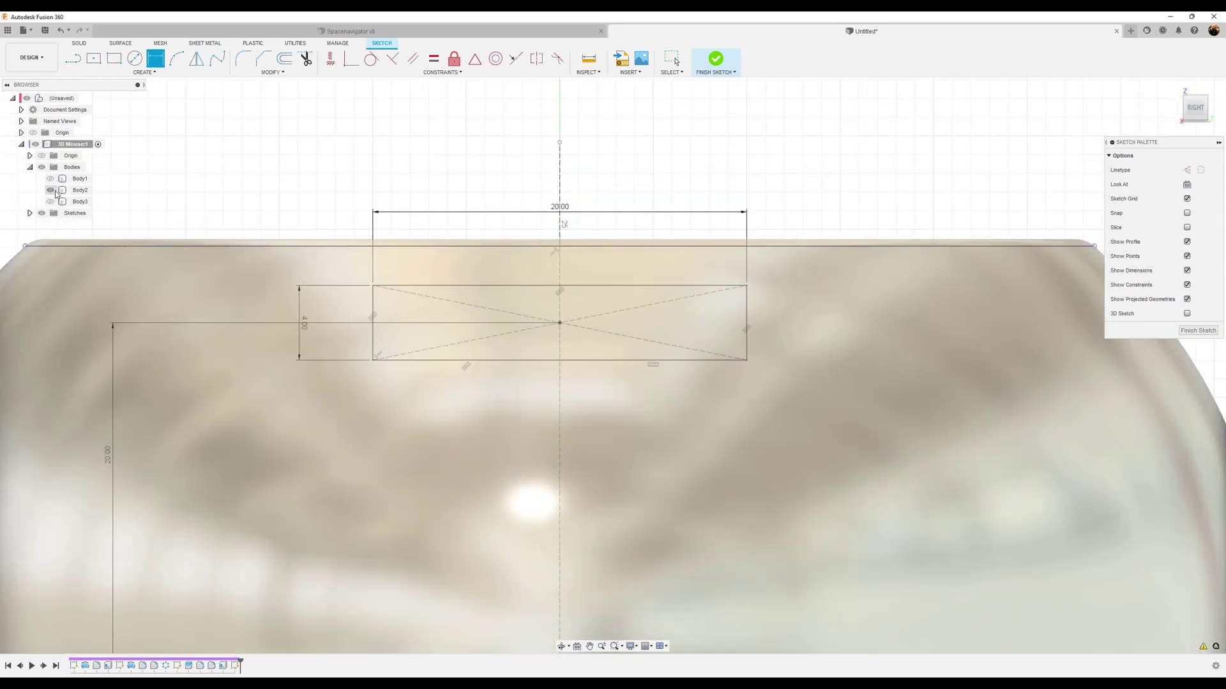
click(51, 190)
key(Escape)
click(243, 58)
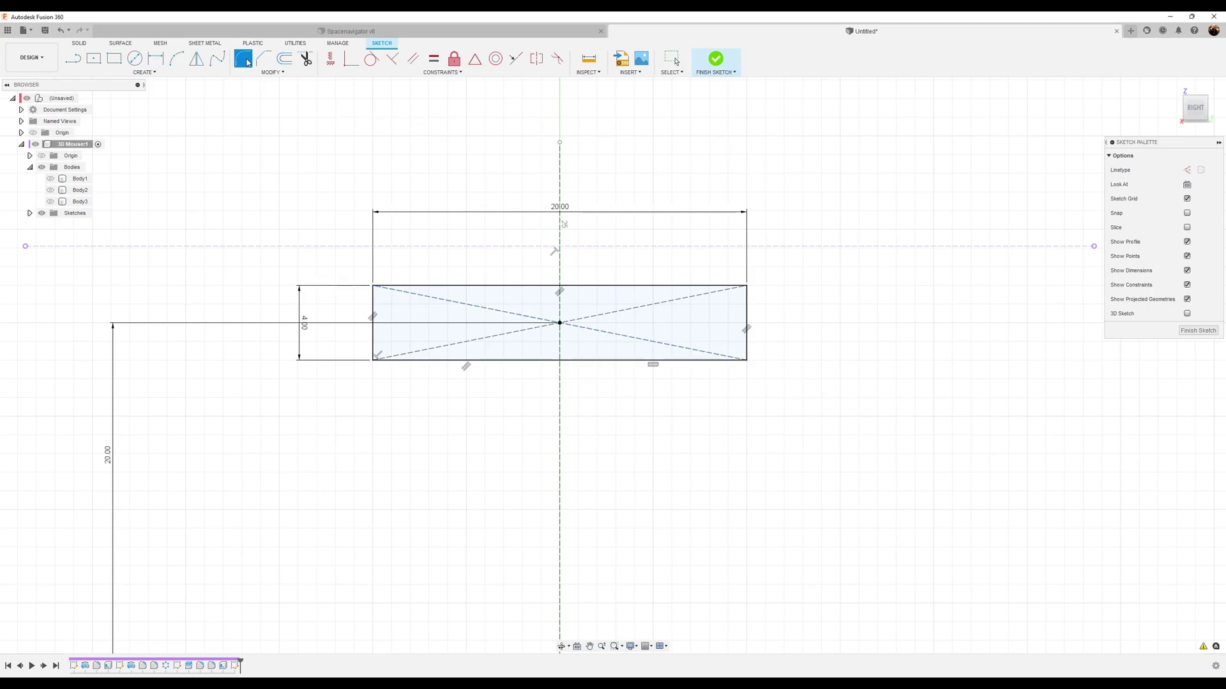
click(429, 287)
click(373, 306)
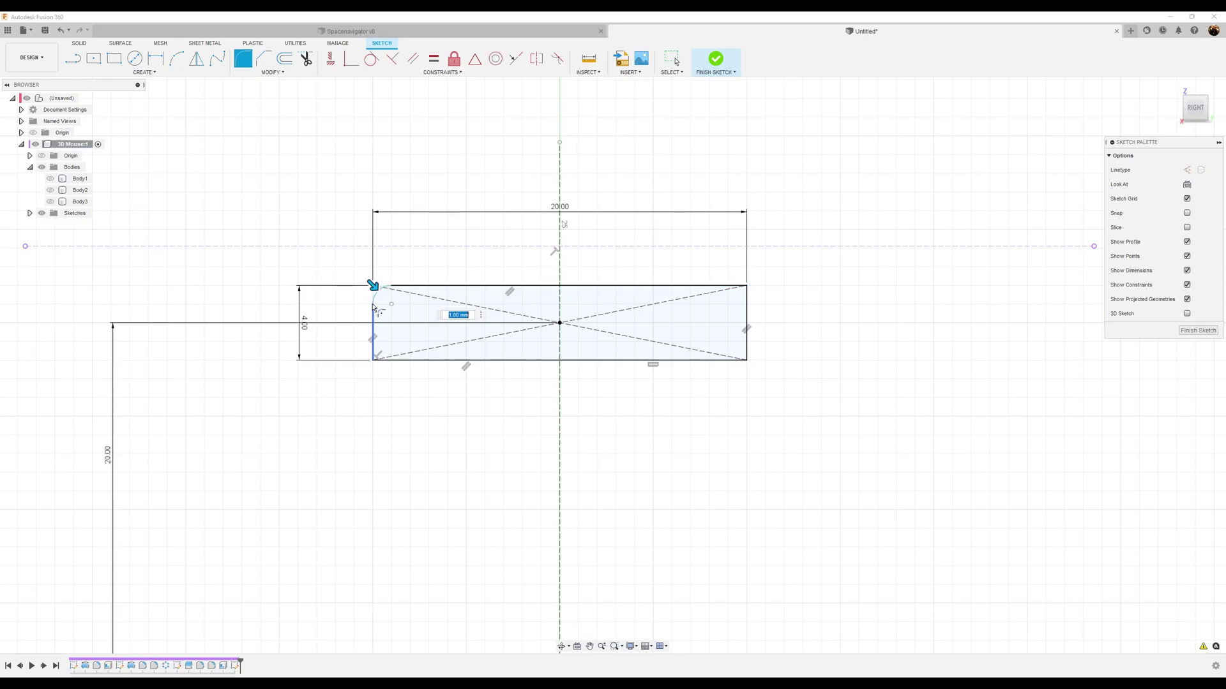
key(Return)
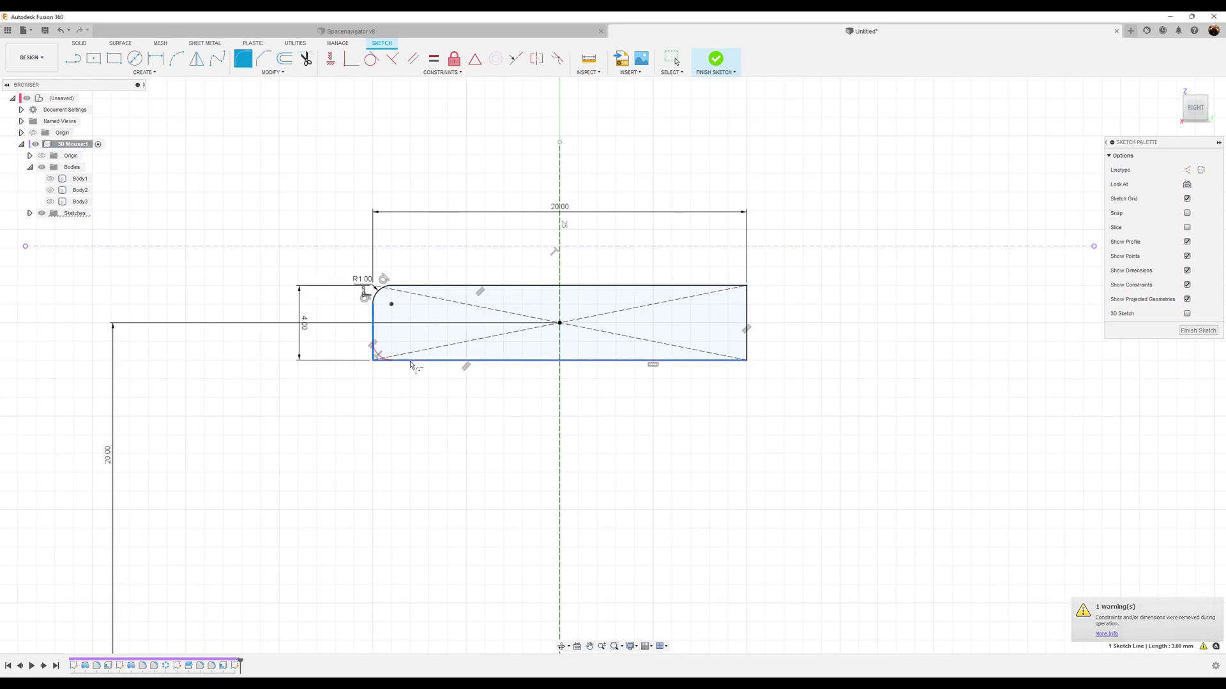
click(374, 342)
click(396, 360)
key(Return)
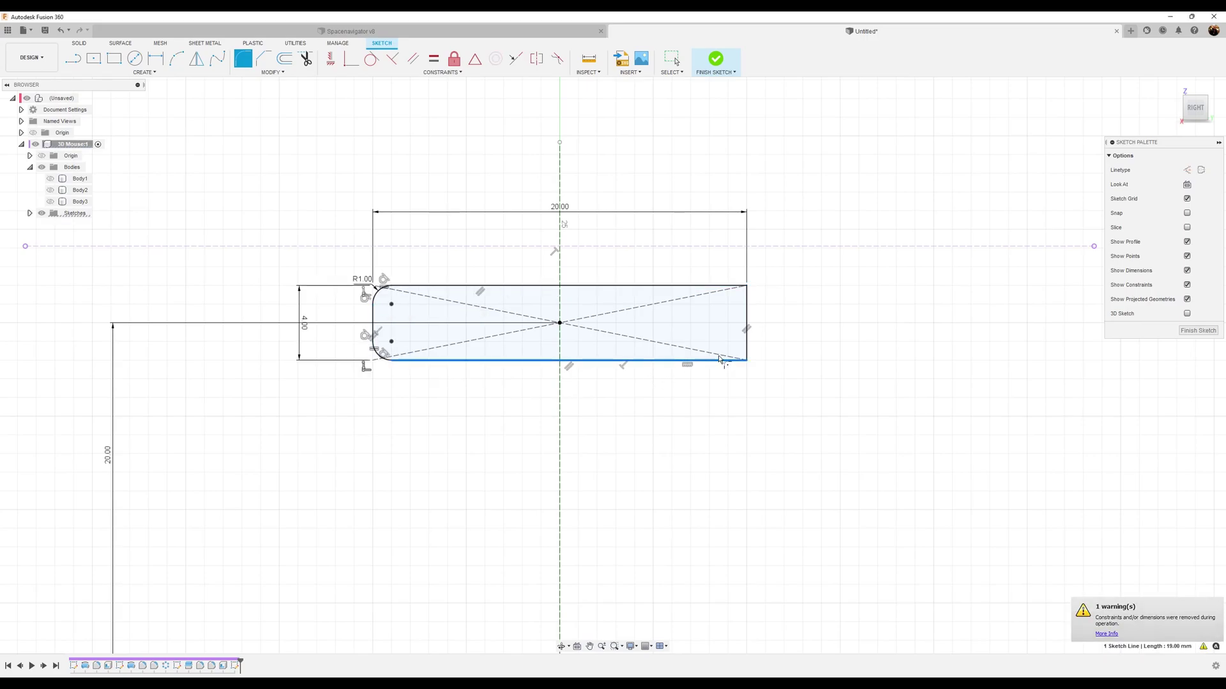
Step: Round the rectangle's two right corners with 1 mm sketch fillets
click(746, 348)
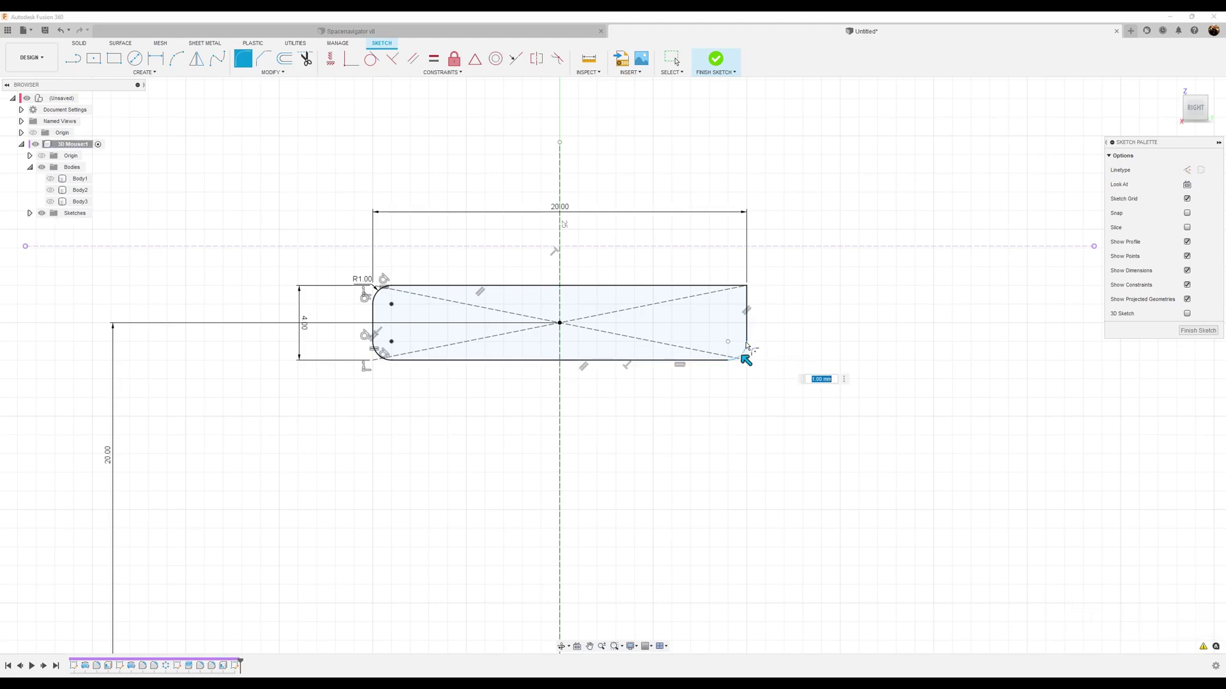
key(Return)
click(747, 332)
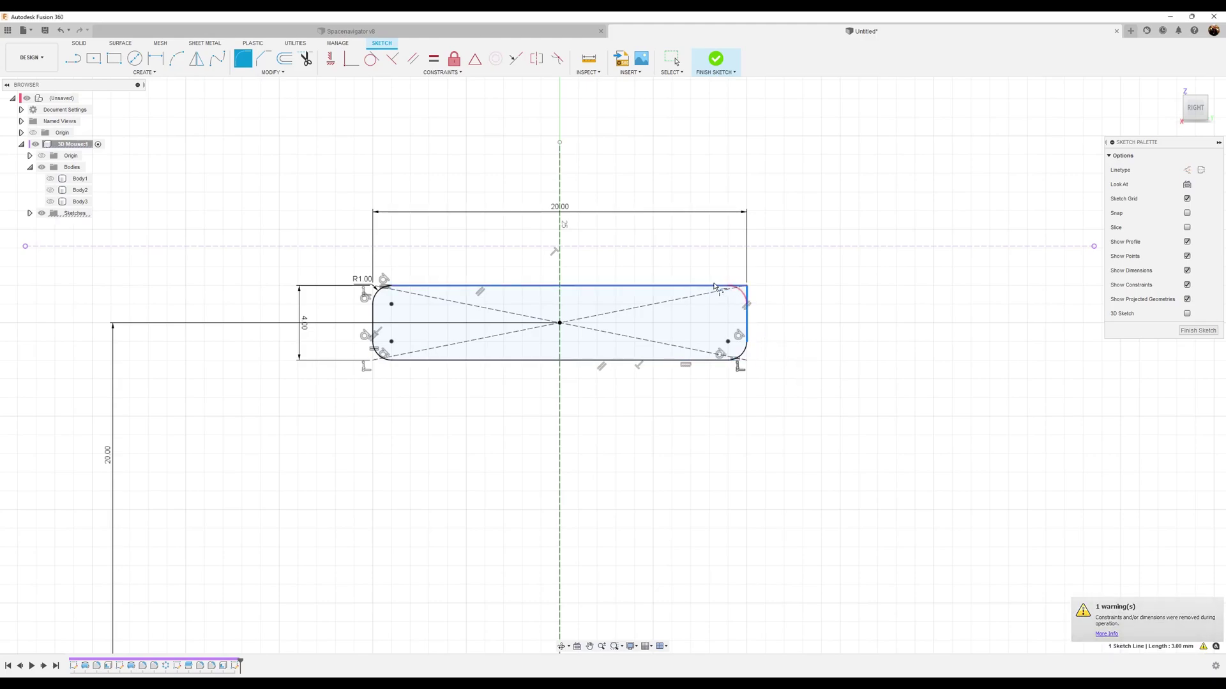
click(716, 292)
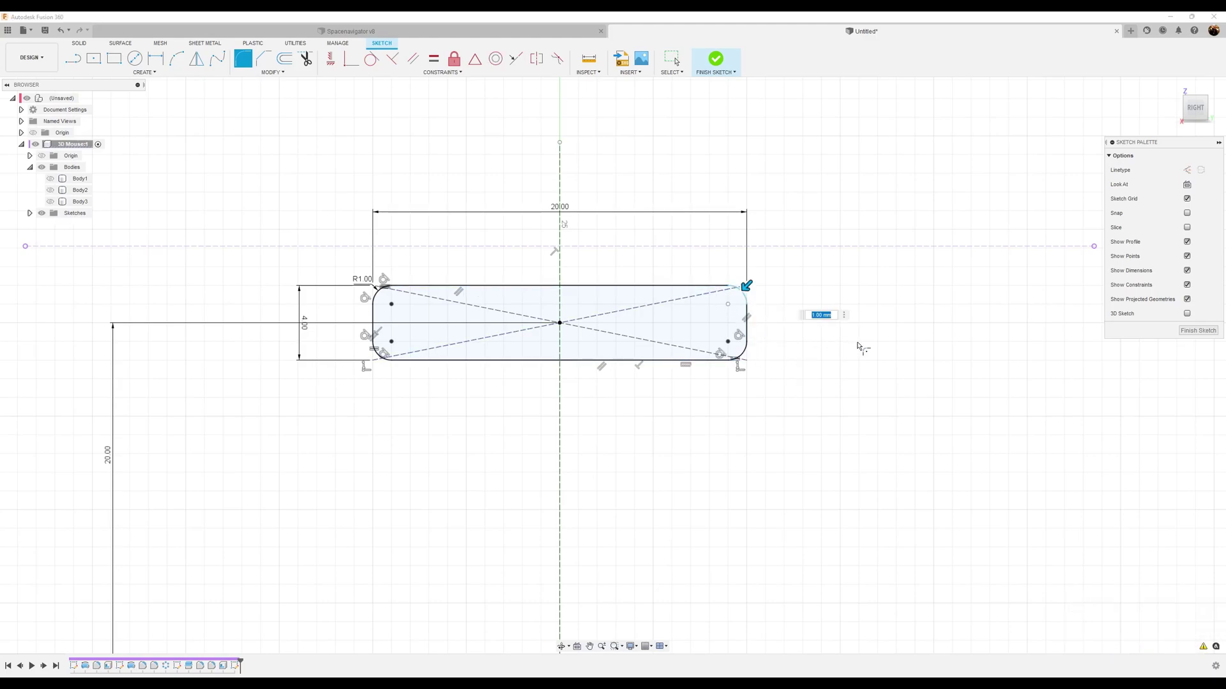
key(Return)
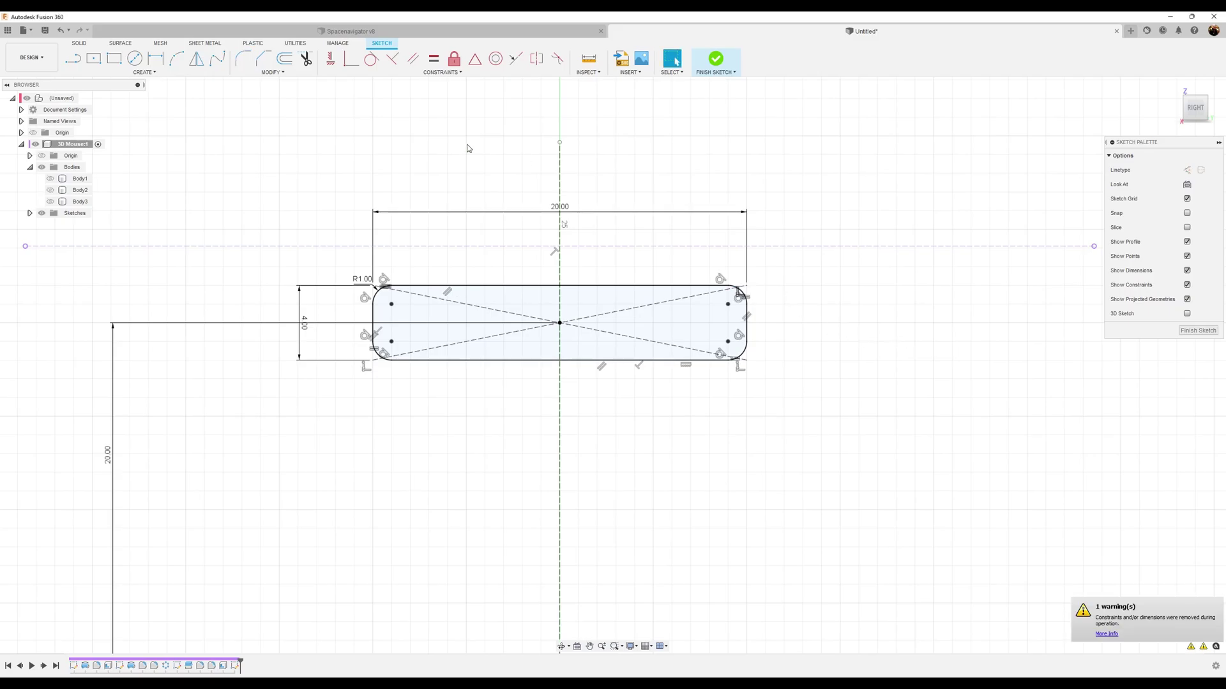
Step: Offset the whole rounded rectangle outline inward by 0.5 mm
click(285, 58)
scroll(595, 307, up, 3)
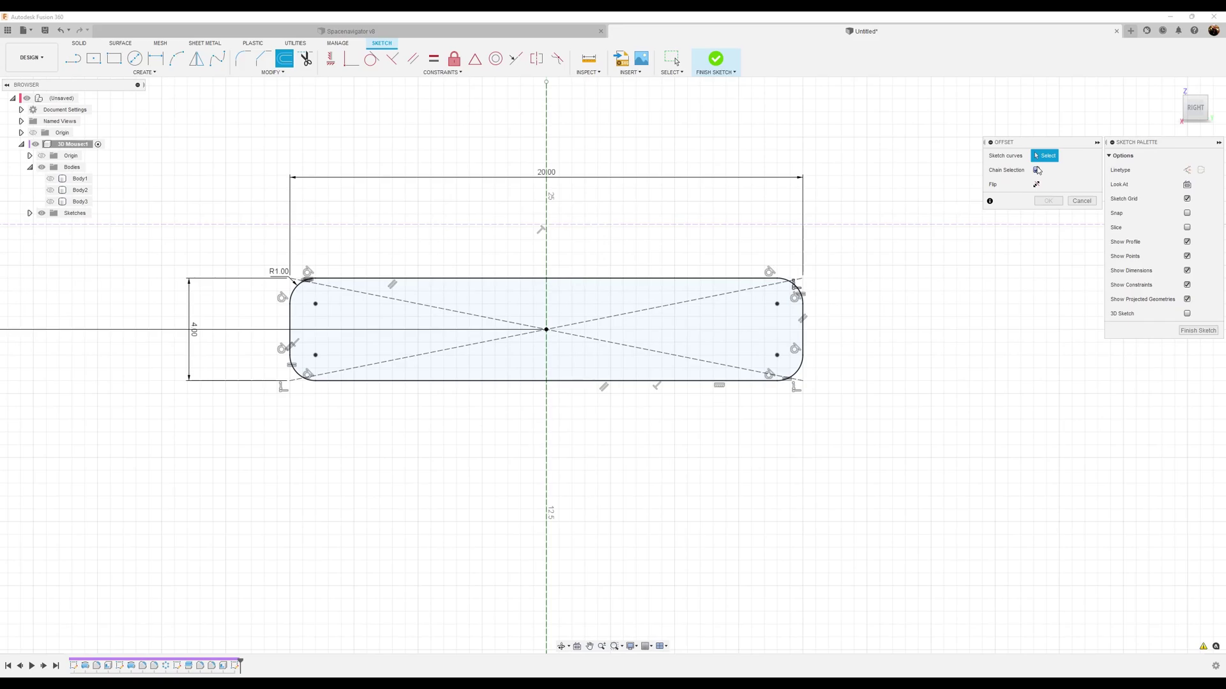
click(650, 280)
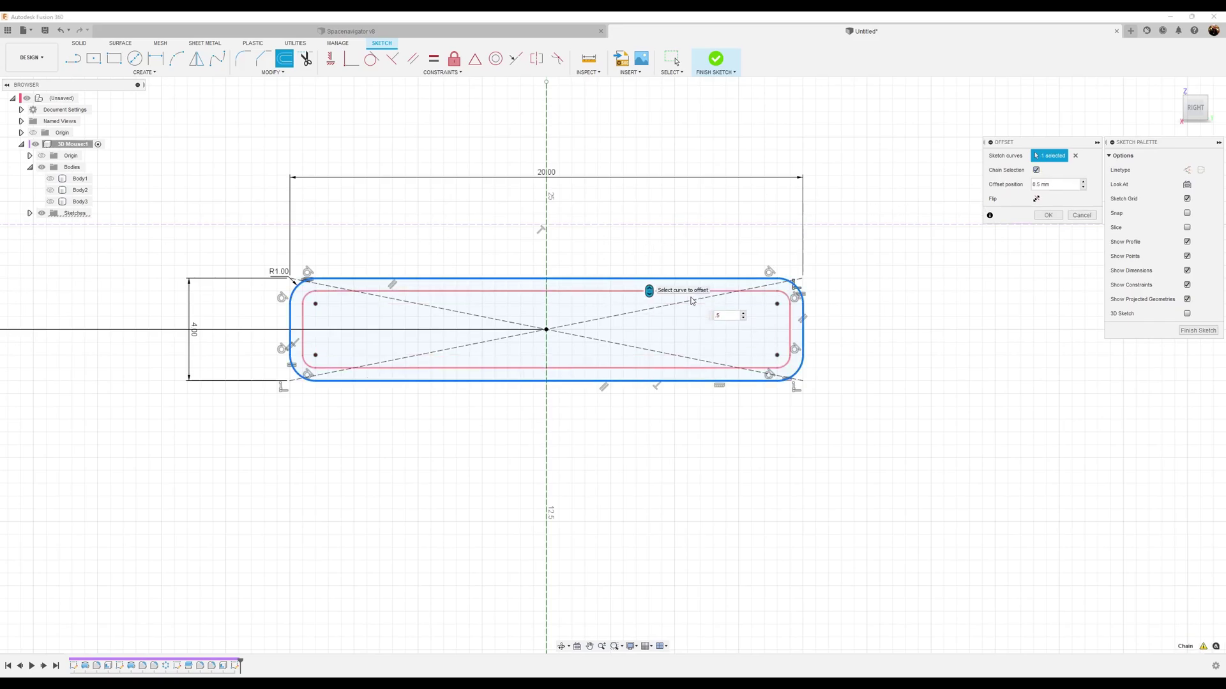
click(1047, 216)
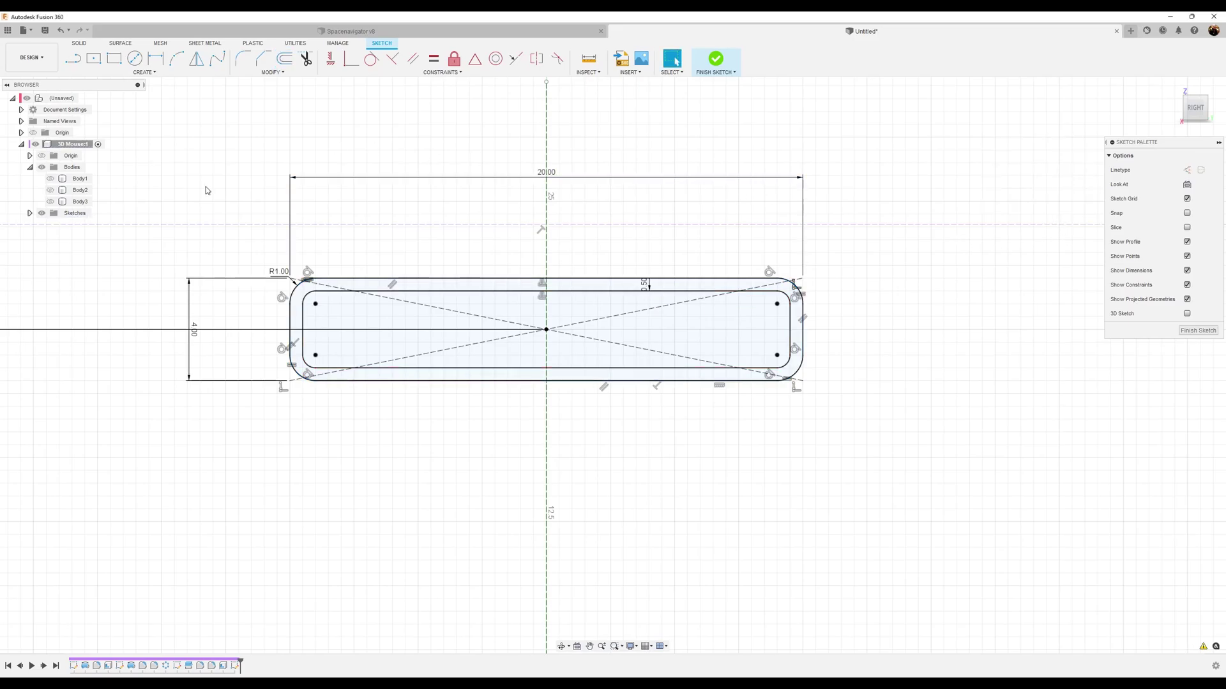
Step: Show the base body again and finish the slot sketch
click(49, 190)
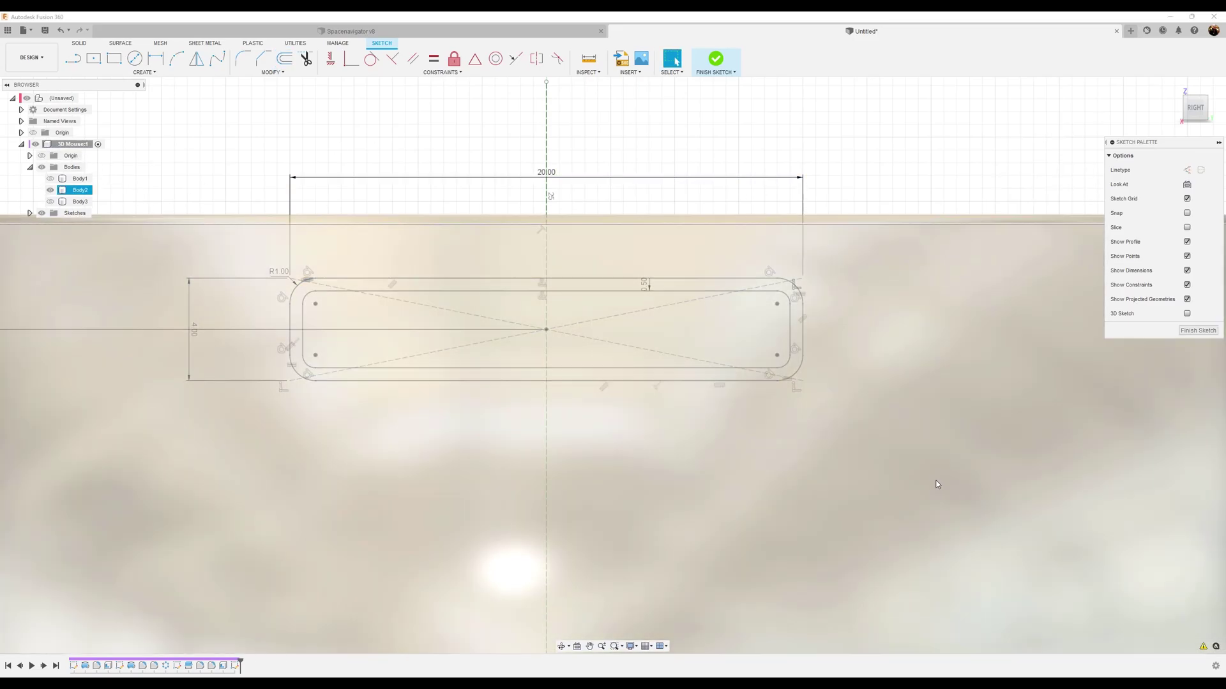
click(714, 463)
scroll(714, 462, down, 4)
click(749, 226)
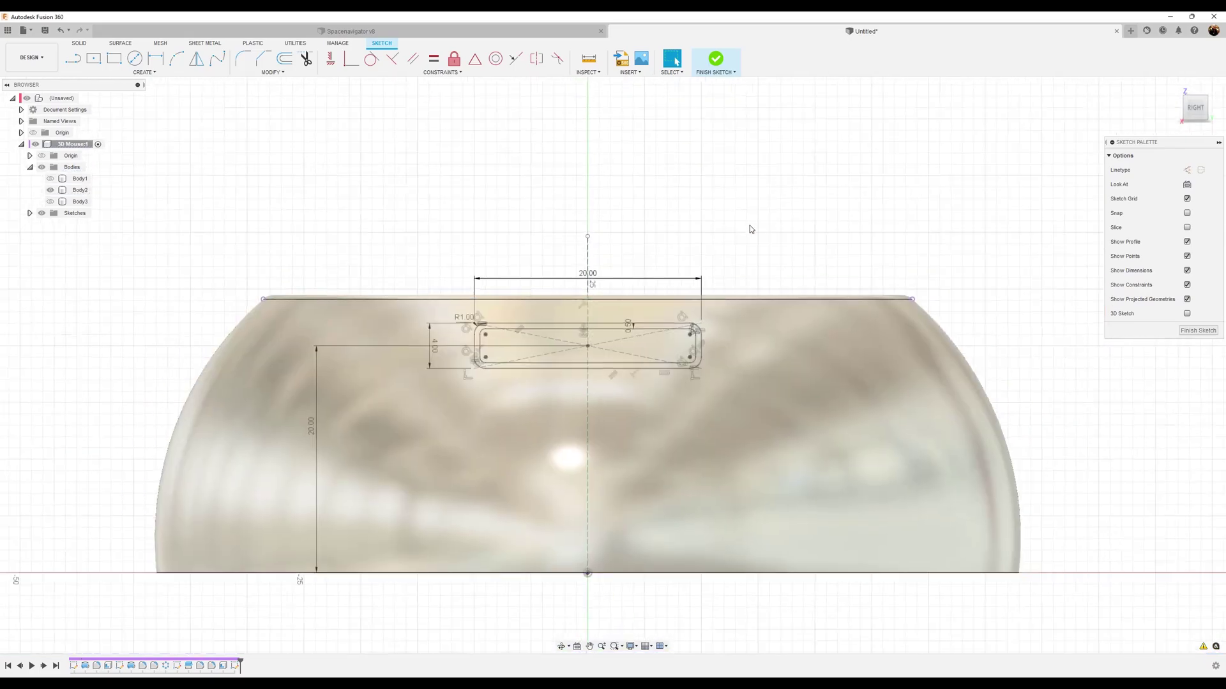
click(1199, 331)
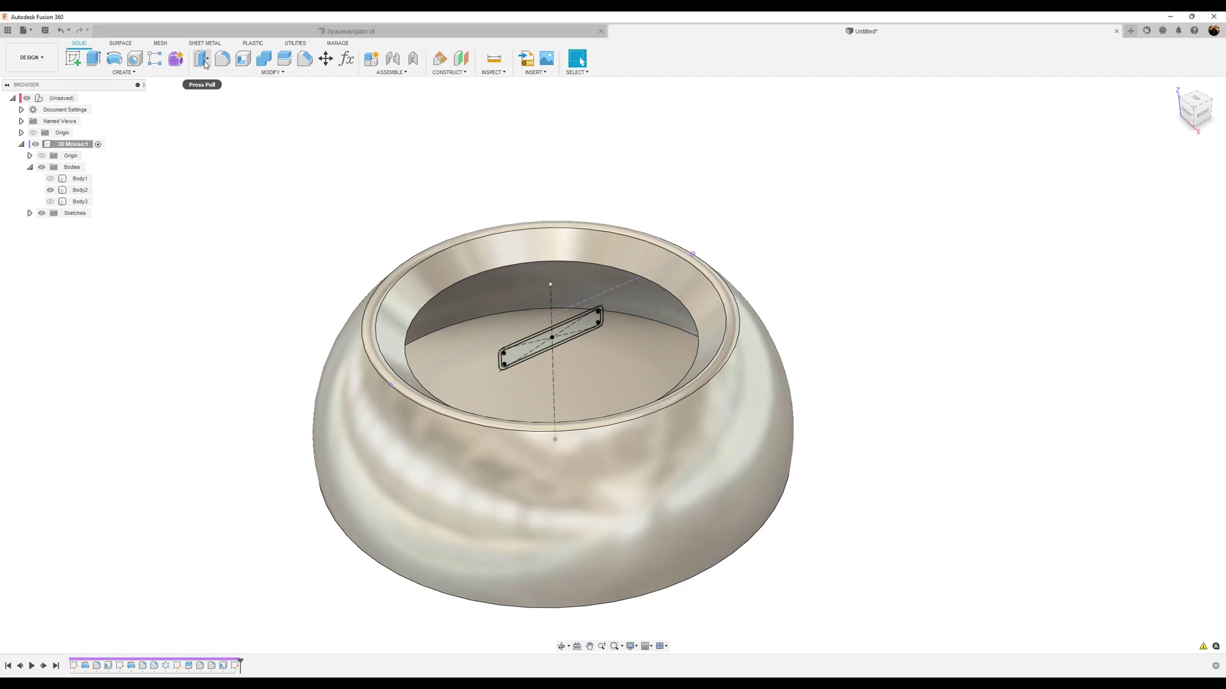
Step: Extrude both slot profiles as a cut through the base's side wall, starting at a 25 mm offset with a 10 mm distance
click(94, 60)
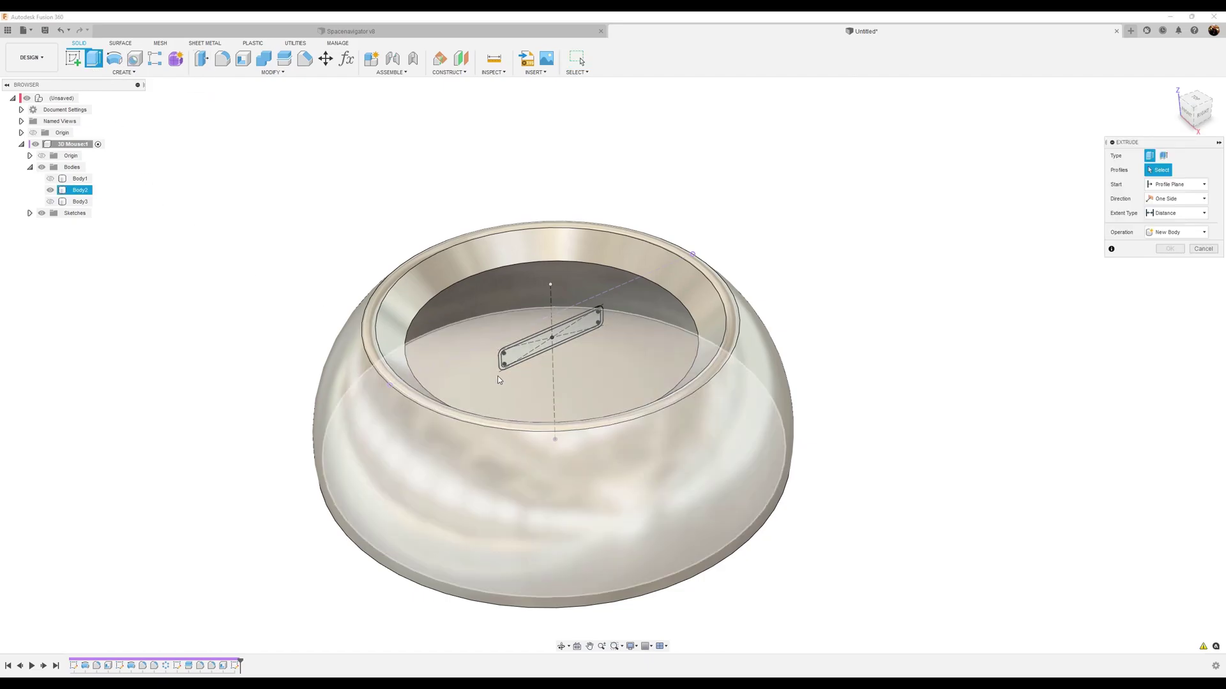
click(543, 345)
scroll(542, 343, up, 5)
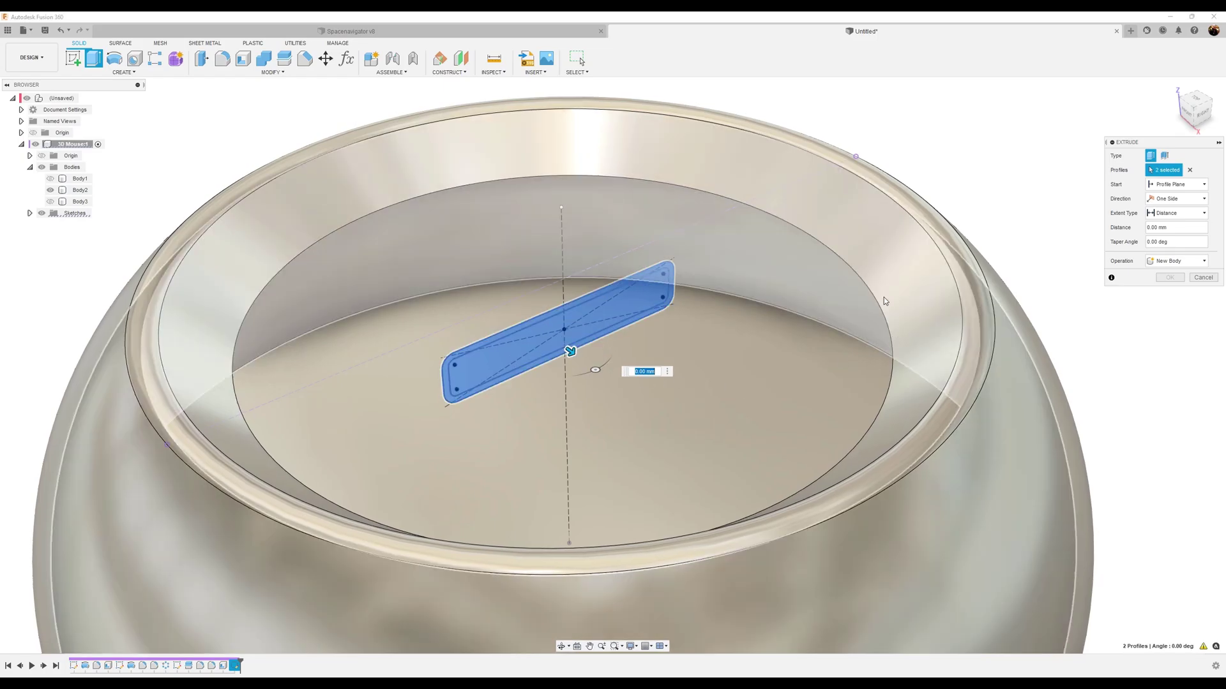
click(1172, 187)
click(1149, 200)
text(25)
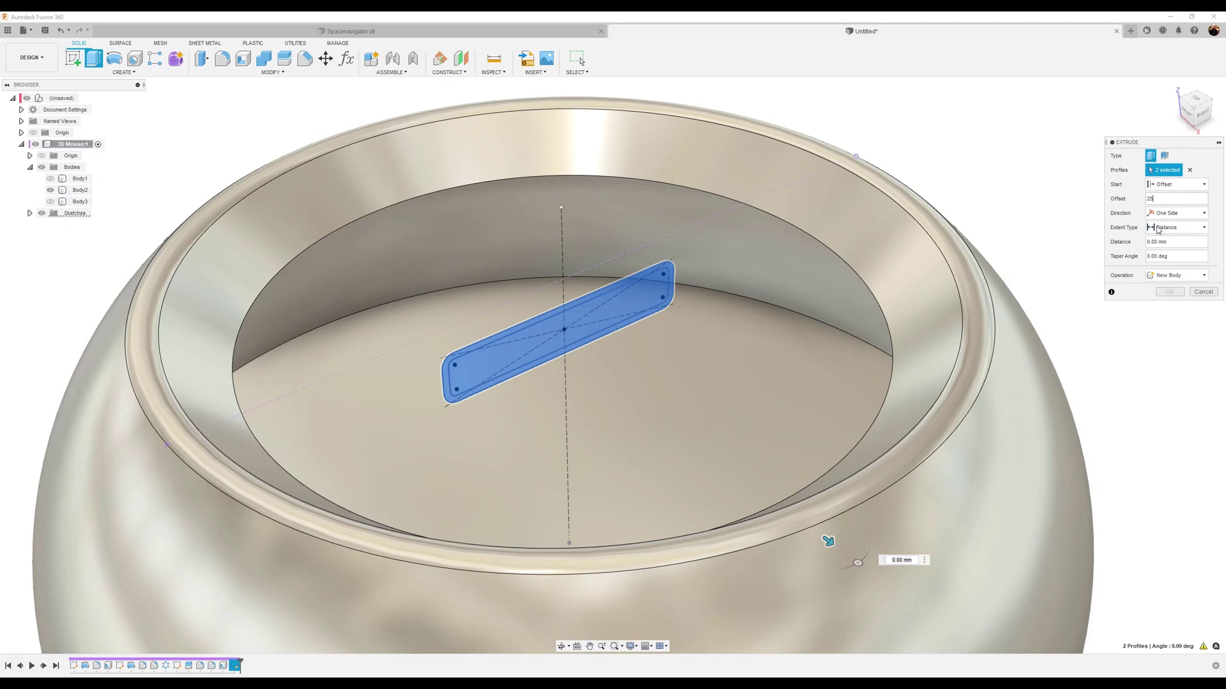
click(1173, 242)
text(10)
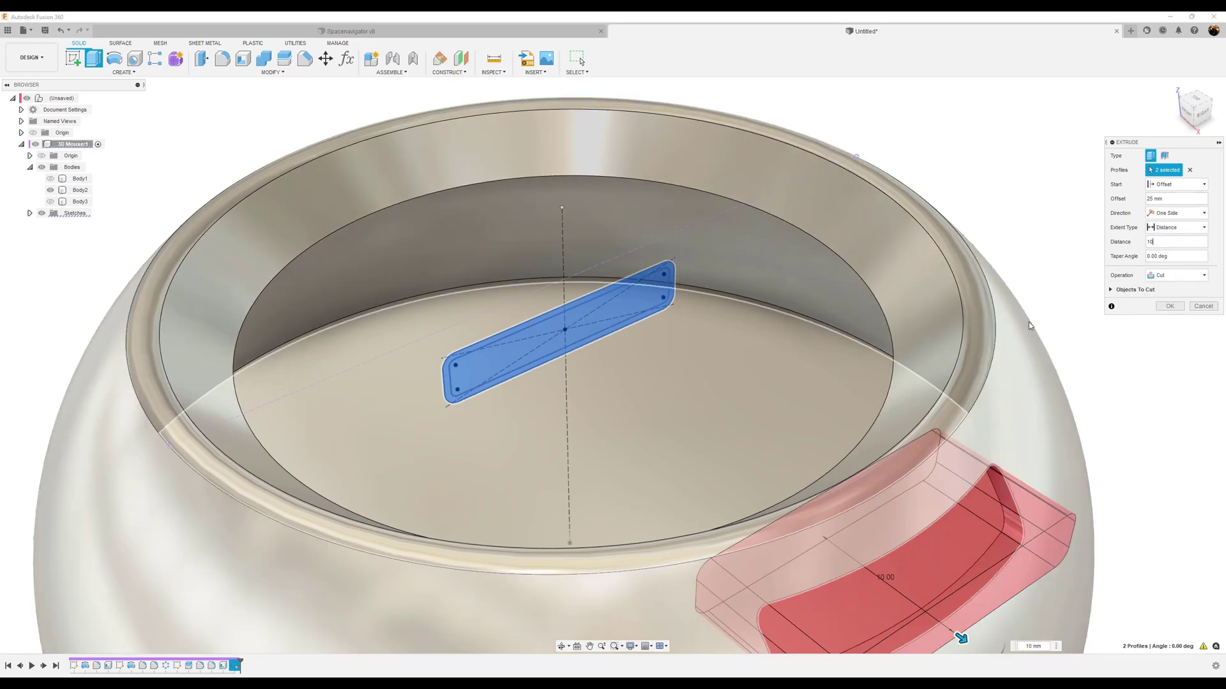
click(1172, 309)
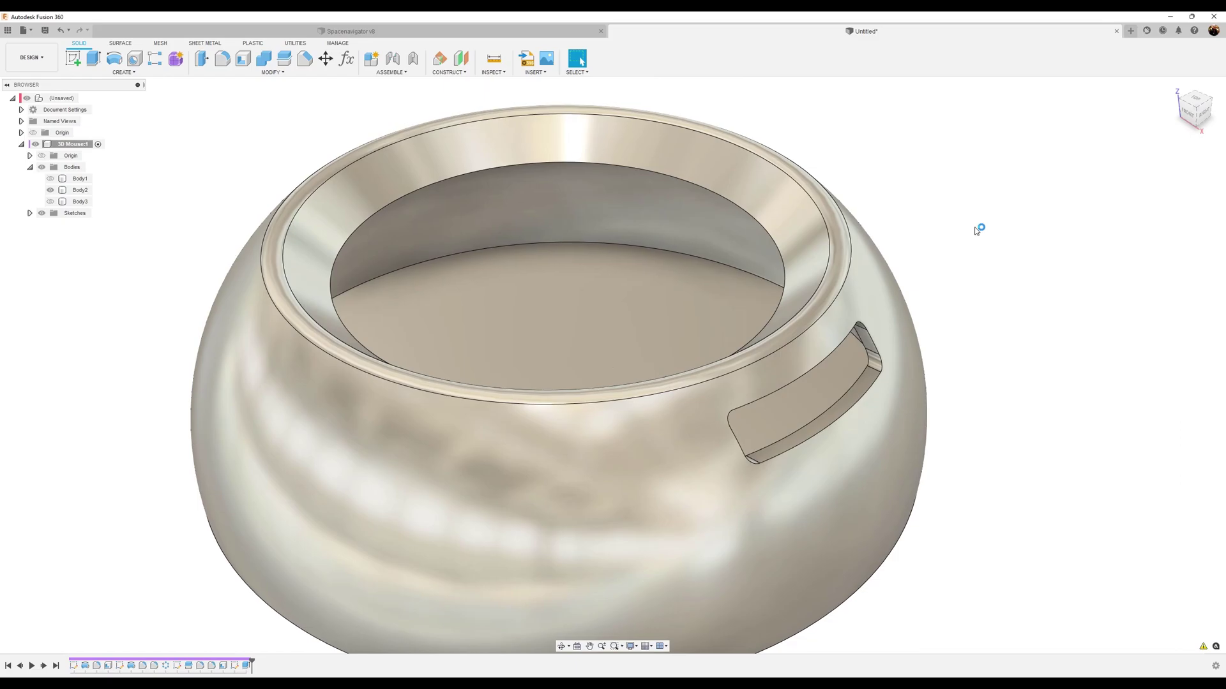
Step: Fillet the slot's outer edge loop on the base with a 0.3 mm radius
click(223, 58)
click(852, 408)
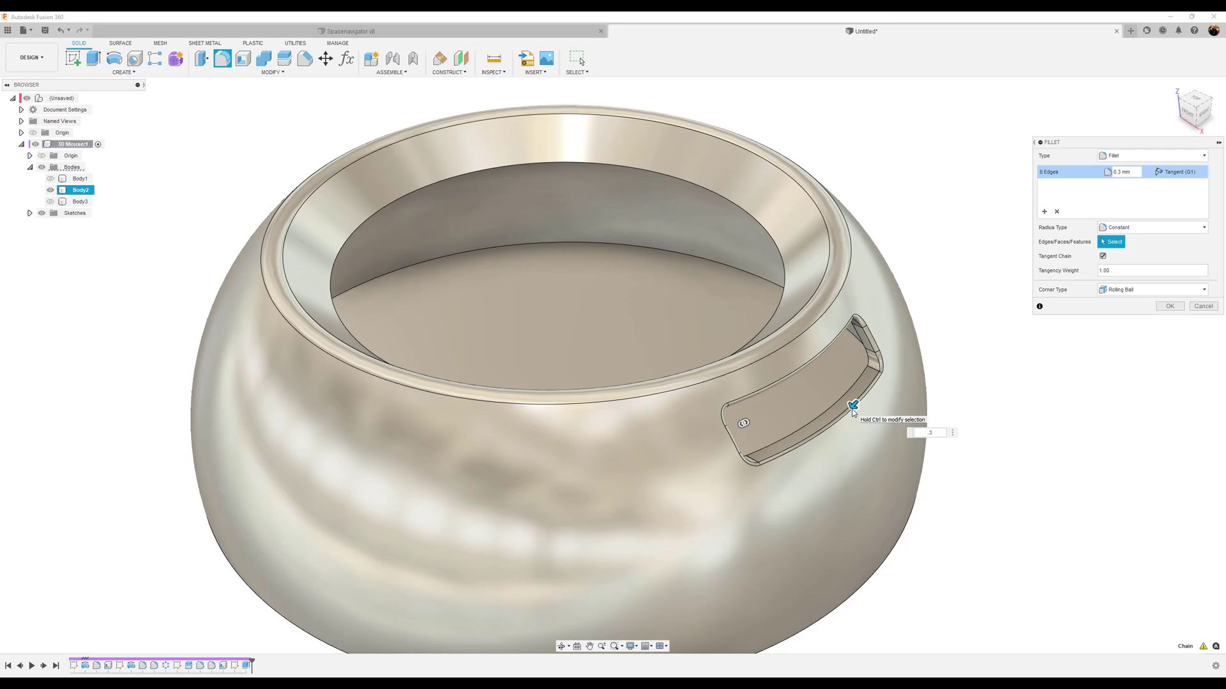
click(1167, 306)
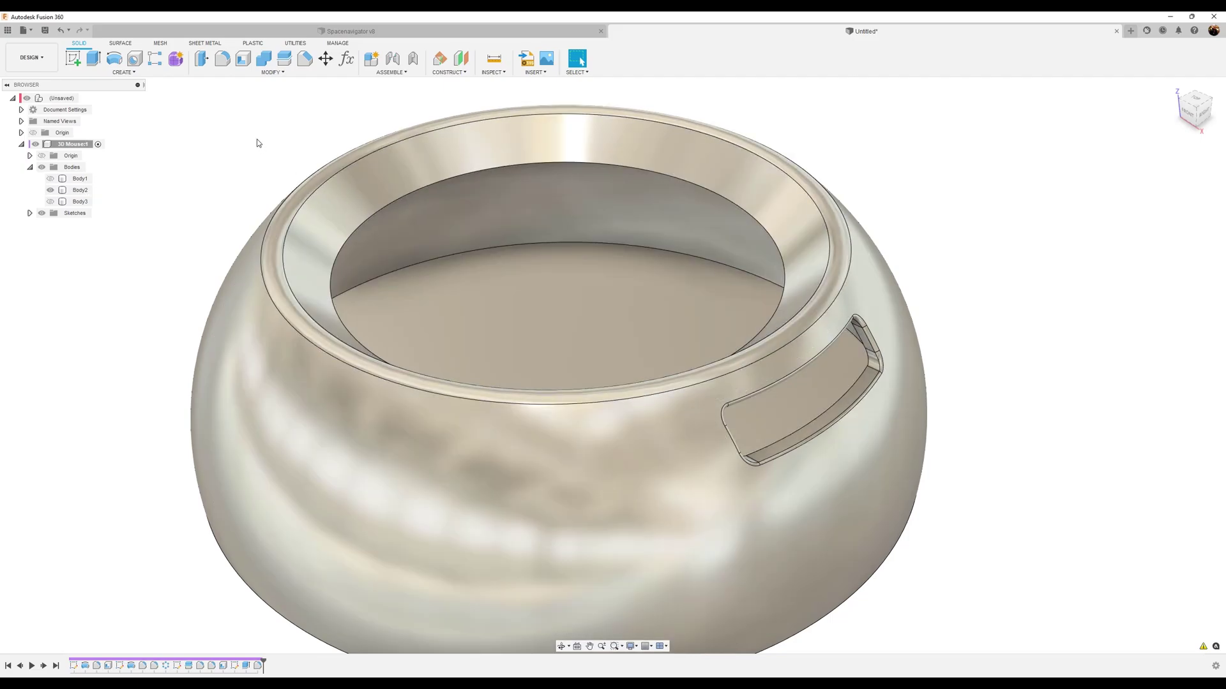
Step: Mirror the slot's cut and fillet features to the opposite side of the base across the vertical origin plane
click(124, 74)
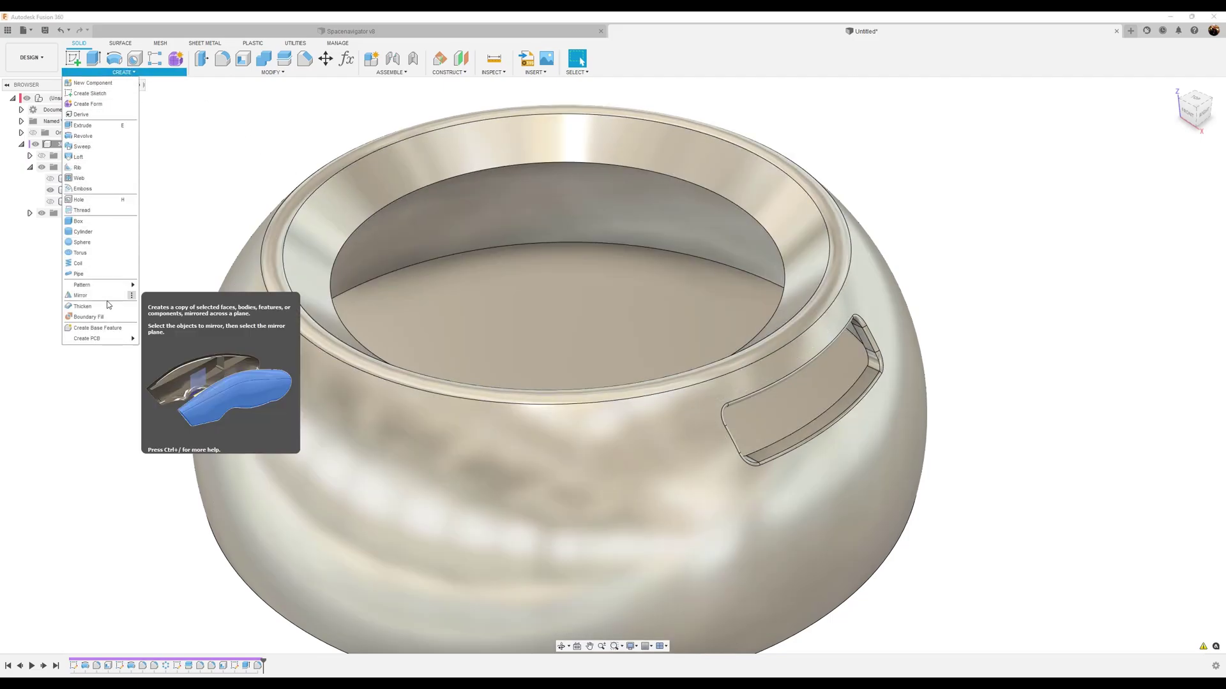
click(80, 295)
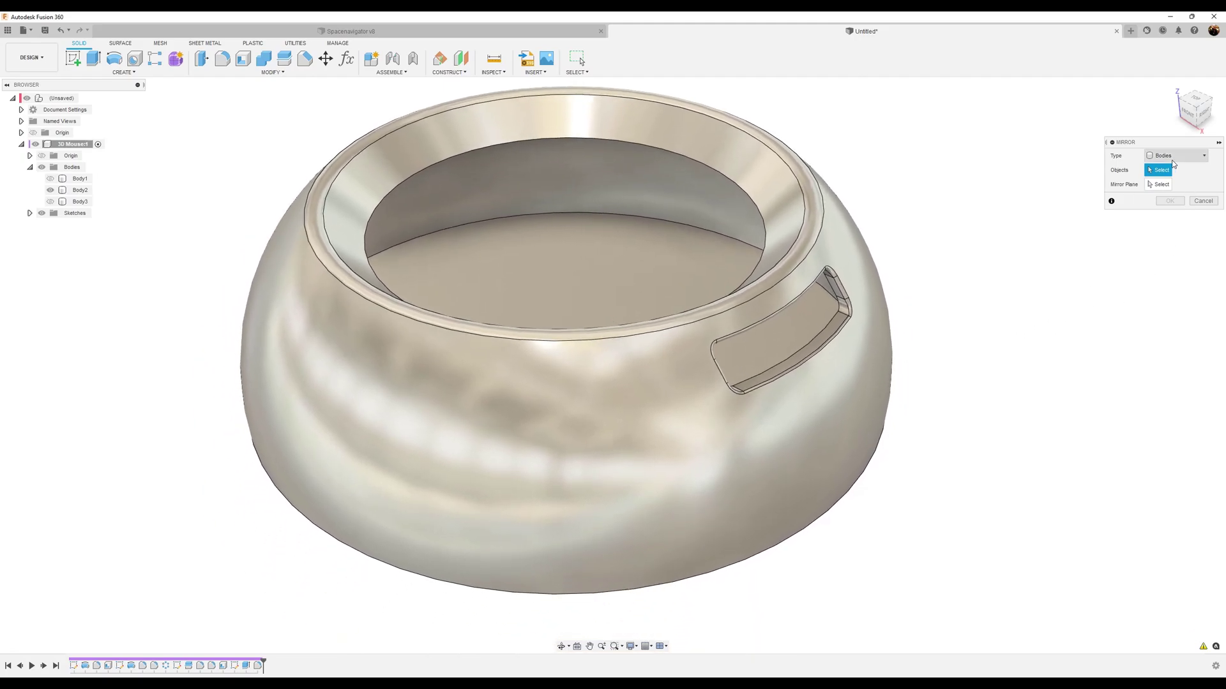
click(1172, 156)
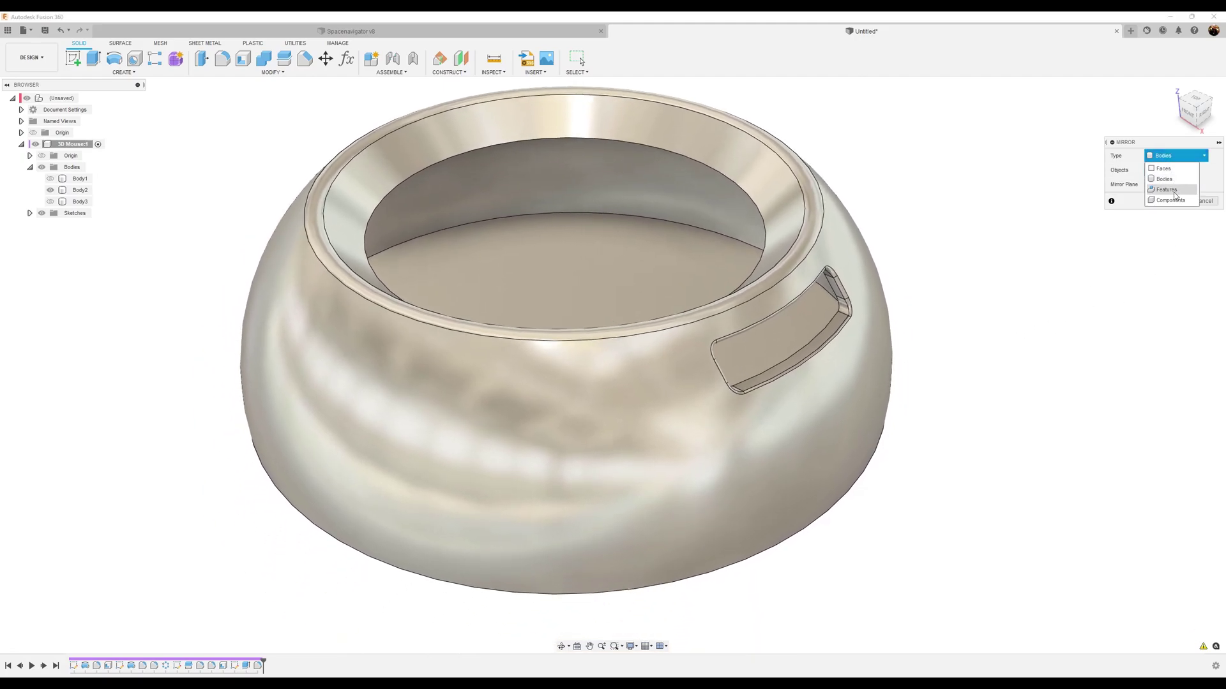
click(1172, 191)
click(246, 666)
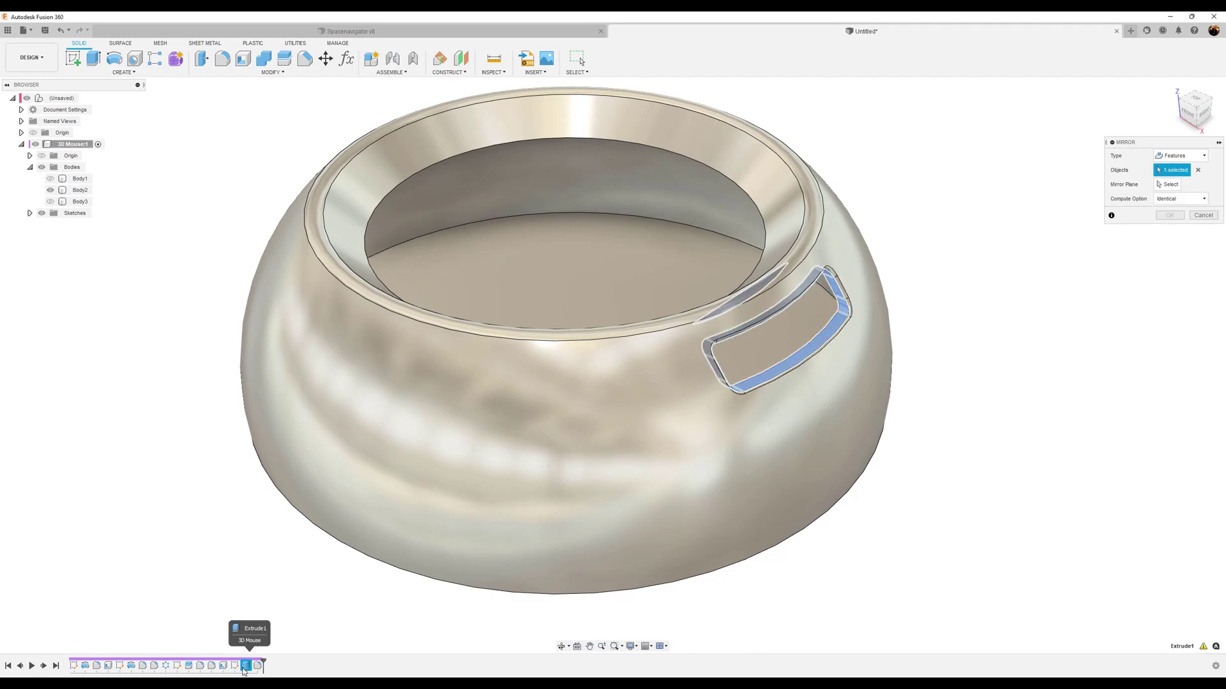
click(257, 665)
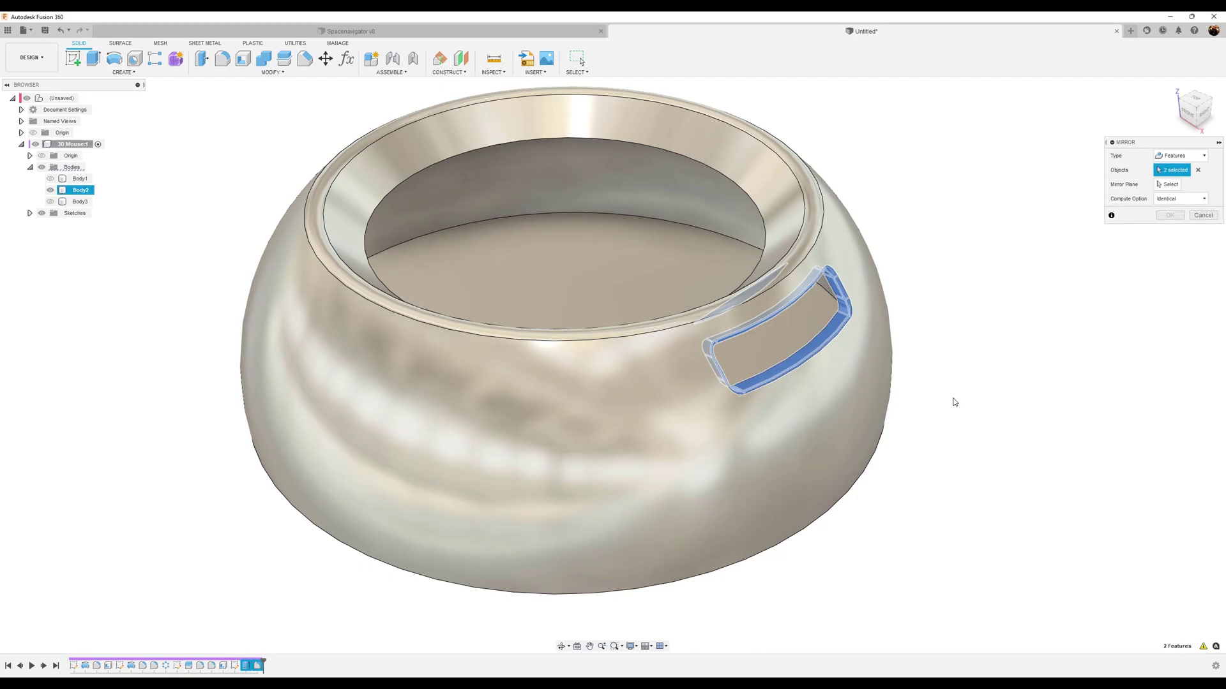
click(1168, 184)
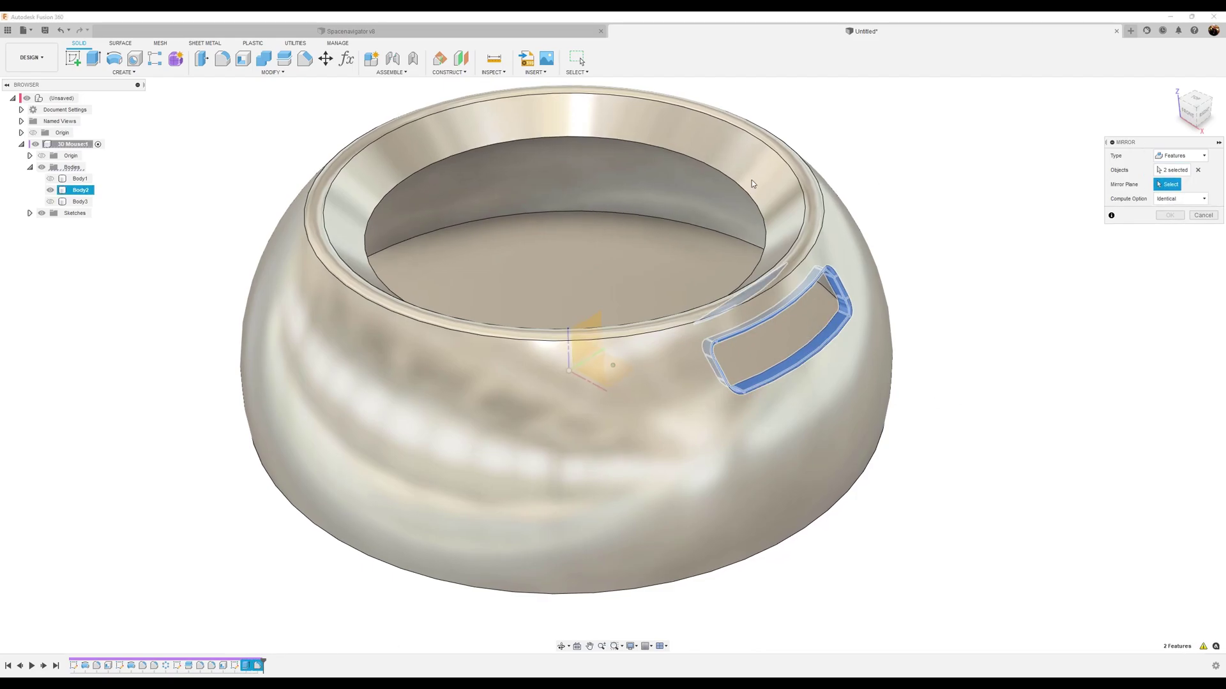
click(600, 292)
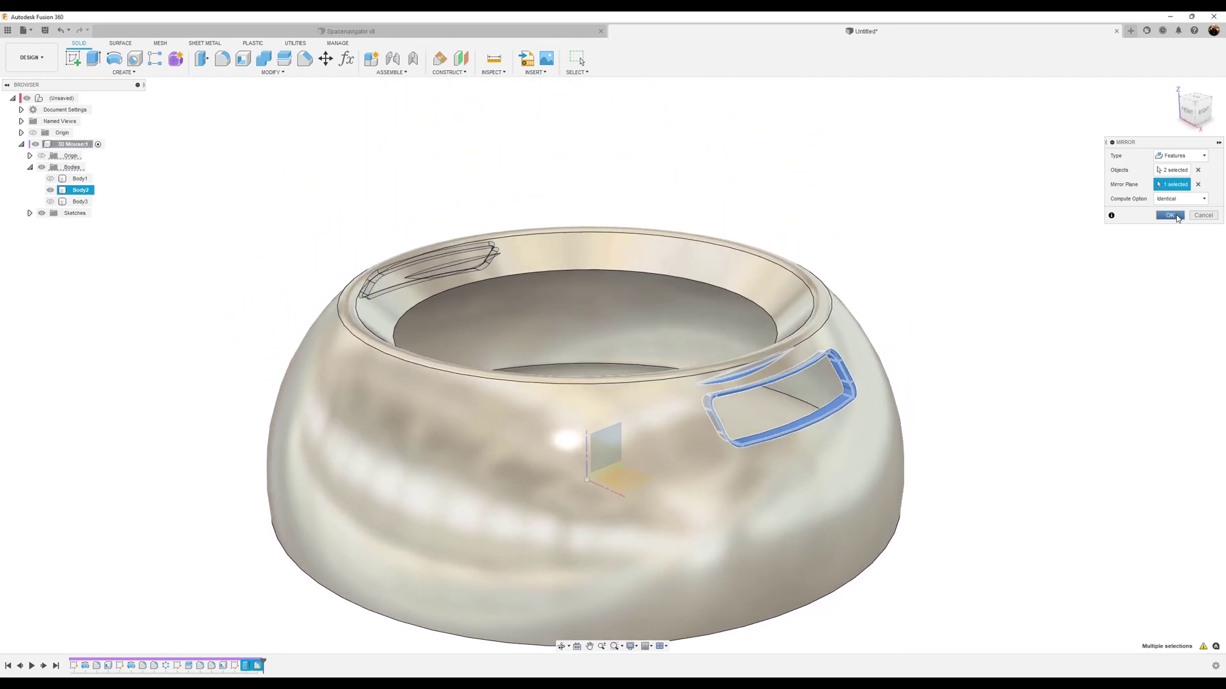
click(1170, 215)
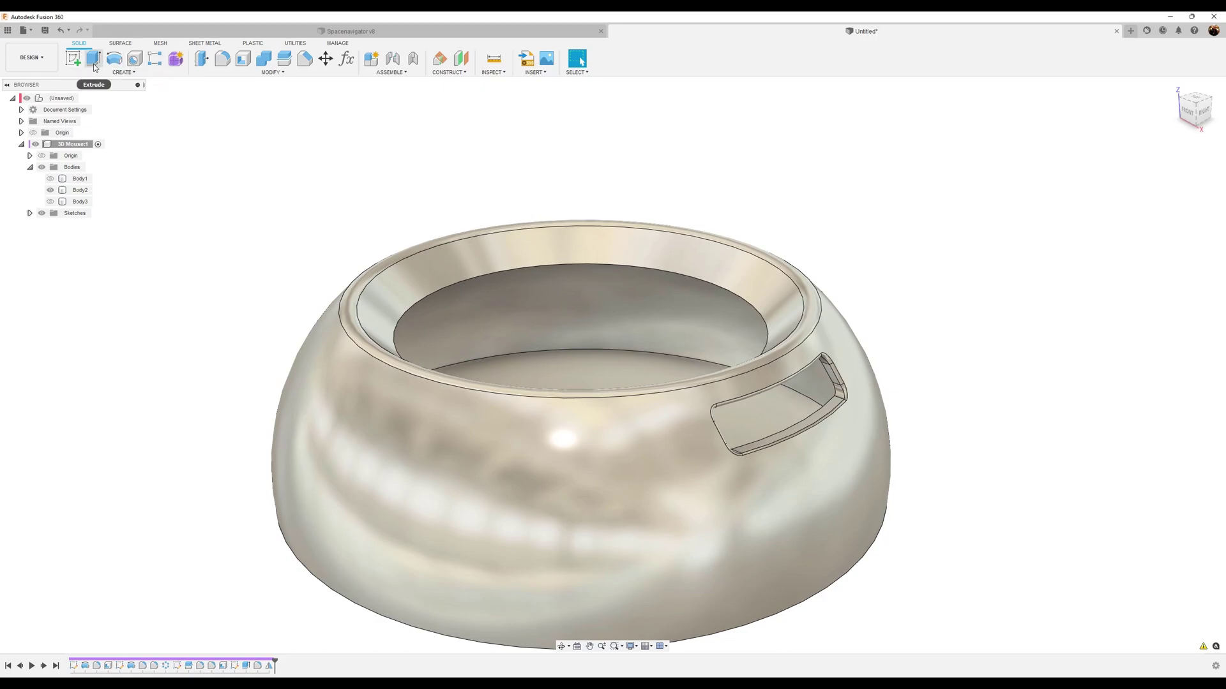
Step: Extrude the inner slot profile of the side-slot sketch as a new body, starting at a 25 mm offset with a 10 mm distance
click(94, 60)
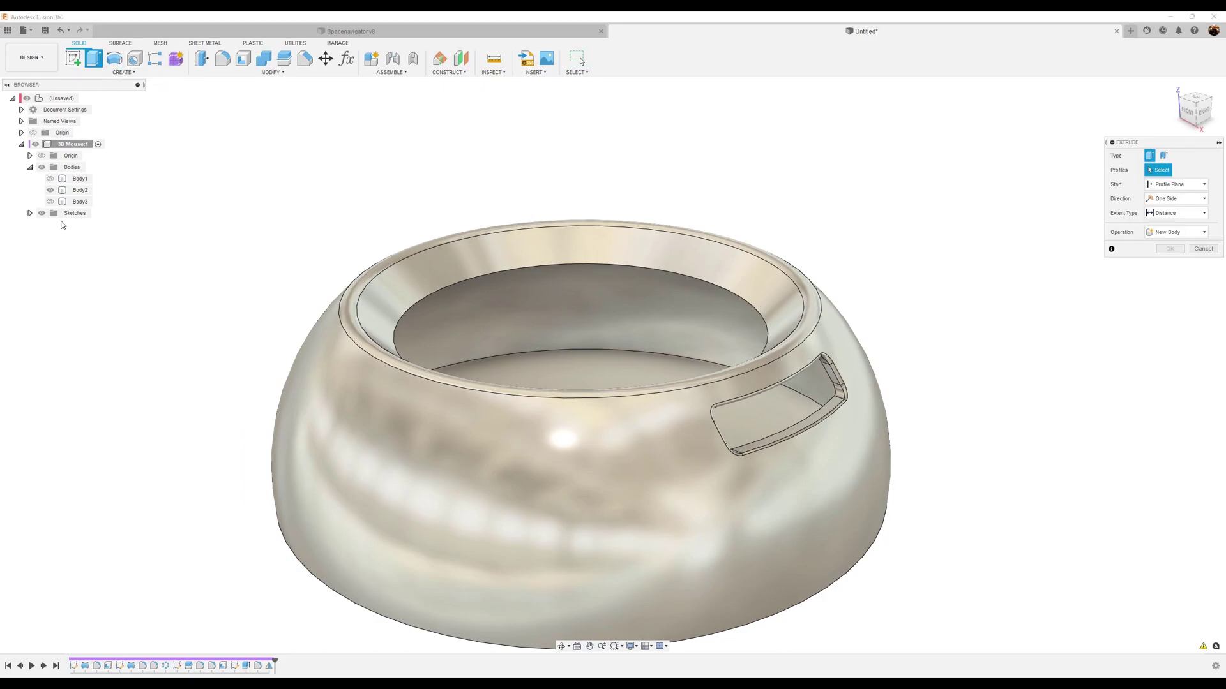
click(30, 214)
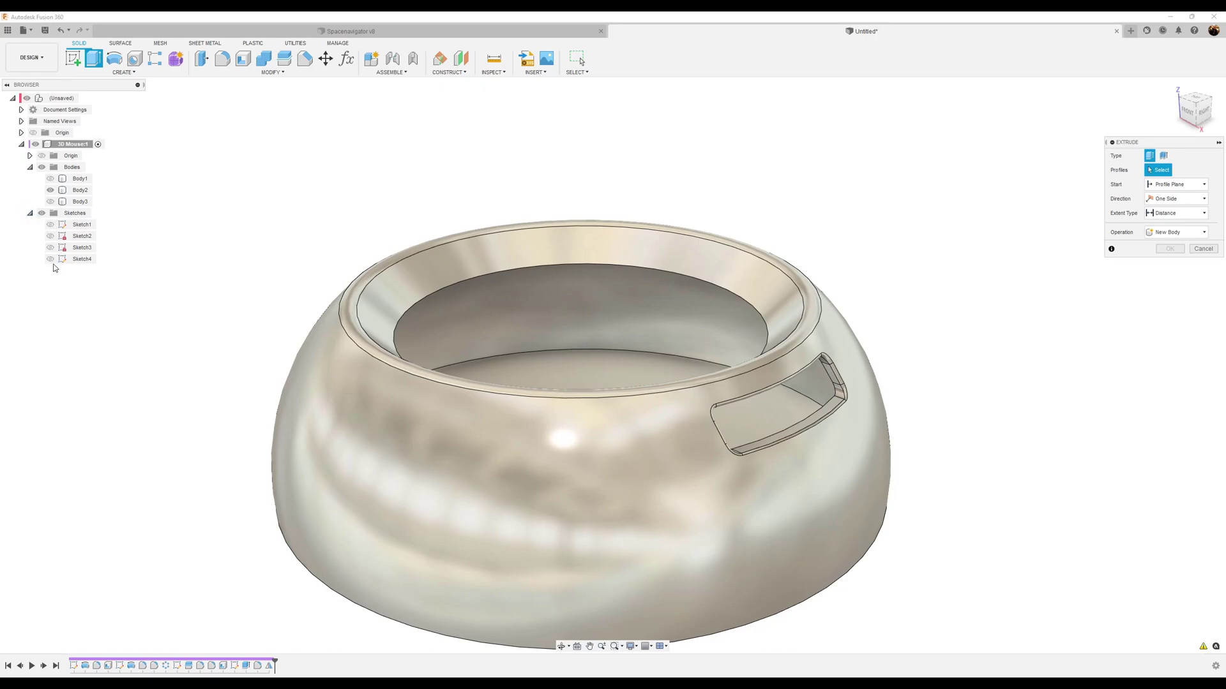
click(50, 259)
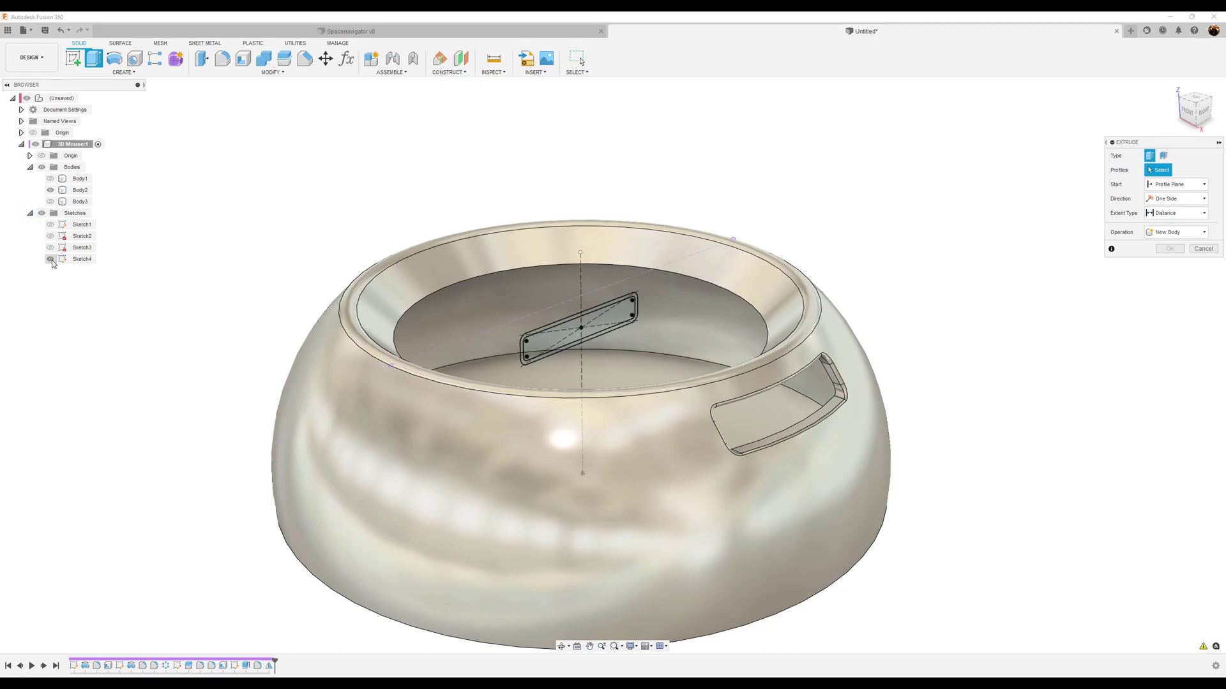
click(622, 313)
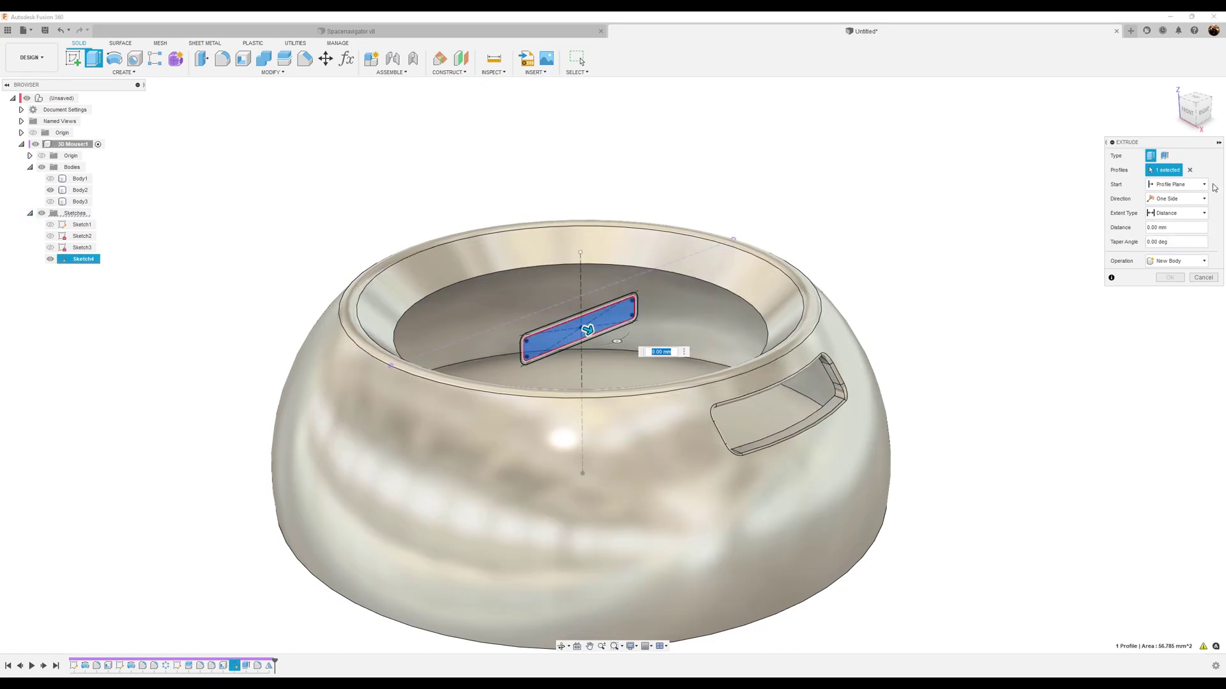
click(1184, 186)
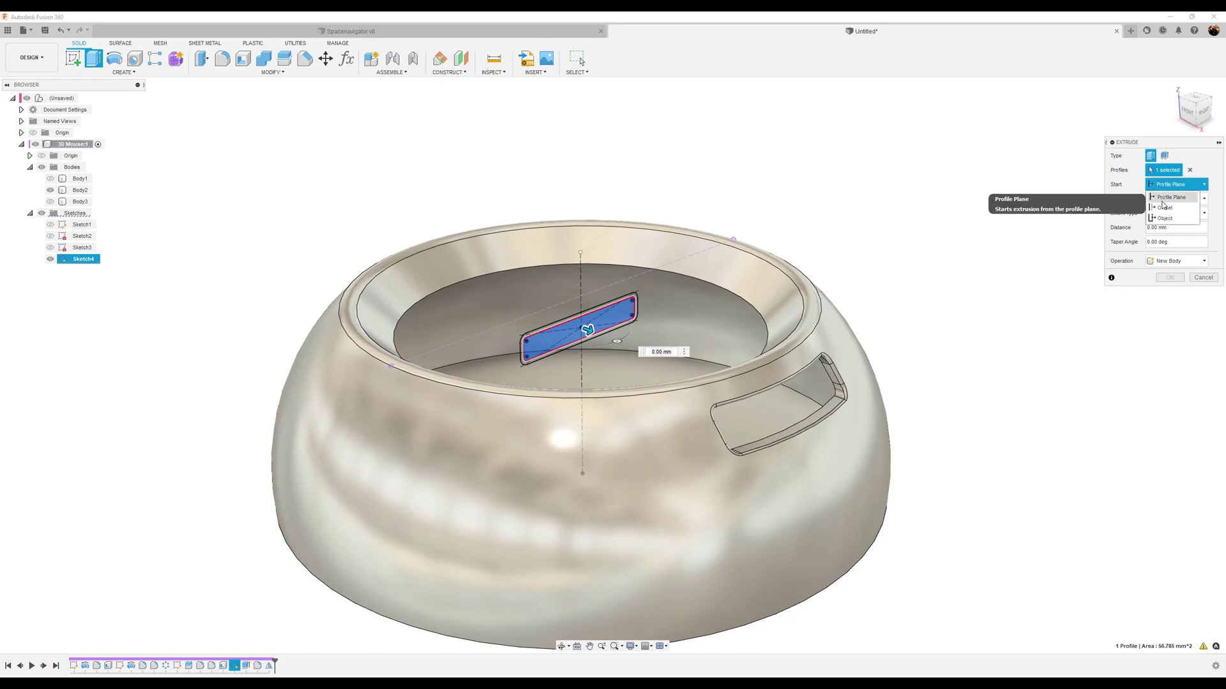
click(1164, 208)
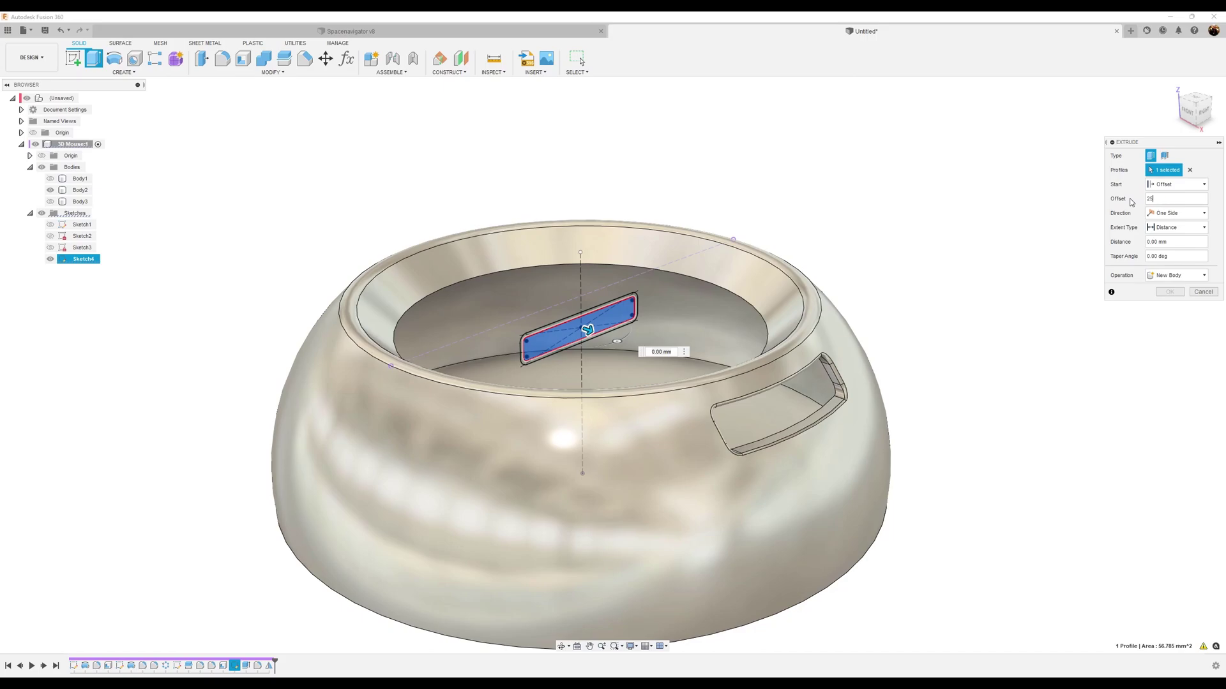
key(Tab)
text(10)
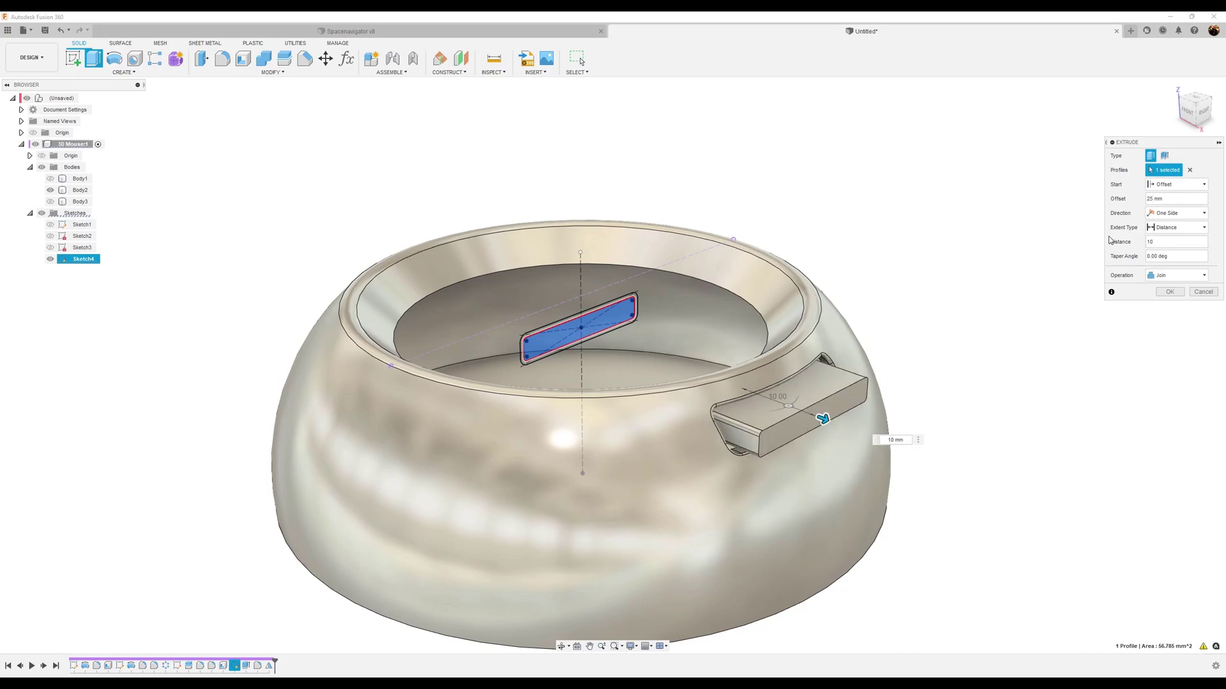
click(1177, 275)
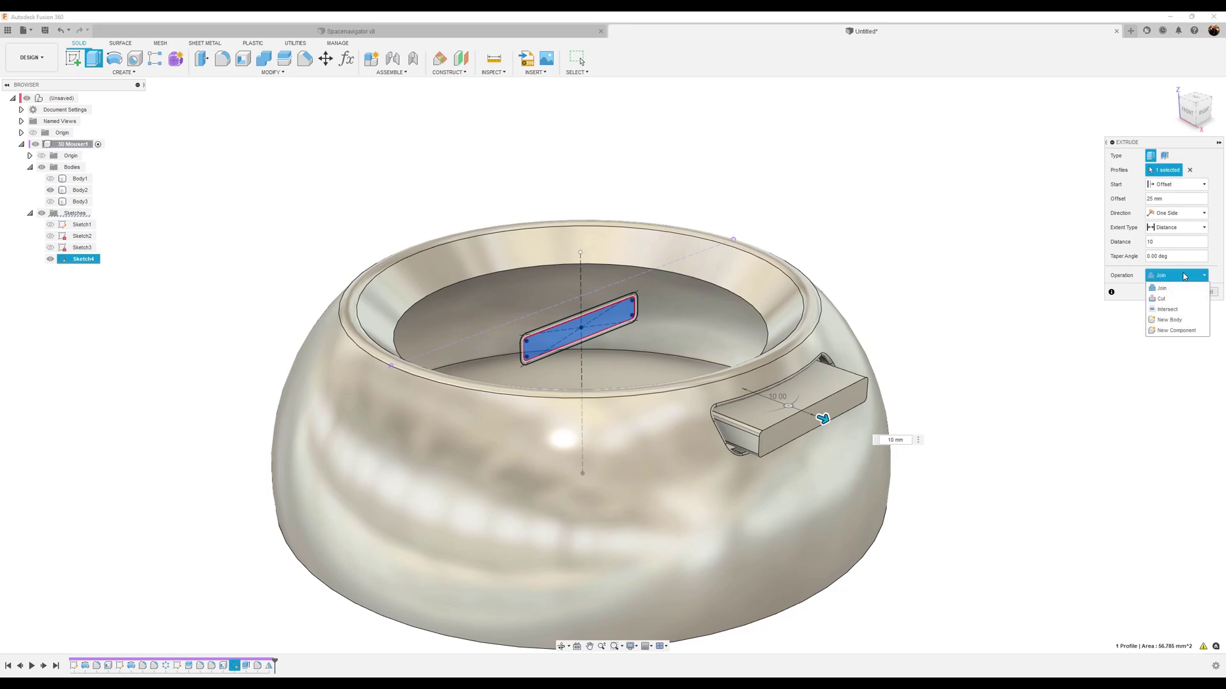
click(1170, 321)
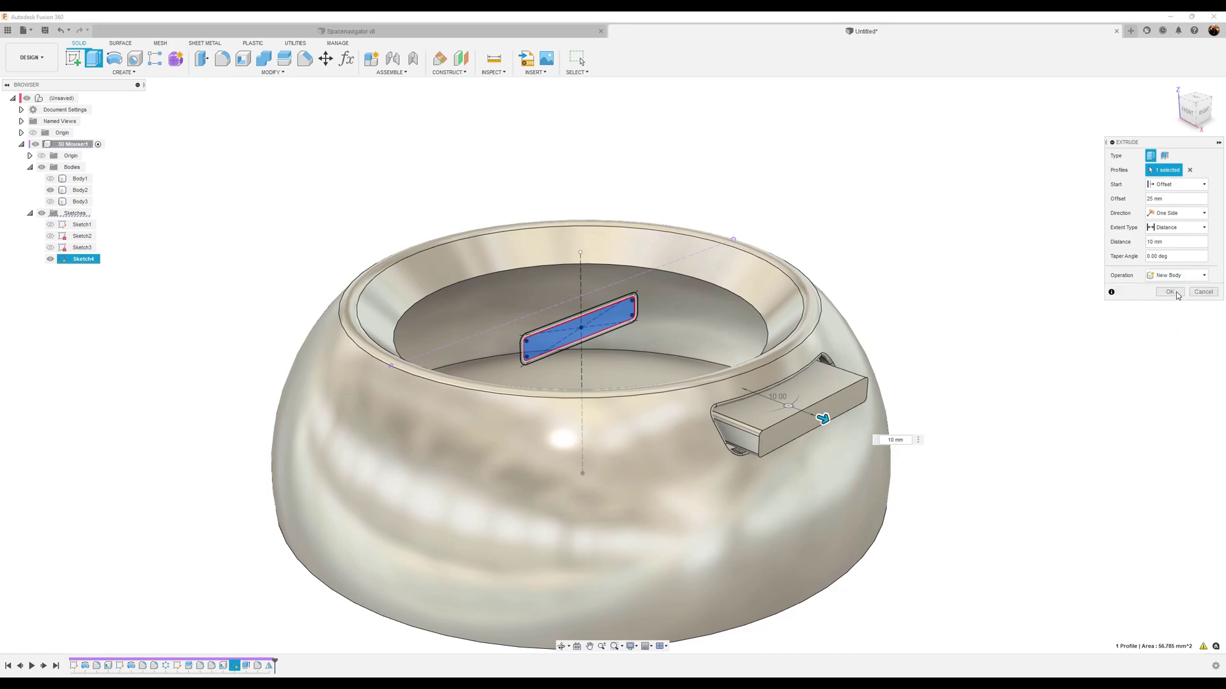
click(1171, 293)
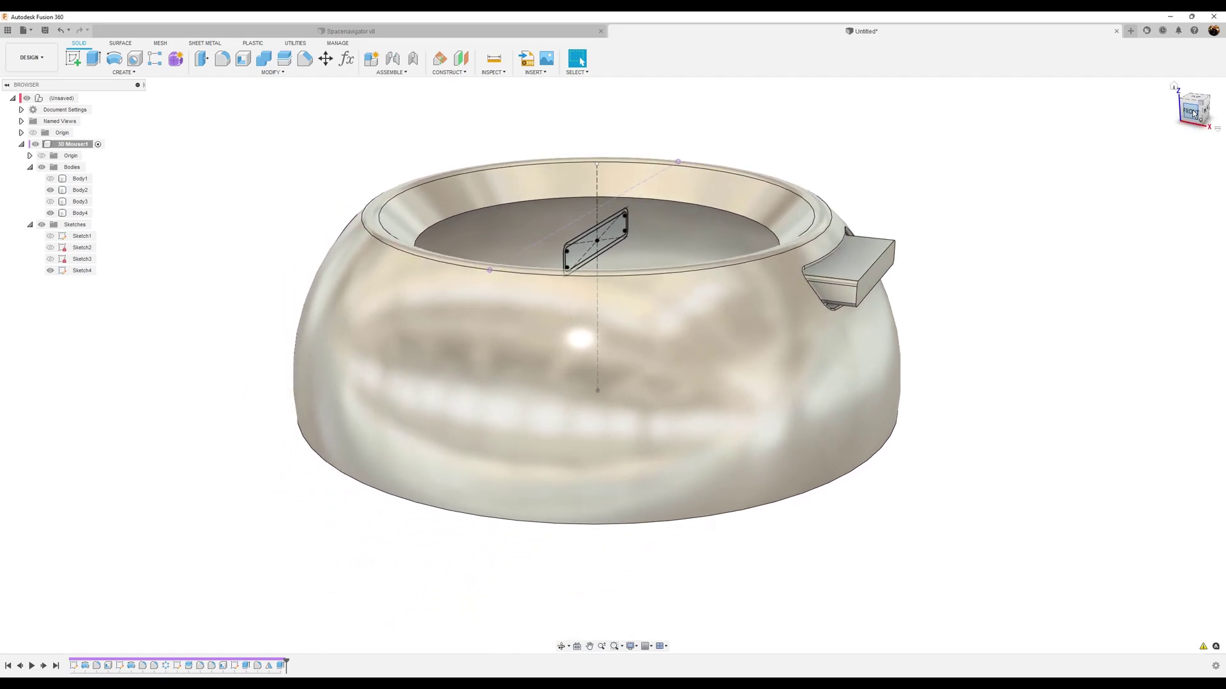
Step: Start a sketch on the front origin plane and draw a horizontal construction line from the origin out past the base
click(1192, 112)
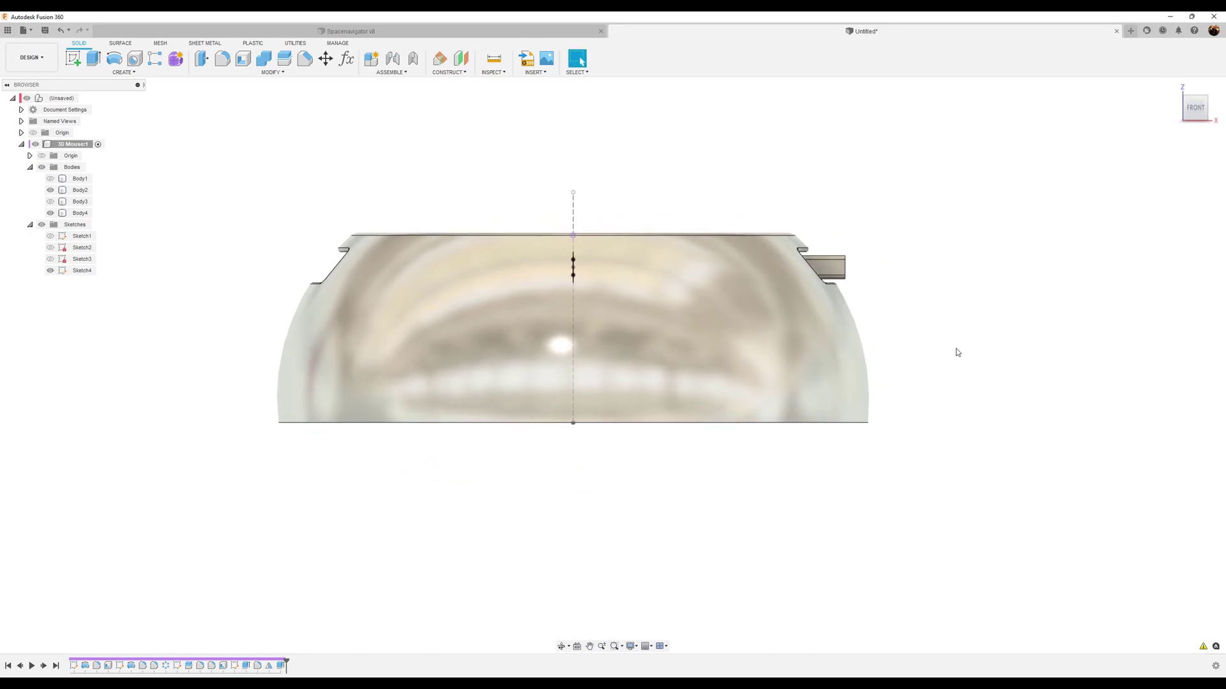
click(73, 59)
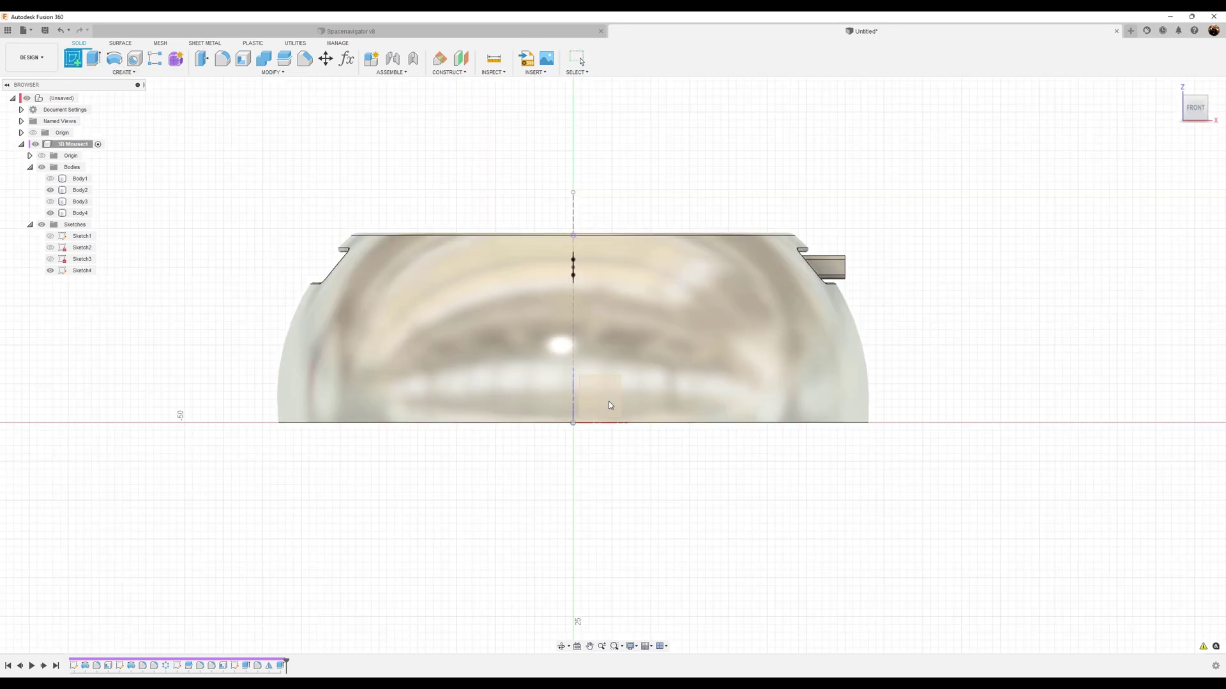
click(608, 405)
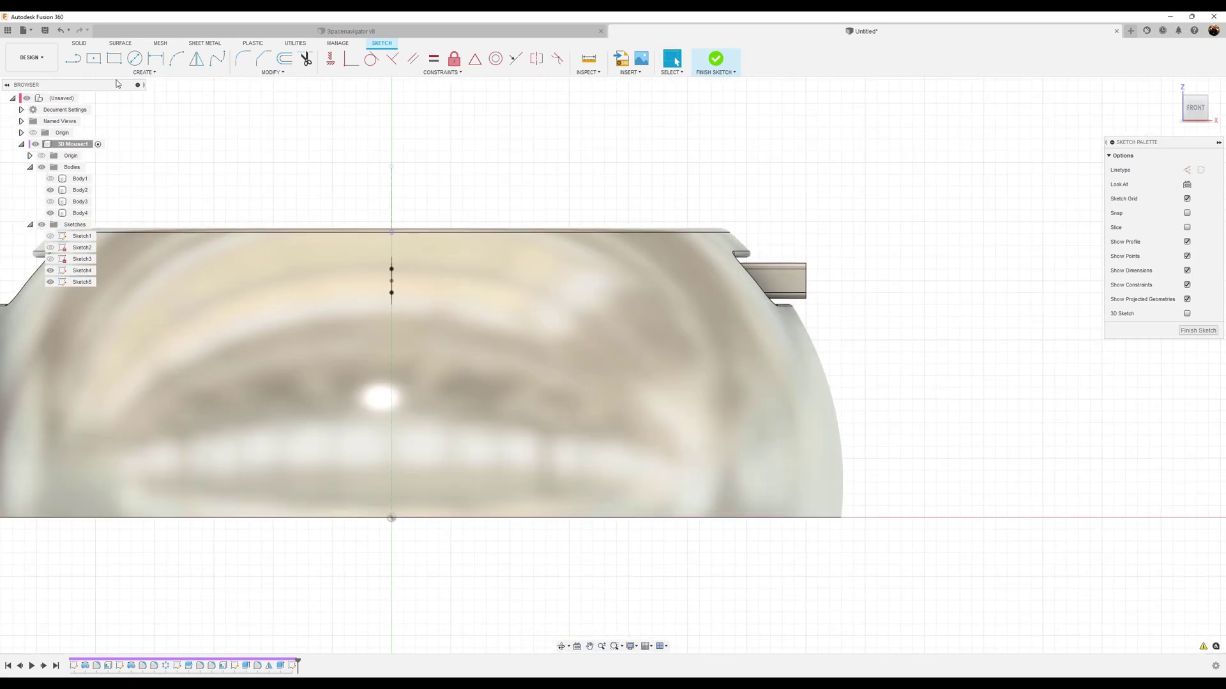
click(74, 60)
click(1187, 170)
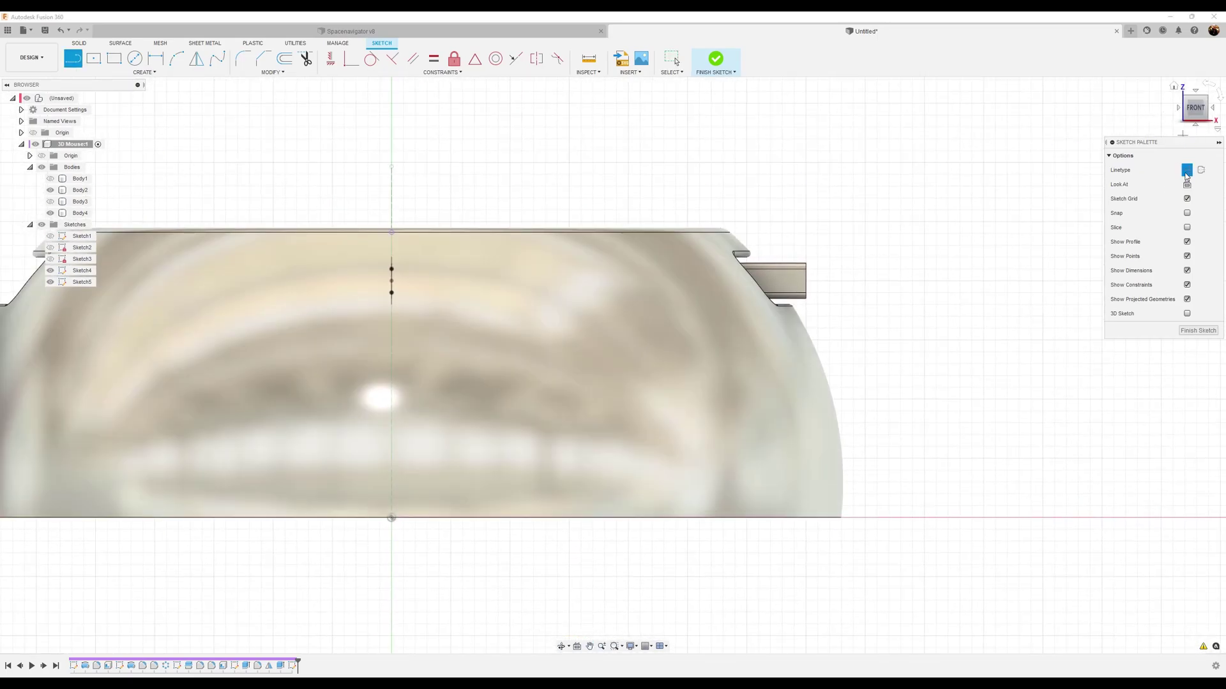
click(392, 518)
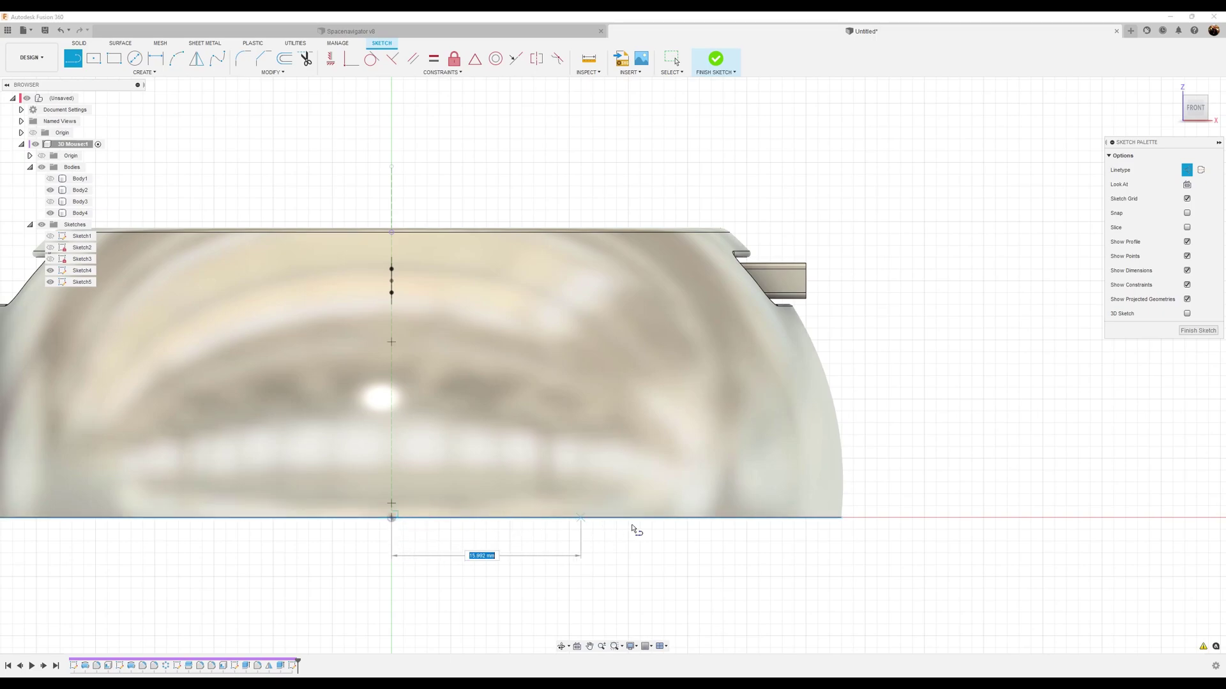
click(1105, 519)
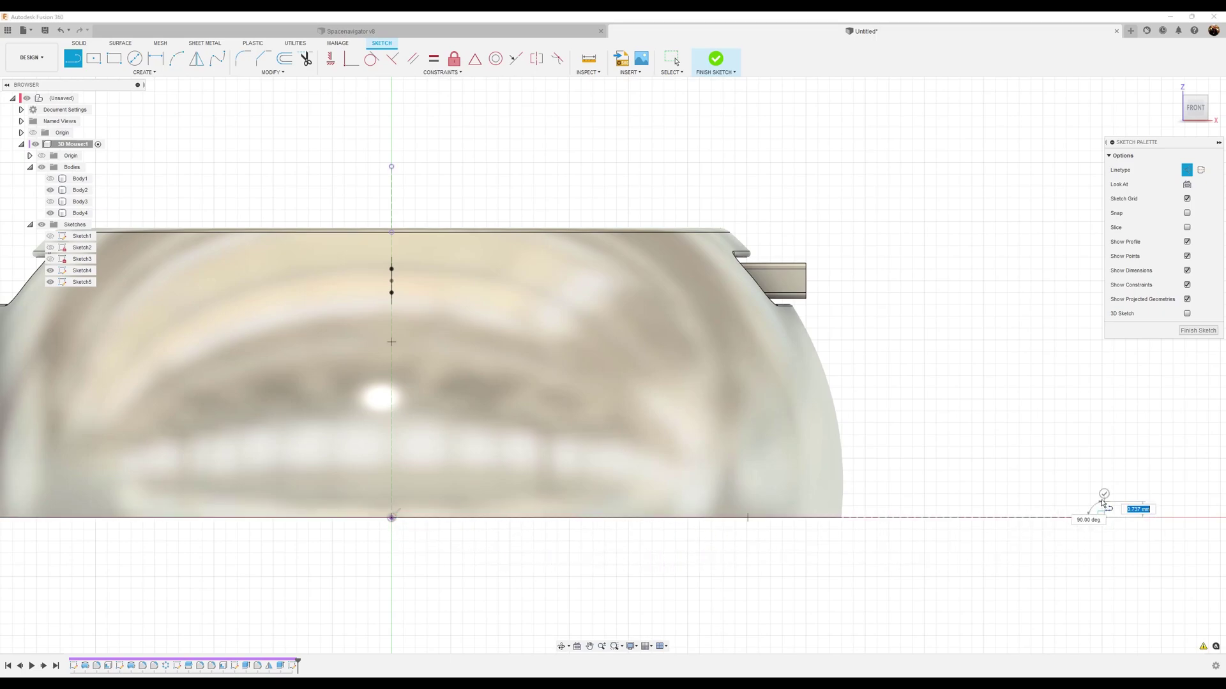
click(1104, 495)
middle_drag(21, 388, 25, 387)
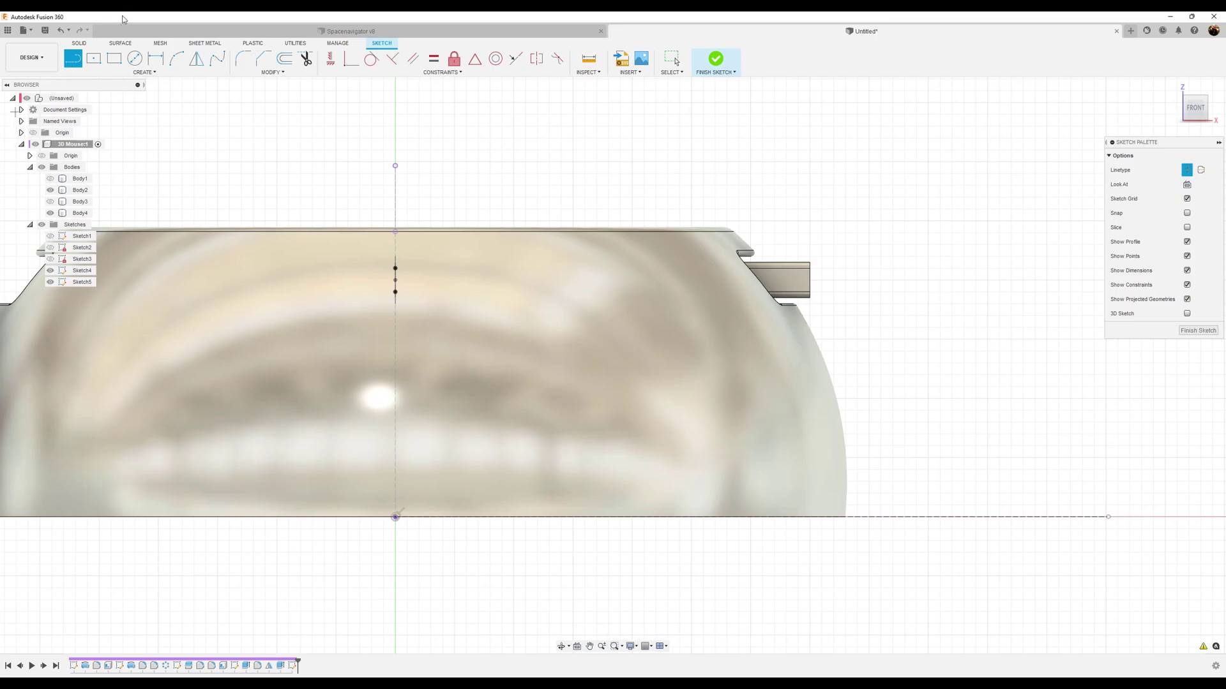
Step: Set the length of the horizontal construction line to 47 mm
click(155, 59)
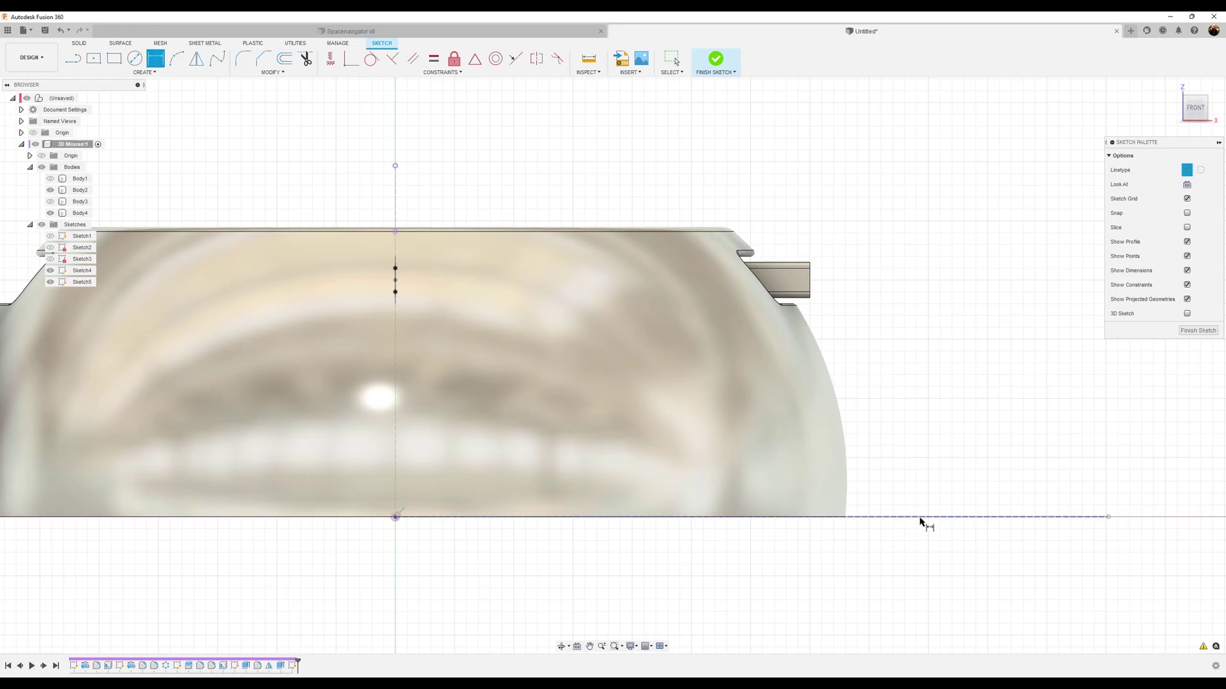
click(921, 518)
click(902, 548)
text(47)
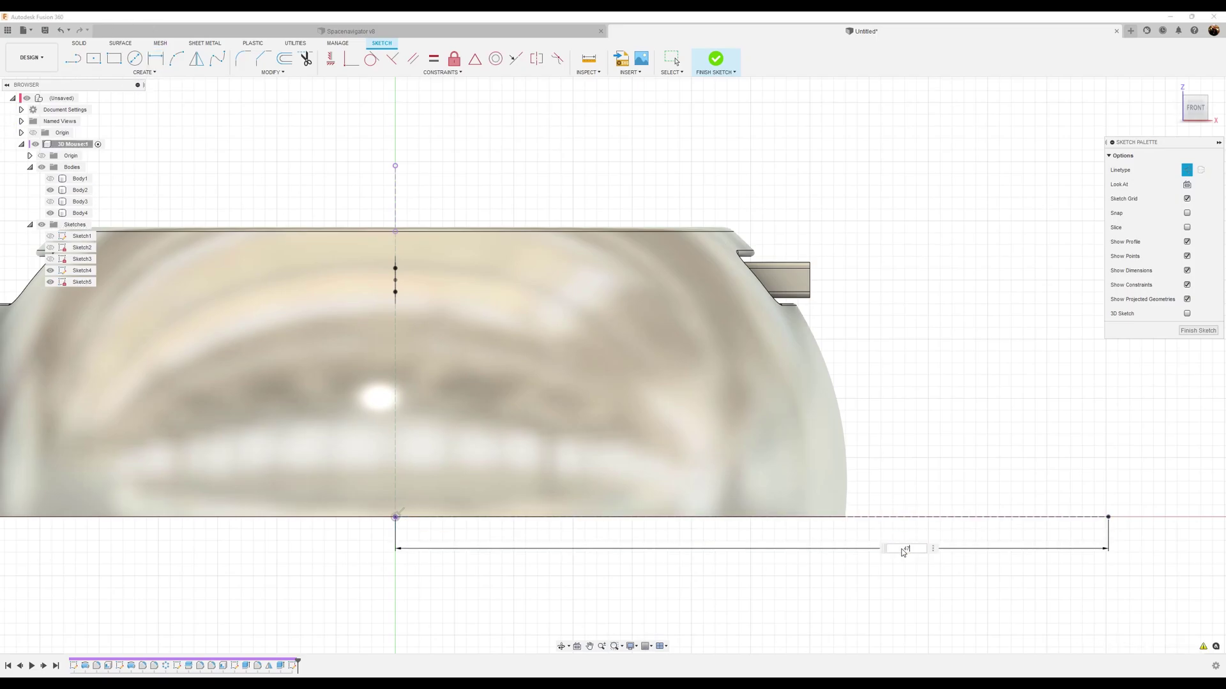
key(Return)
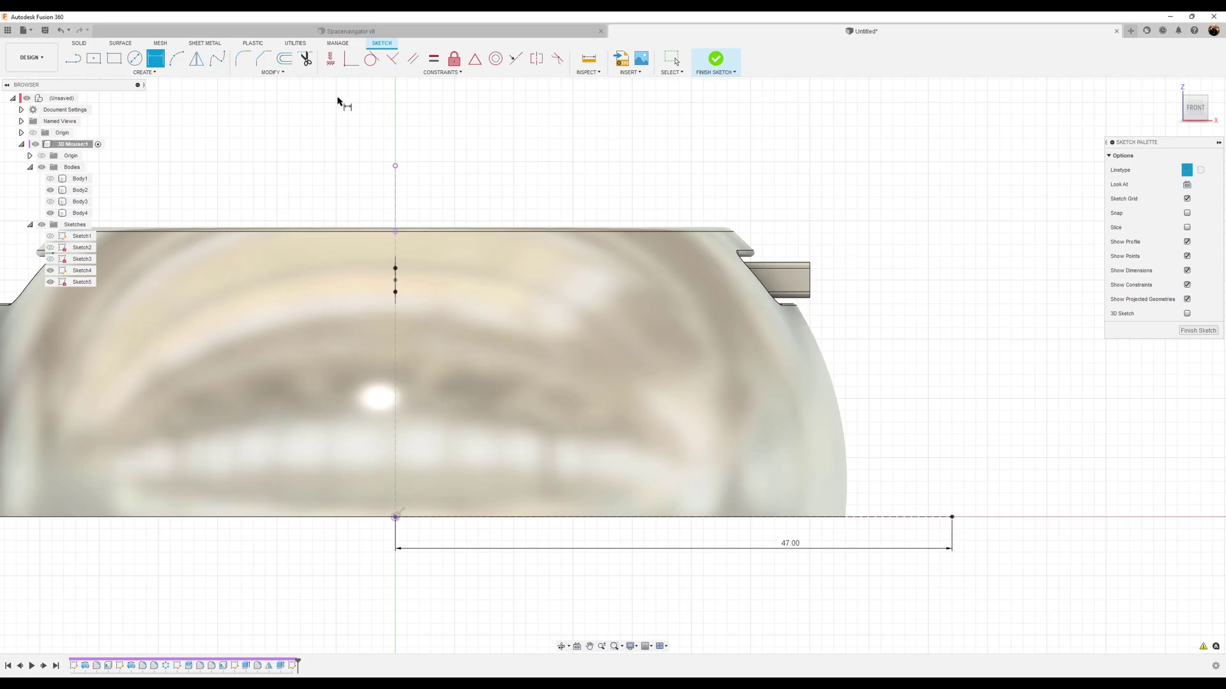
click(77, 60)
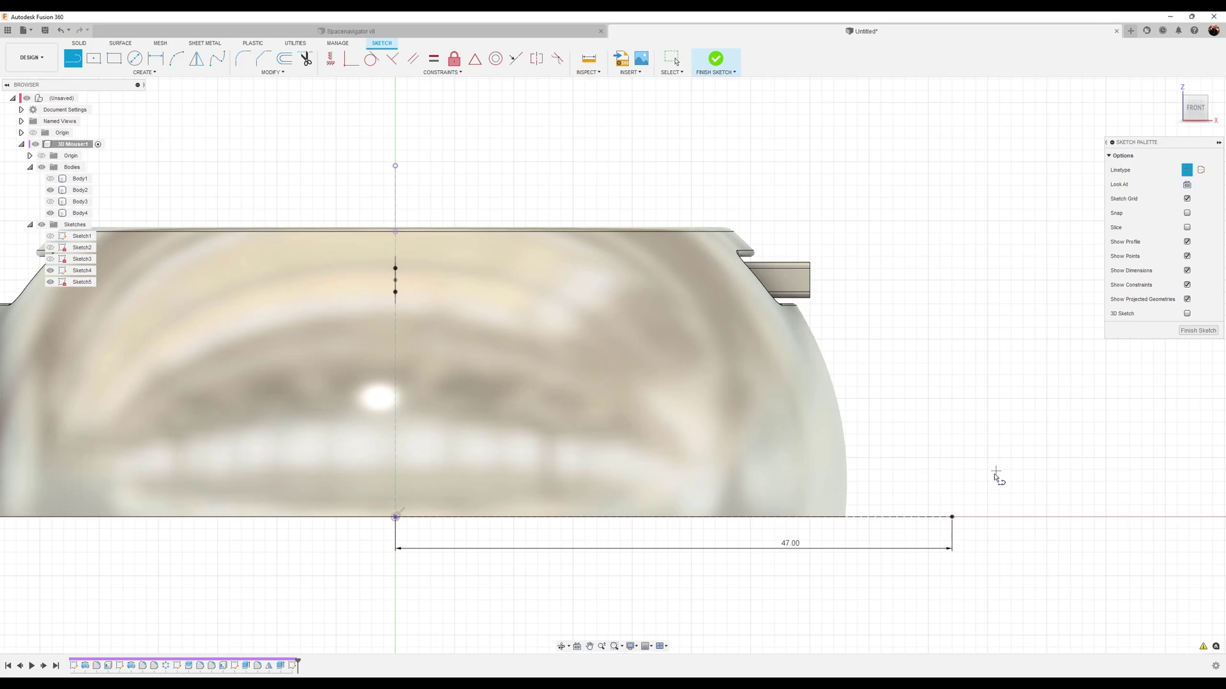
click(952, 517)
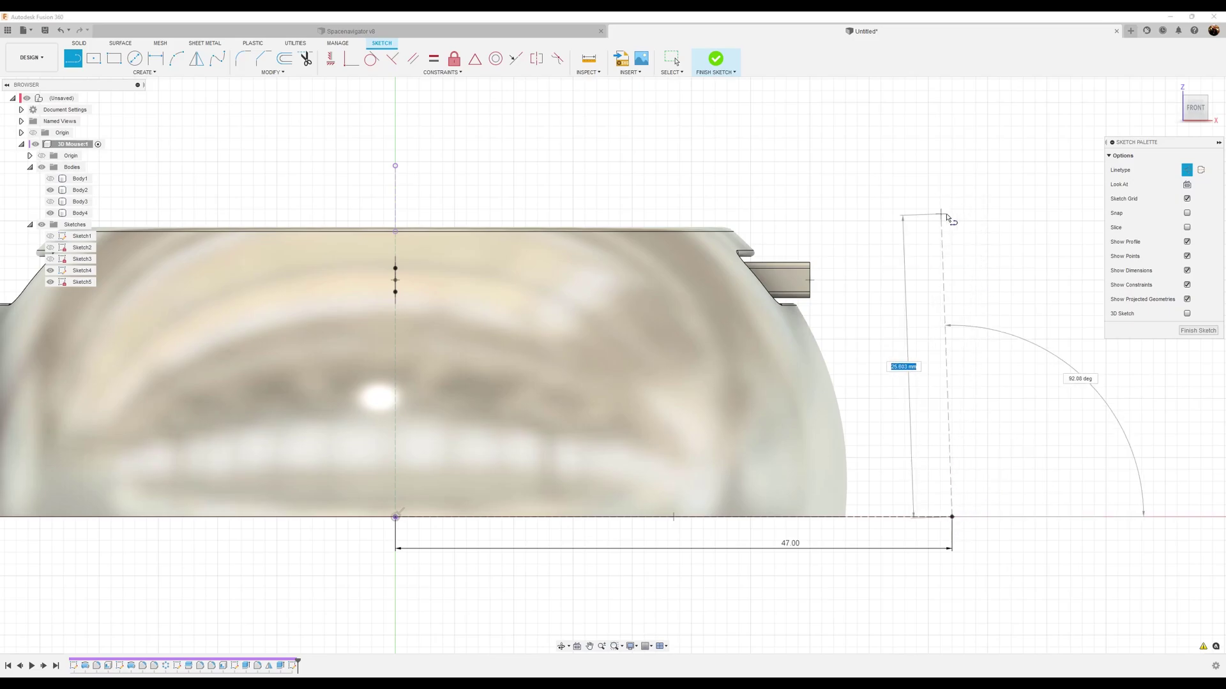
key(Escape)
Step: Draw a closed right triangle in solid lines, about 32 mm tall, upward from the construction line's outer end, with its top edge running toward the base
click(1187, 170)
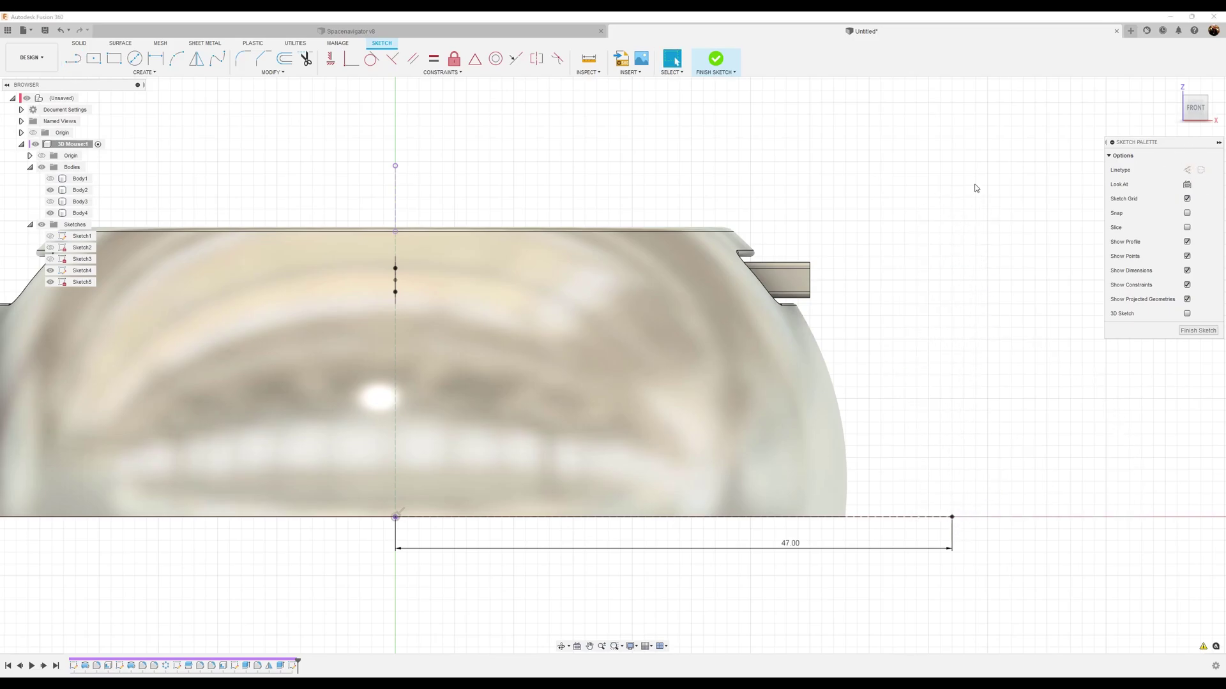
click(74, 59)
click(952, 517)
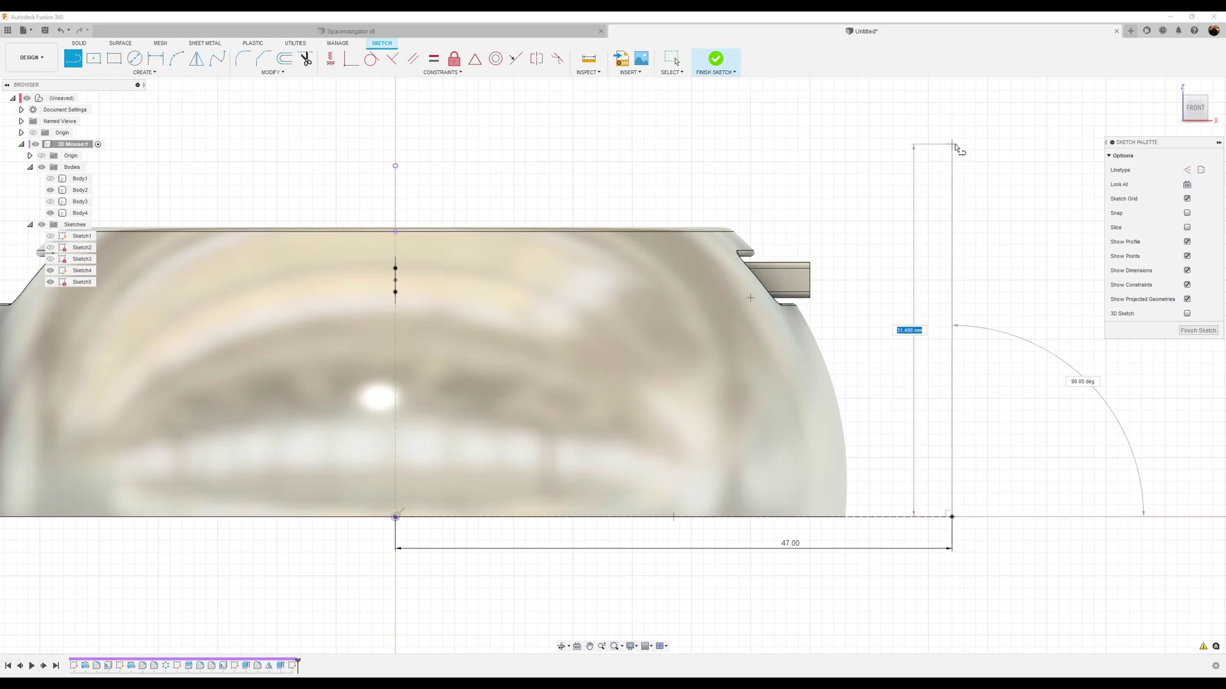
click(953, 137)
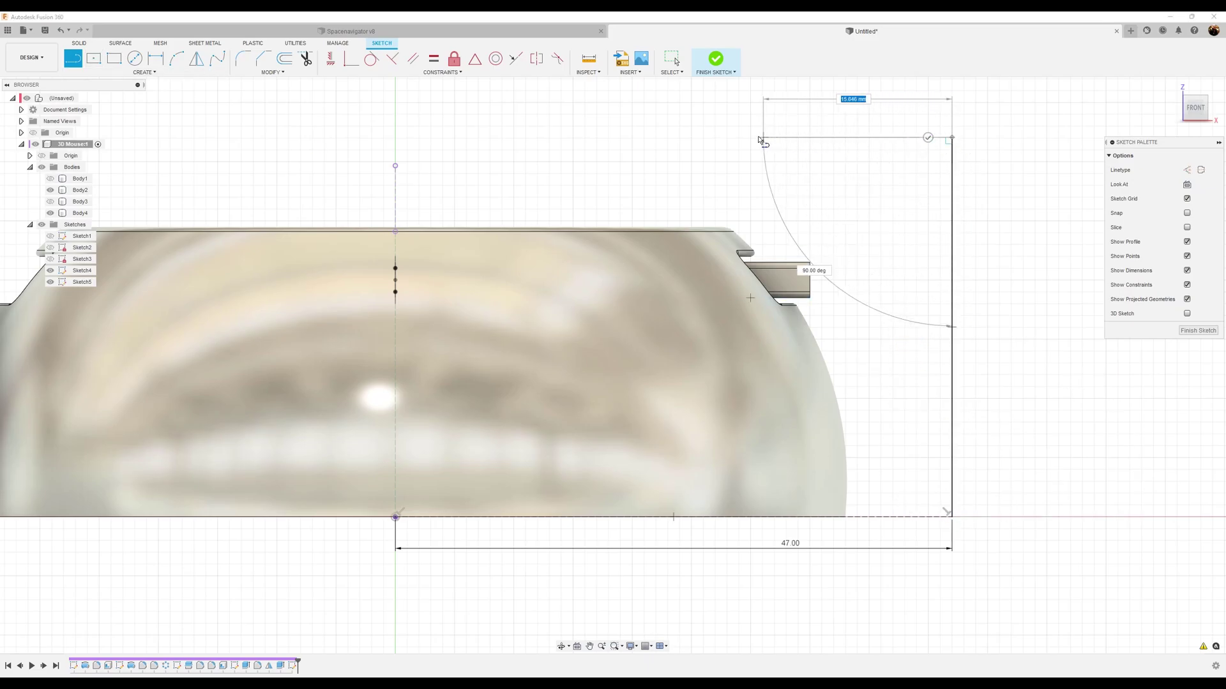
click(709, 137)
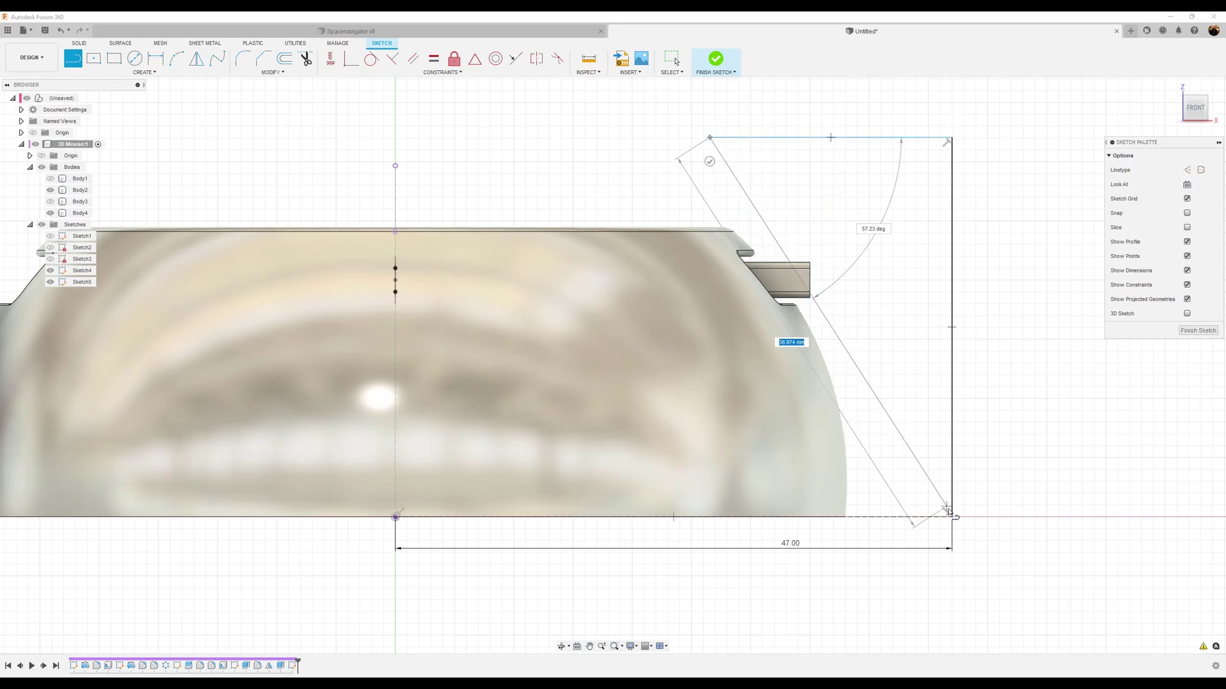
click(951, 515)
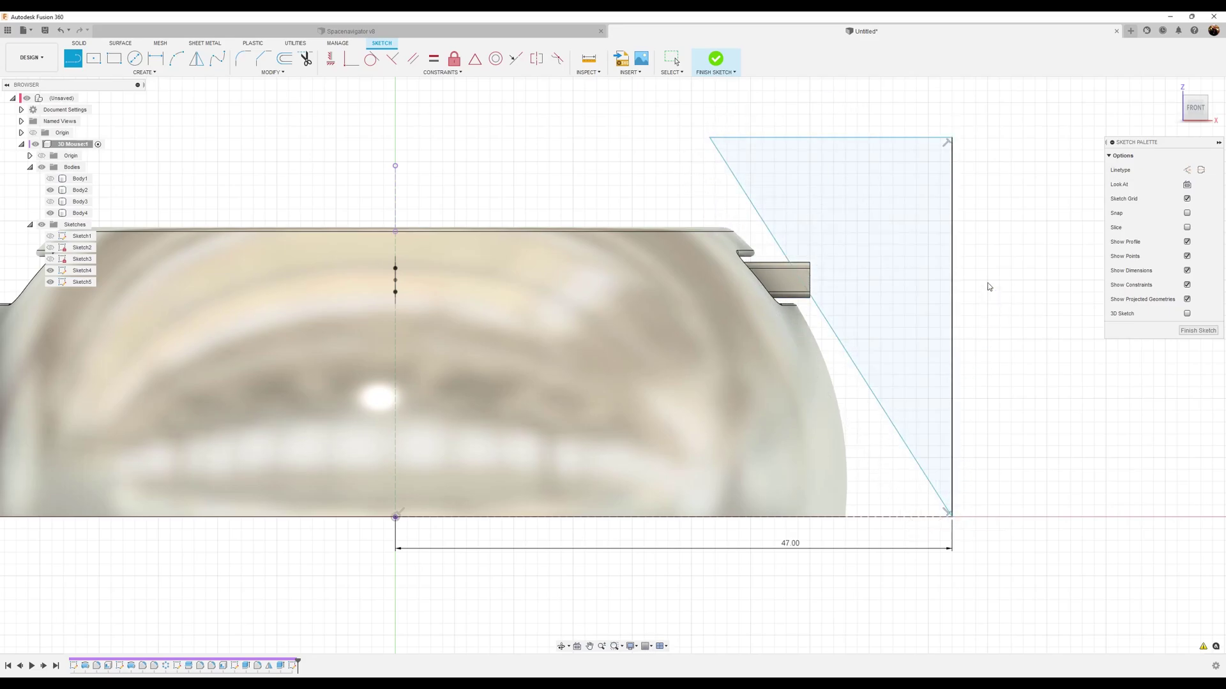
key(Escape)
Step: Set the triangle's vertical side to 26 mm and its top edge to 17.75 mm, and finish the sketch
click(155, 59)
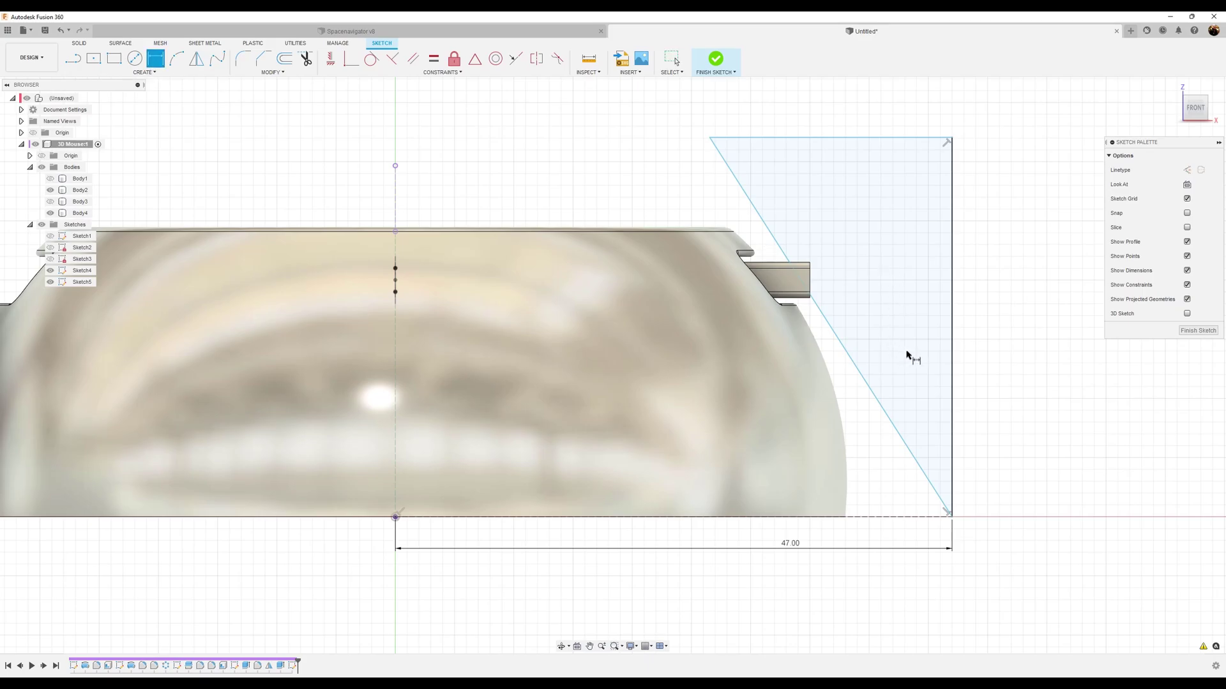
click(951, 355)
click(977, 353)
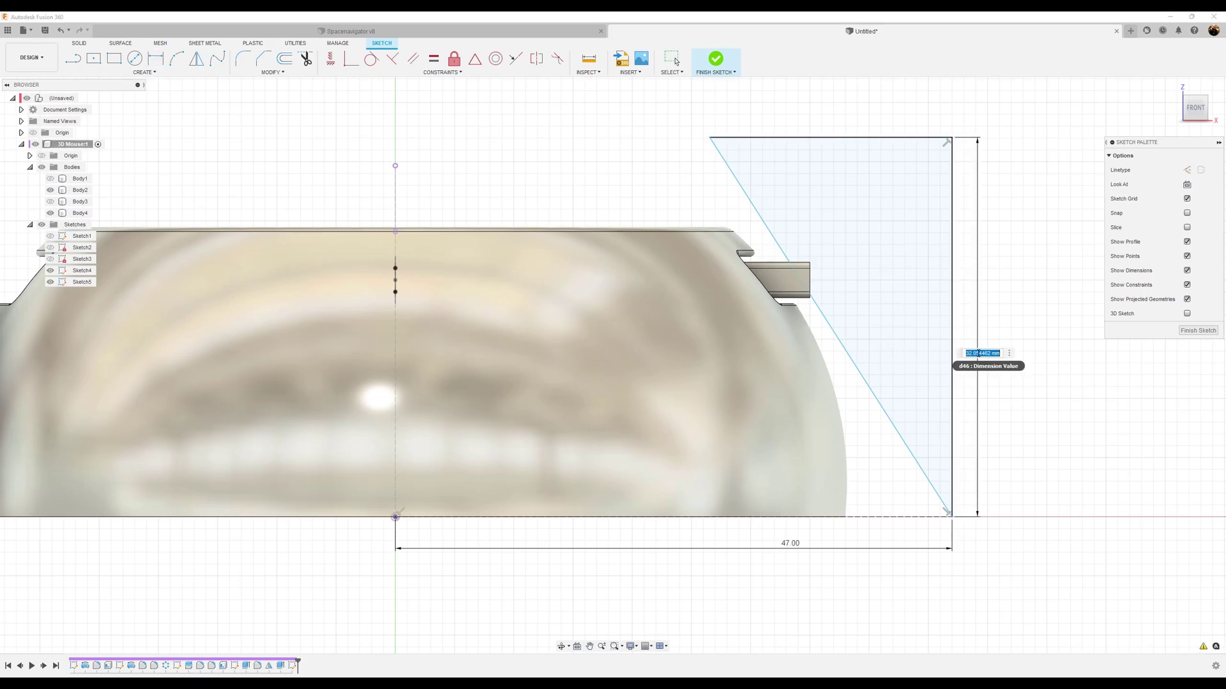
text(26)
key(Return)
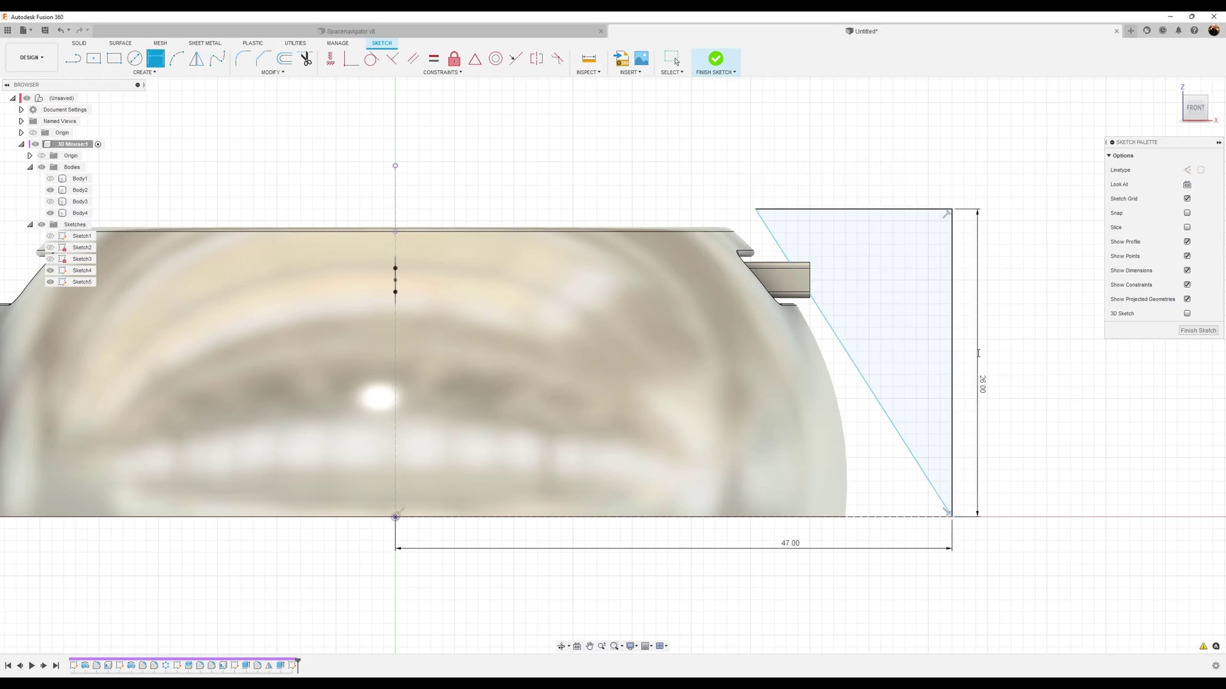
click(874, 211)
click(875, 197)
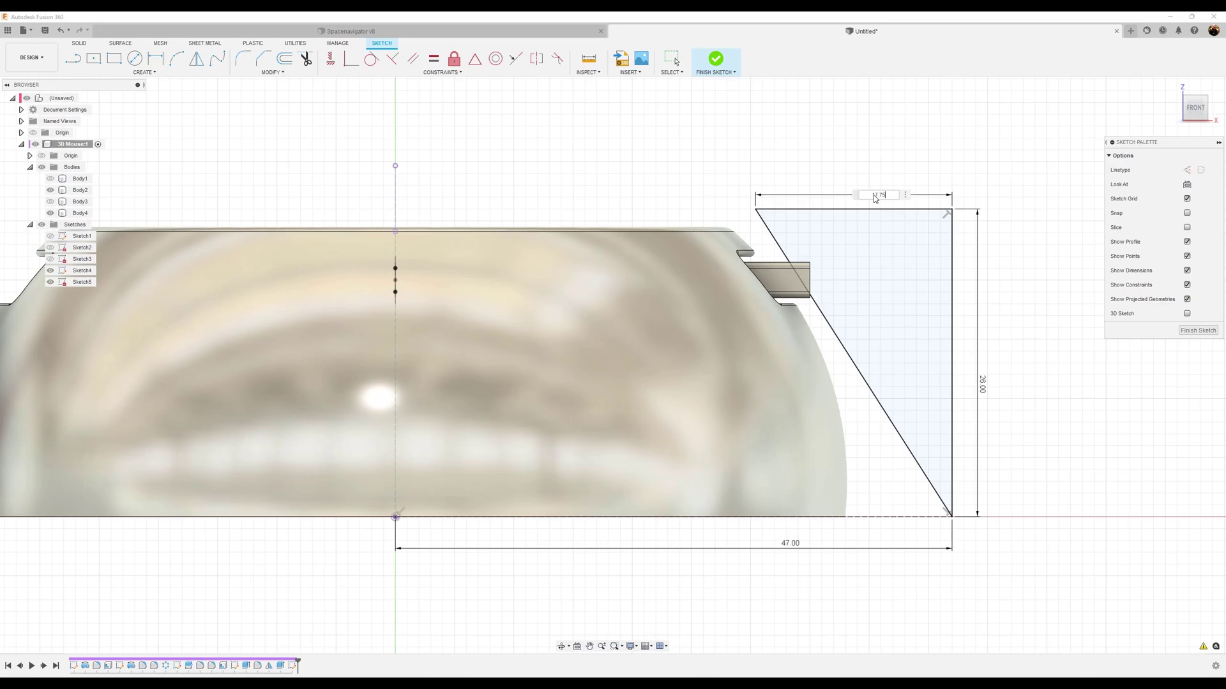
key(Return)
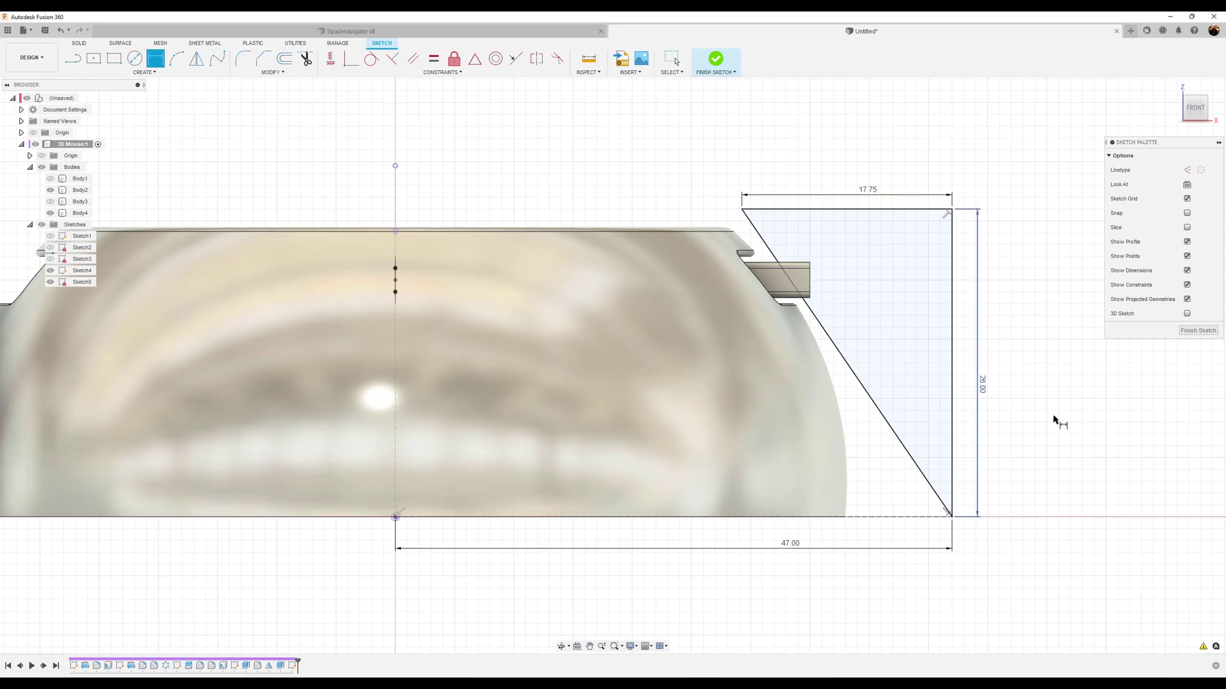
click(1214, 332)
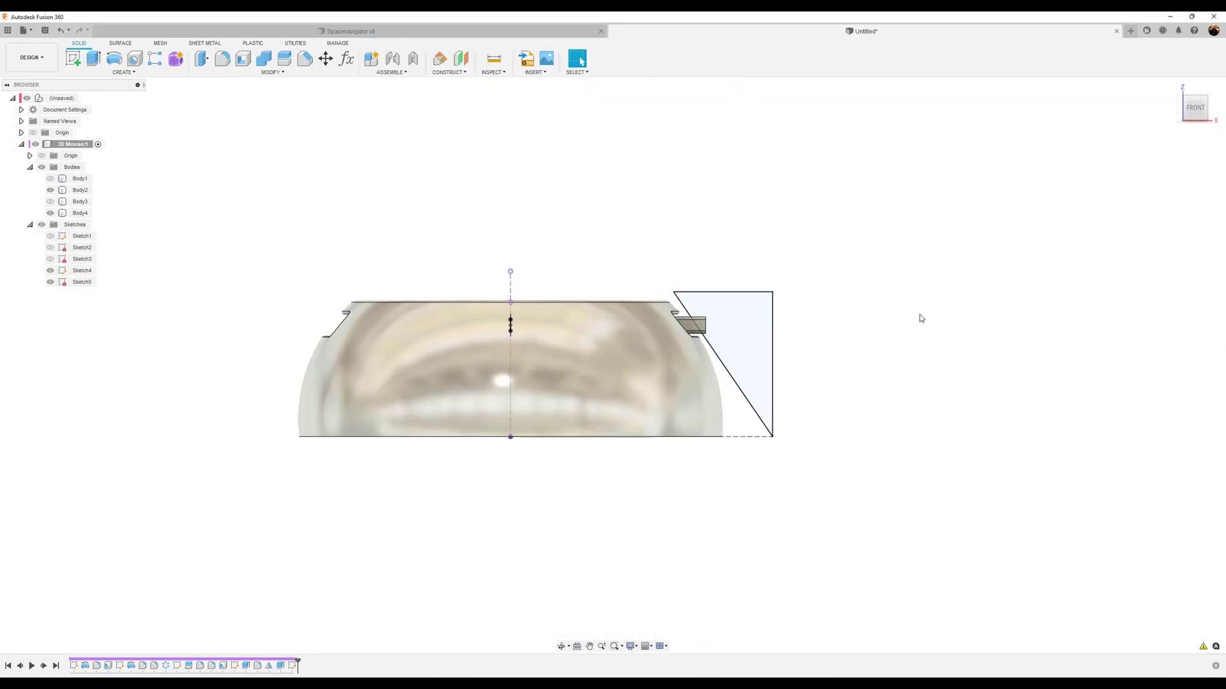
Step: Revolve the triangle profile 360 degrees around the base's central axis as a cut to trim the protruding button insert
click(121, 67)
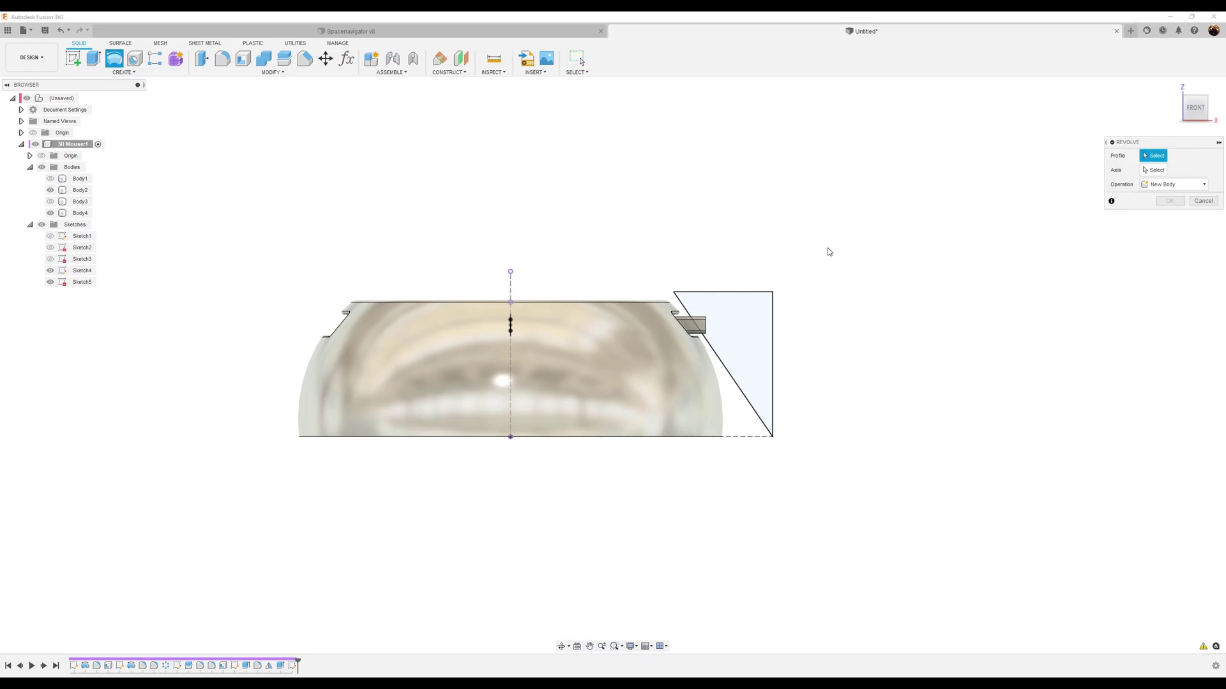
click(729, 349)
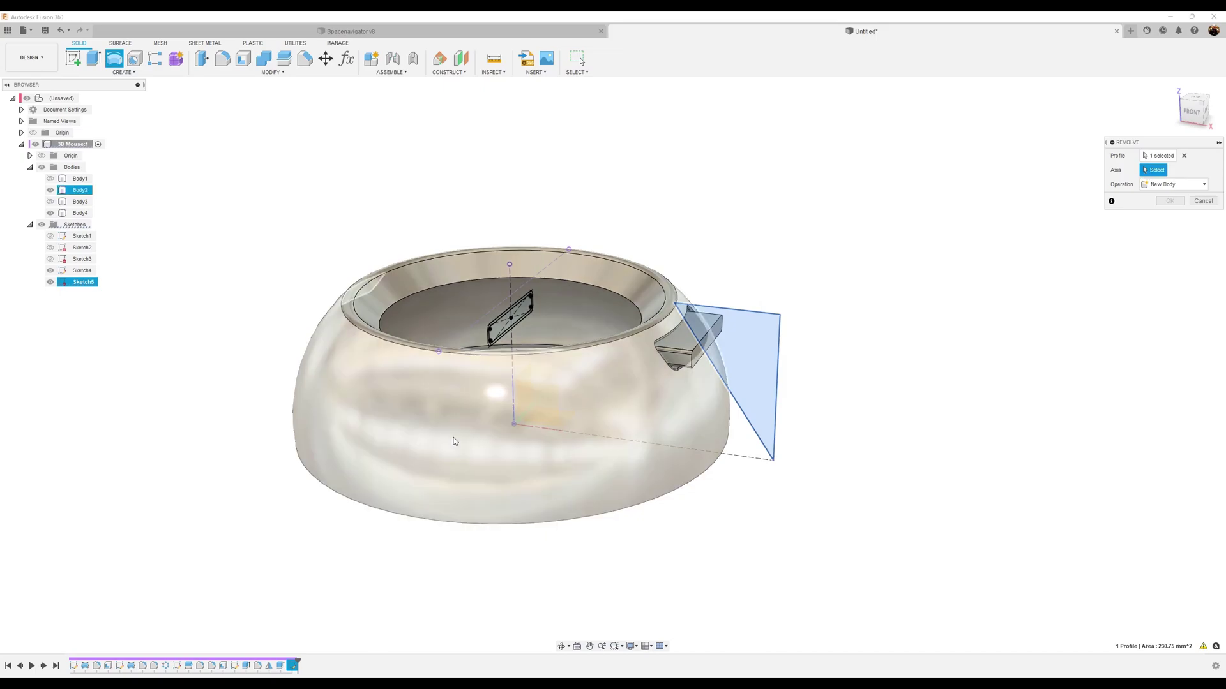
click(456, 439)
click(1170, 199)
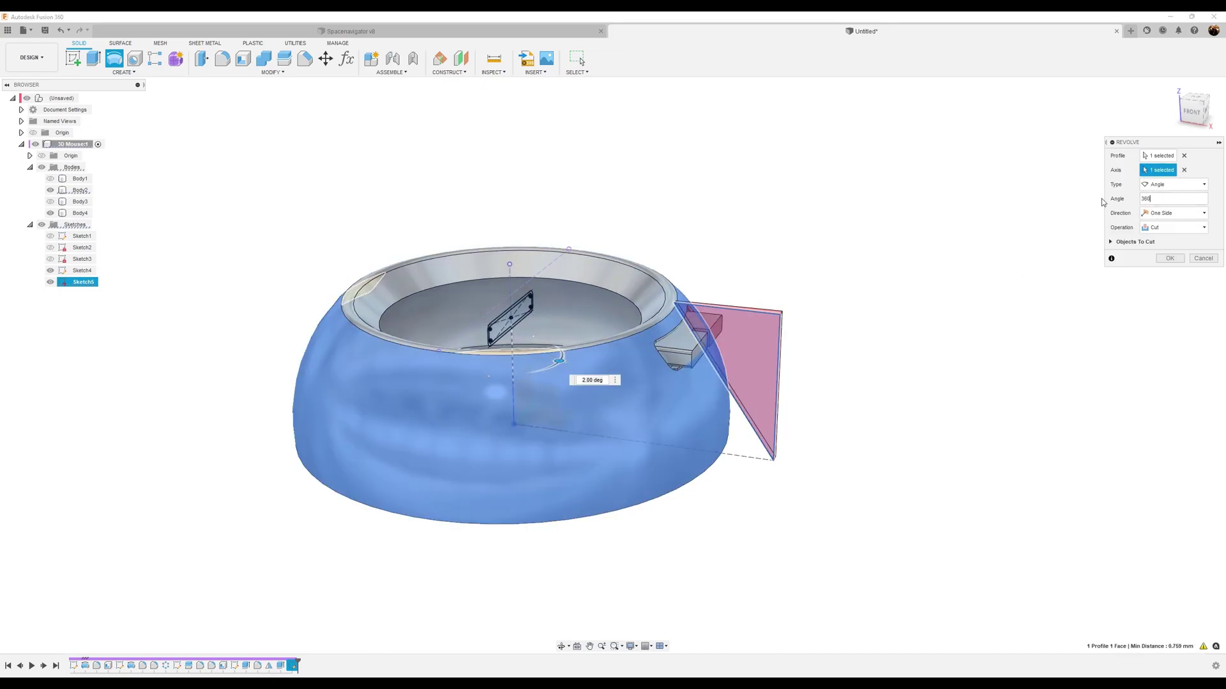
text(360)
click(1169, 259)
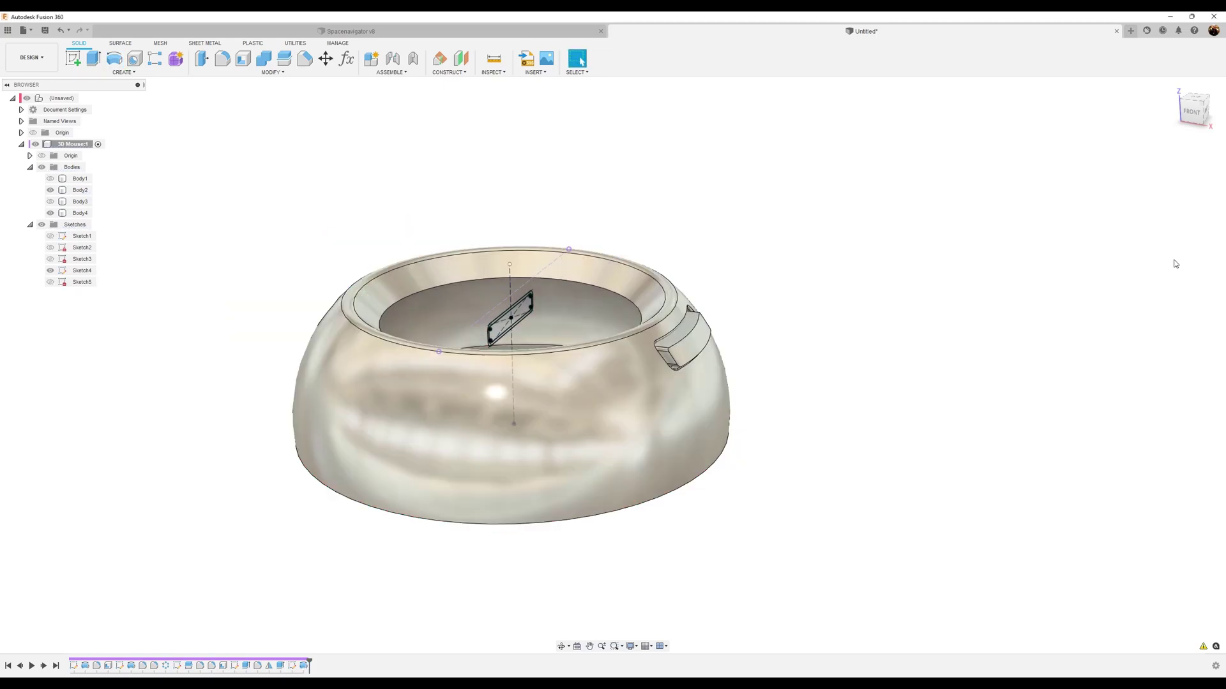
Step: Fillet the edges of the button insert's outer face with a 0.5 mm radius
scroll(610, 329, up, 1)
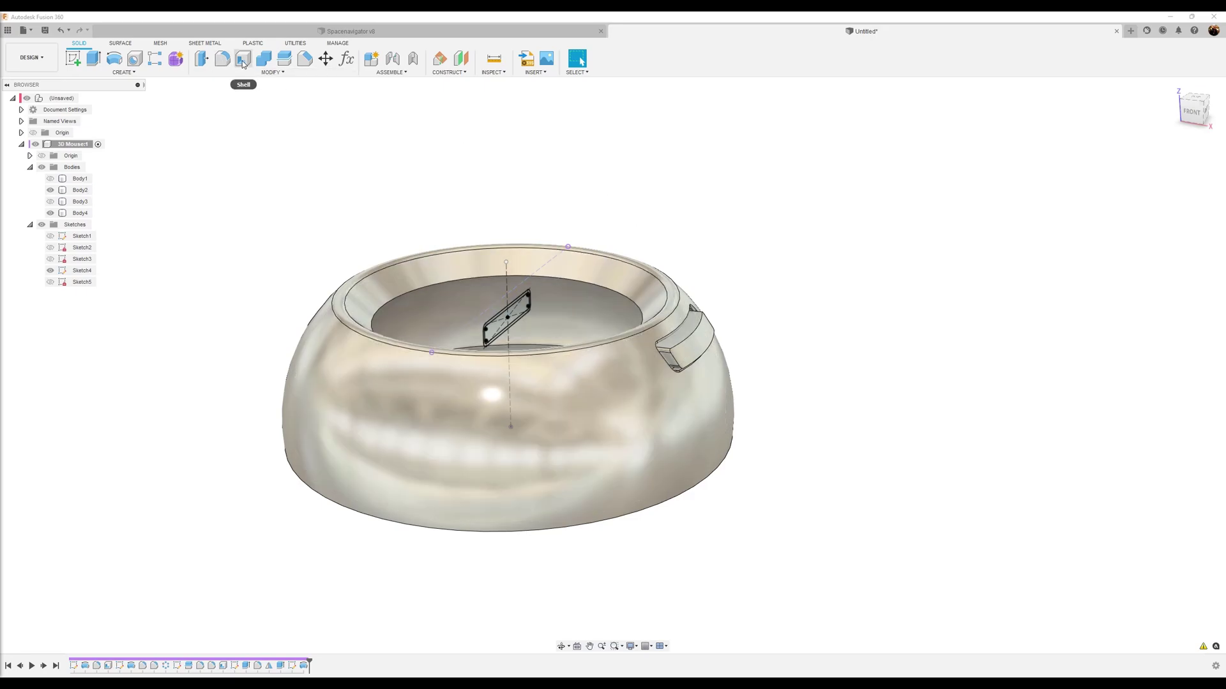
click(222, 60)
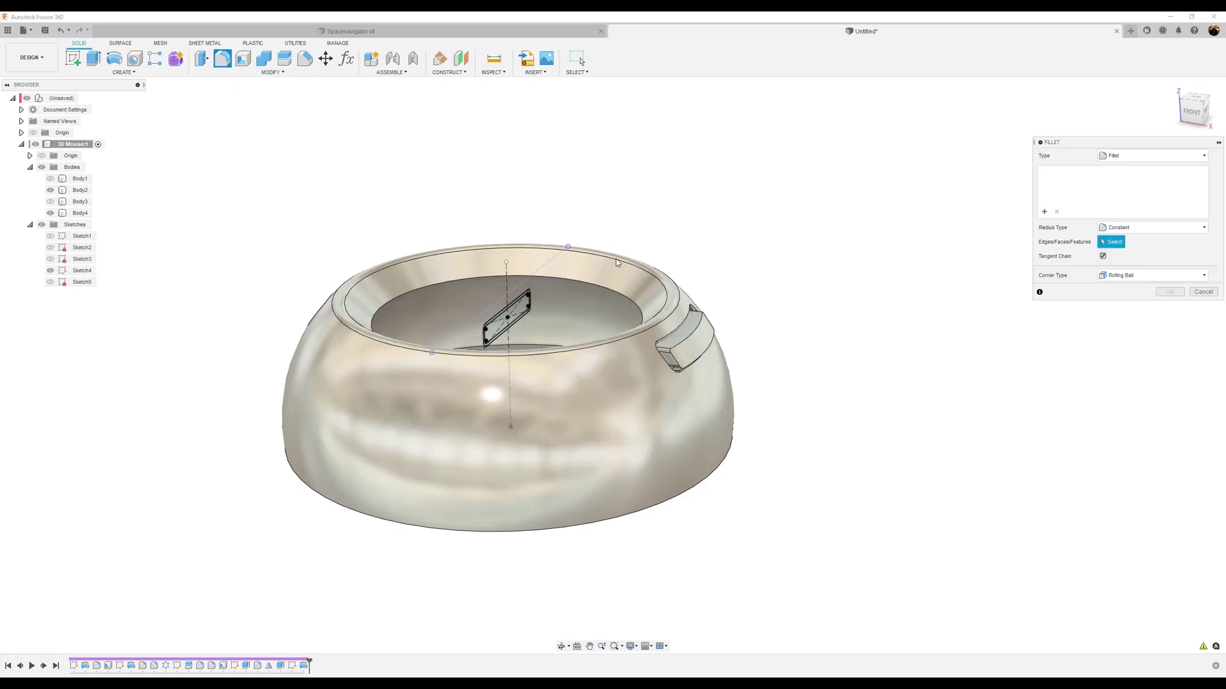
click(707, 346)
text(.5)
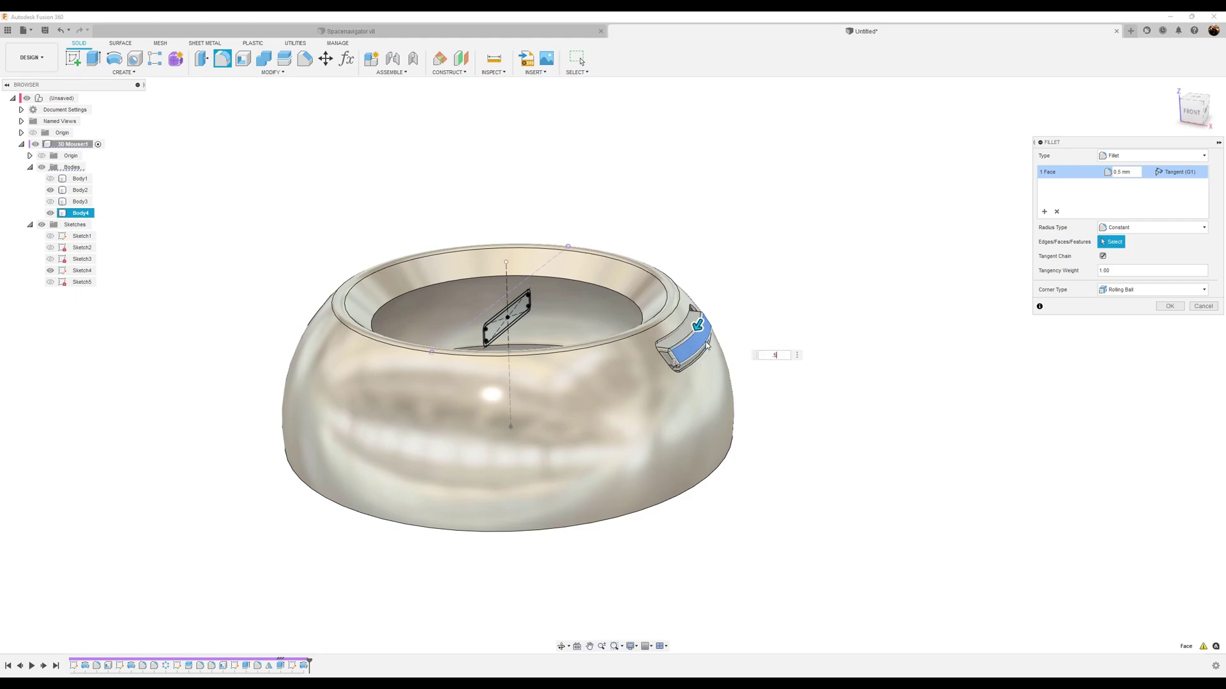
click(1170, 305)
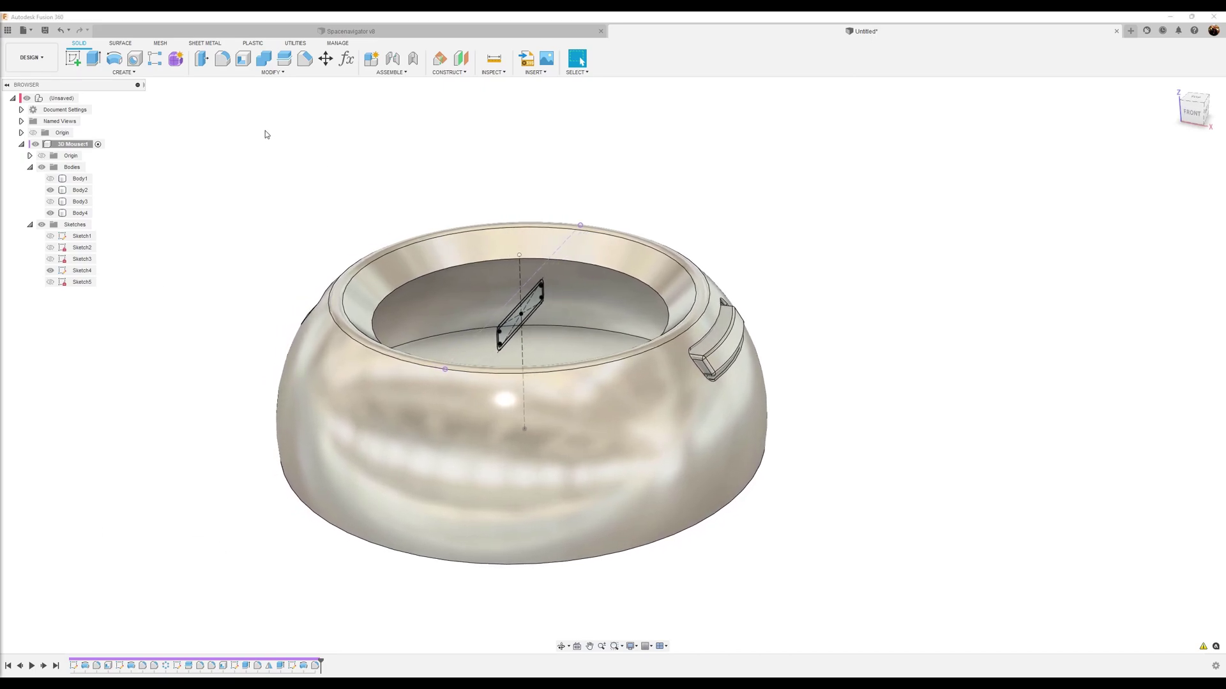
Step: Mirror the button insert body across the central YZ origin plane as a new body on the opposite side of the base
click(127, 72)
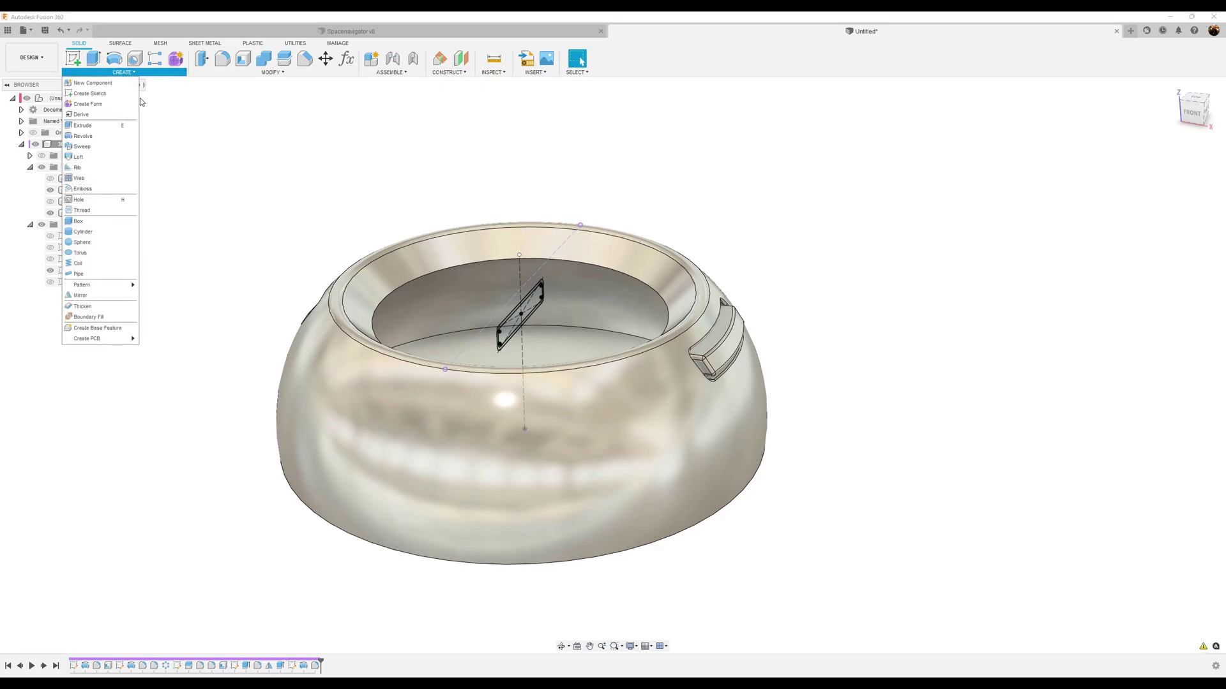
click(102, 297)
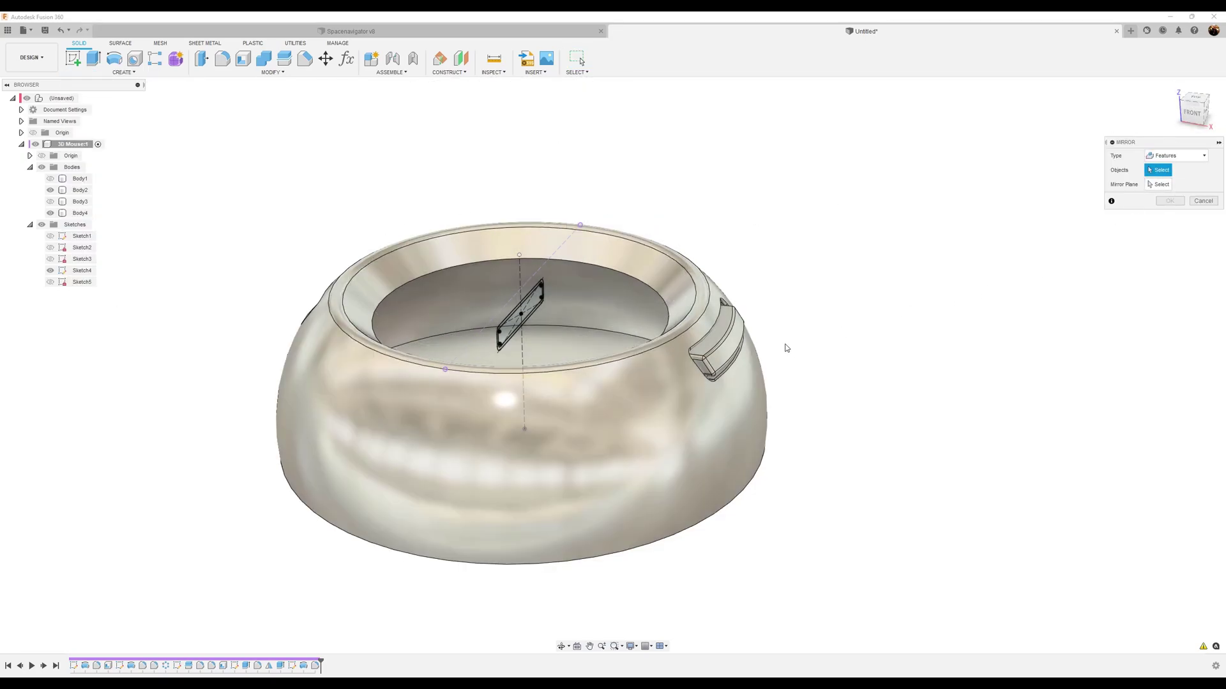
click(1177, 156)
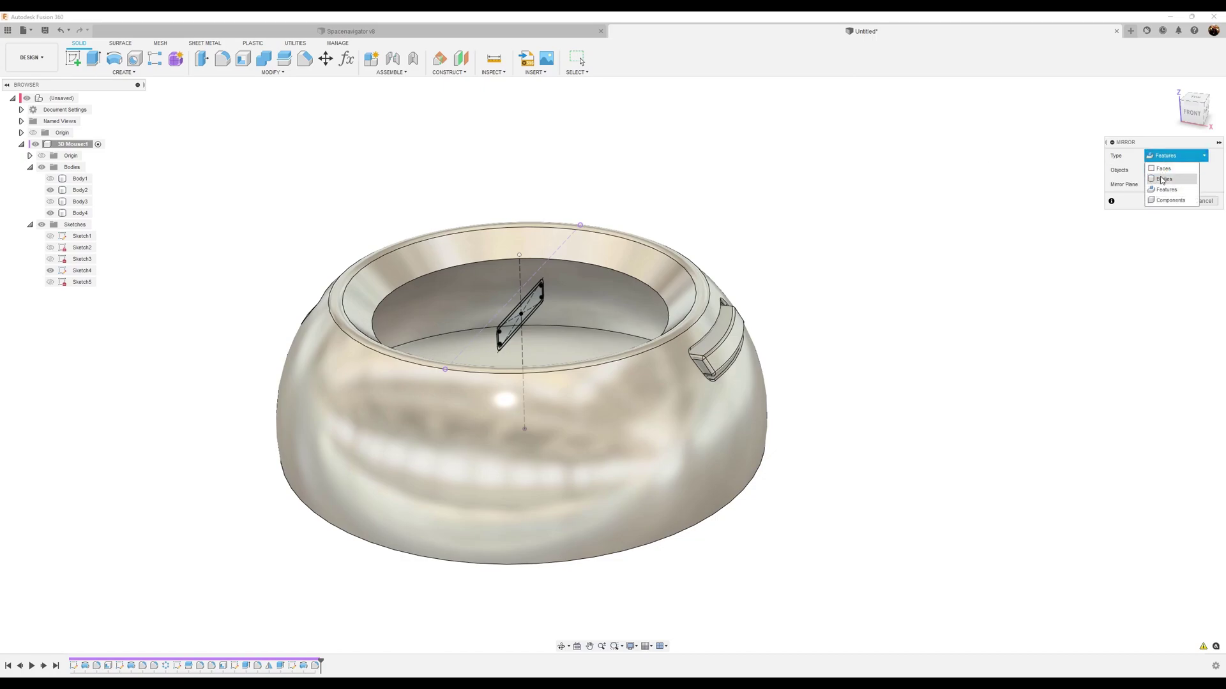
click(1165, 180)
click(721, 353)
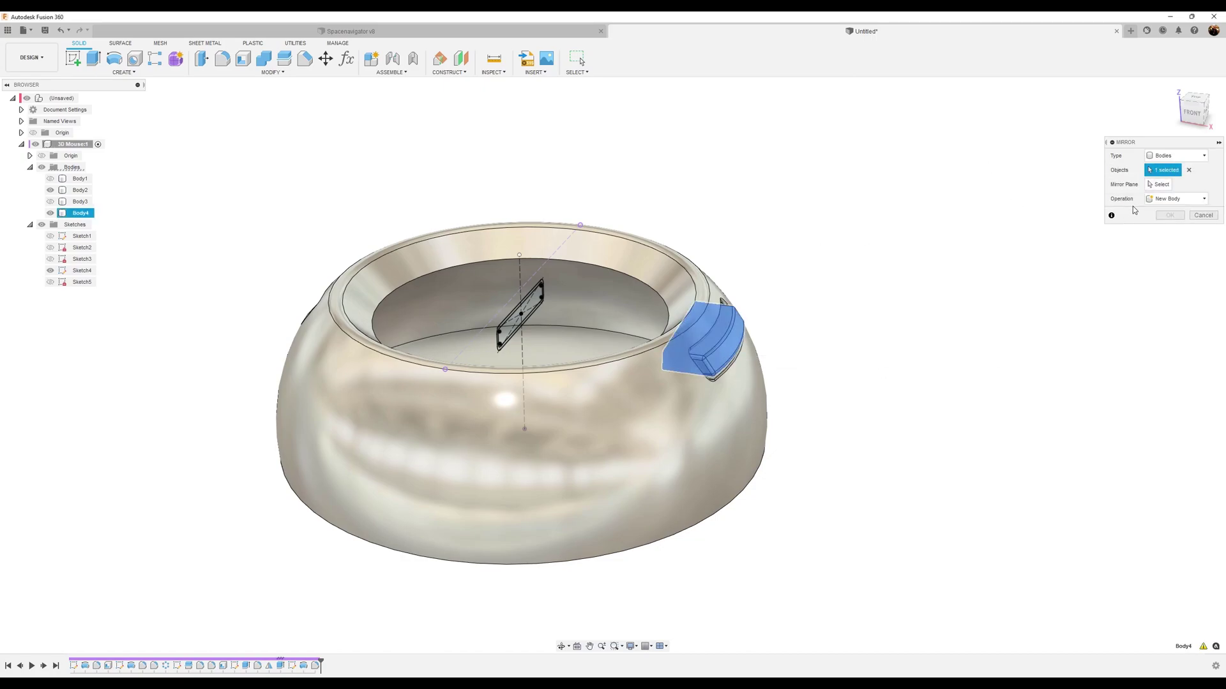
shift+middle_drag(581, 305, 543, 374)
click(543, 374)
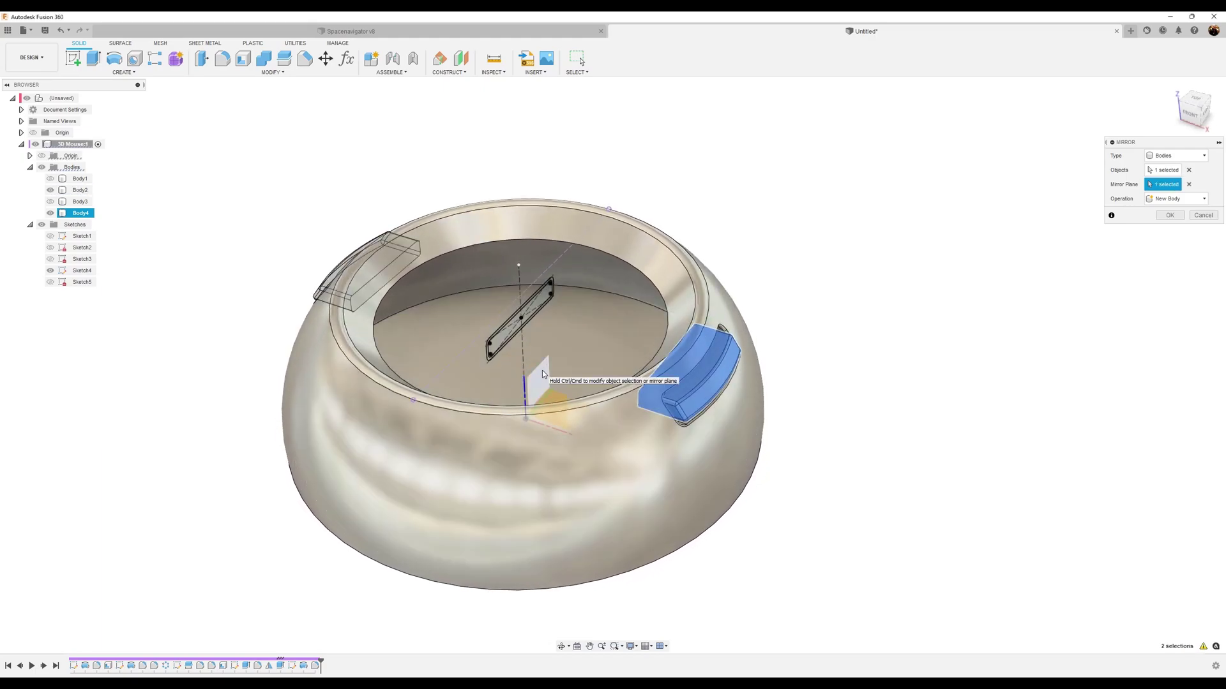
click(1177, 203)
click(1179, 203)
click(1170, 216)
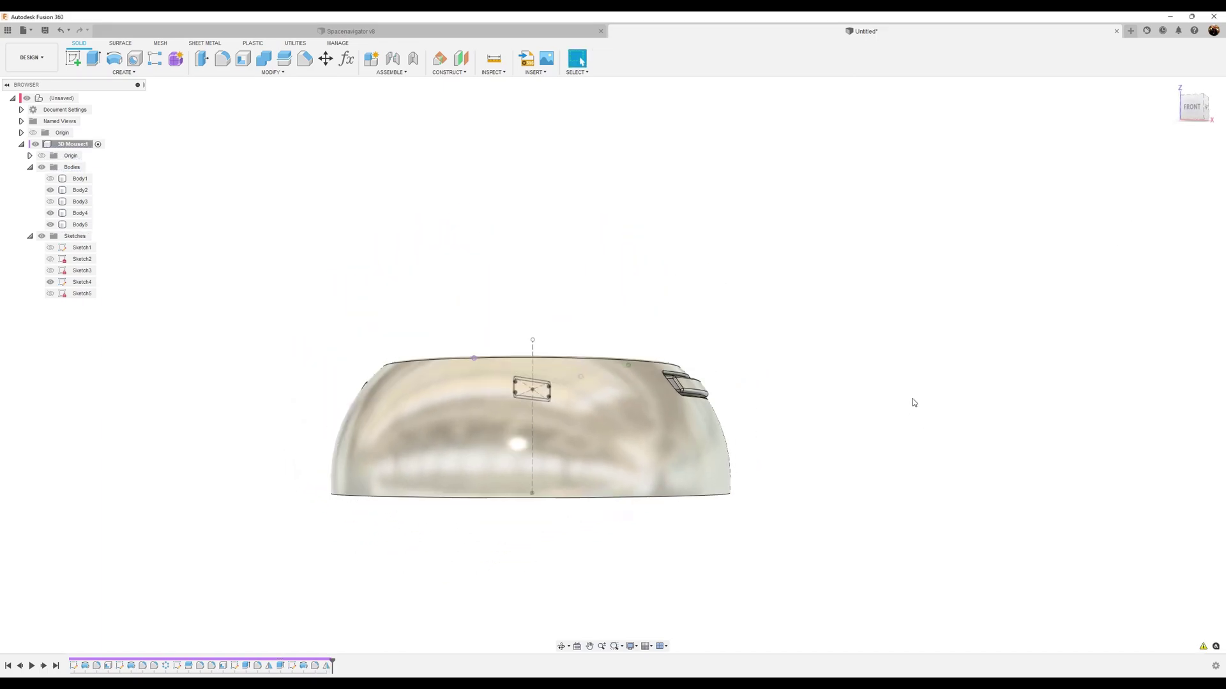
Step: Start a sketch on the XY plane at the base's underside and hide the slot sketch, Sketch4
click(79, 63)
click(360, 294)
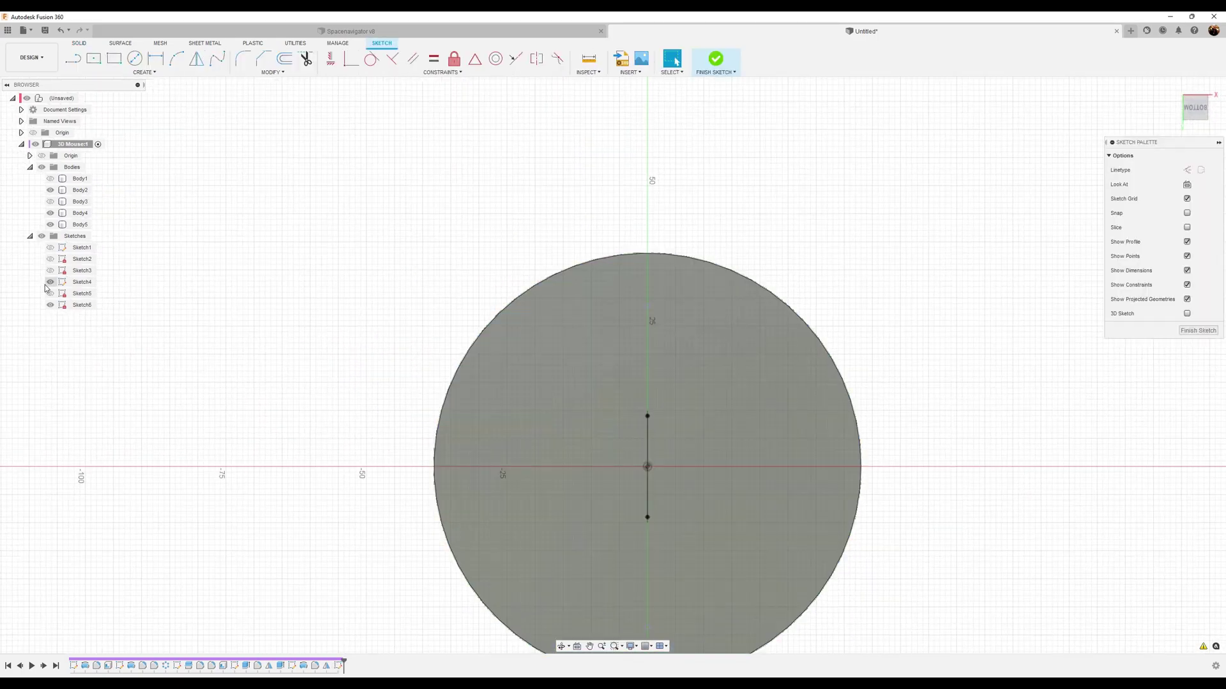
click(51, 282)
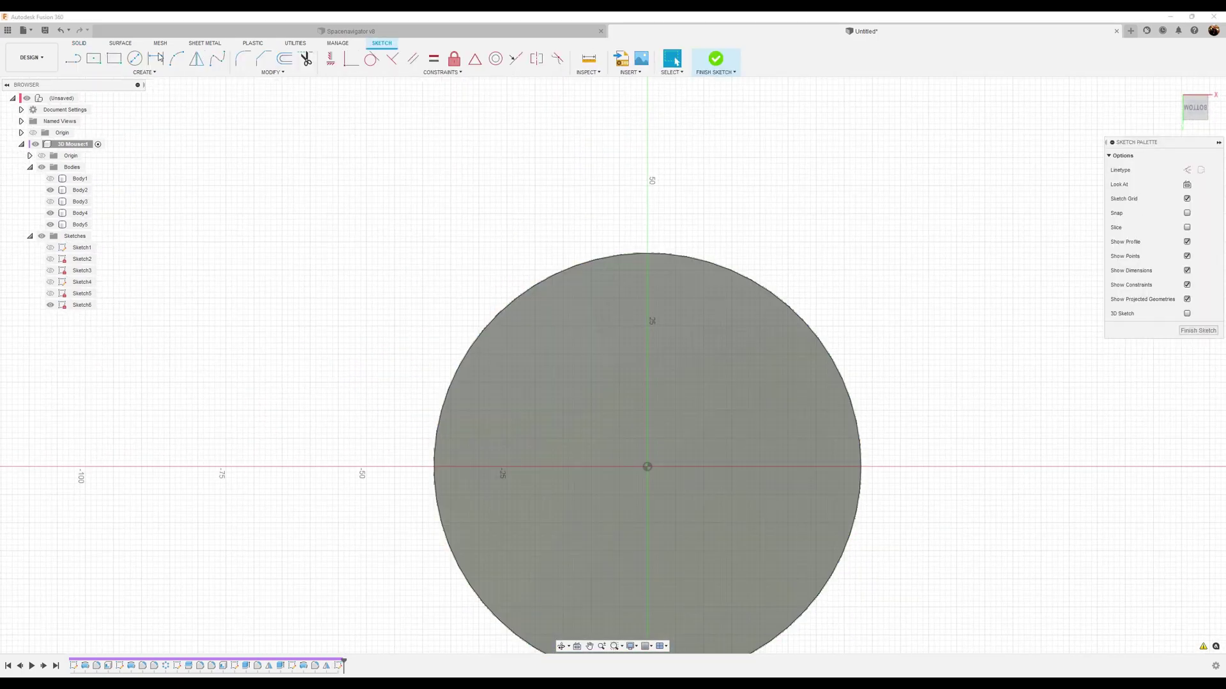
Step: Draw a 68 mm diameter circle centred on the origin and finish the sketch
click(135, 58)
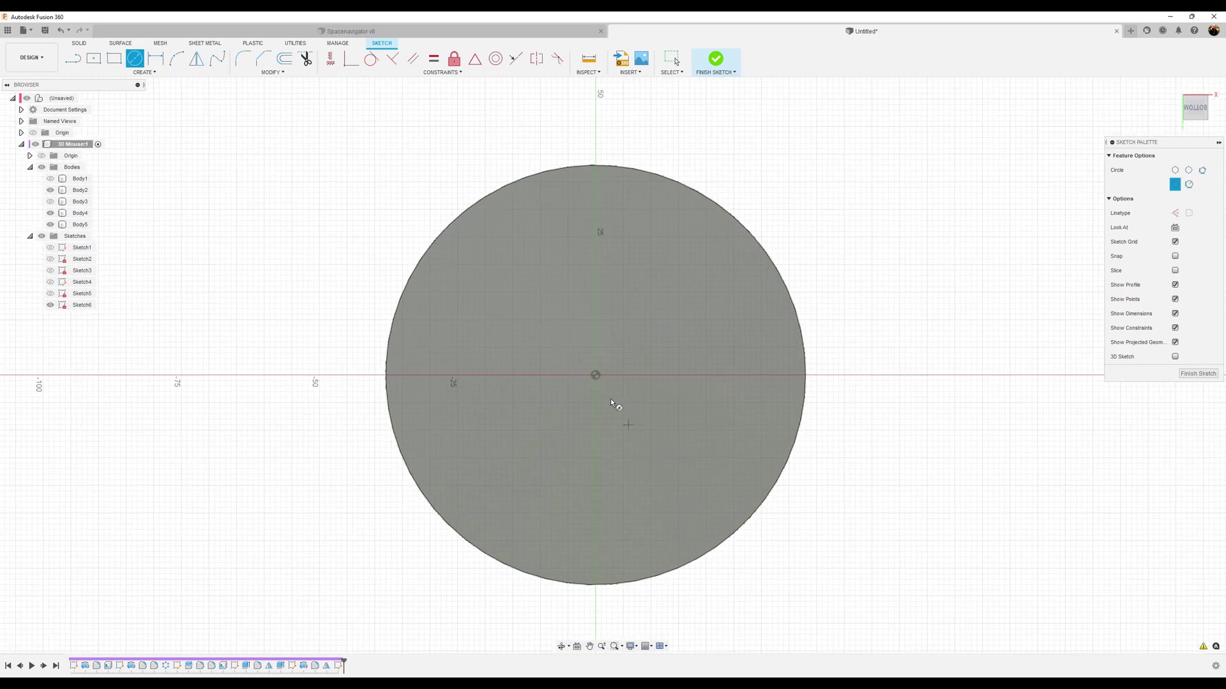
click(595, 369)
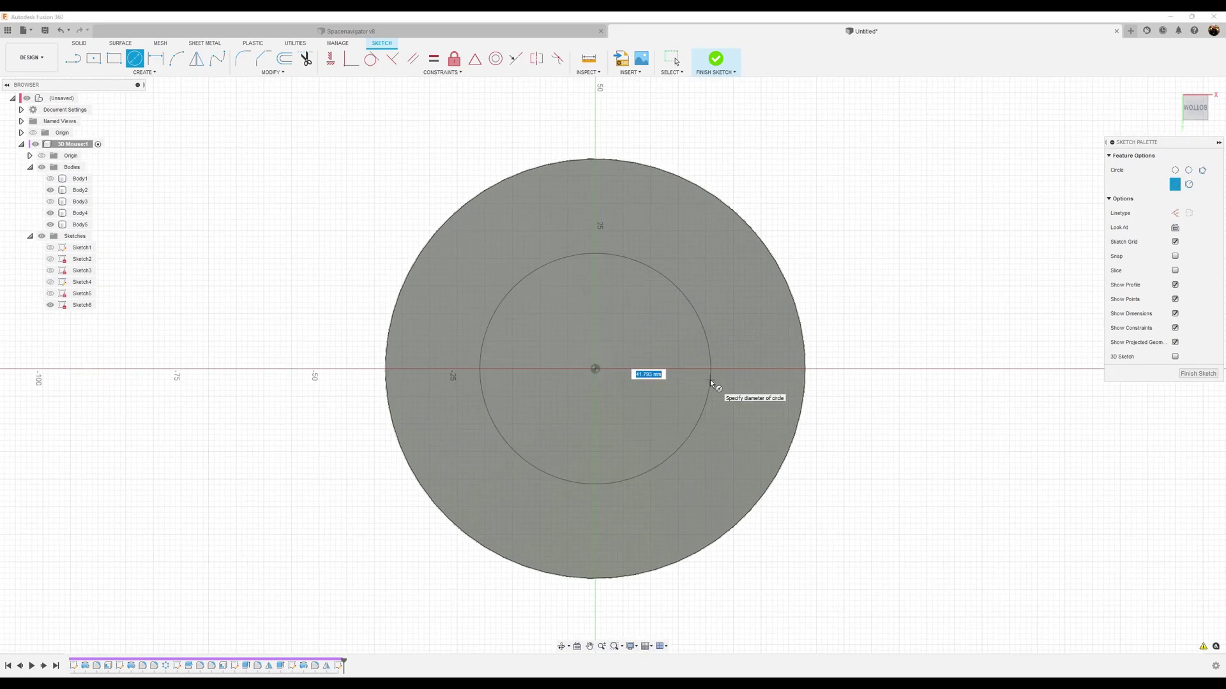
text(68)
key(Tab)
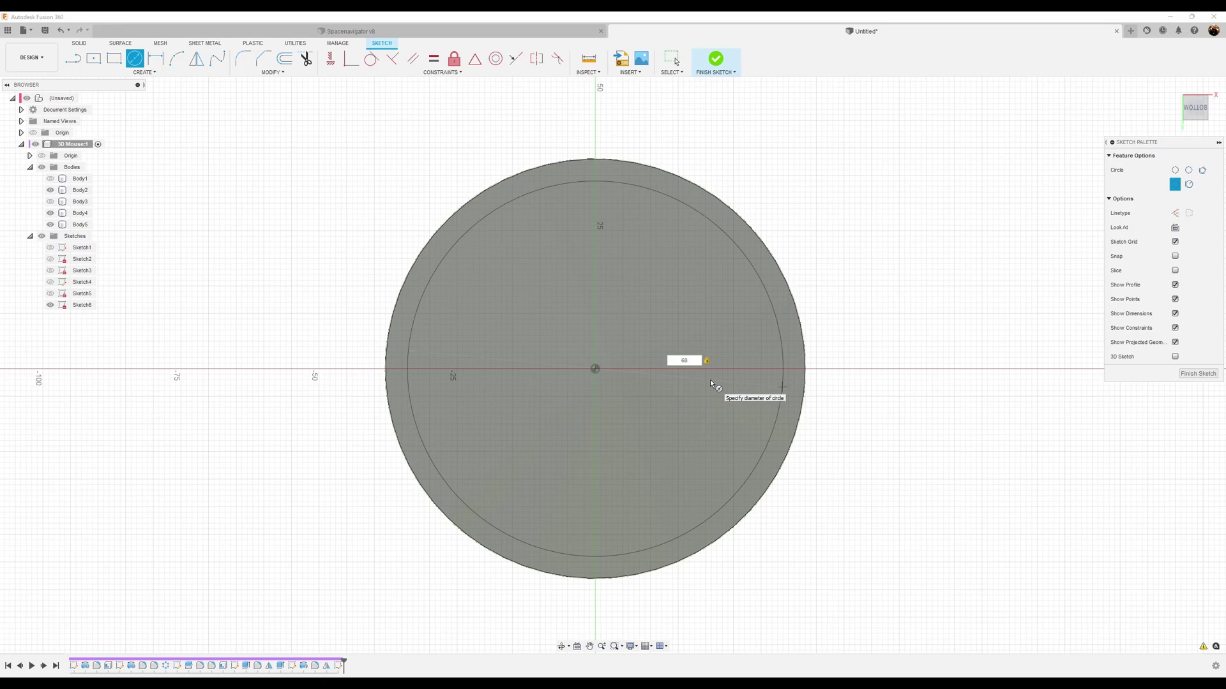
key(Return)
key(Escape)
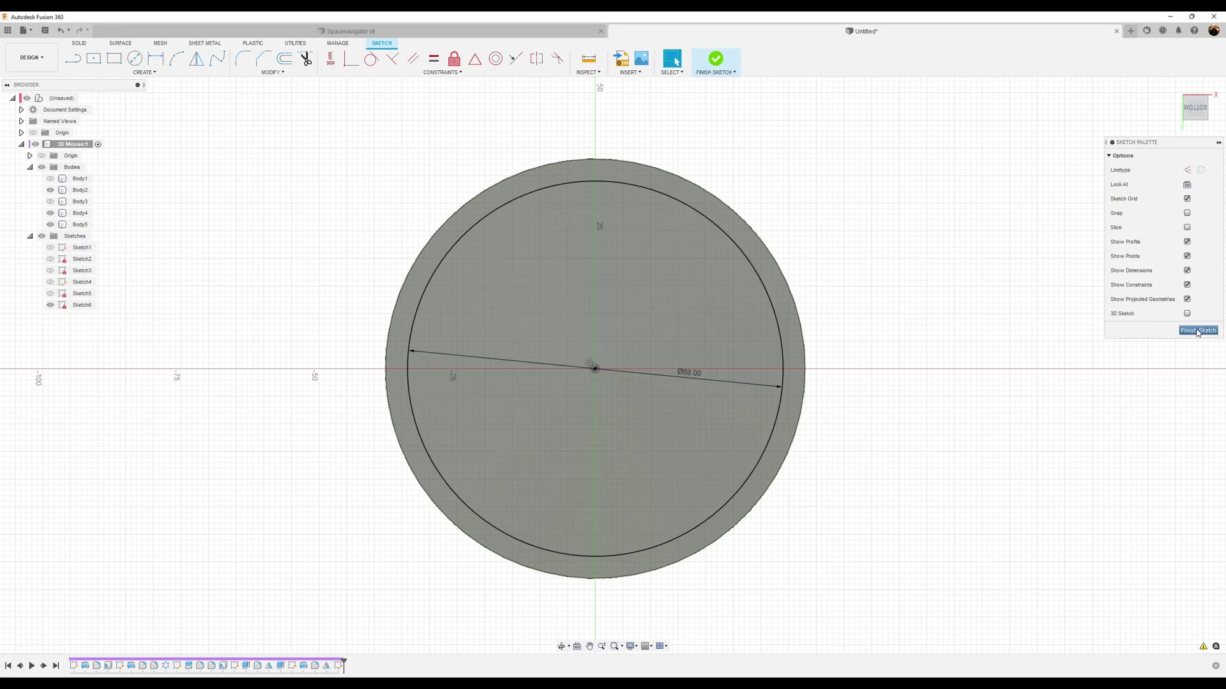
click(1198, 331)
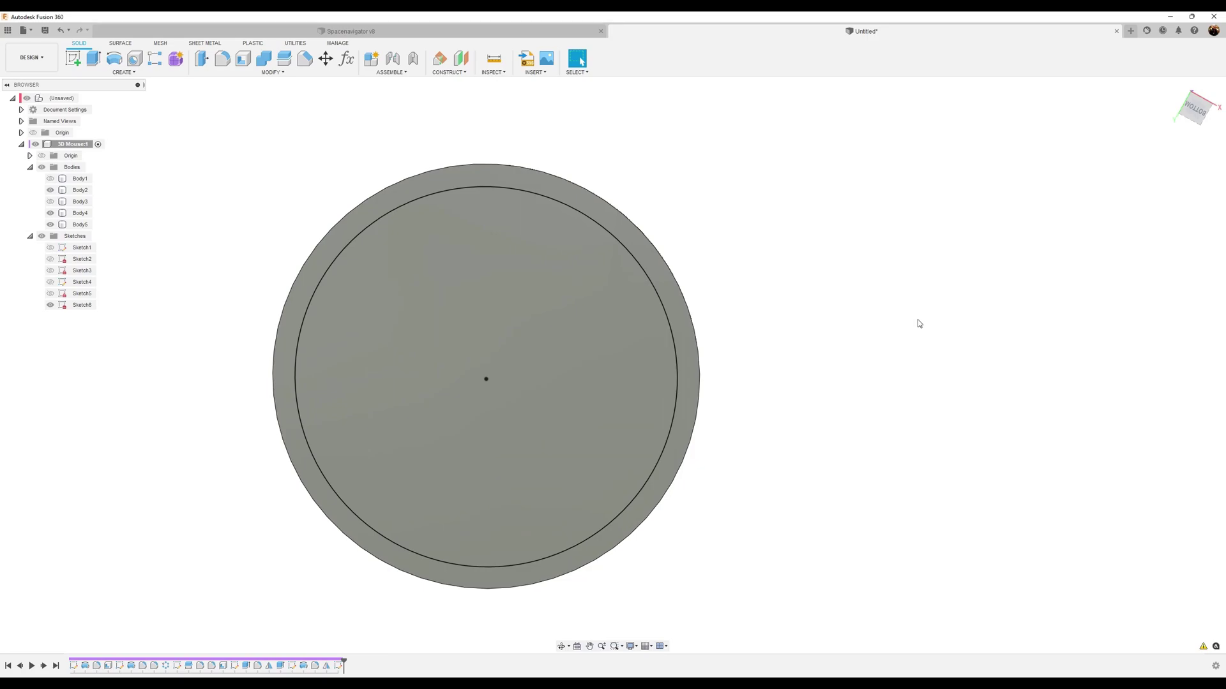
Step: Split the base body using the 68 mm circle as the splitting tool
click(284, 58)
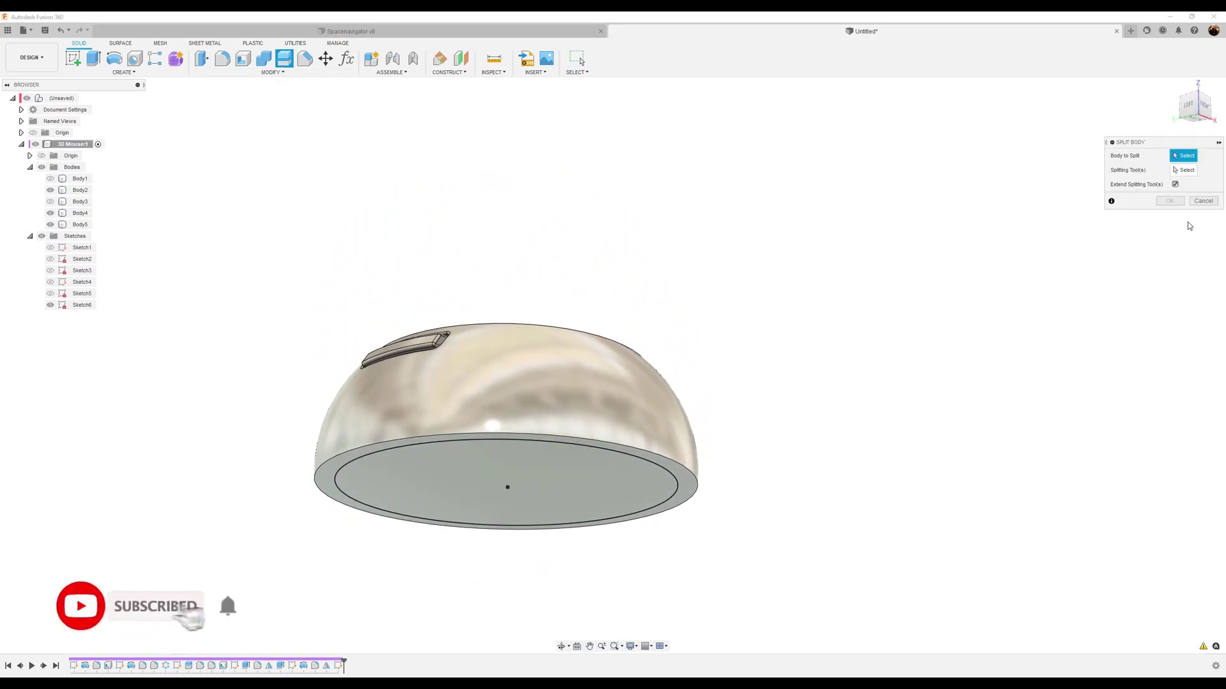
click(601, 425)
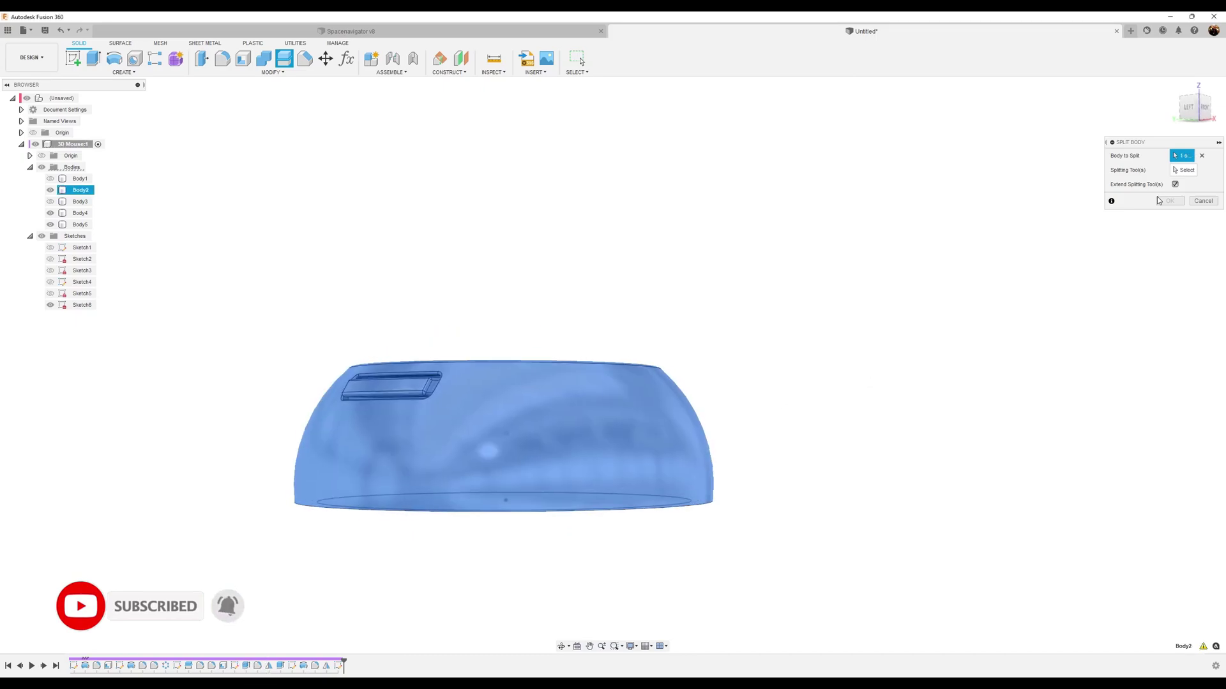
click(1185, 171)
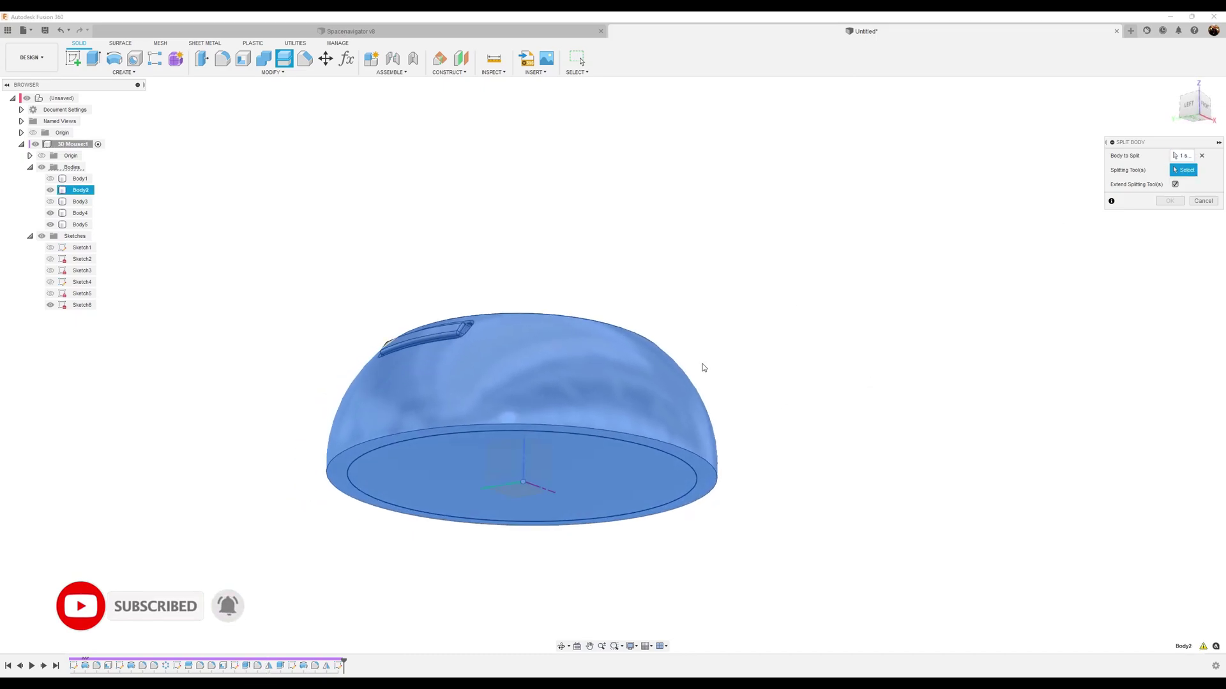
click(684, 465)
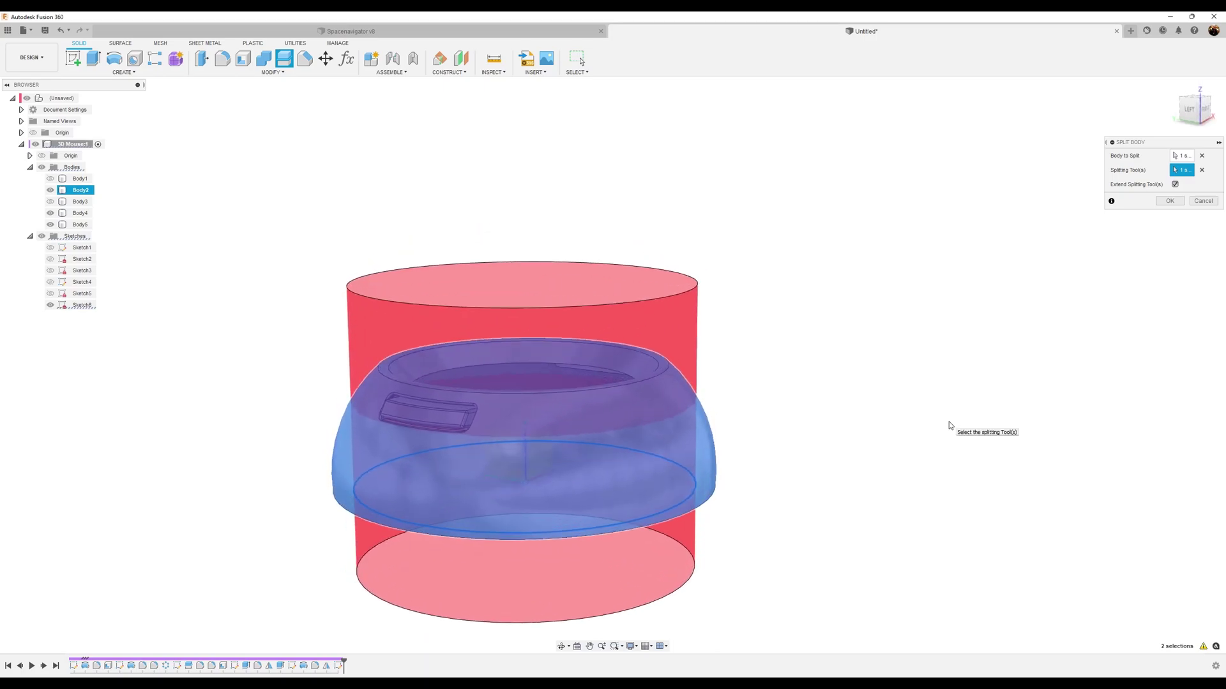
click(1171, 201)
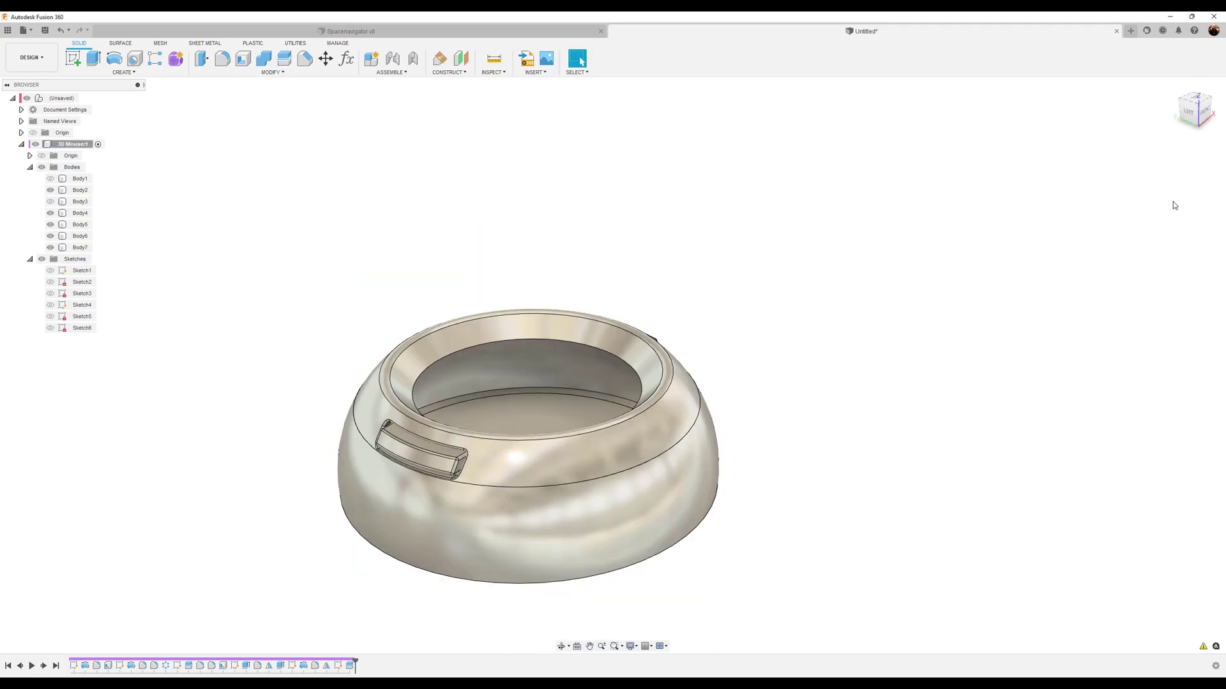
click(959, 489)
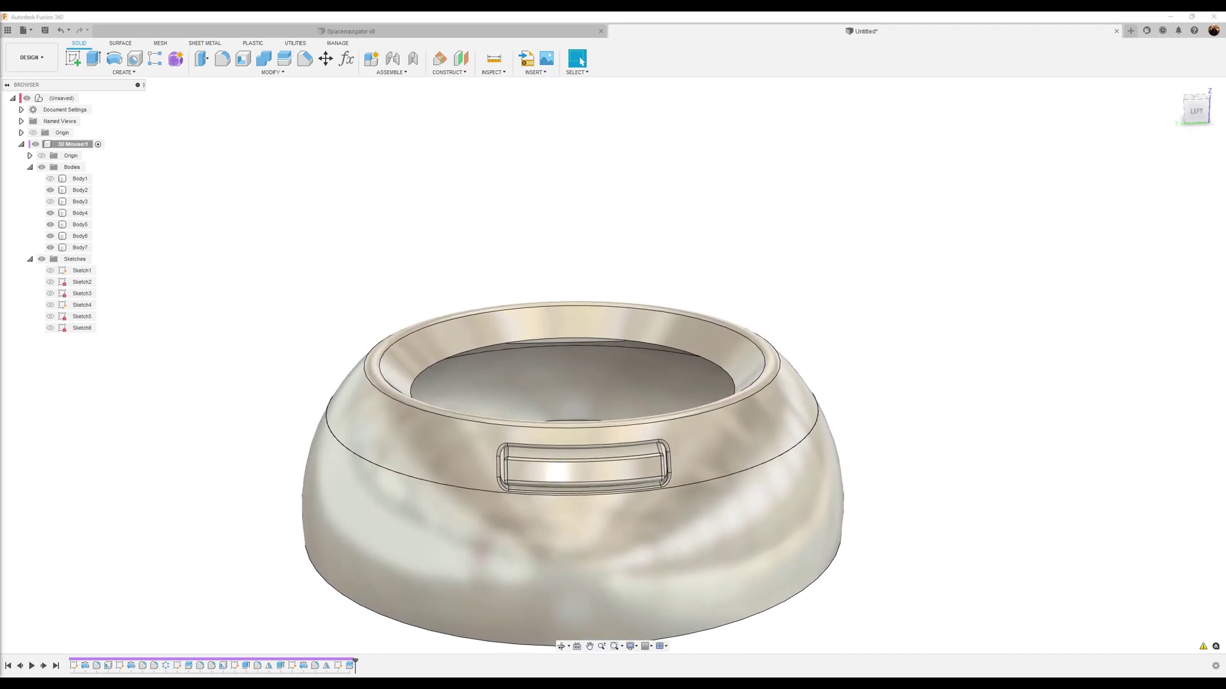
Step: Fillet the split seam edge of the lower outer base body with a 0.1 mm radius
click(223, 59)
click(389, 471)
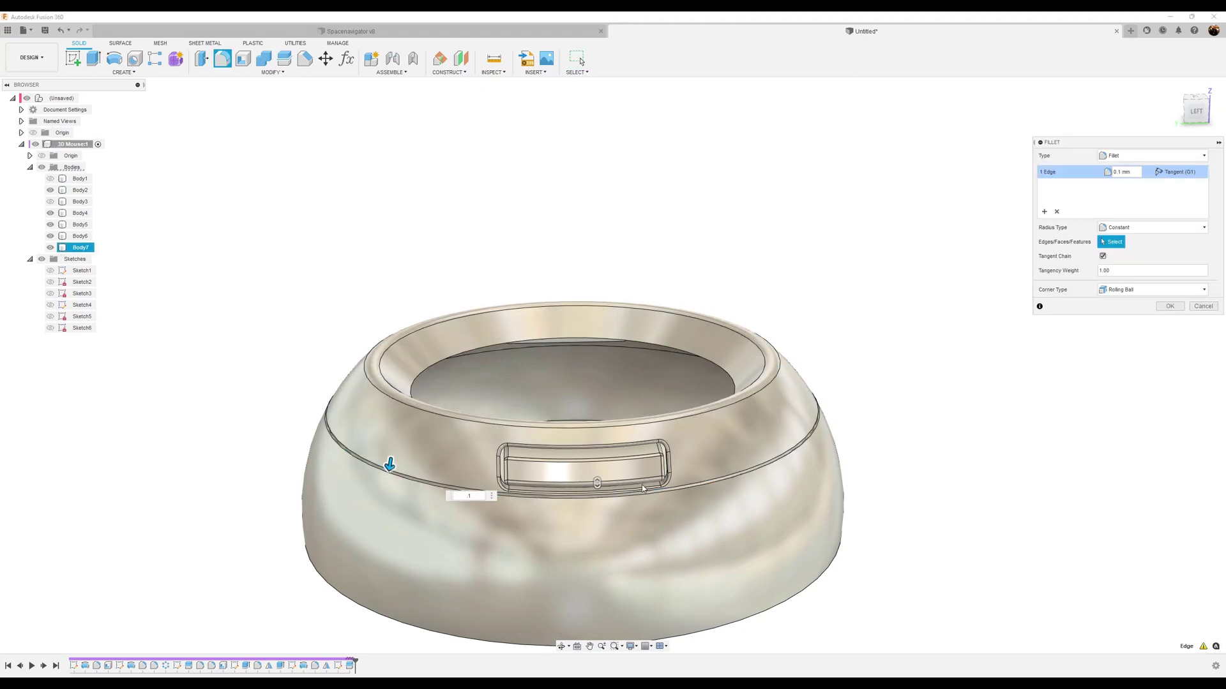
click(1169, 306)
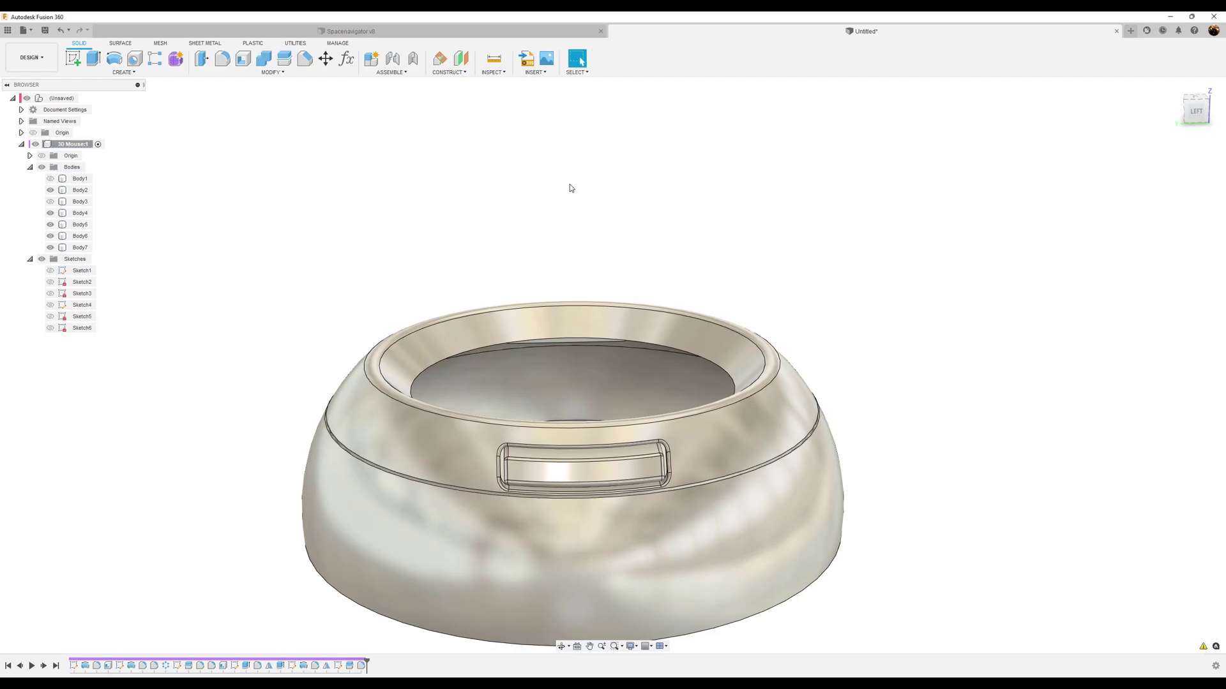
Step: Fillet the split seam edge of the upper base body with a 0.5 mm radius
click(222, 58)
scroll(411, 488, up, 5)
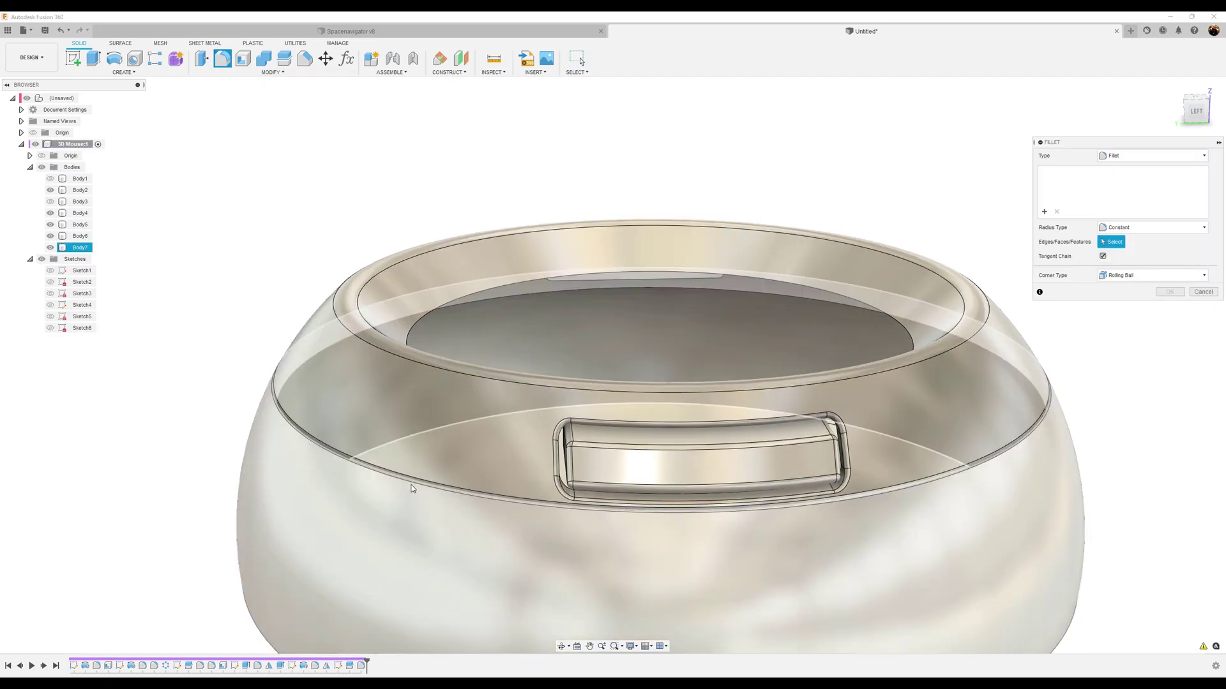
click(332, 450)
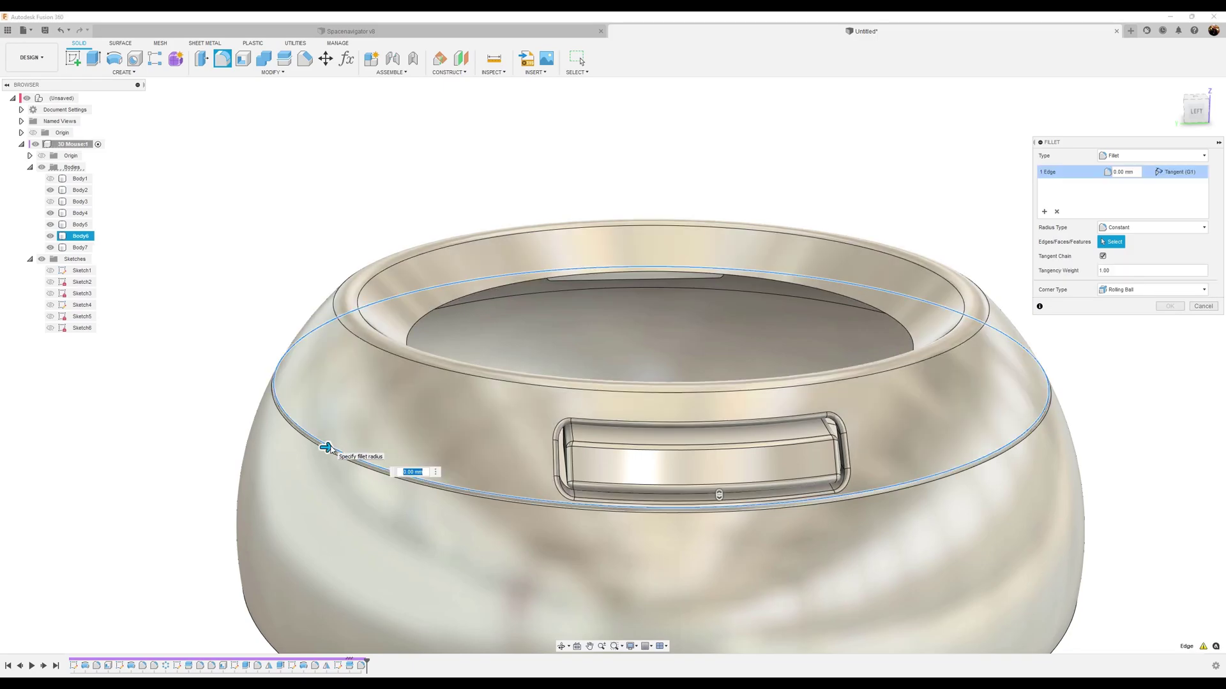
text(5)
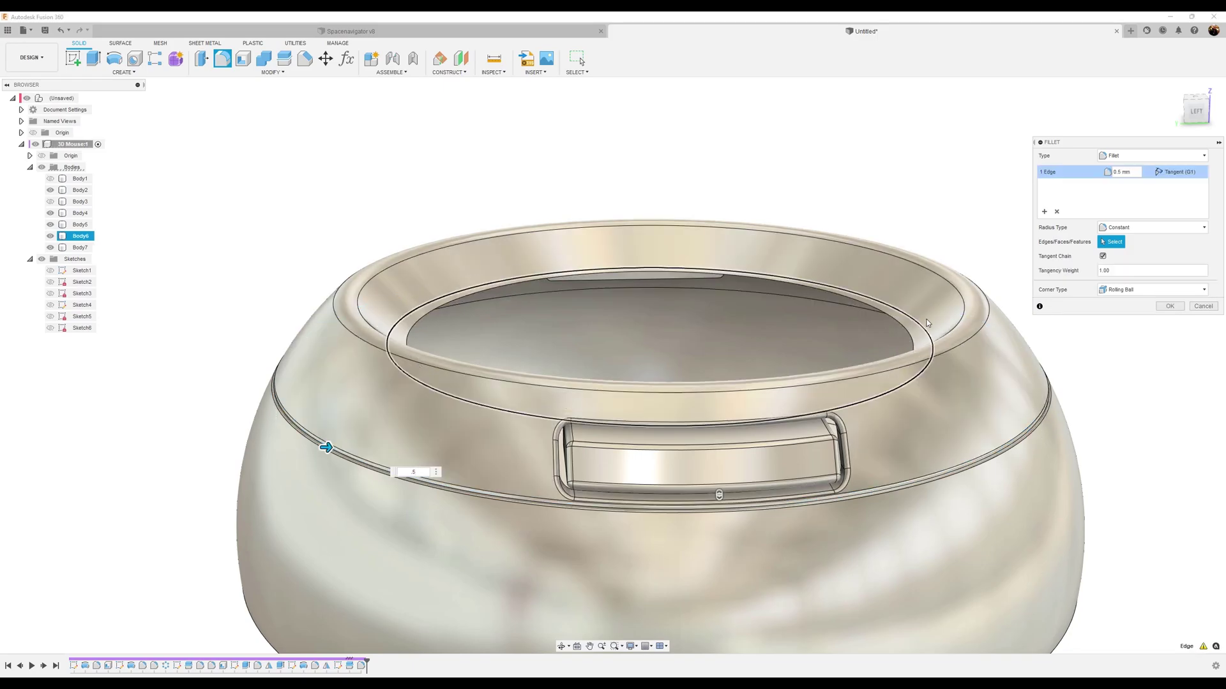
click(1170, 306)
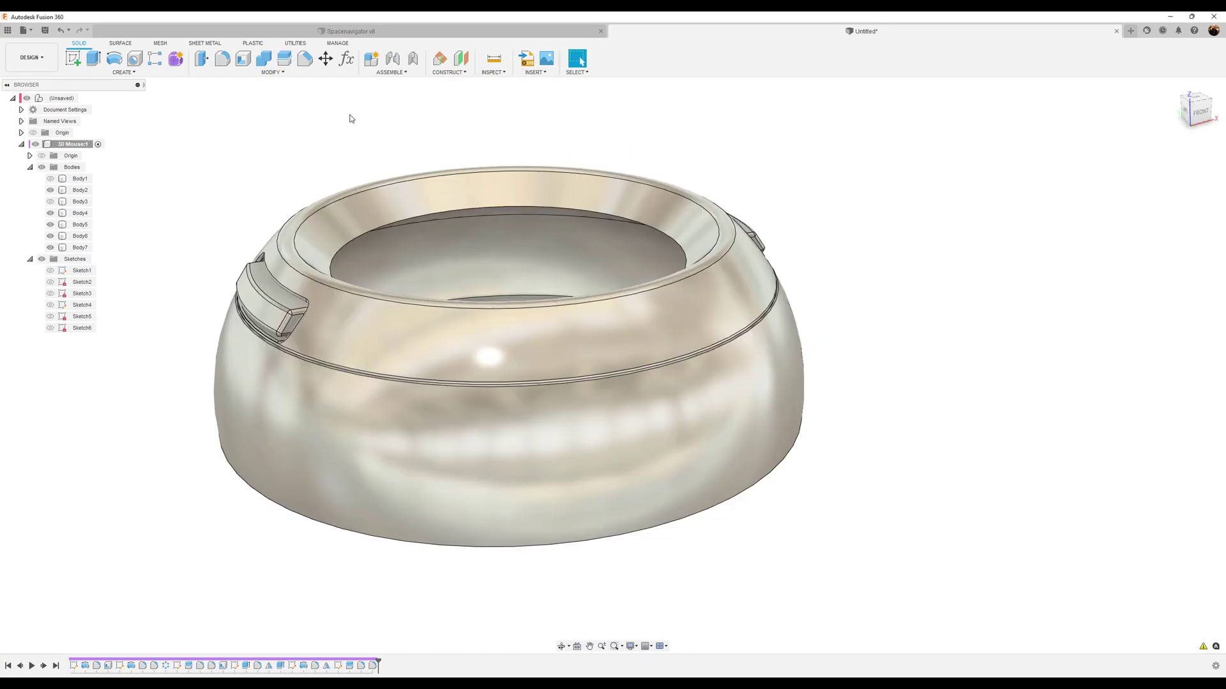
Step: Show the hidden knob and top cap bodies, Body1 and Body3, so the whole mouse assembly is displayed
click(49, 181)
click(51, 202)
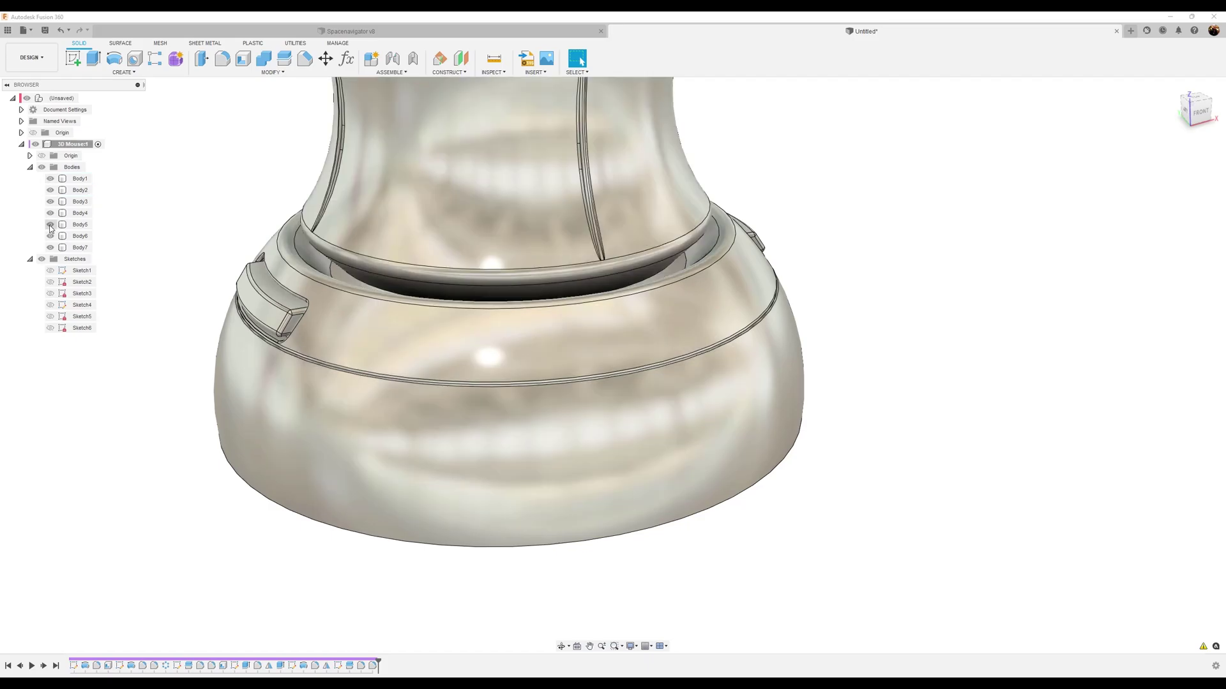
scroll(898, 282, down, 2)
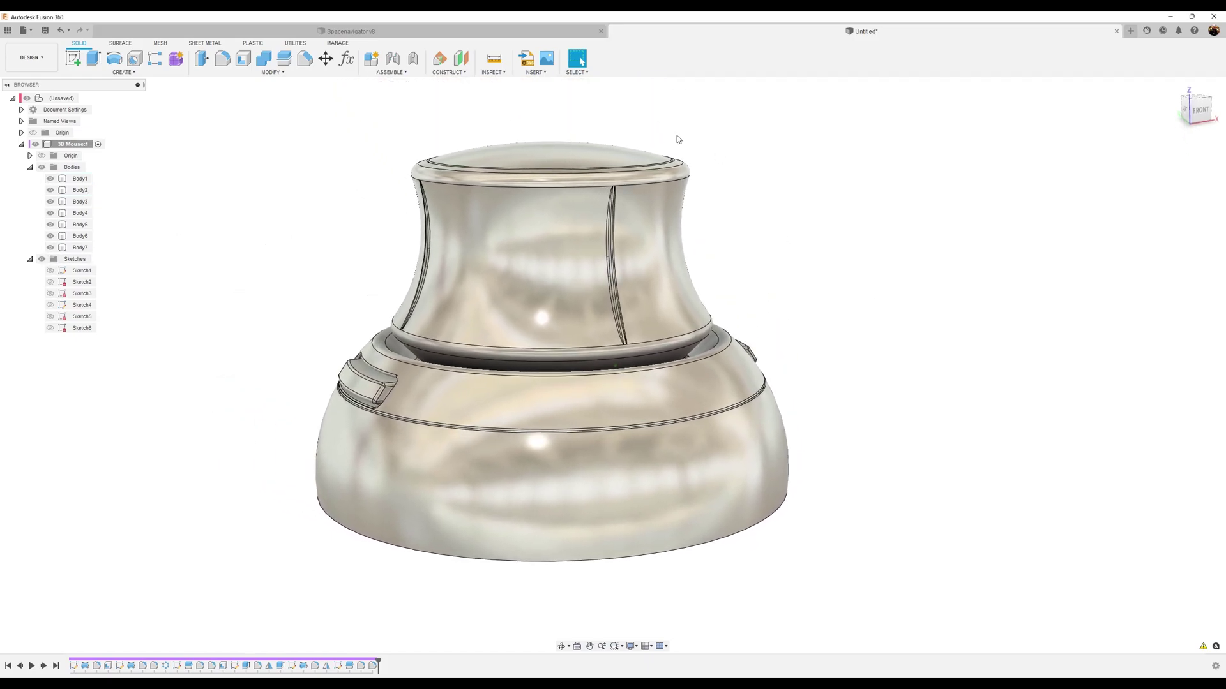
Step: Insert the 3dconnexion_logo warped.png image as a decal on the front face of the upper base body
click(533, 72)
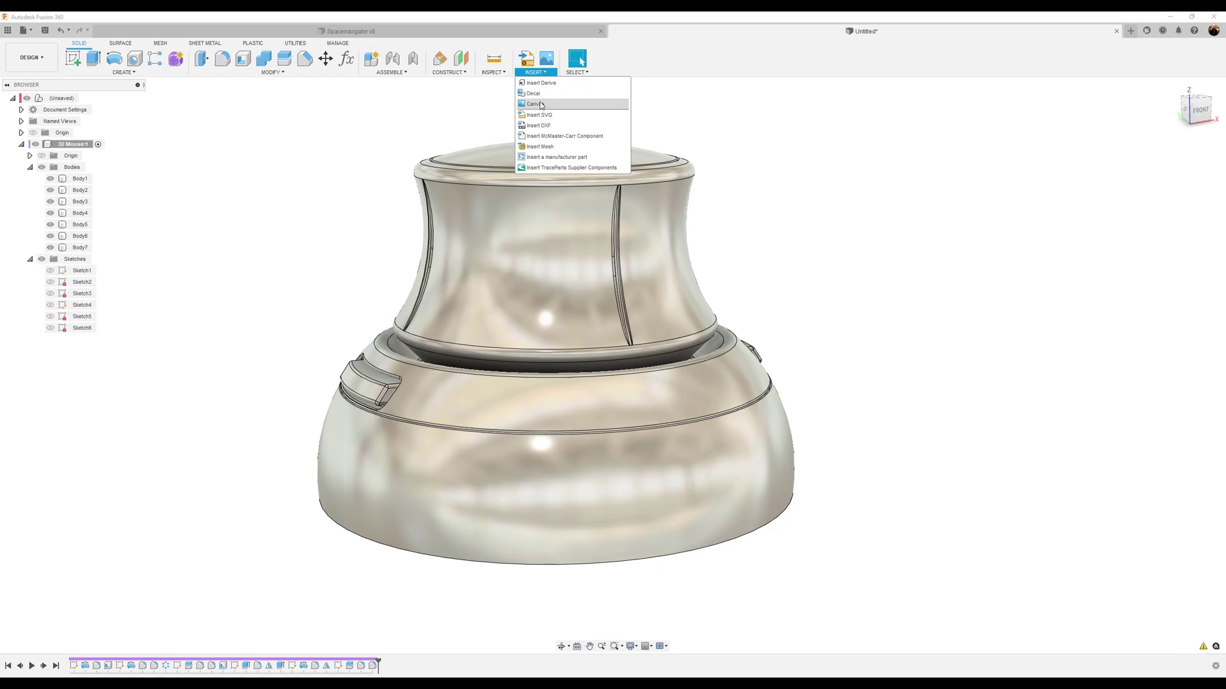
click(542, 96)
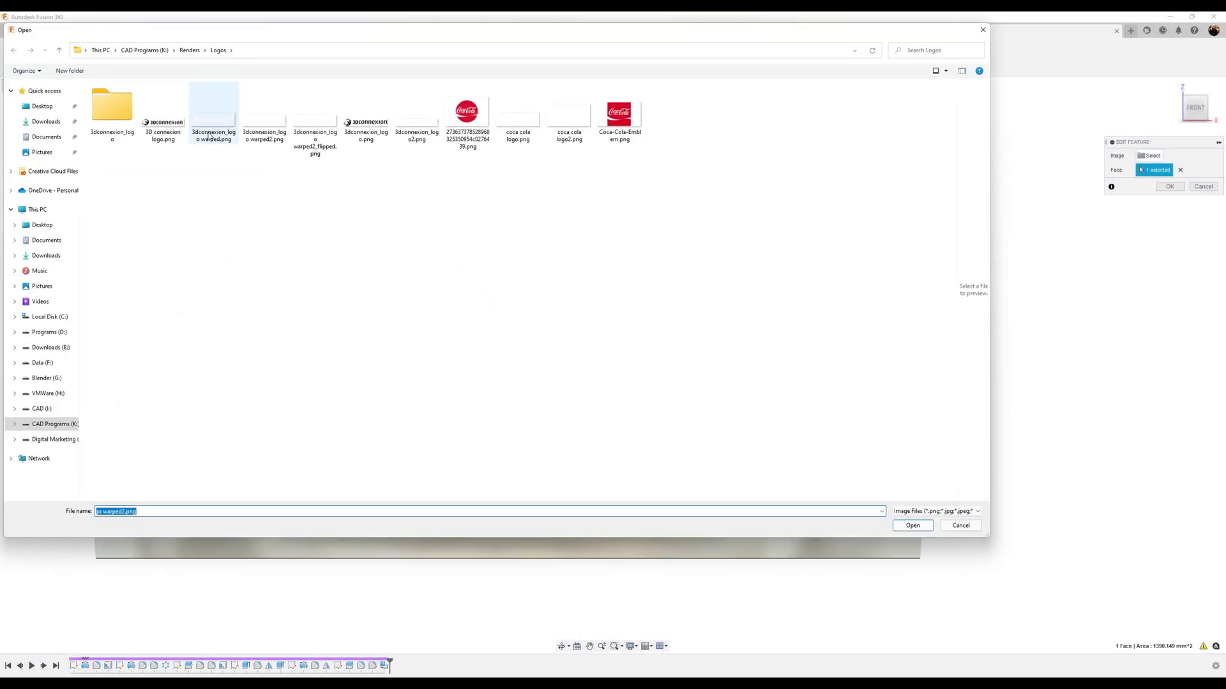
click(209, 136)
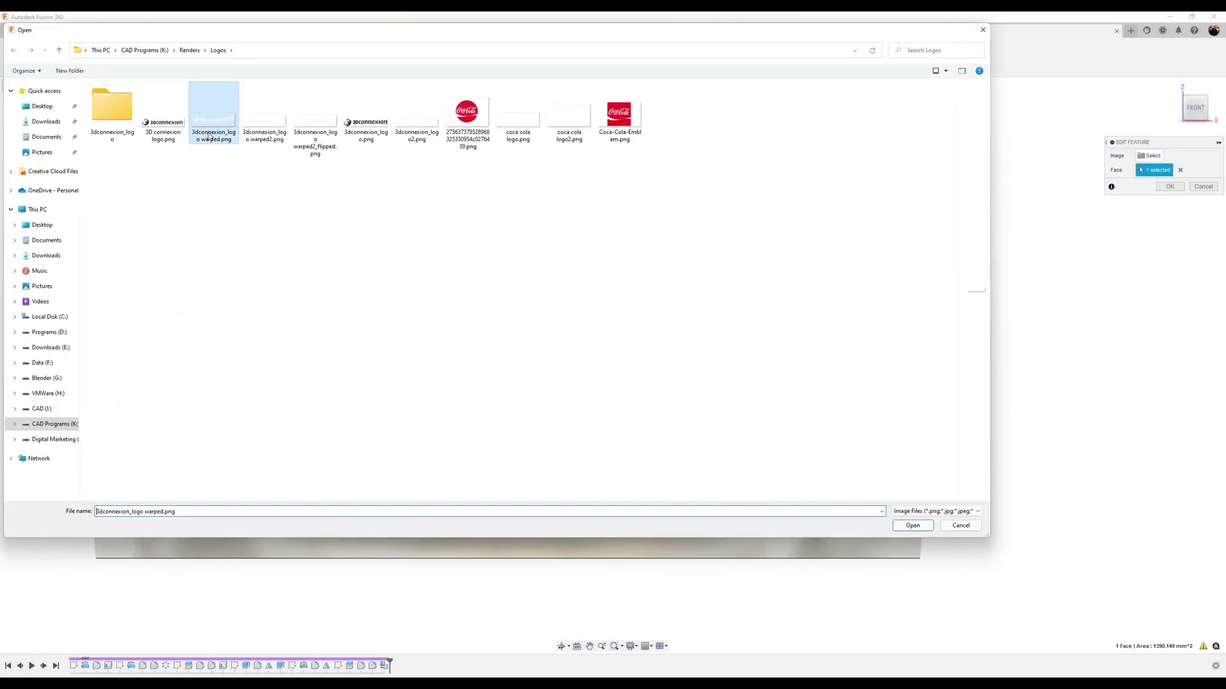
click(912, 526)
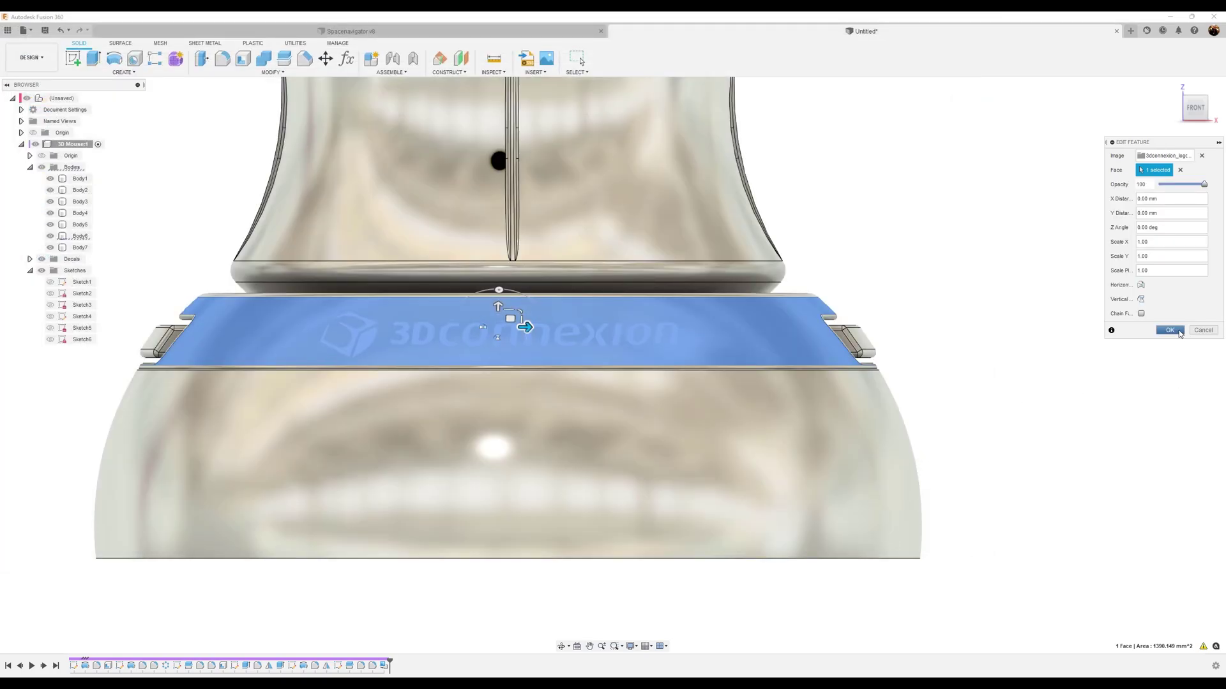
click(1170, 330)
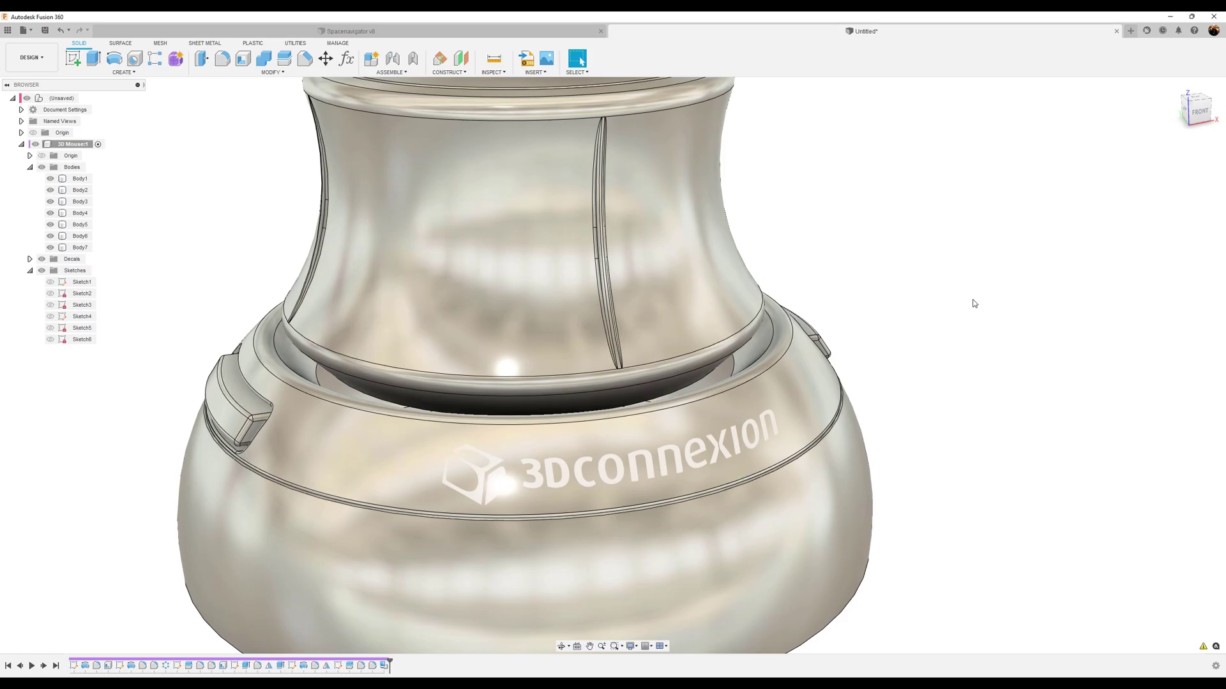
Step: Apply the Machined metal 2 appearance from the favorites to the lower outer base body
key(a)
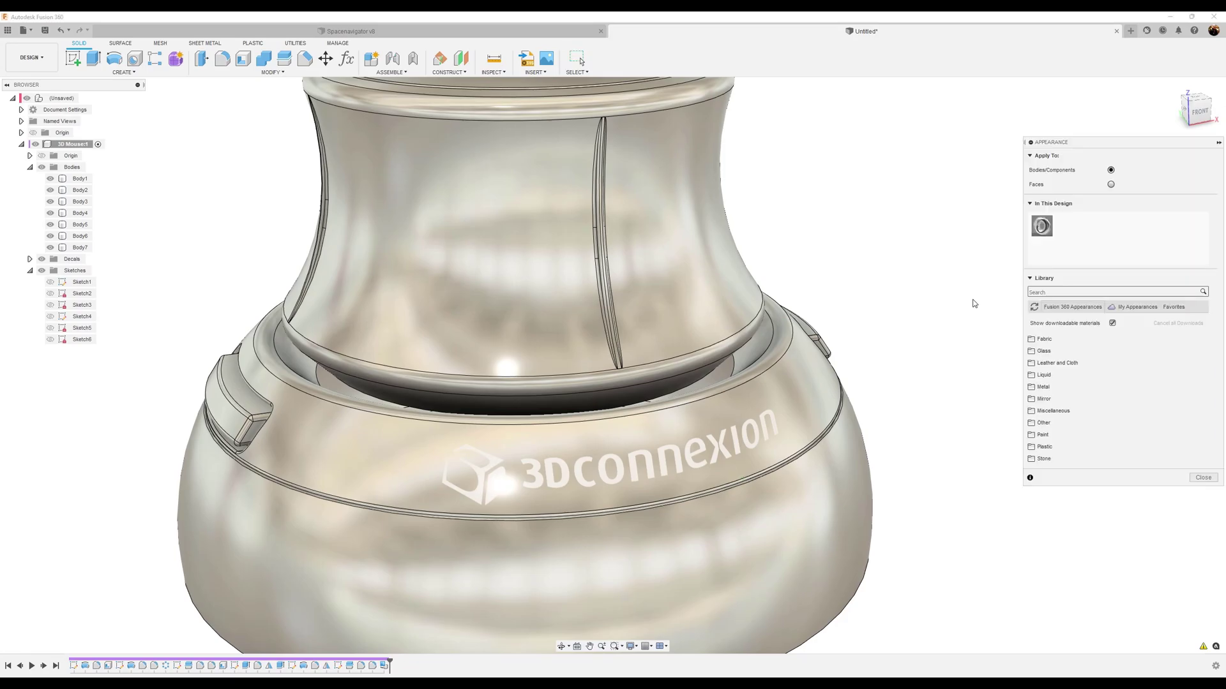
click(1169, 309)
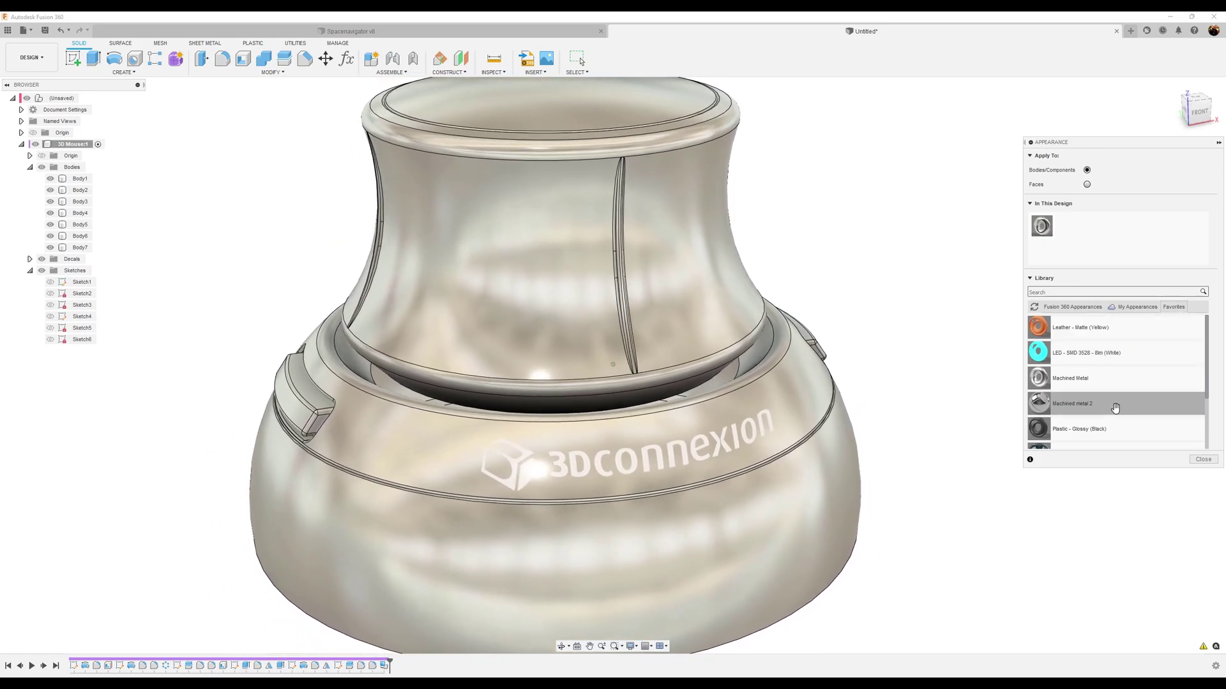
drag(1108, 392, 749, 503)
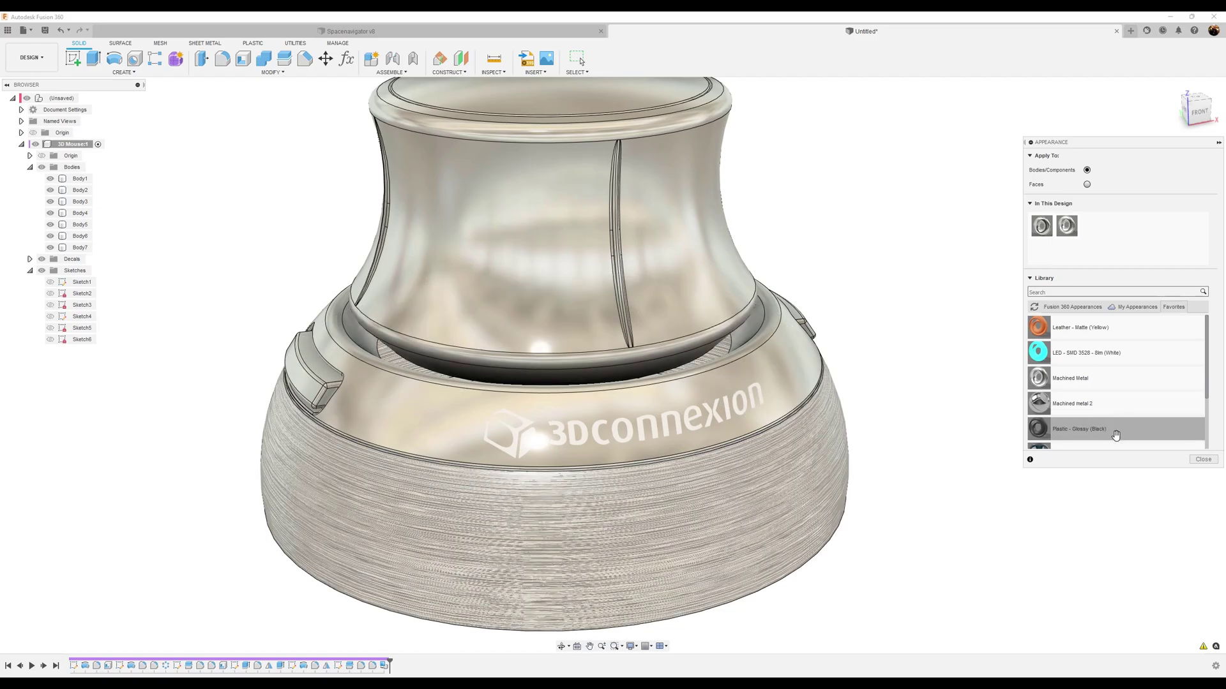
Step: Apply the Plastic - Glossy (Black) appearance to the upper base body carrying the logo
scroll(1127, 433, down, 3)
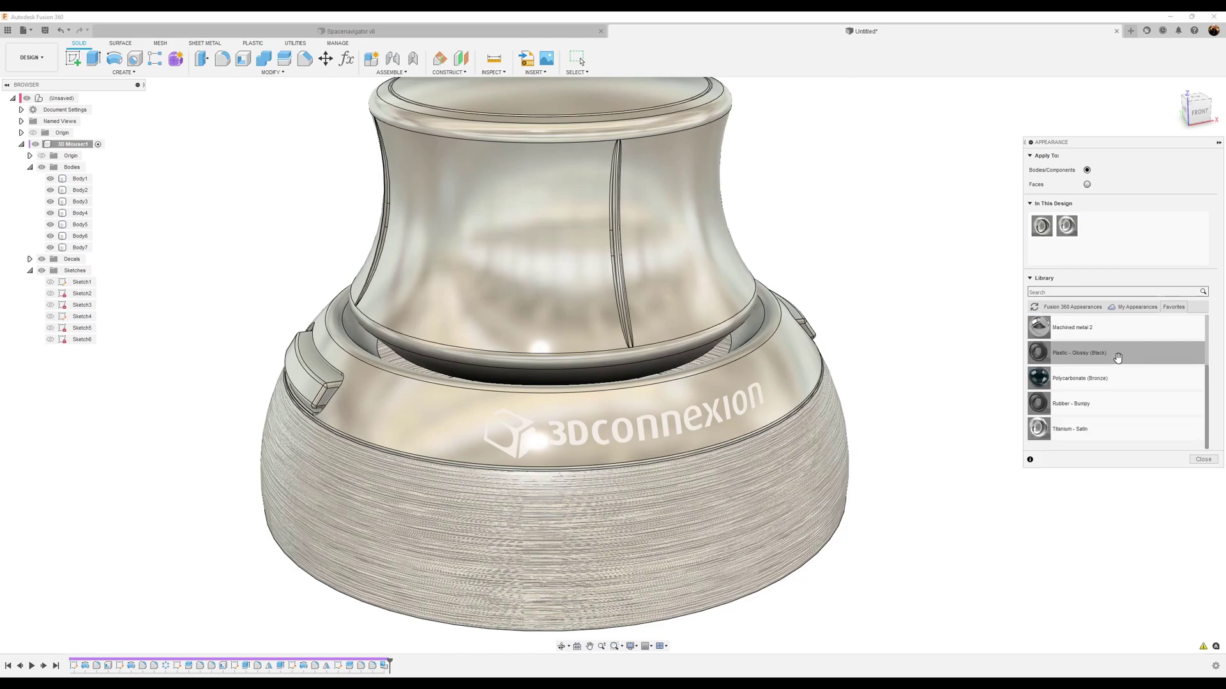
drag(1117, 358, 1018, 370)
drag(898, 374, 766, 378)
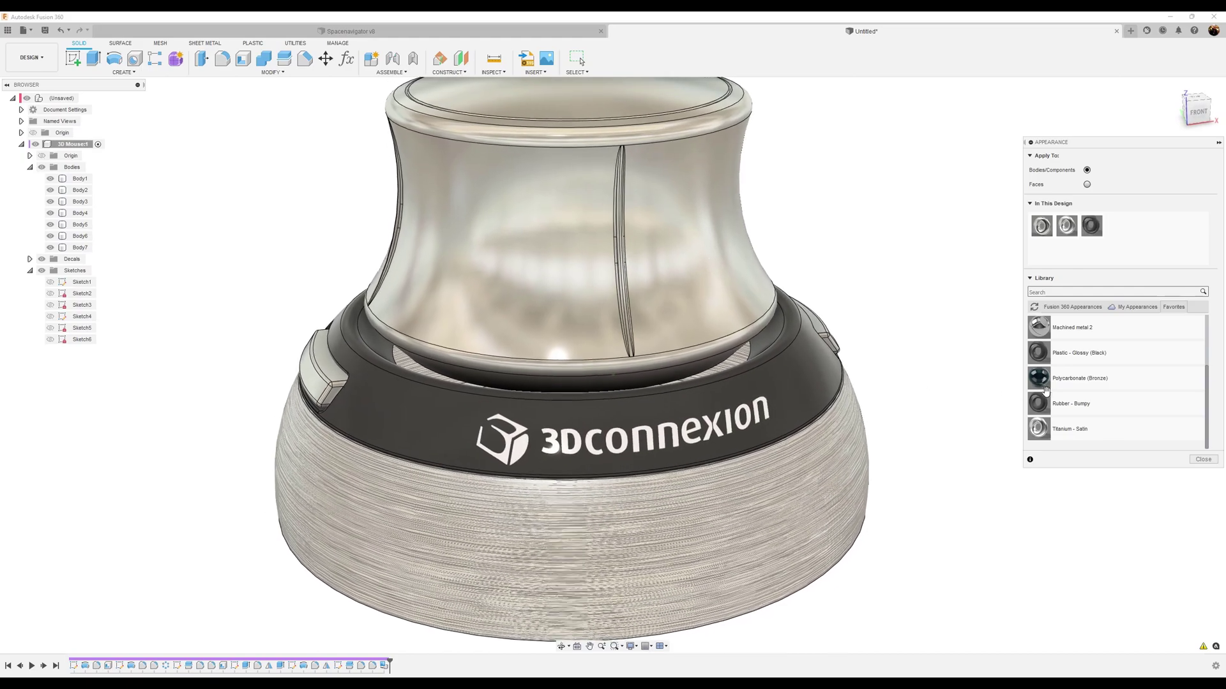
Step: Apply the Plastic - Glossy (Black) appearance to both side button inserts
drag(1128, 355, 904, 350)
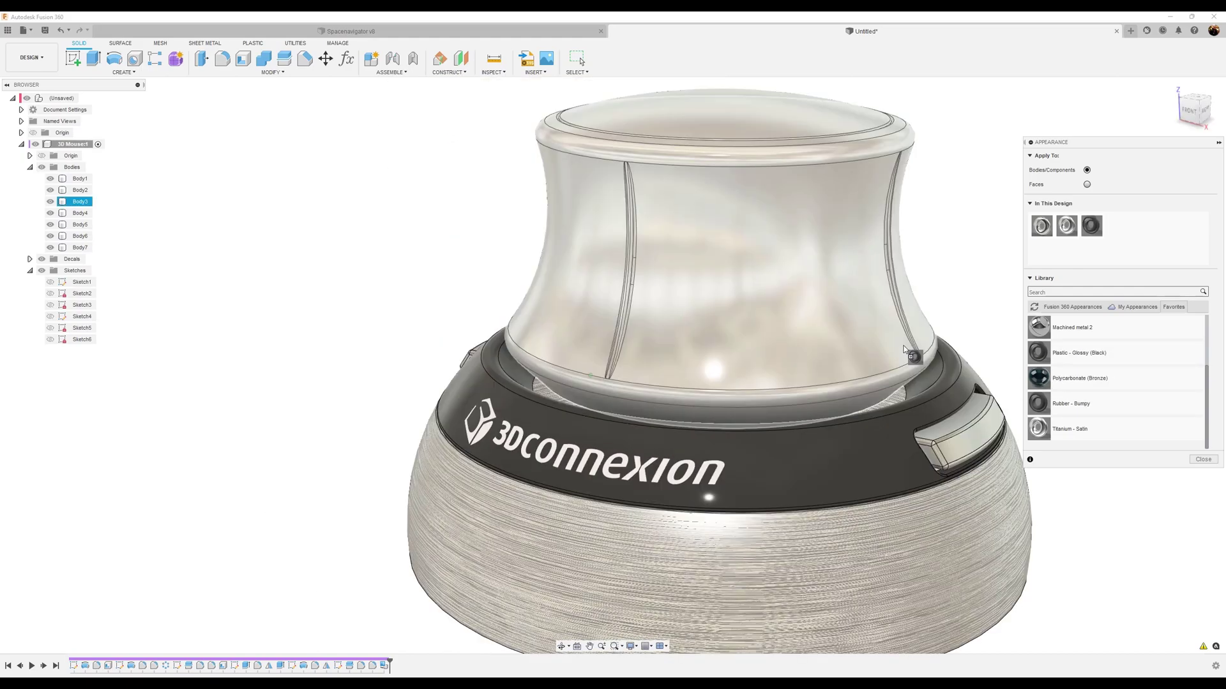
drag(960, 397, 975, 490)
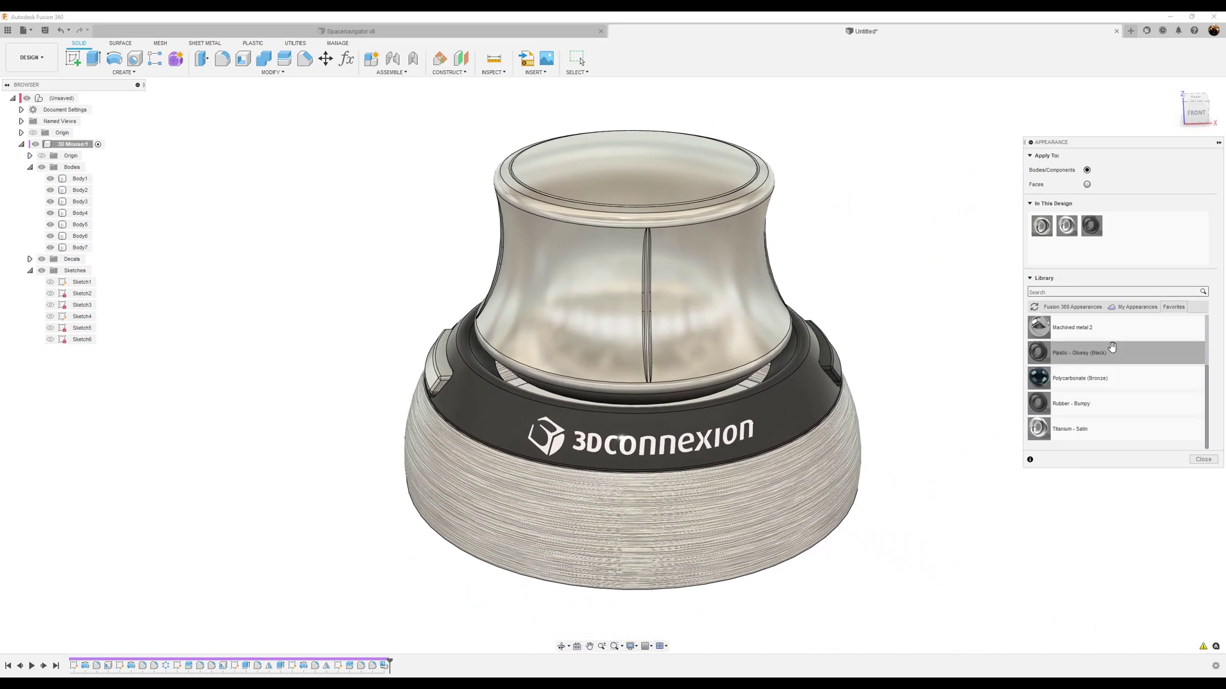
drag(1129, 353, 437, 372)
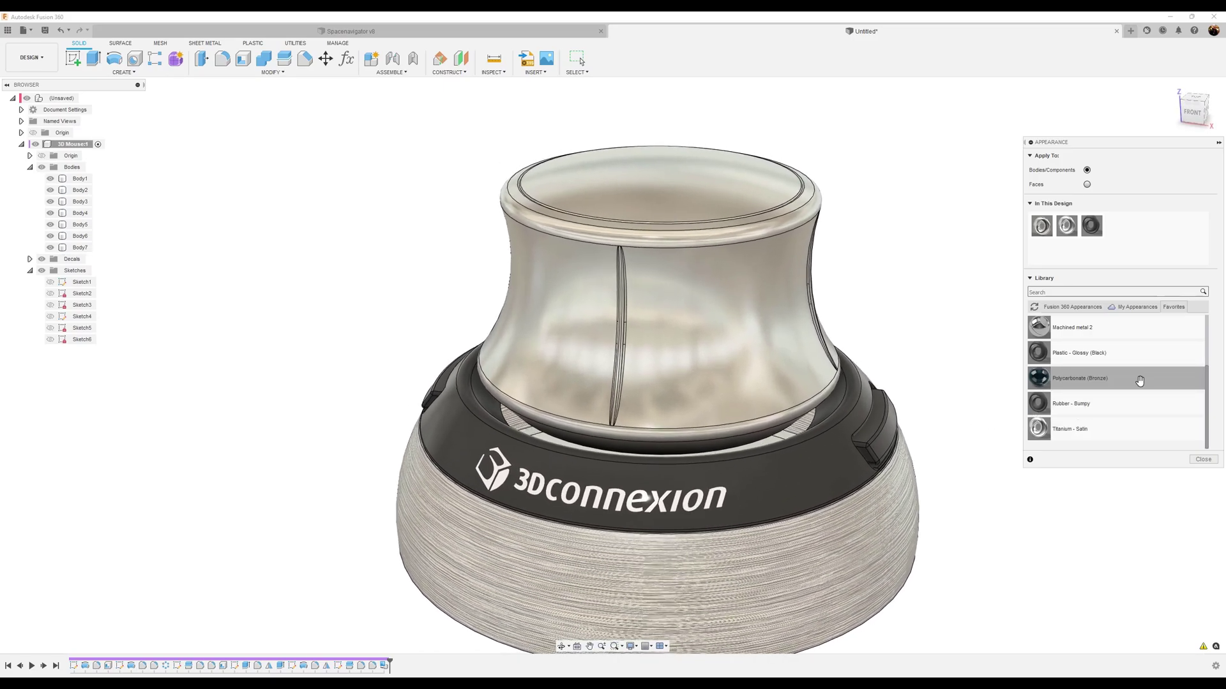
Step: Apply the Rubber - Bumpy appearance to the knob body and Plastic - Glossy (Black) to the top cap
drag(1147, 404, 725, 335)
drag(1140, 357, 721, 185)
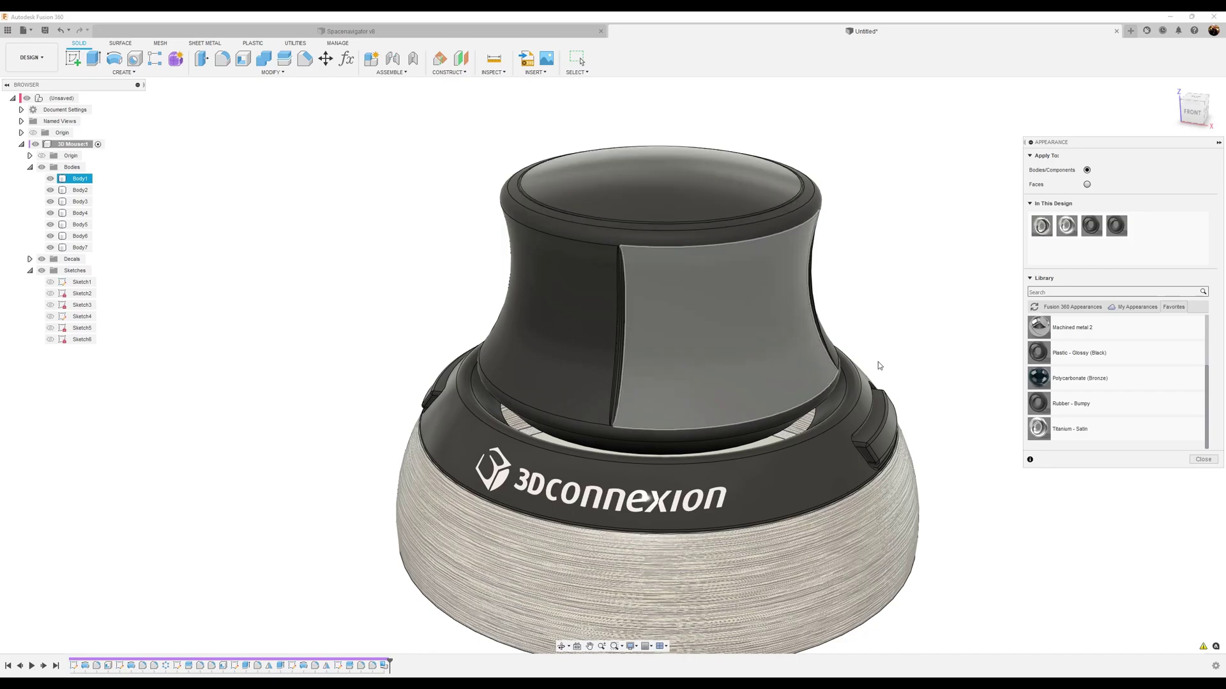
scroll(993, 512, down, 2)
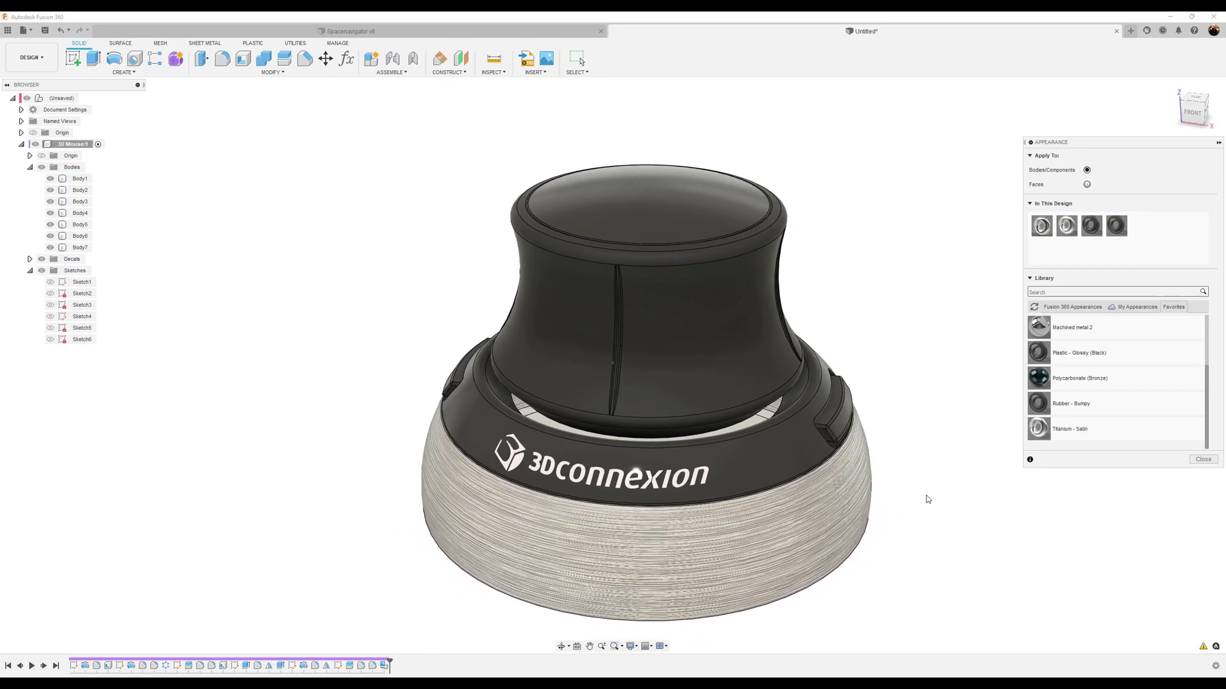
Step: Apply Machined metal 2 to the body on the base's underside and LED - SMD 3528 - 8lm (White) to the inner ring face around the knob
scroll(1130, 378, up, 2)
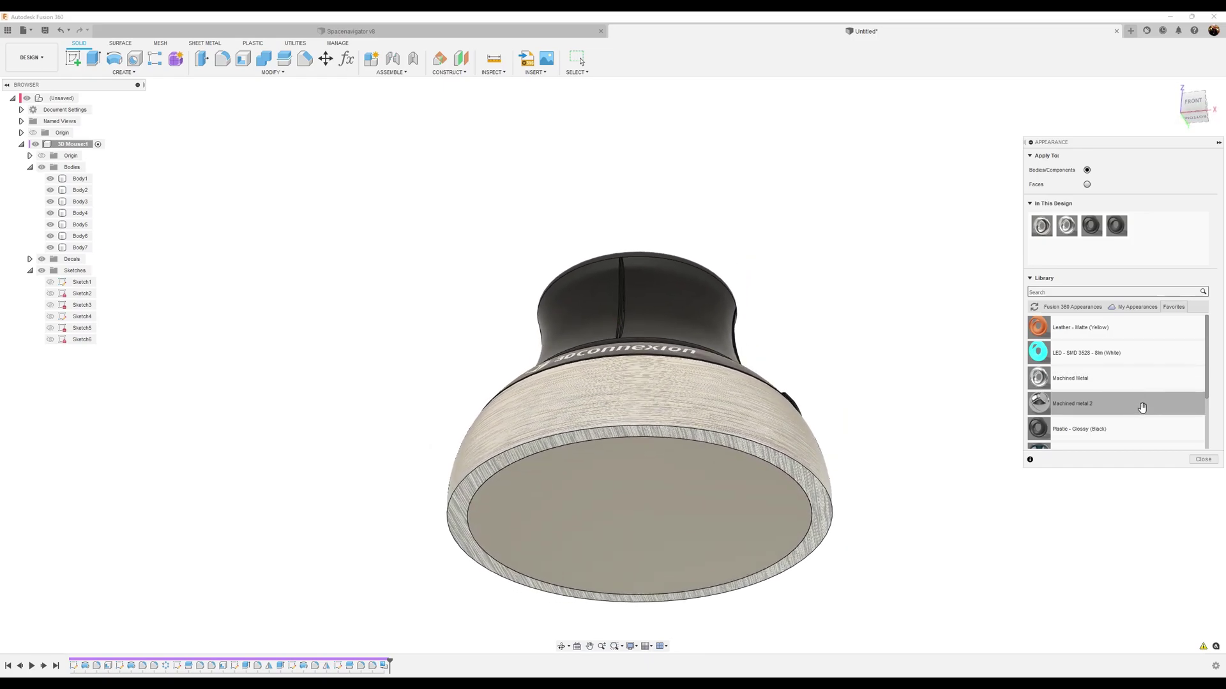
drag(1086, 403, 725, 508)
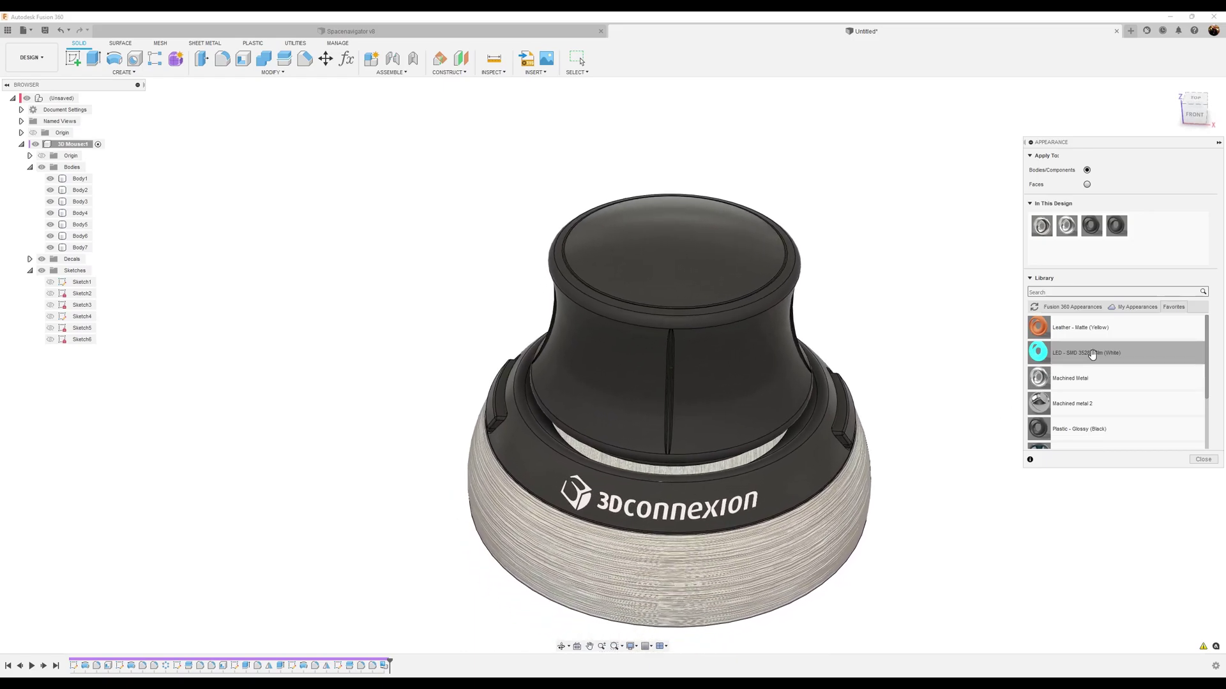
drag(1085, 353, 809, 419)
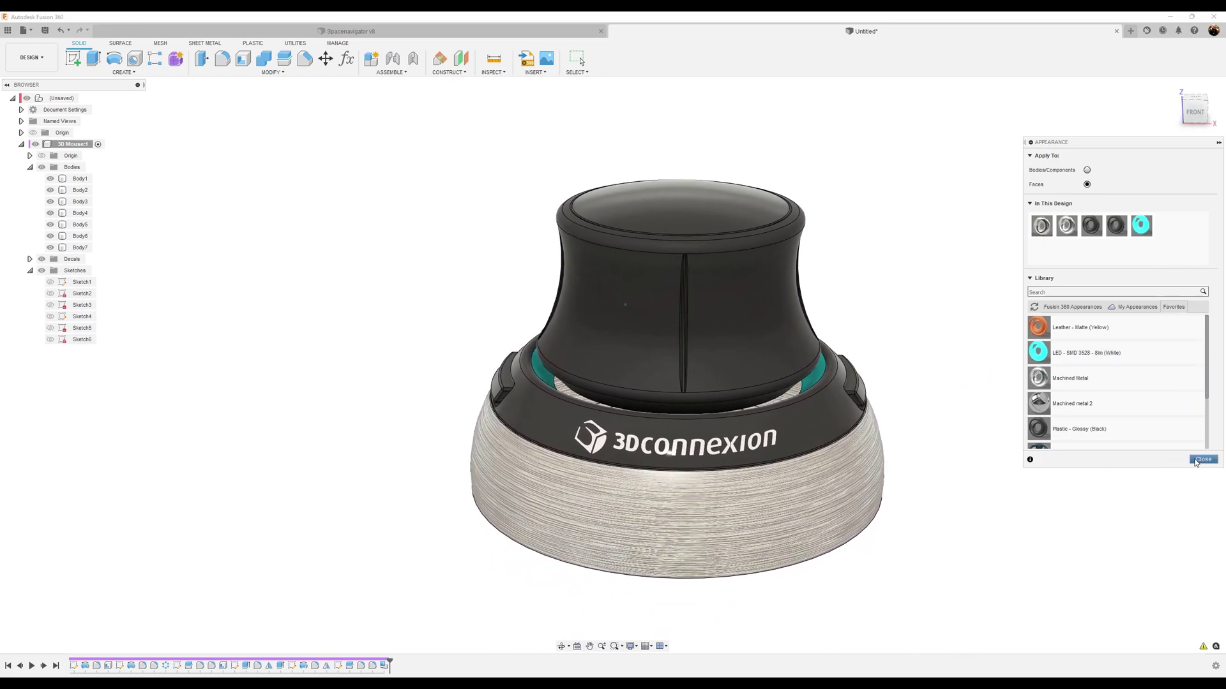
click(1203, 459)
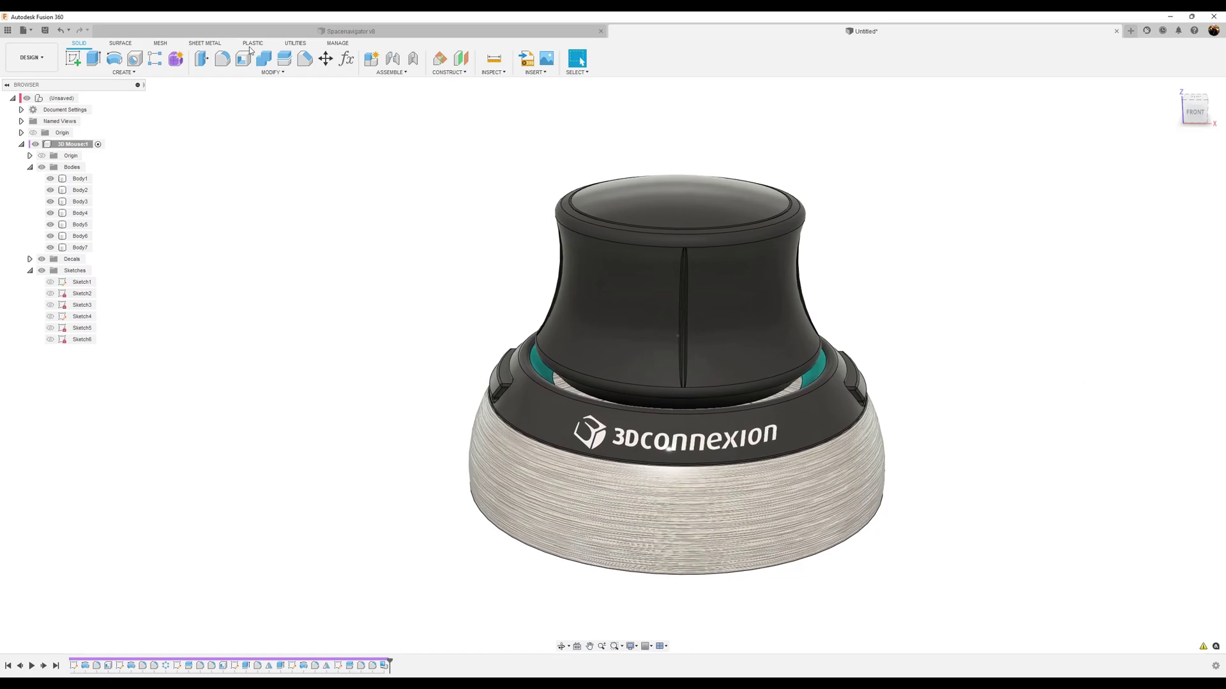